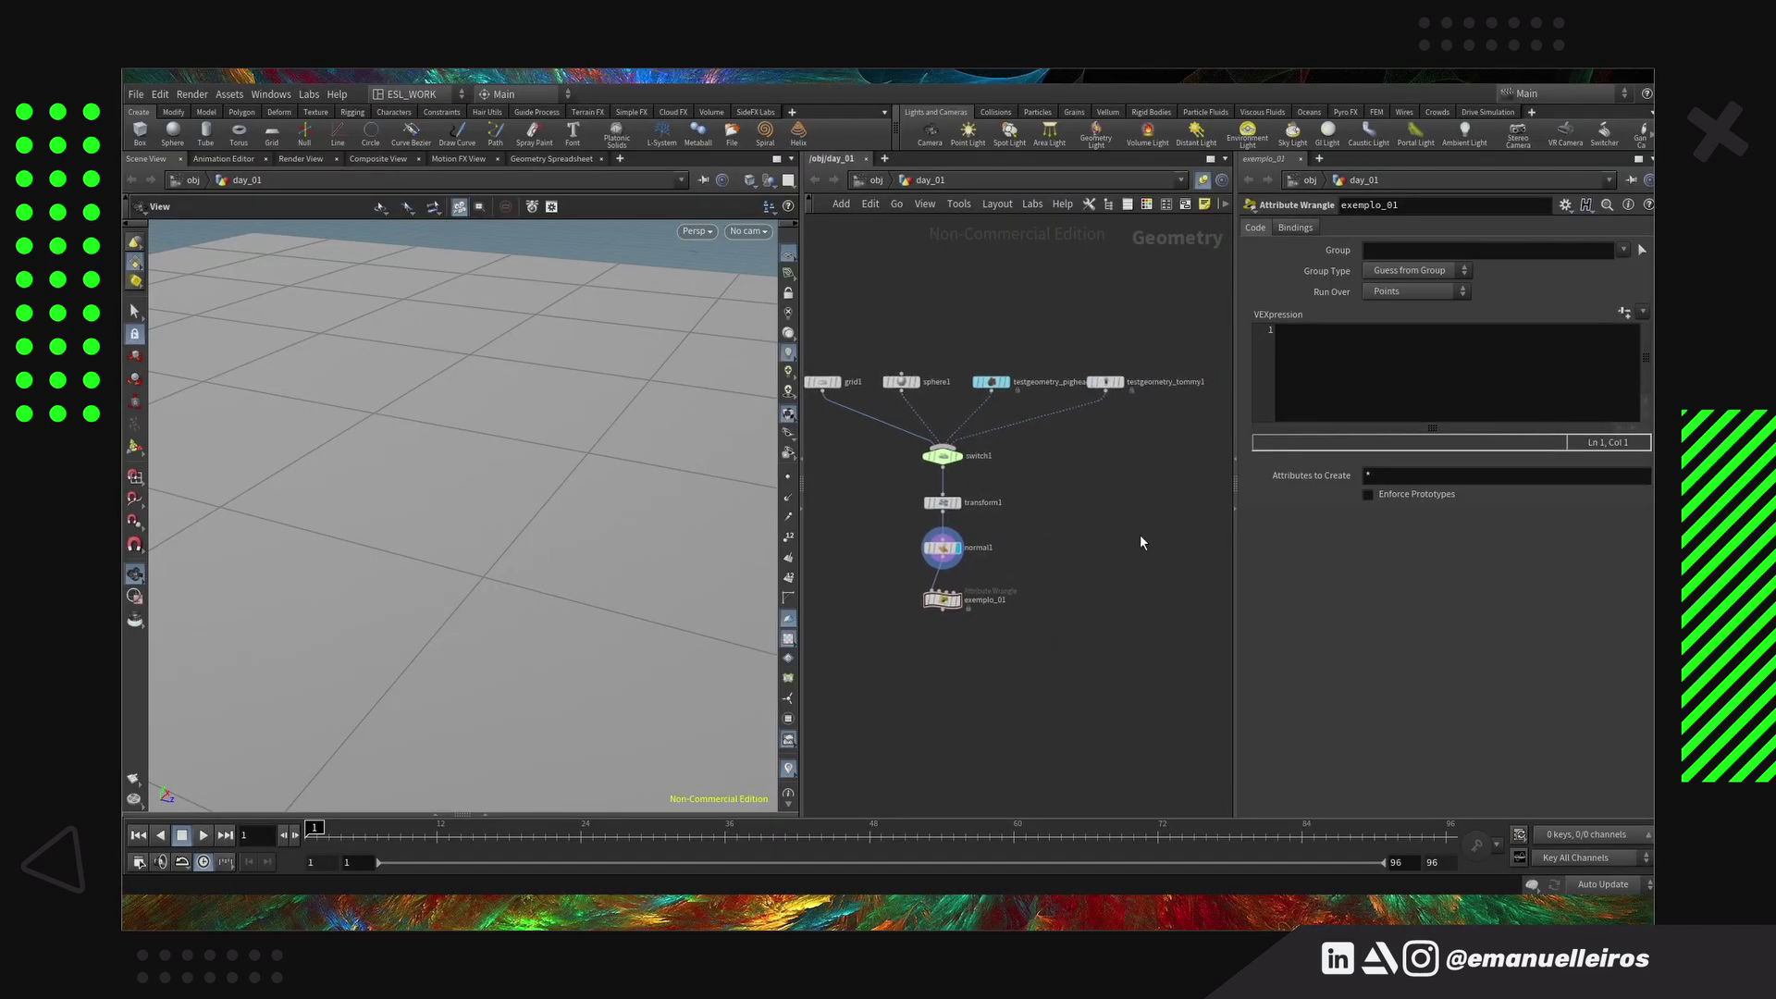
Add a Sphere node beside the existing network, display it, and append a Transform node below it
key(Tab)
text(sphere)
key(Return)
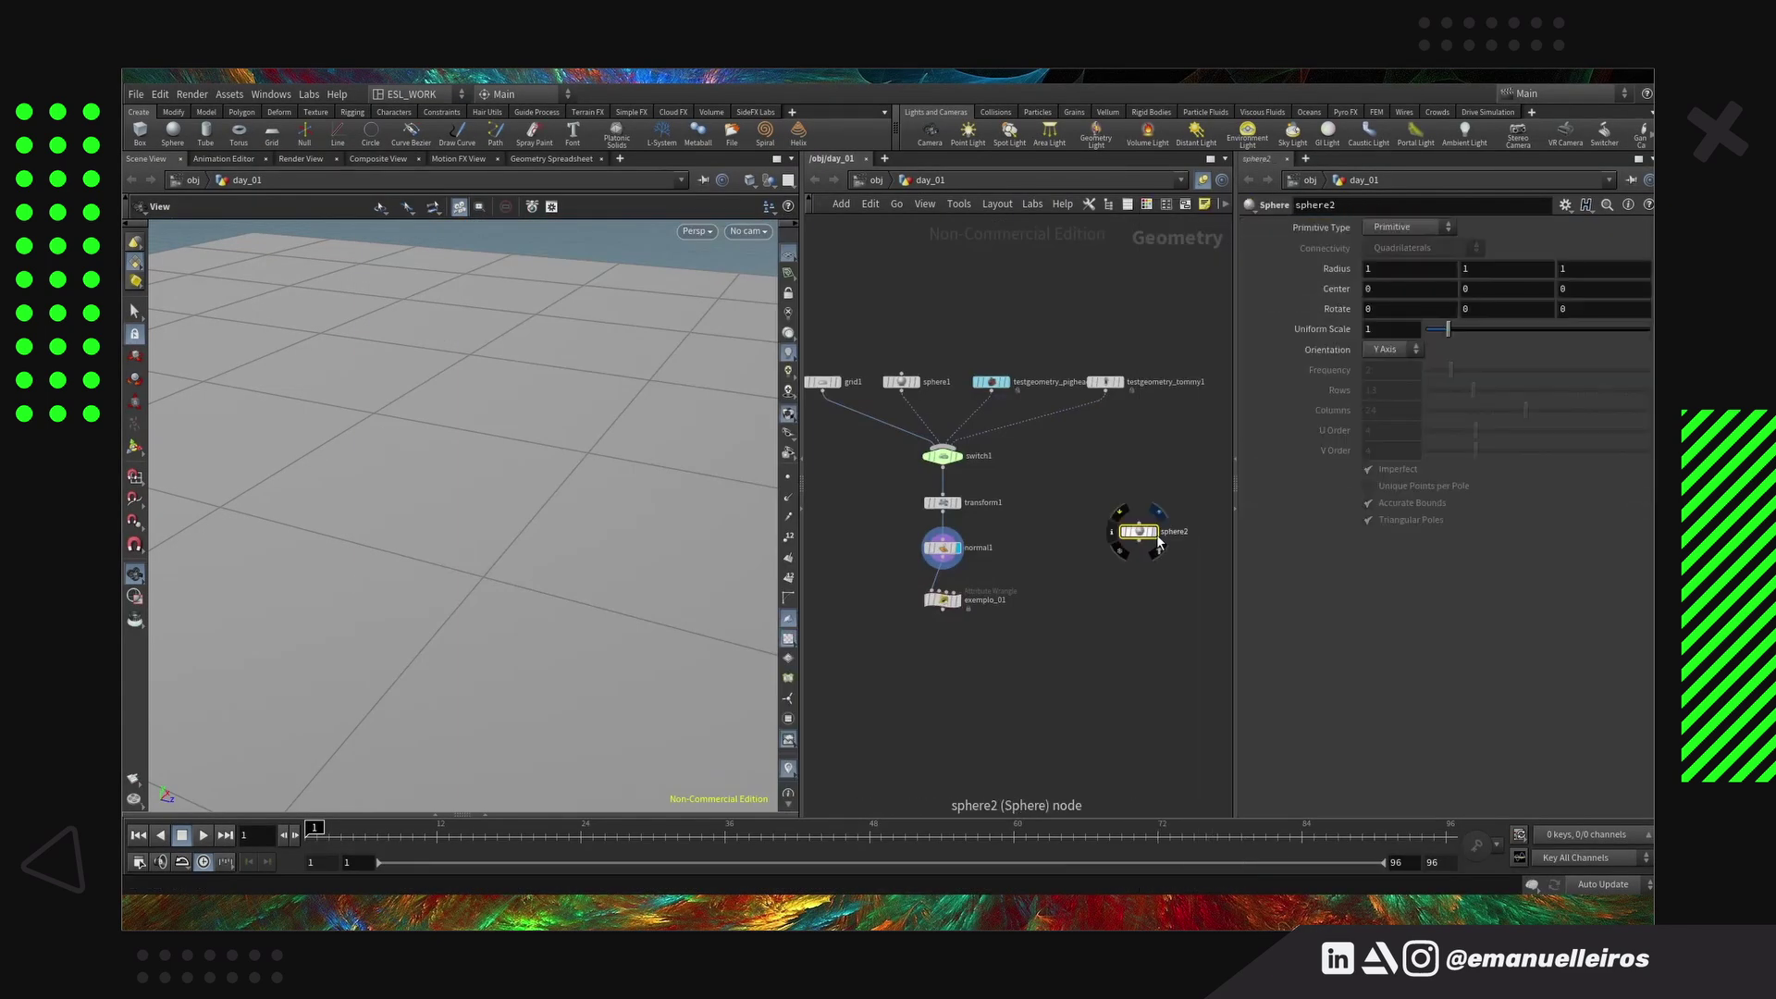
click(1138, 532)
key(Tab)
text(transform)
key(Return)
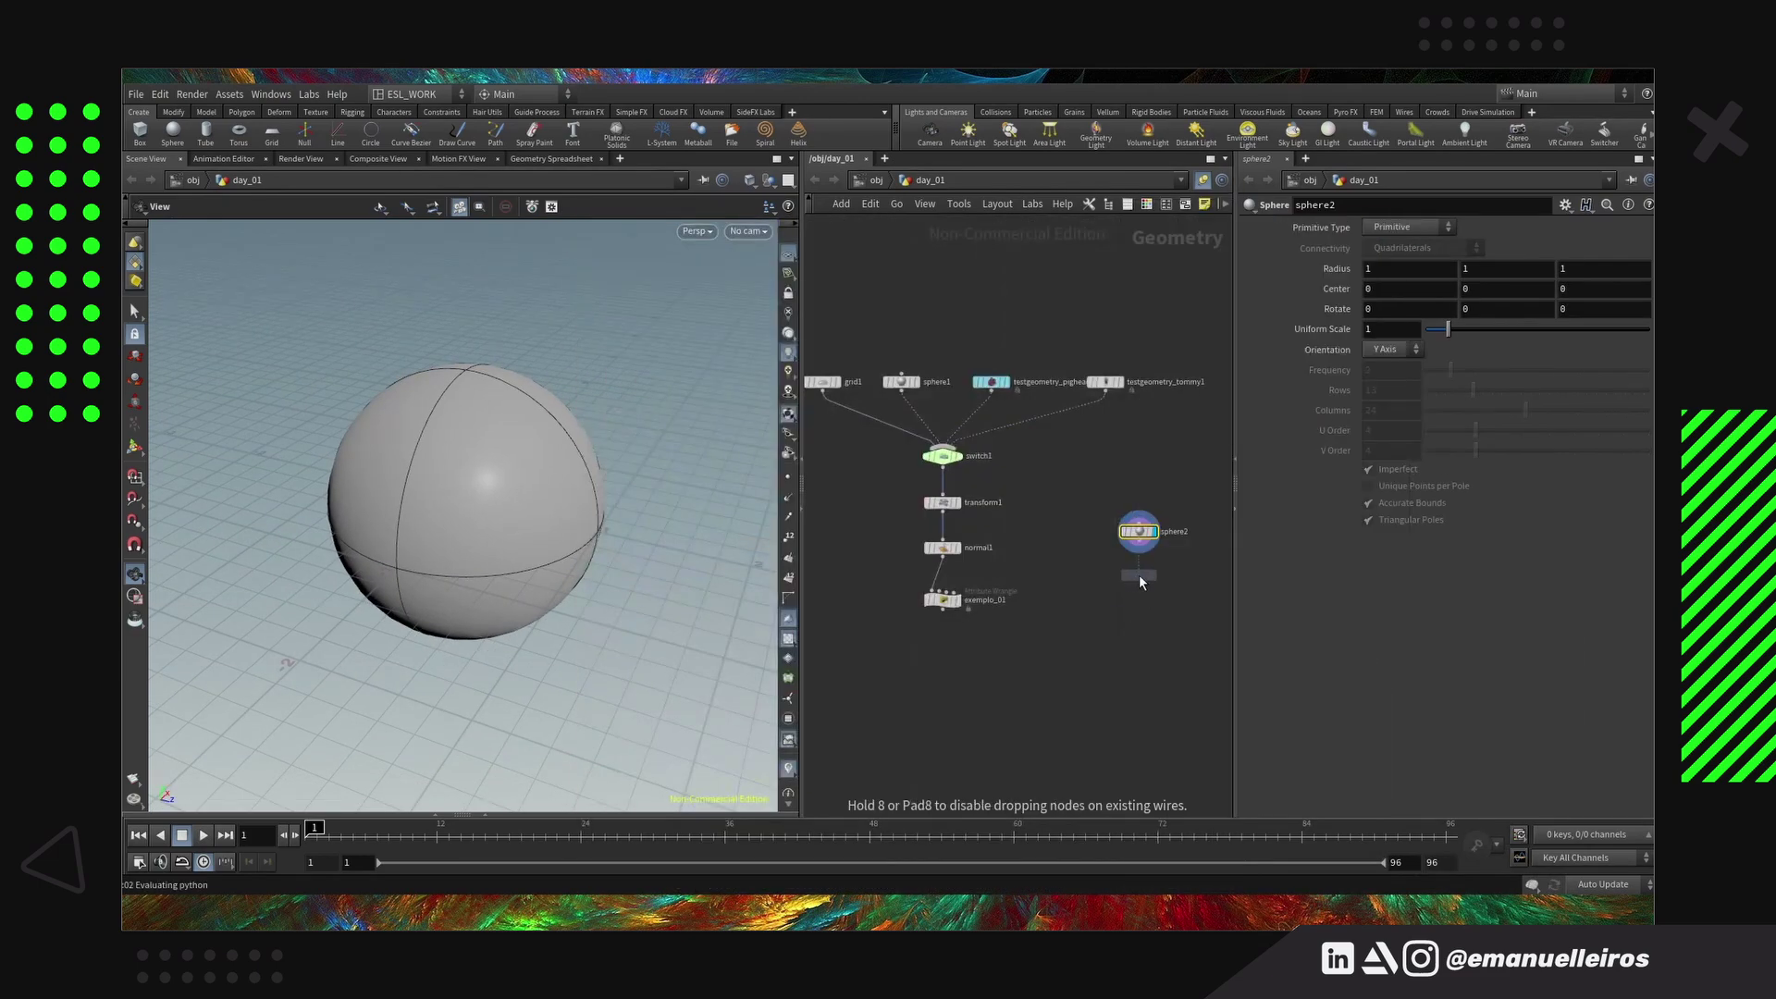
click(1138, 574)
Set the new Transform's translate to 0.8, 0.6, 0, its rotate to 45, 10, 58 and its X scale to 0.7
click(1395, 289)
text(0.)
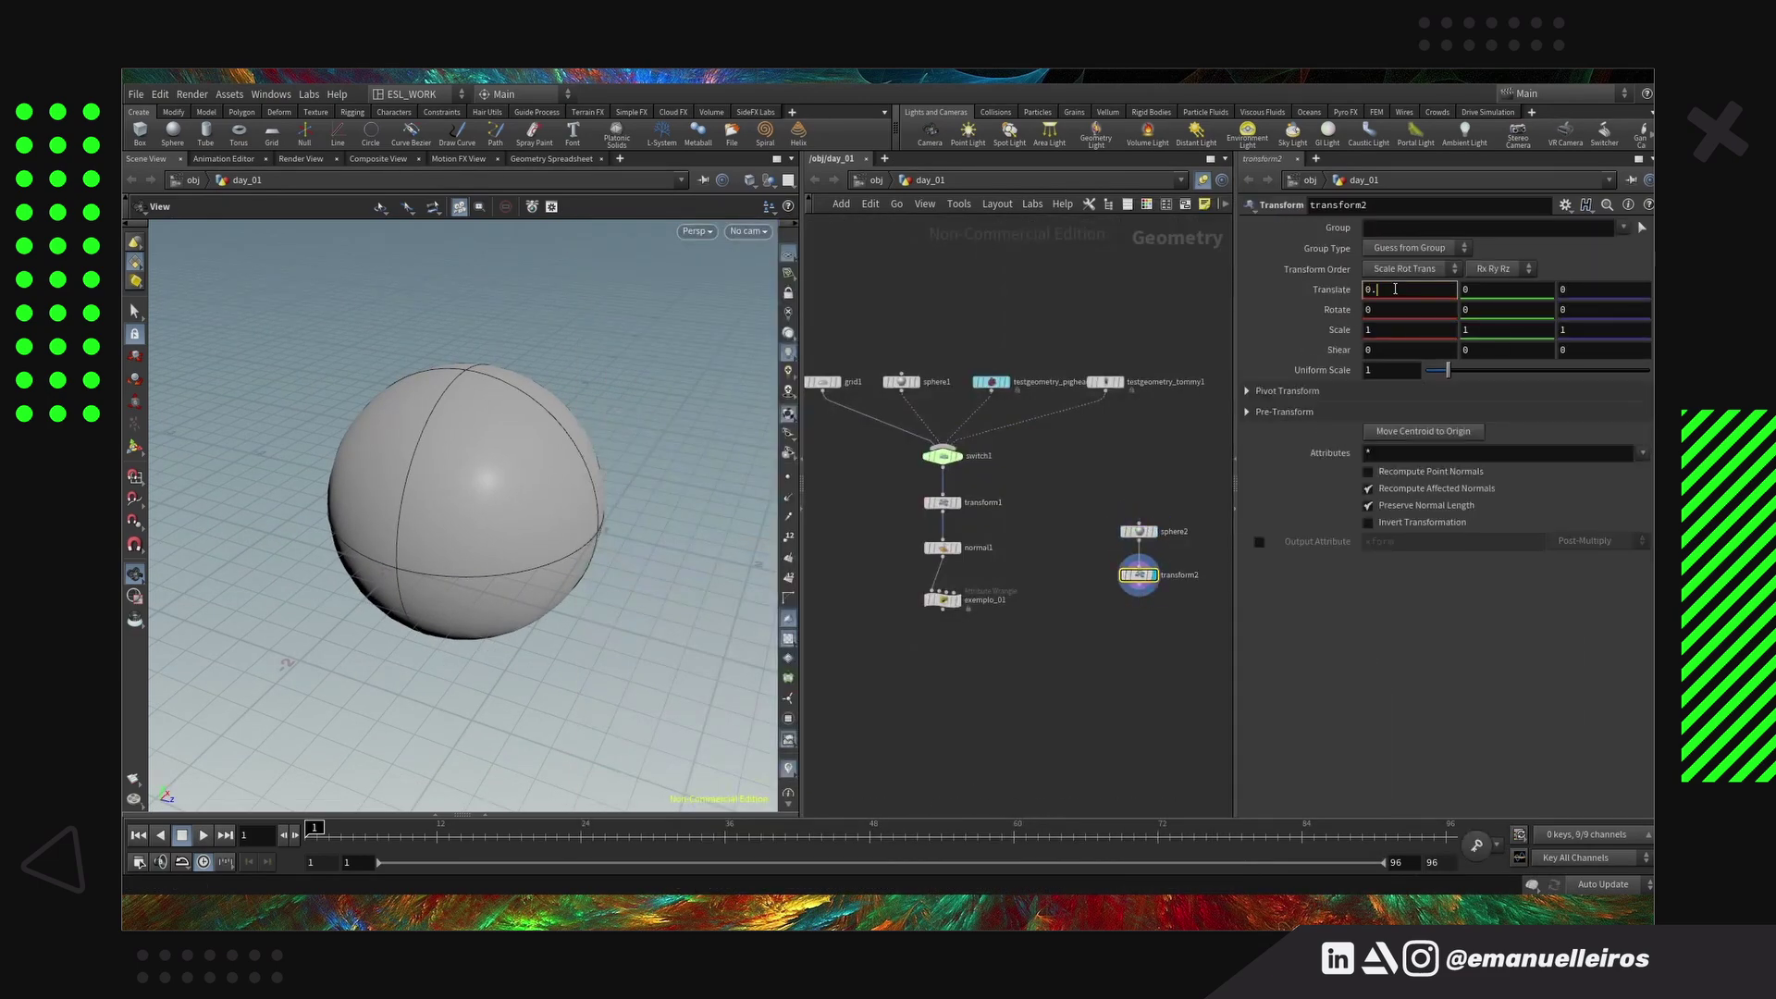
text(8)
key(Tab)
text(0.6)
key(Tab)
key(Tab)
text(45)
key(Tab)
text(1058)
key(Tab)
text(0.7)
key(Return)
Append an Attribute Wrangle below the new Transform and display its output
key(Tab)
text(wrangle)
key(Return)
click(1141, 633)
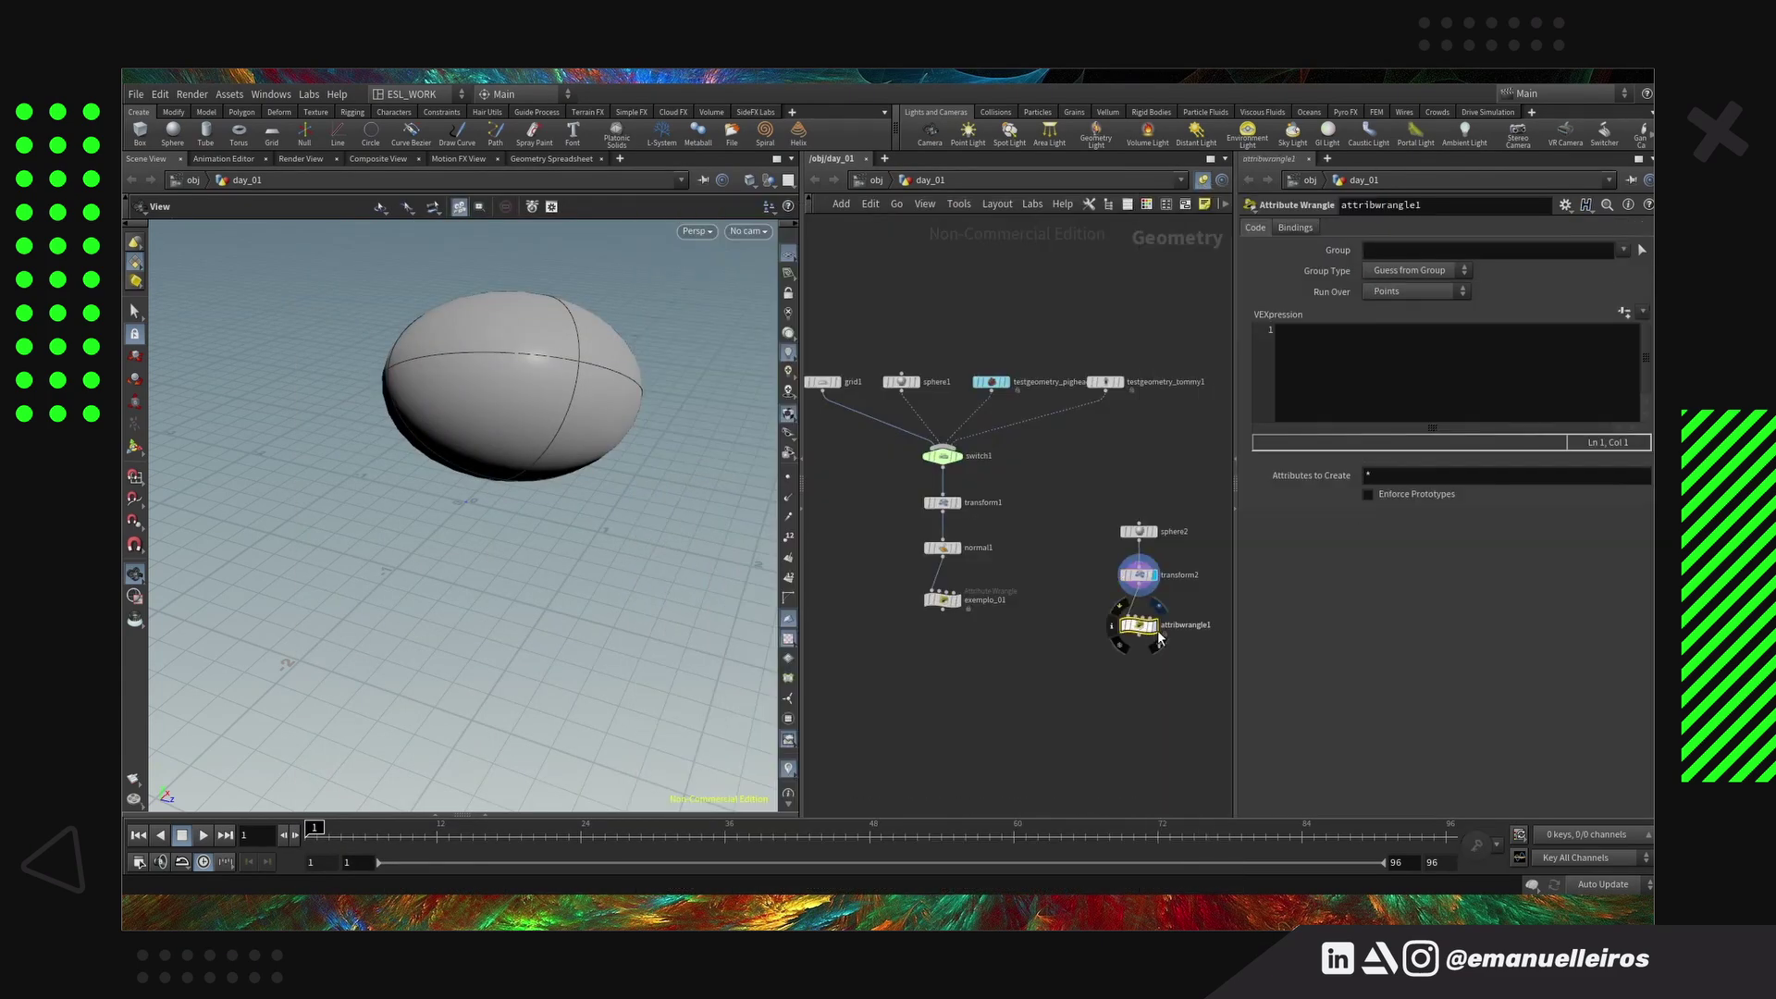
click(1155, 628)
drag(614, 552, 611, 583)
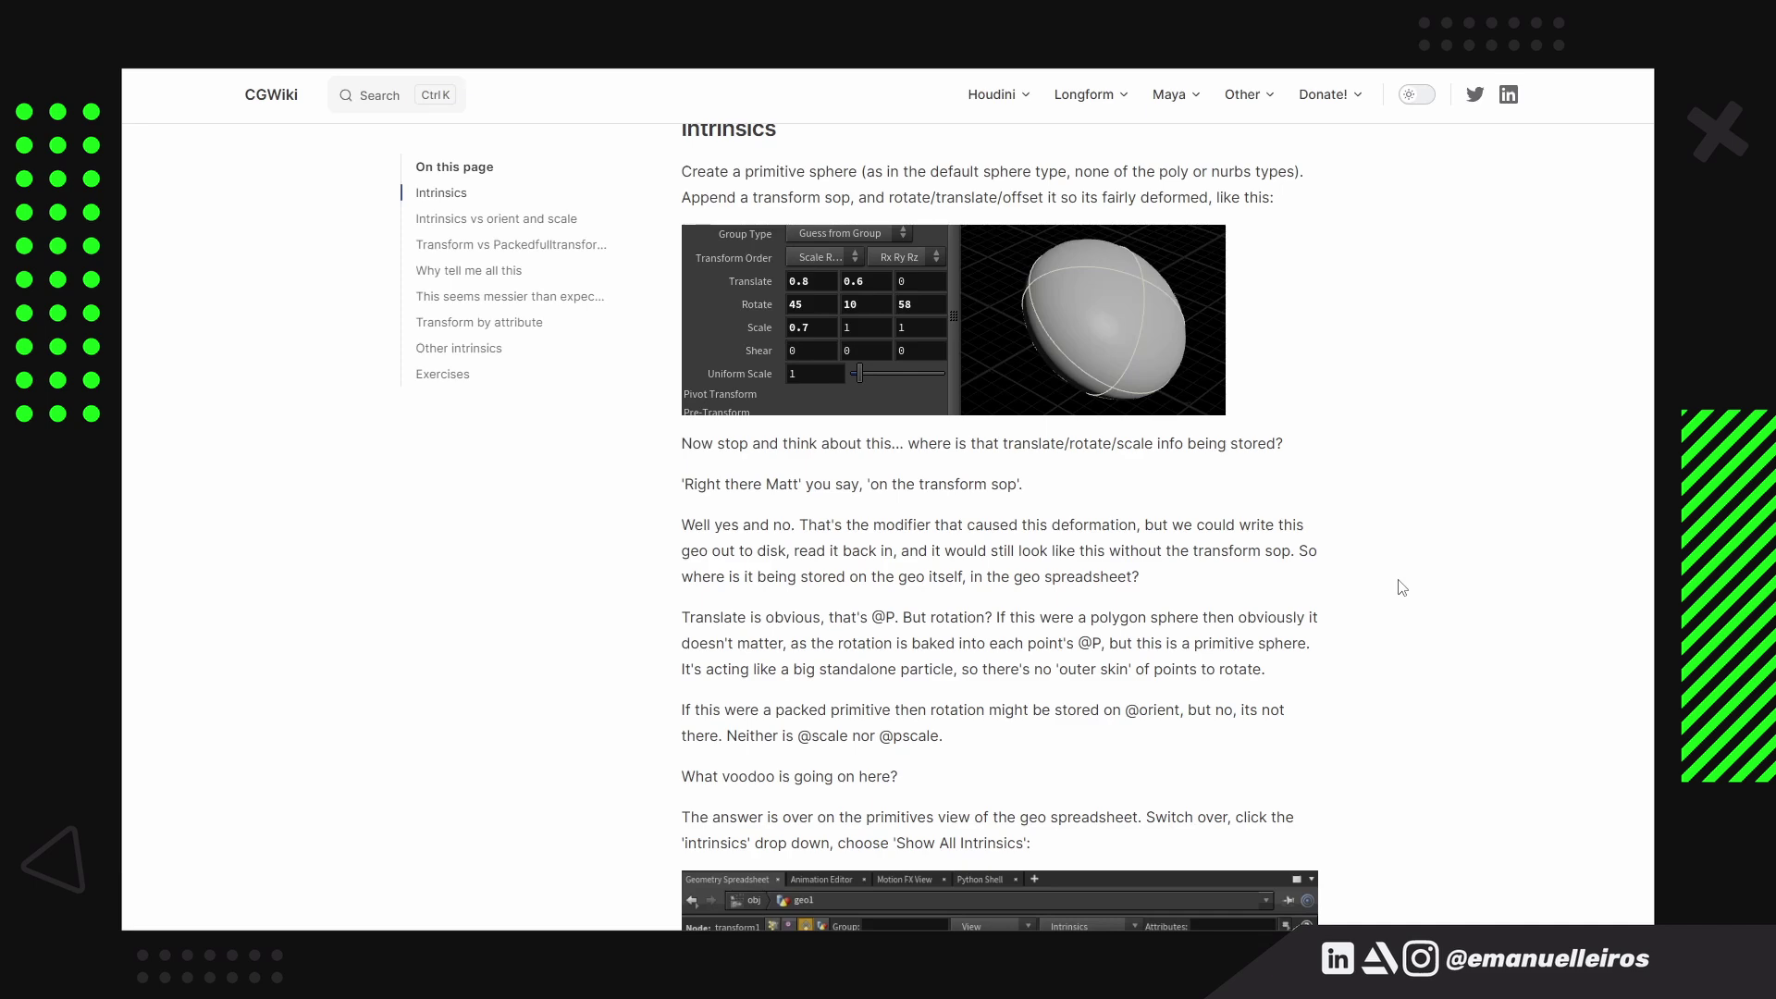
Show all intrinsics of the wrangle's primitives in the Geometry Spreadsheet and examine the transform intrinsic
scroll(1425, 581, down, 2)
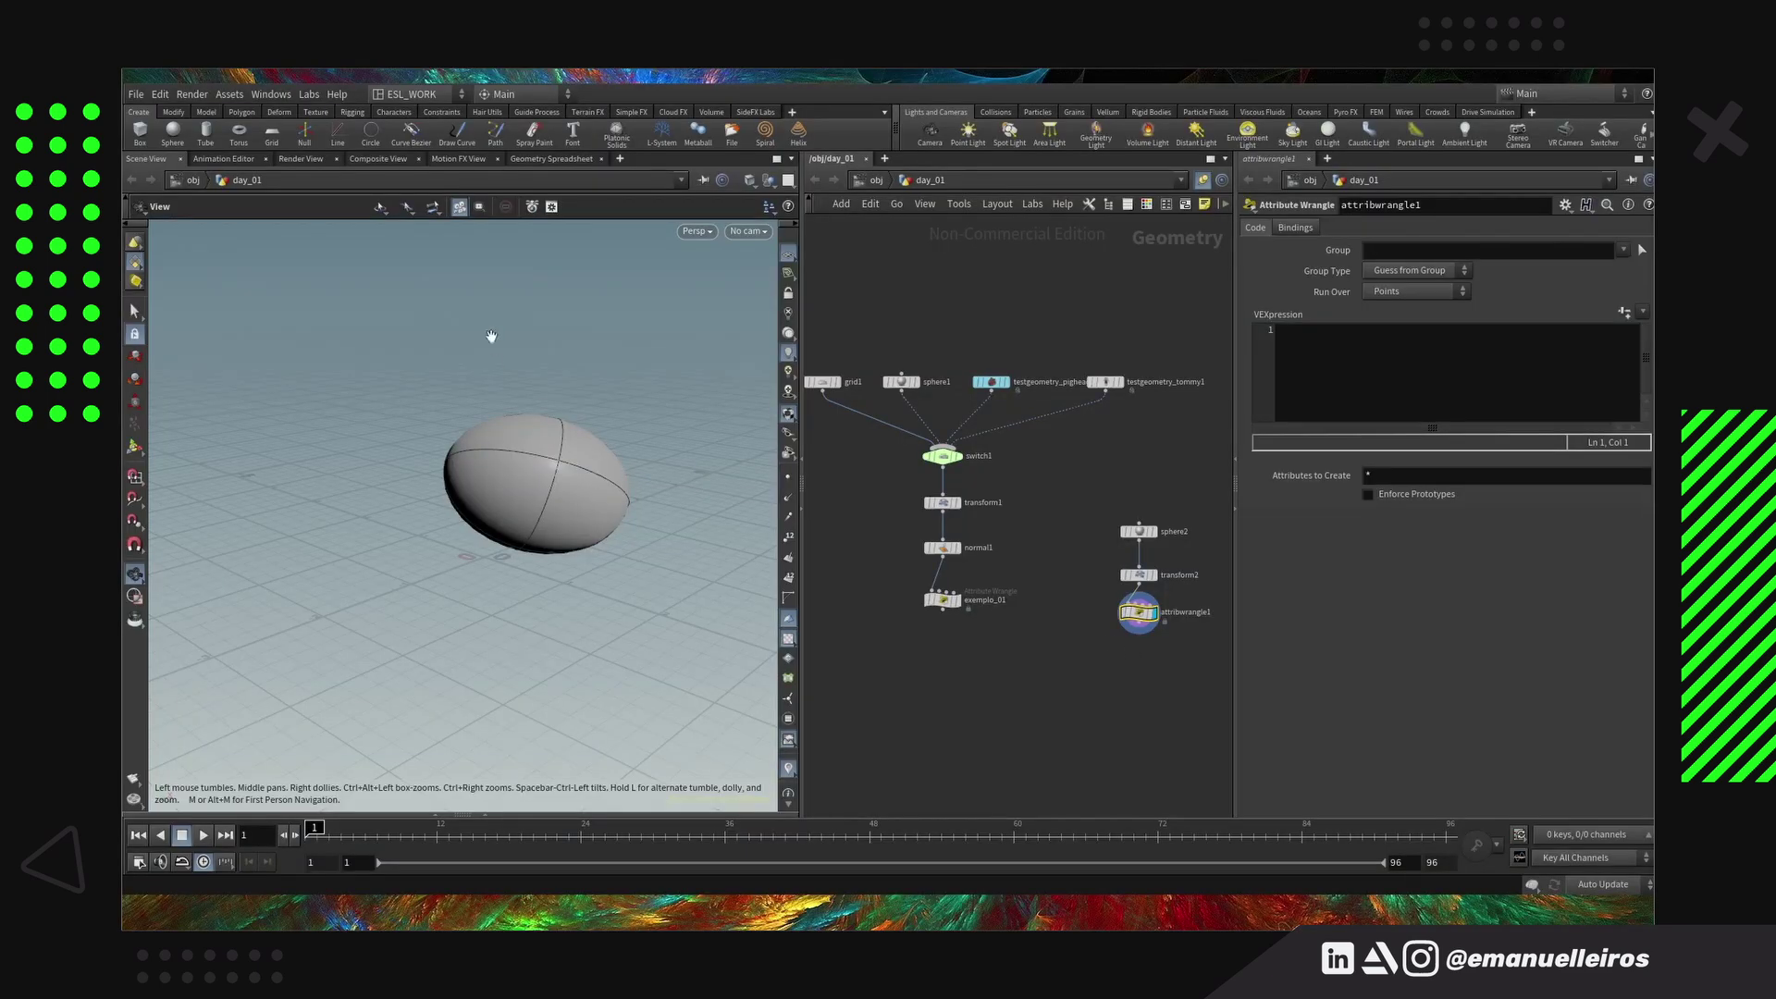
click(559, 159)
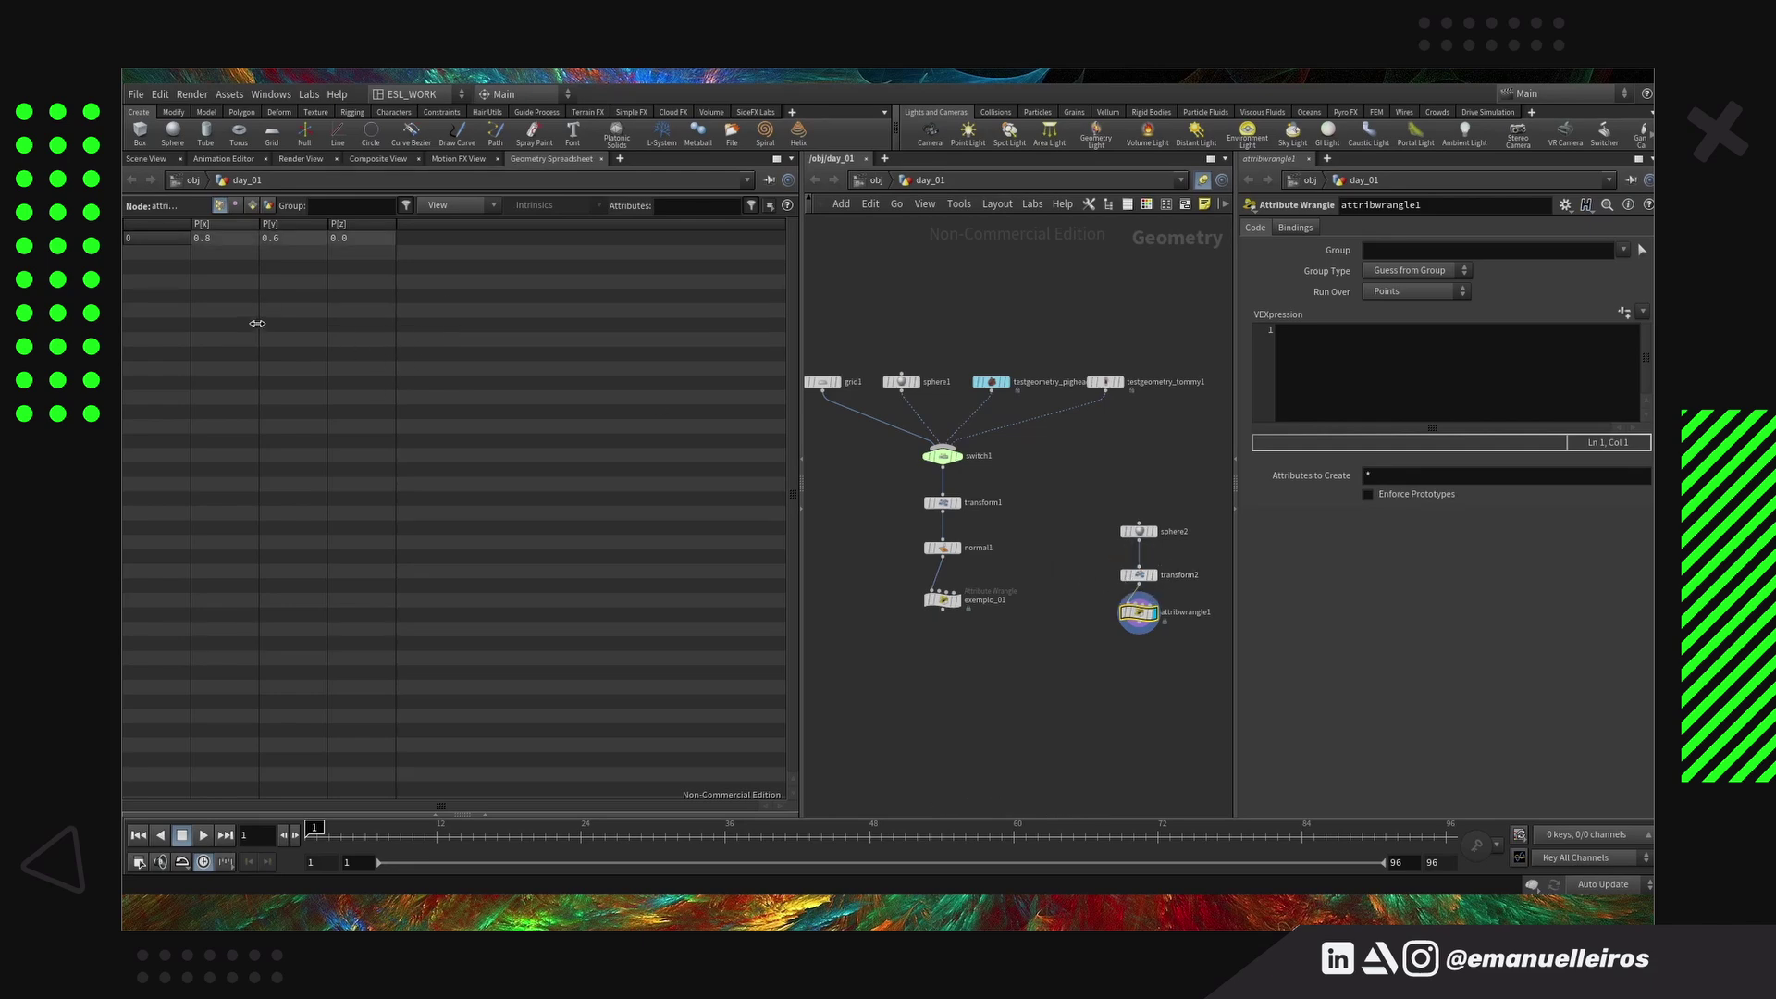
click(252, 205)
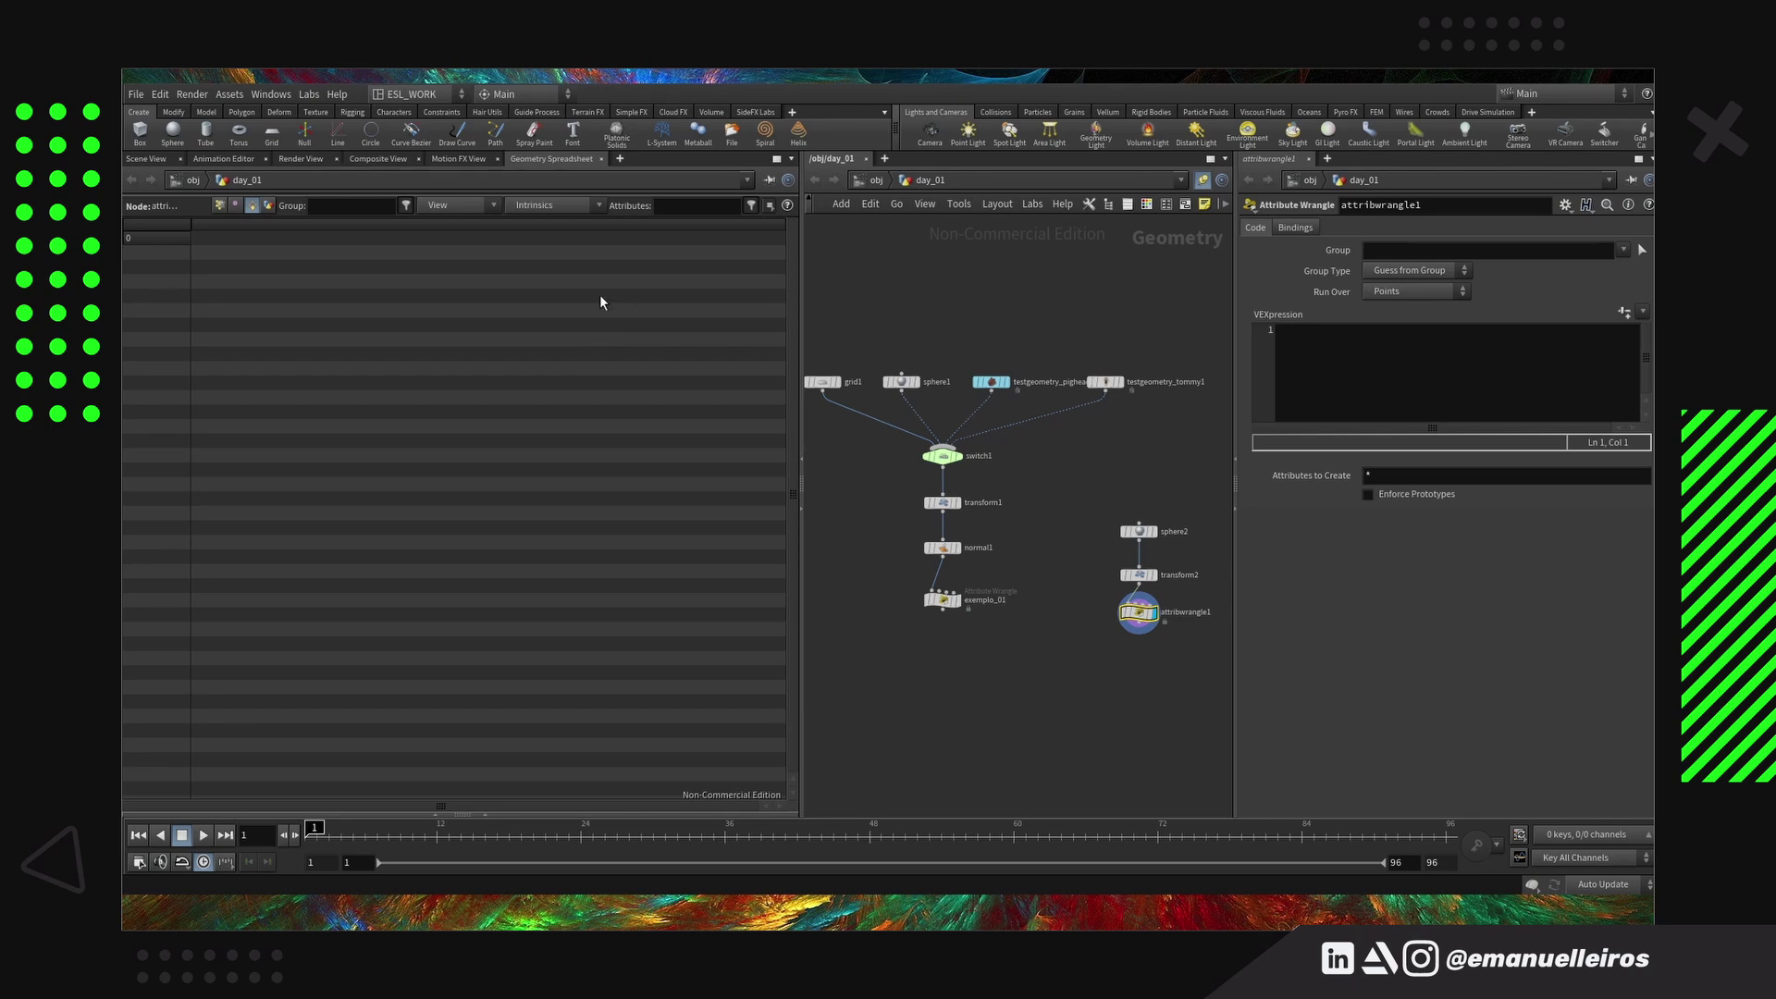
click(597, 205)
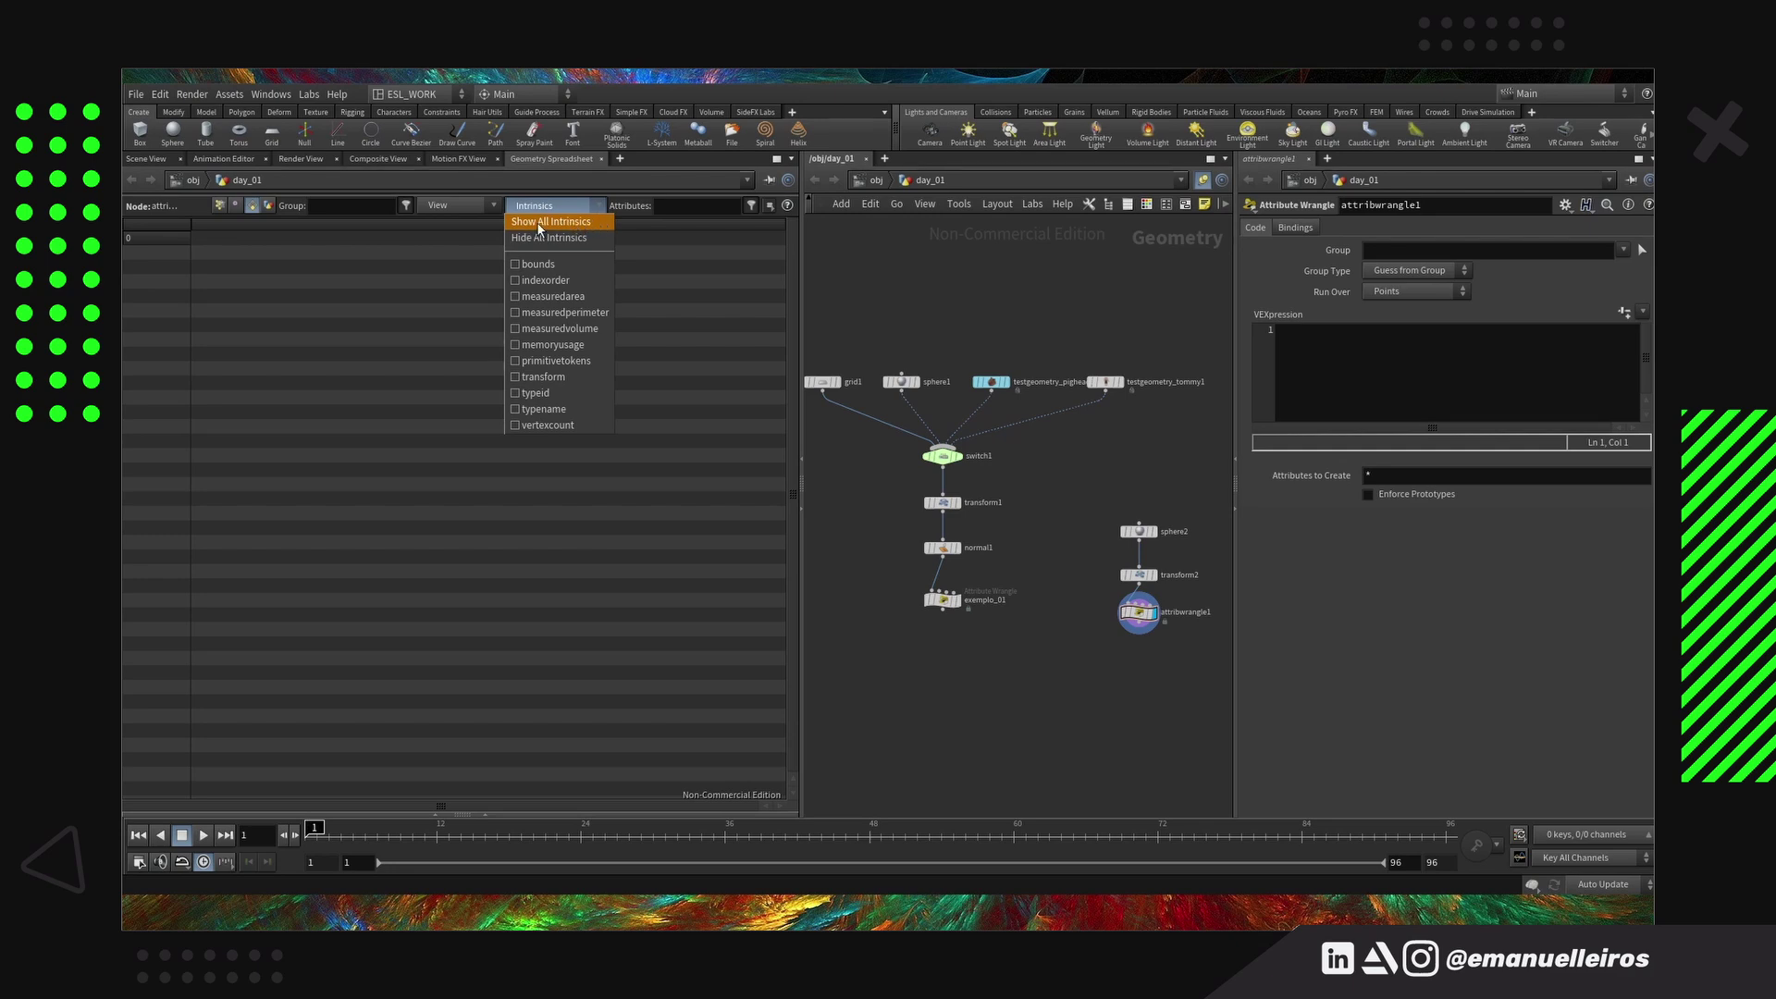
click(568, 222)
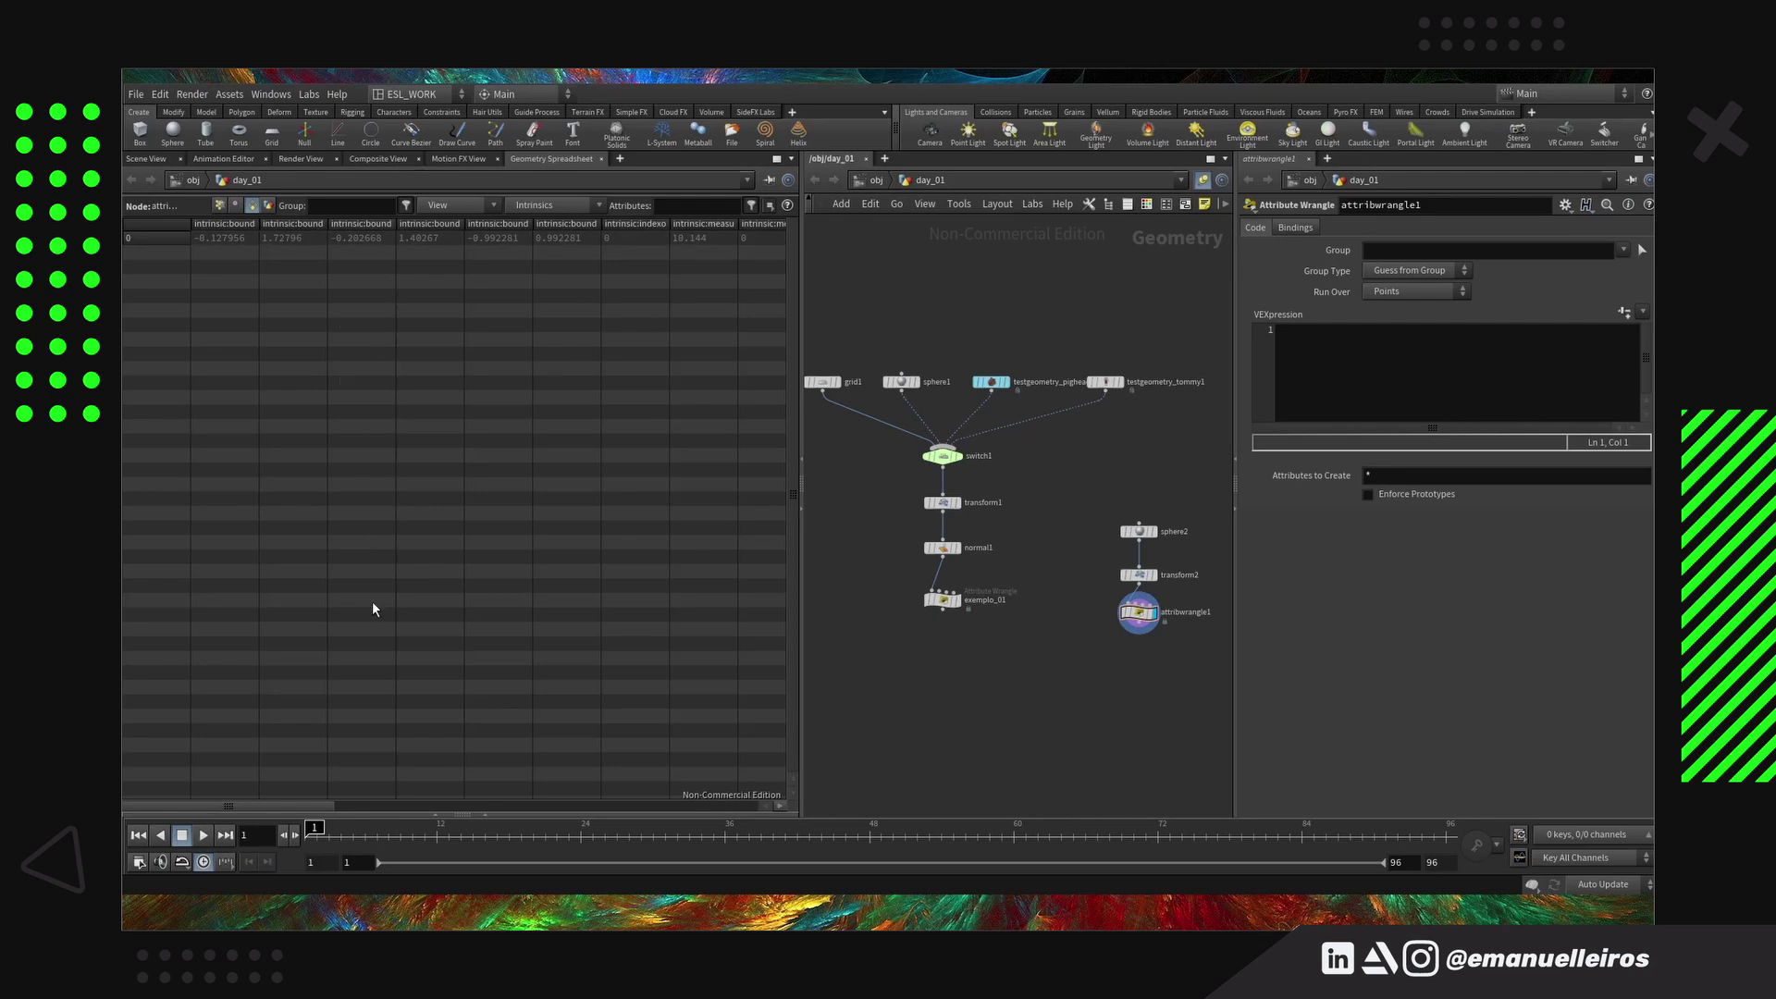
drag(281, 803, 753, 801)
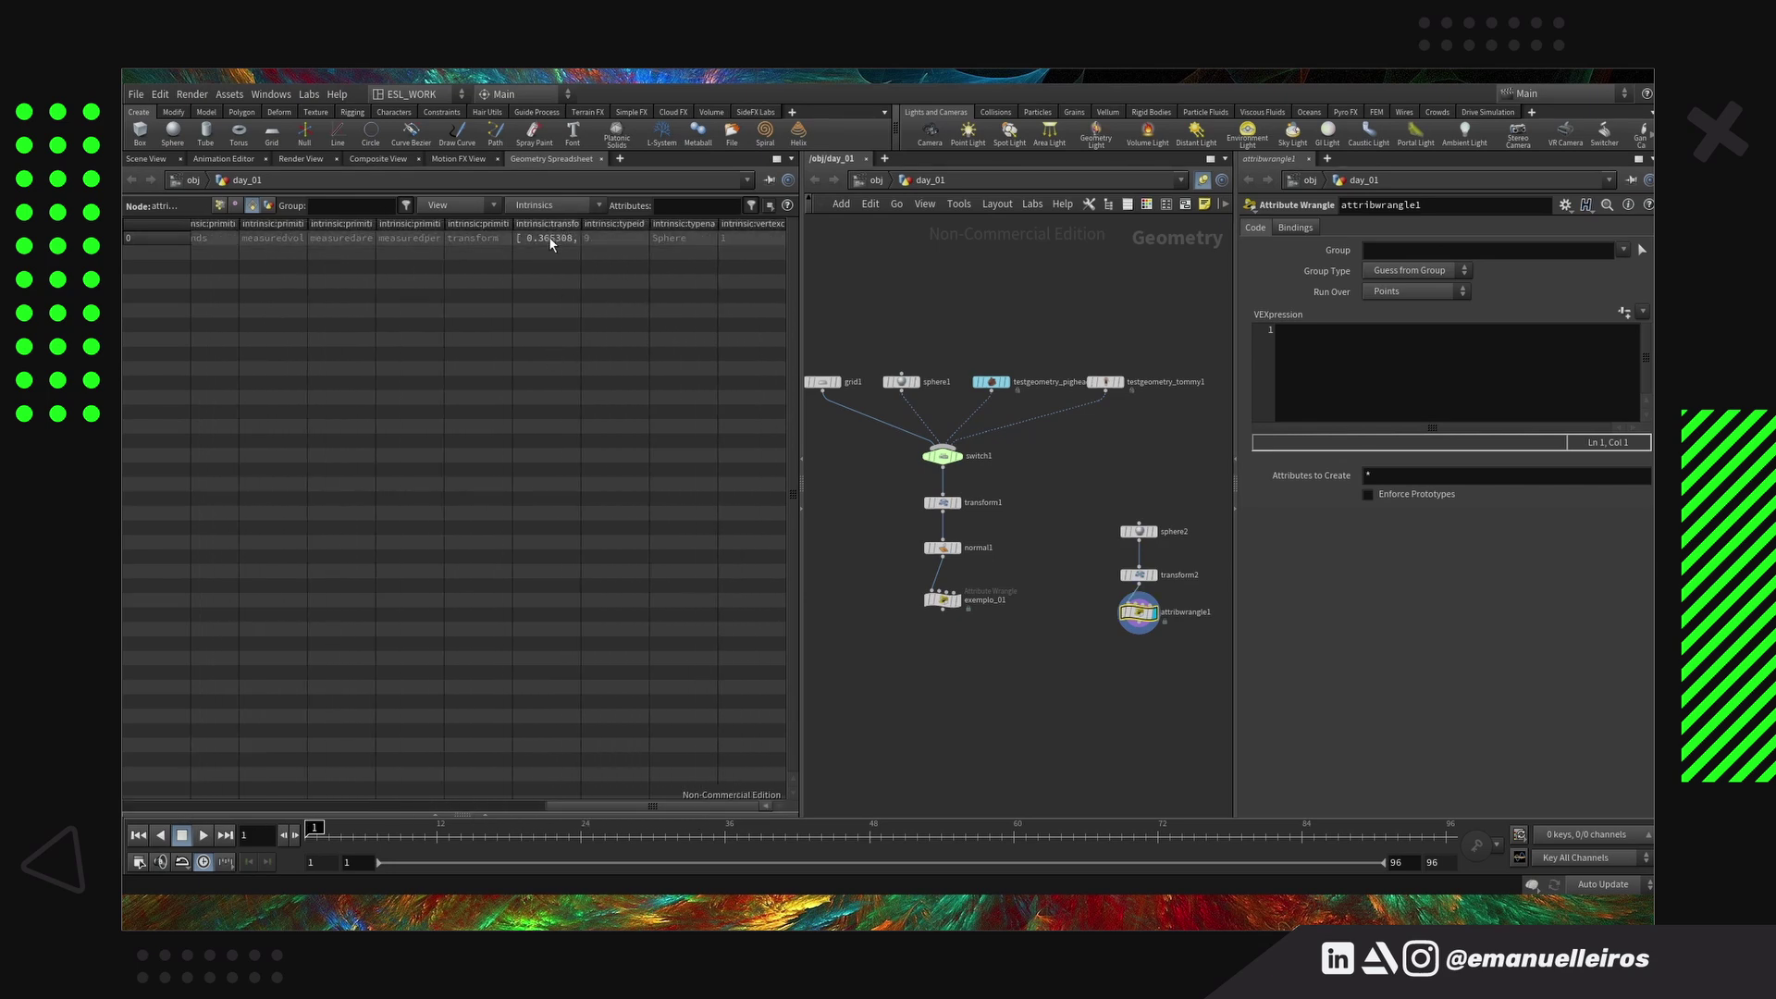
drag(741, 811, 130, 805)
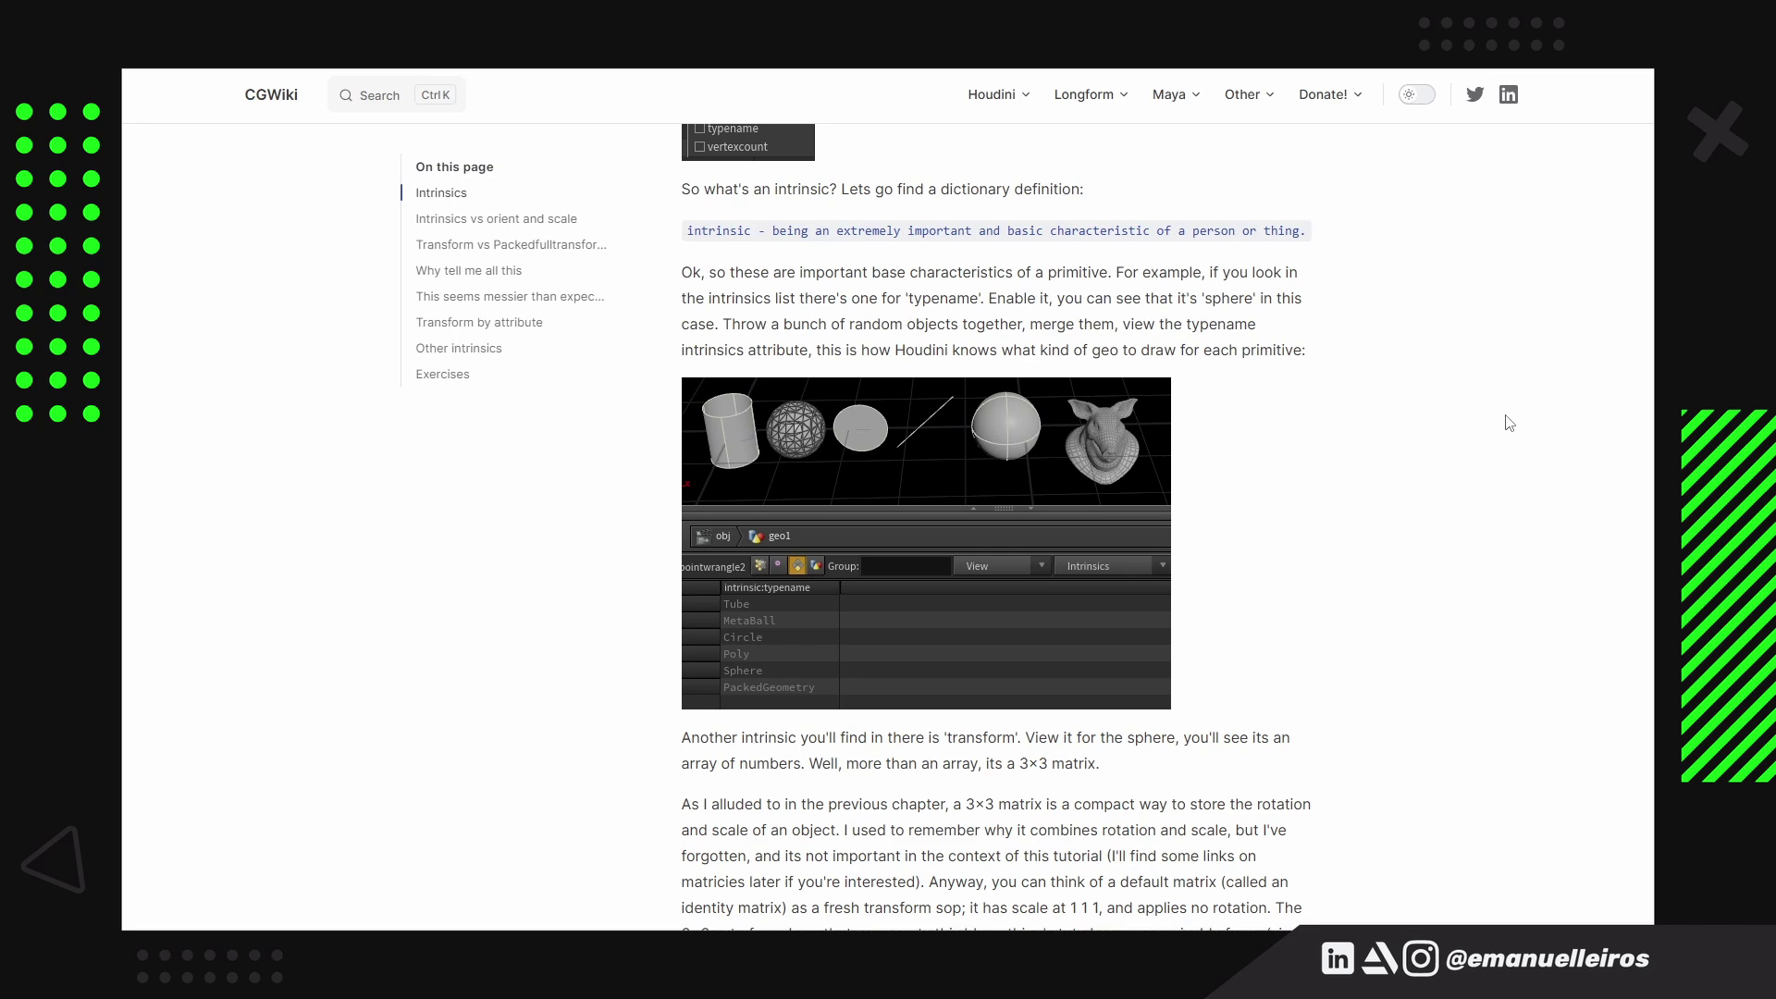
Add a Box node and a Test Geometry: Pig Head node beside the sphere chain
scroll(1510, 423, down, 1)
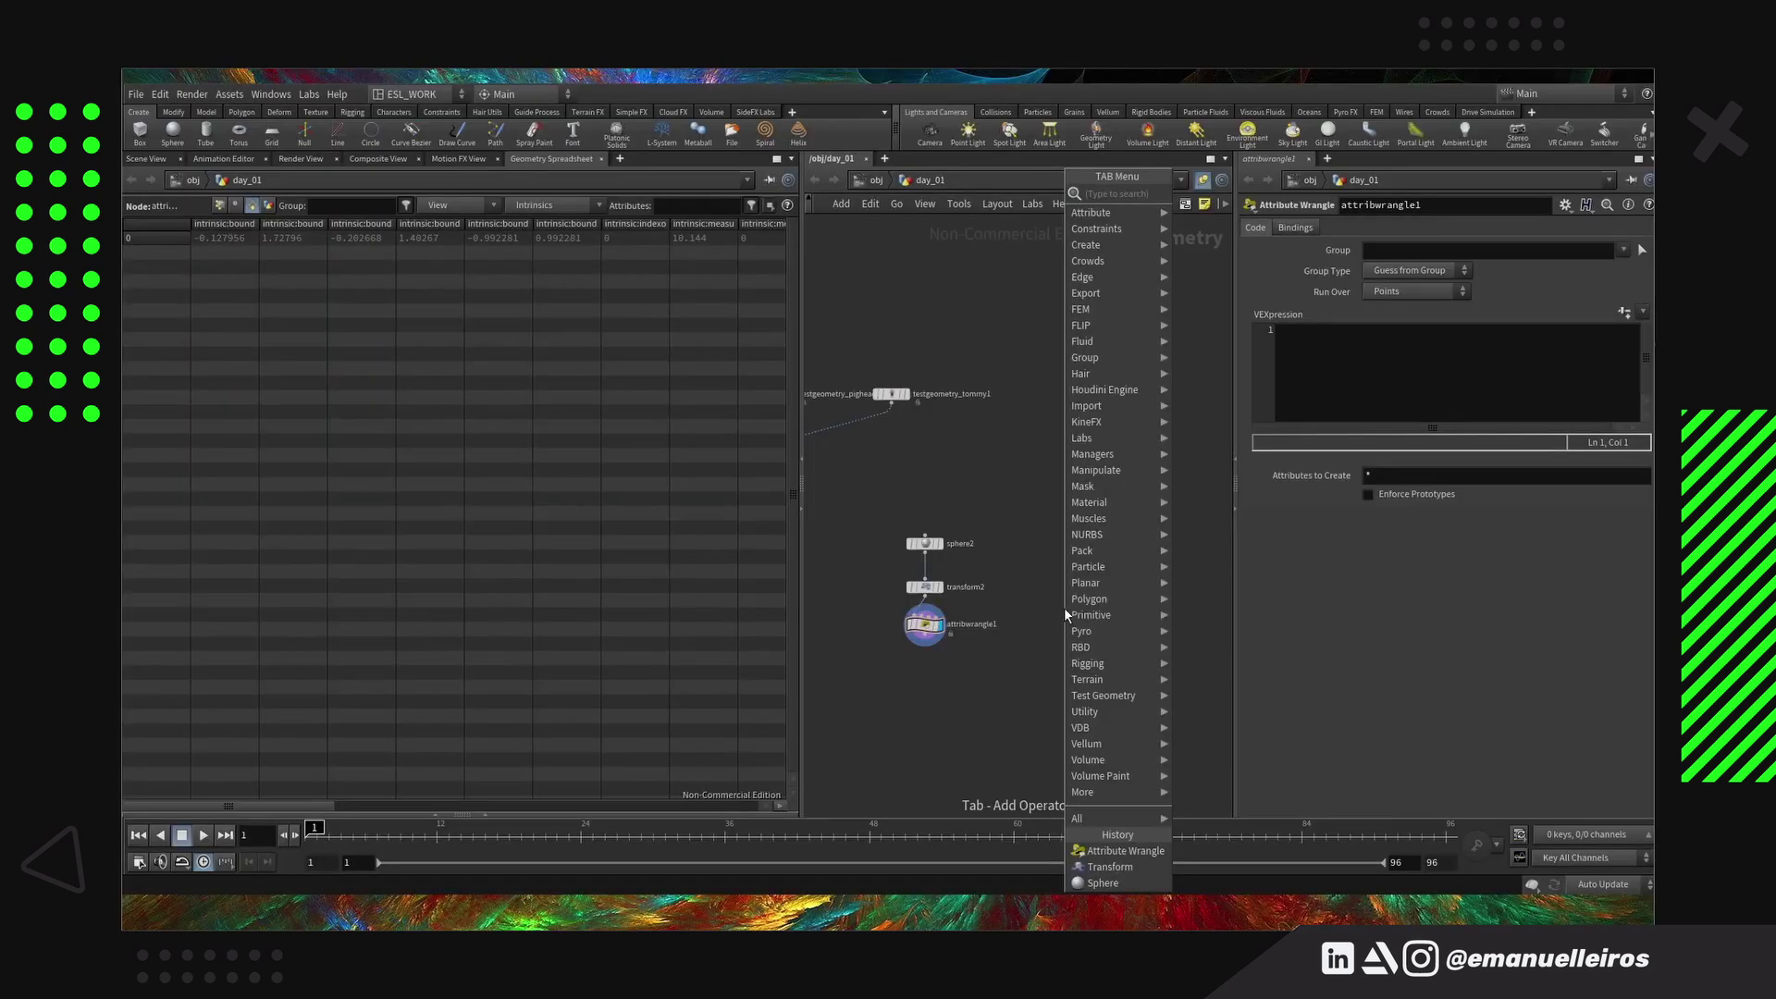
text(box)
key(Return)
click(1036, 535)
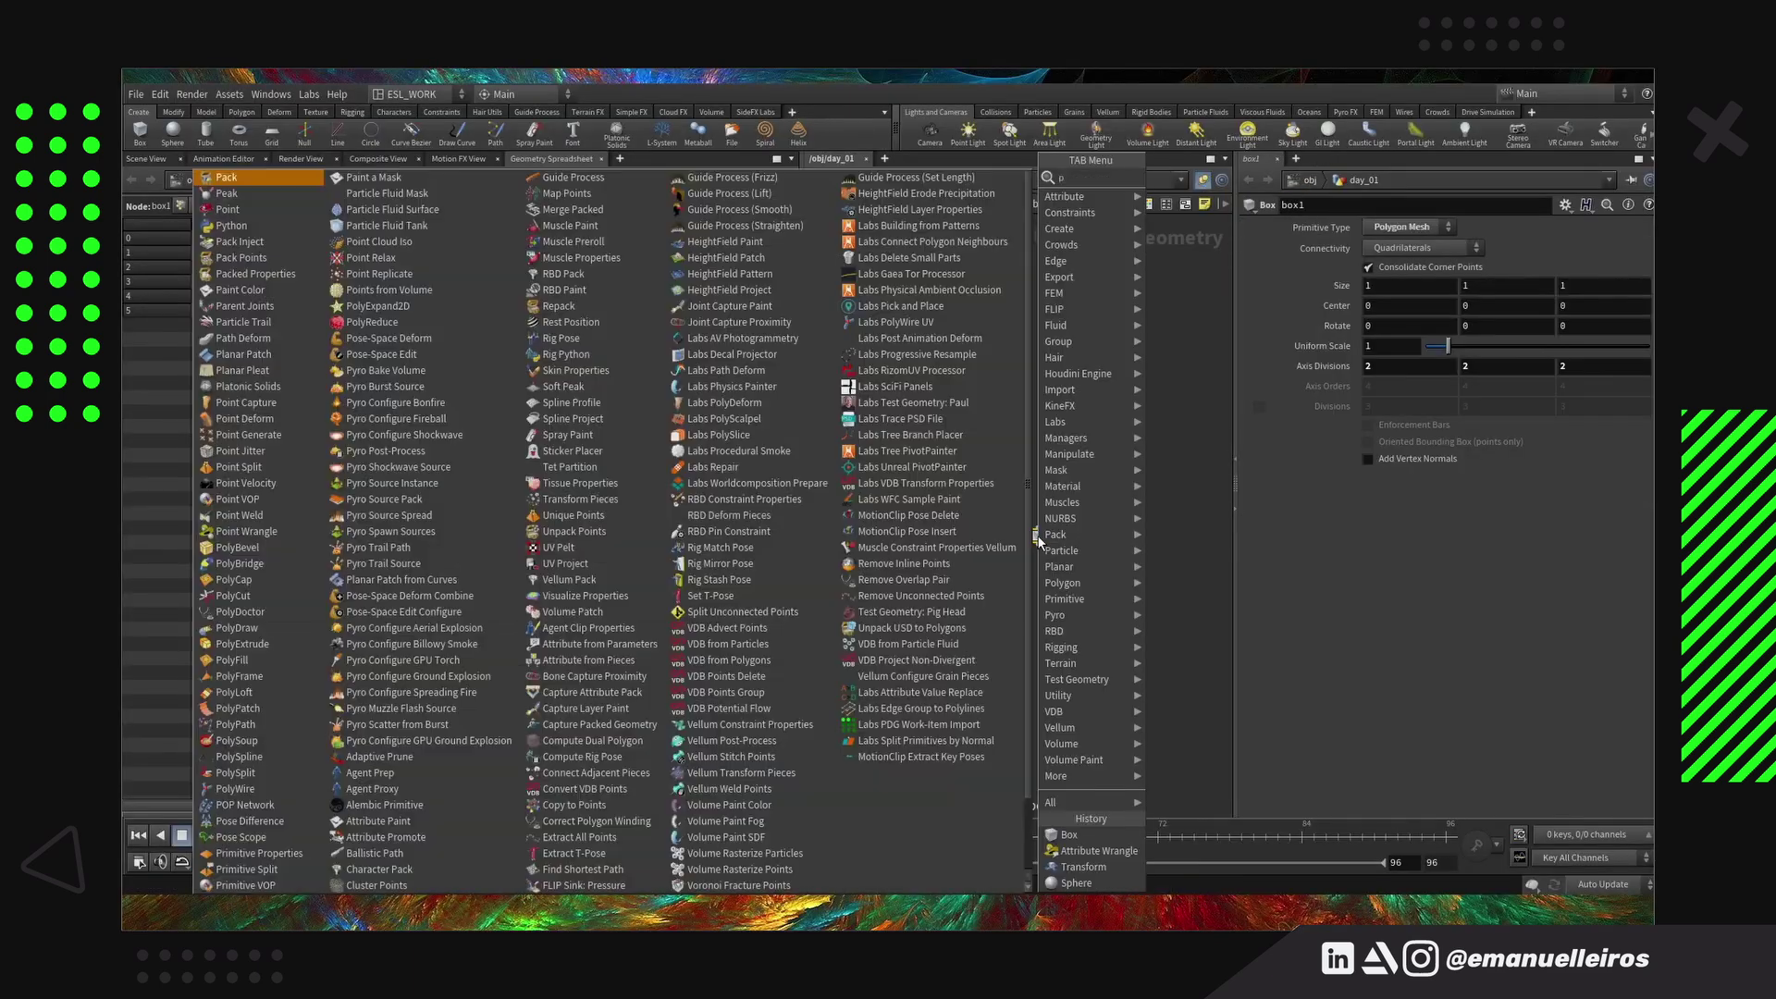
click(1118, 548)
Add a Grid node and a Tube node, lining them up beside the box and pig head
key(Tab)
mouse_move(1131, 577)
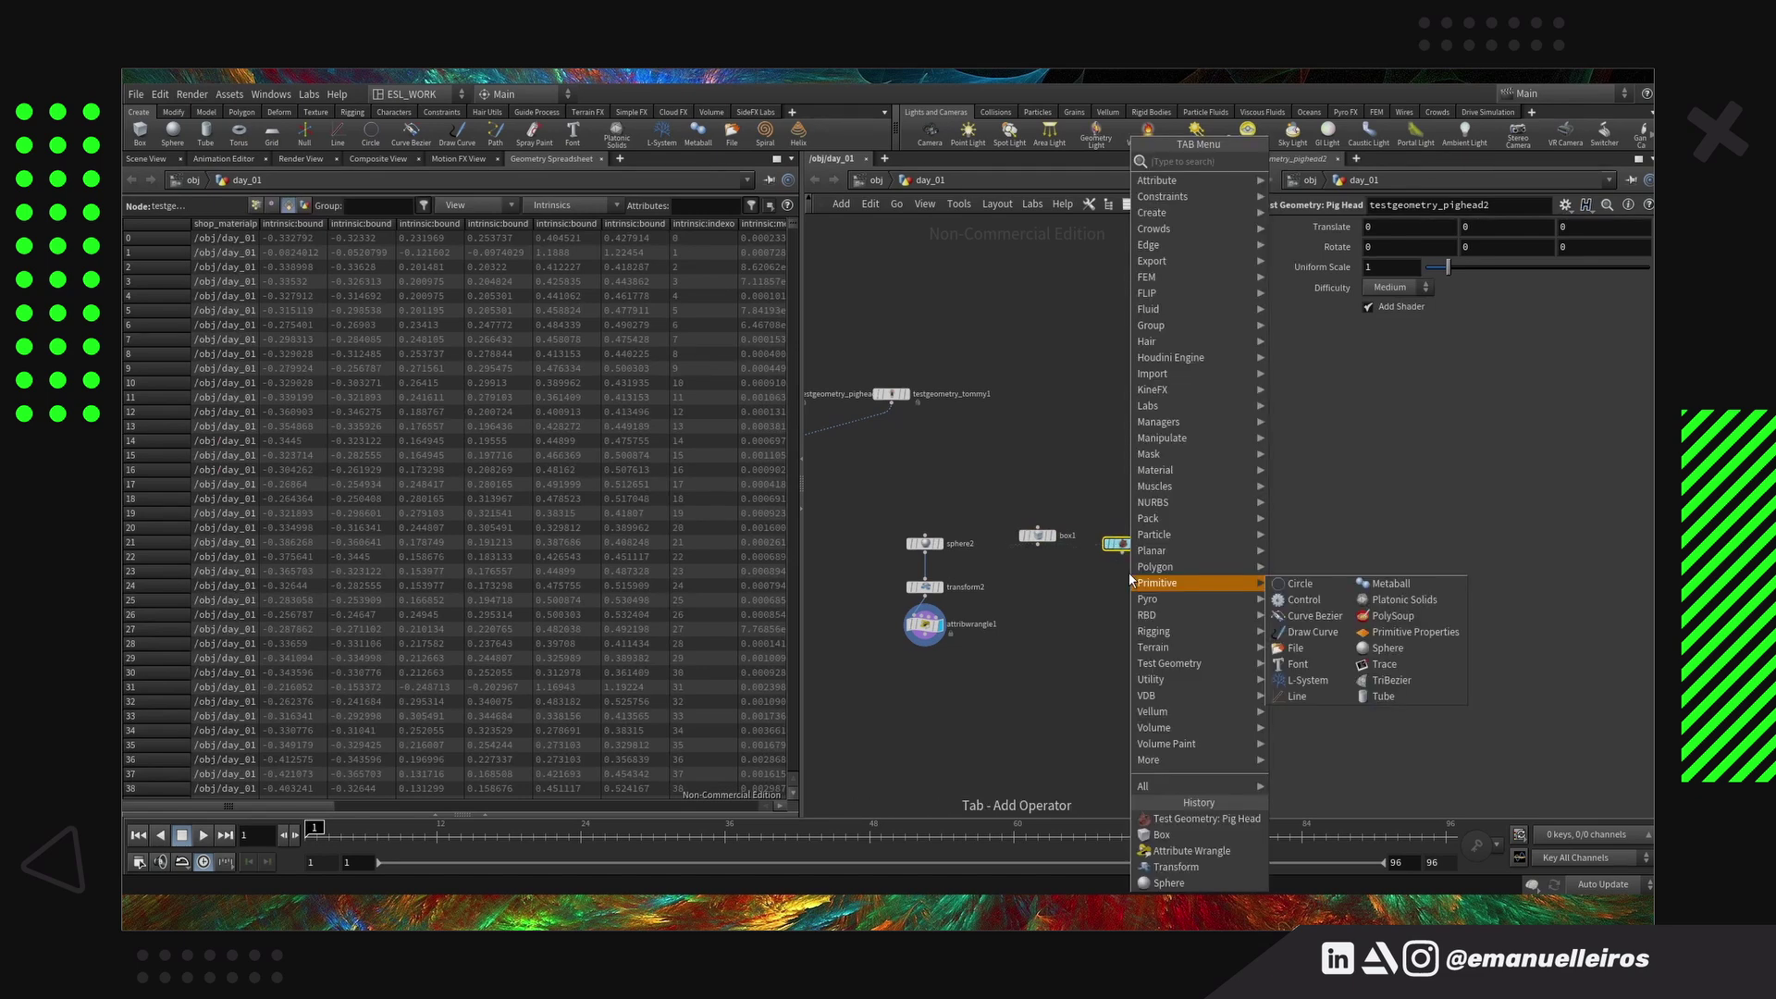
text(grid)
key(Return)
click(1177, 574)
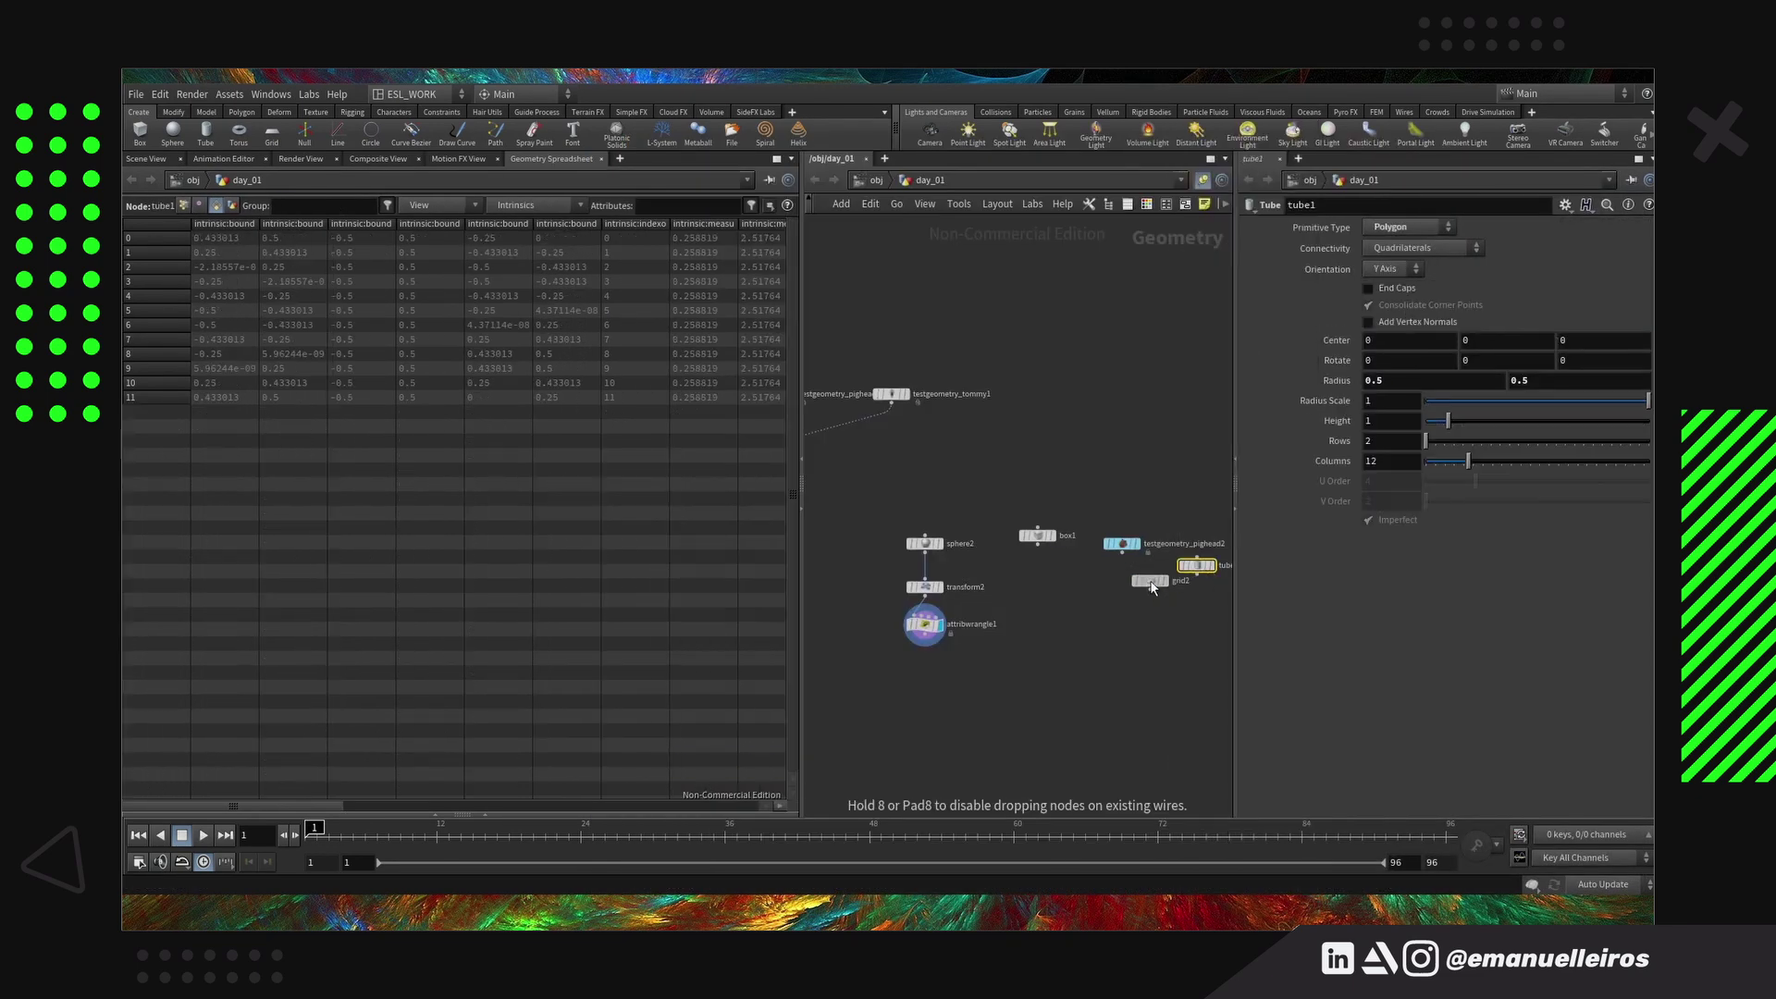
key(l)
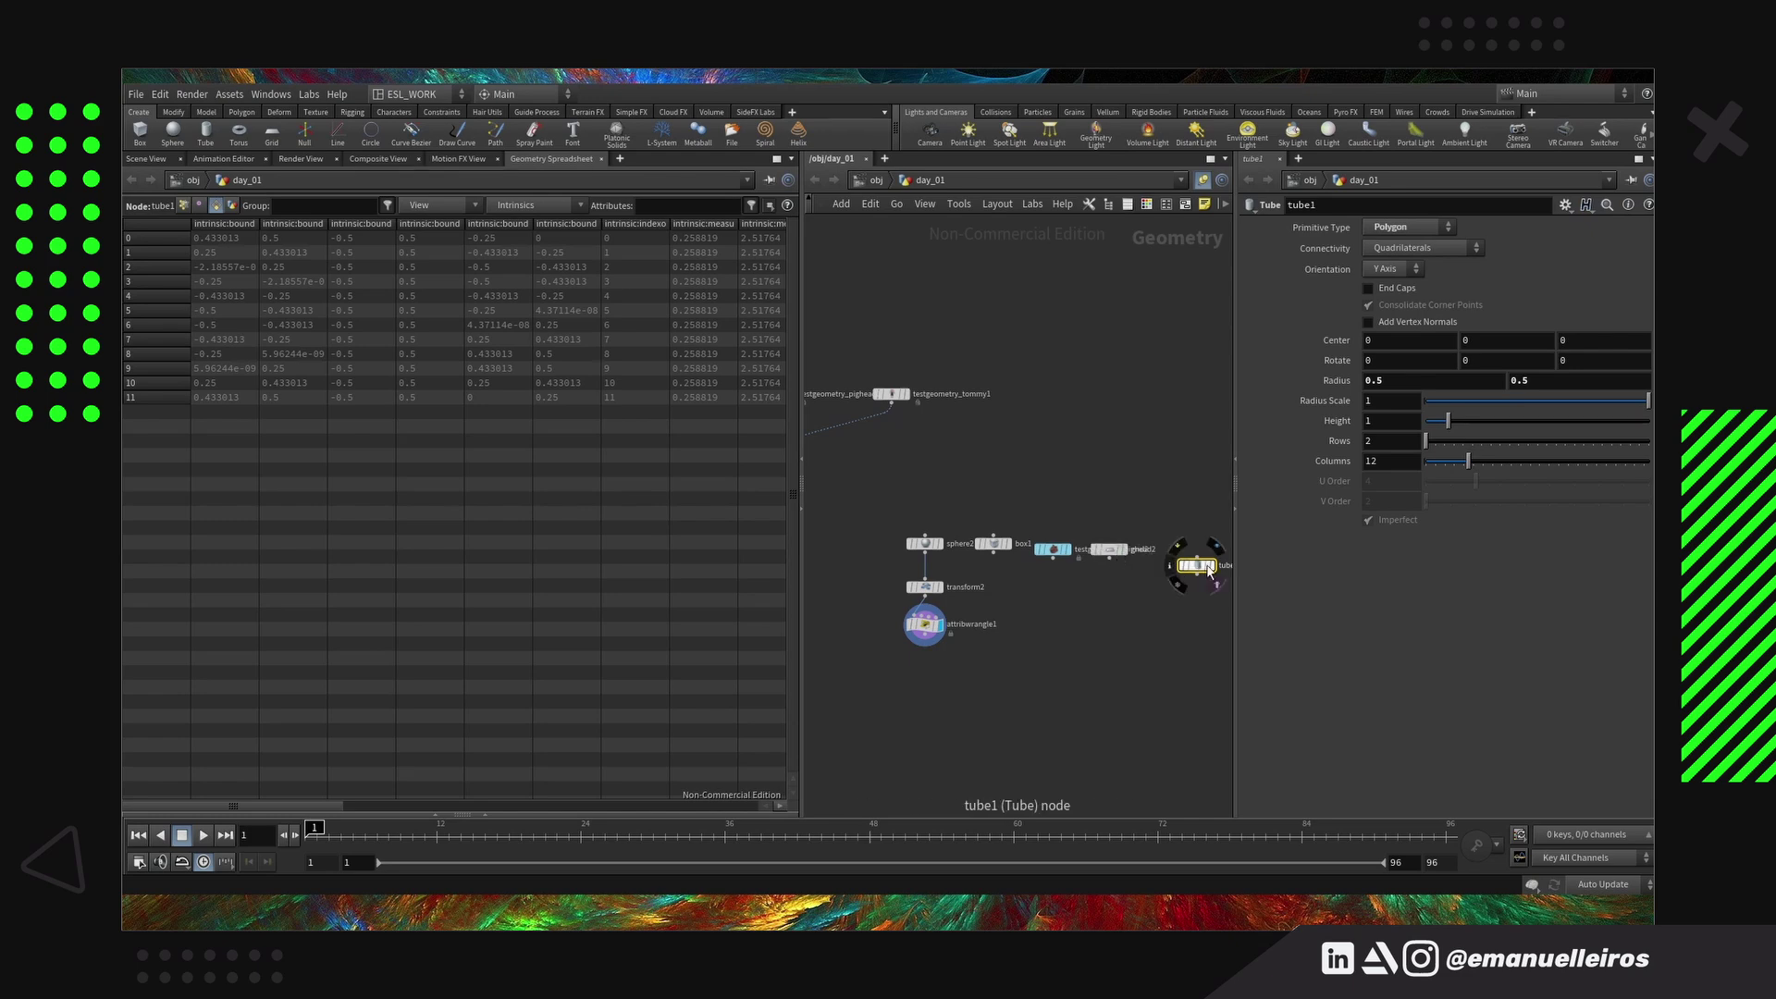
Combine the wrangle, box, pig head, grid and tube in a Merge node placed below them
click(924, 625)
drag(991, 544, 987, 544)
drag(987, 515, 1189, 574)
key(Tab)
text(merge)
key(Return)
click(921, 662)
drag(920, 662, 995, 695)
drag(968, 514, 996, 686)
Hide all intrinsics except typename in the spreadsheet and display the Merge node to inspect its primitive types
click(525, 207)
click(535, 238)
click(536, 206)
click(526, 409)
click(996, 695)
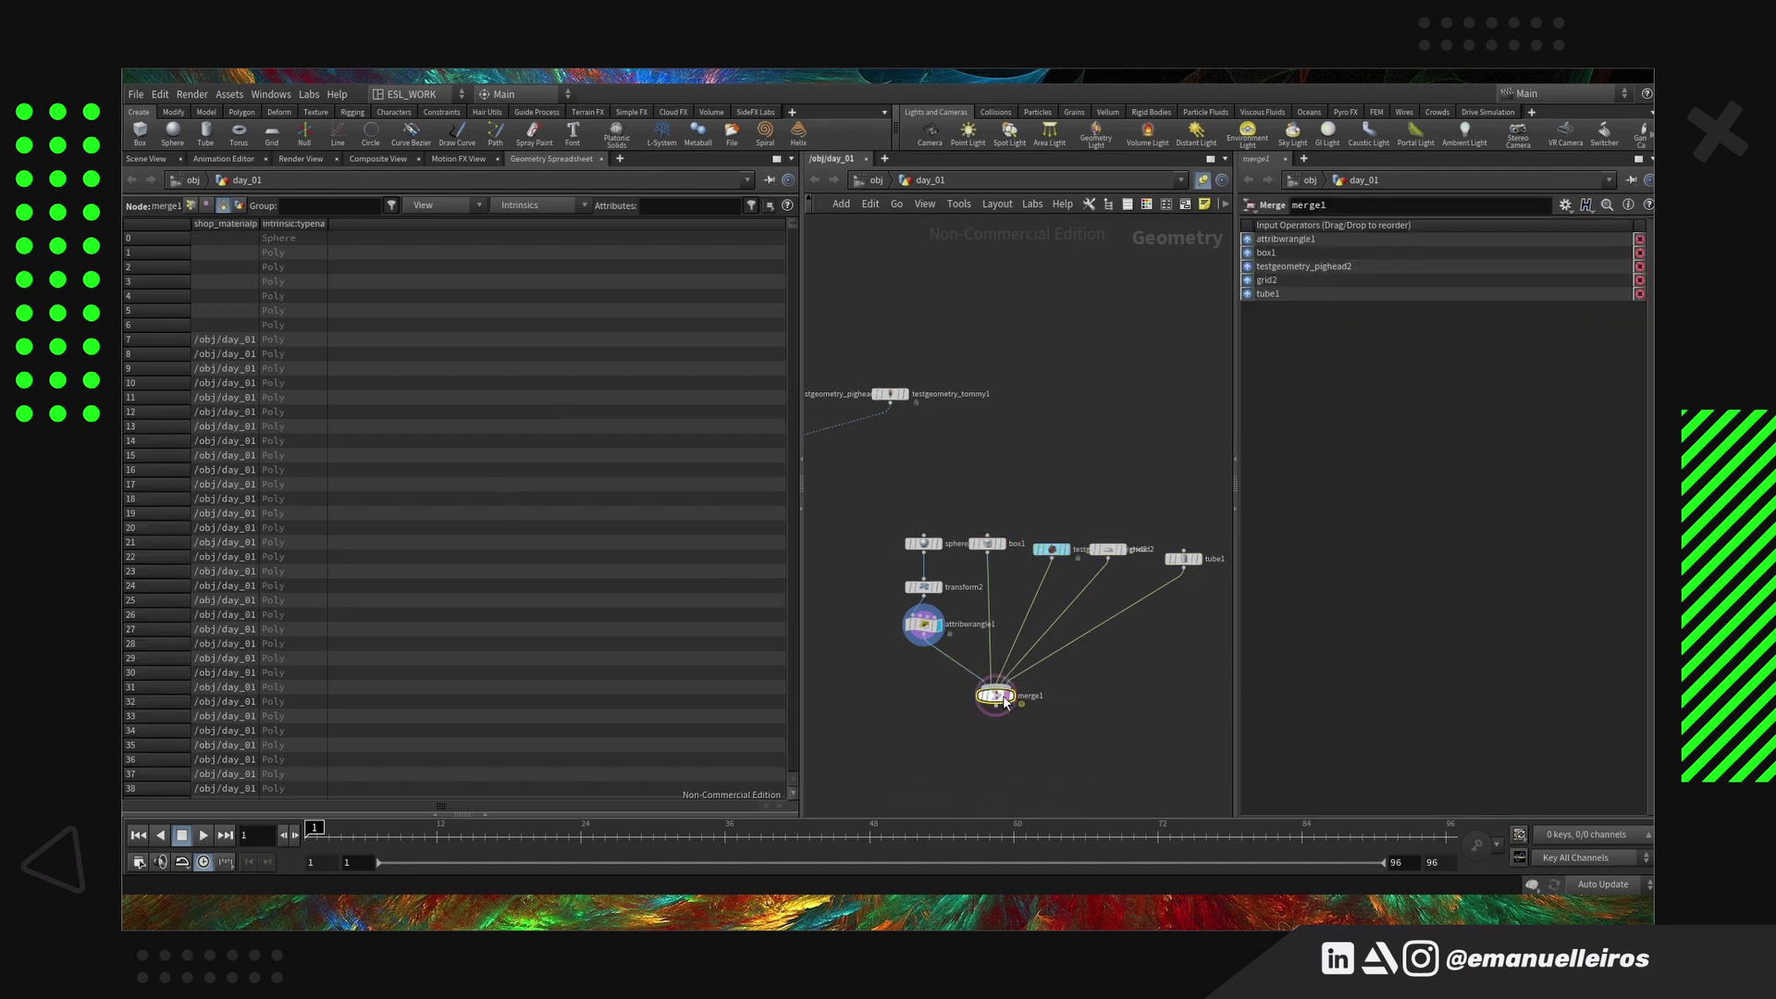
click(1015, 719)
drag(793, 233, 799, 148)
View the merged primitives' vertexcount intrinsic in place of typename, restore the typename column and look through its rows
click(240, 206)
click(548, 207)
click(225, 211)
click(225, 211)
click(531, 209)
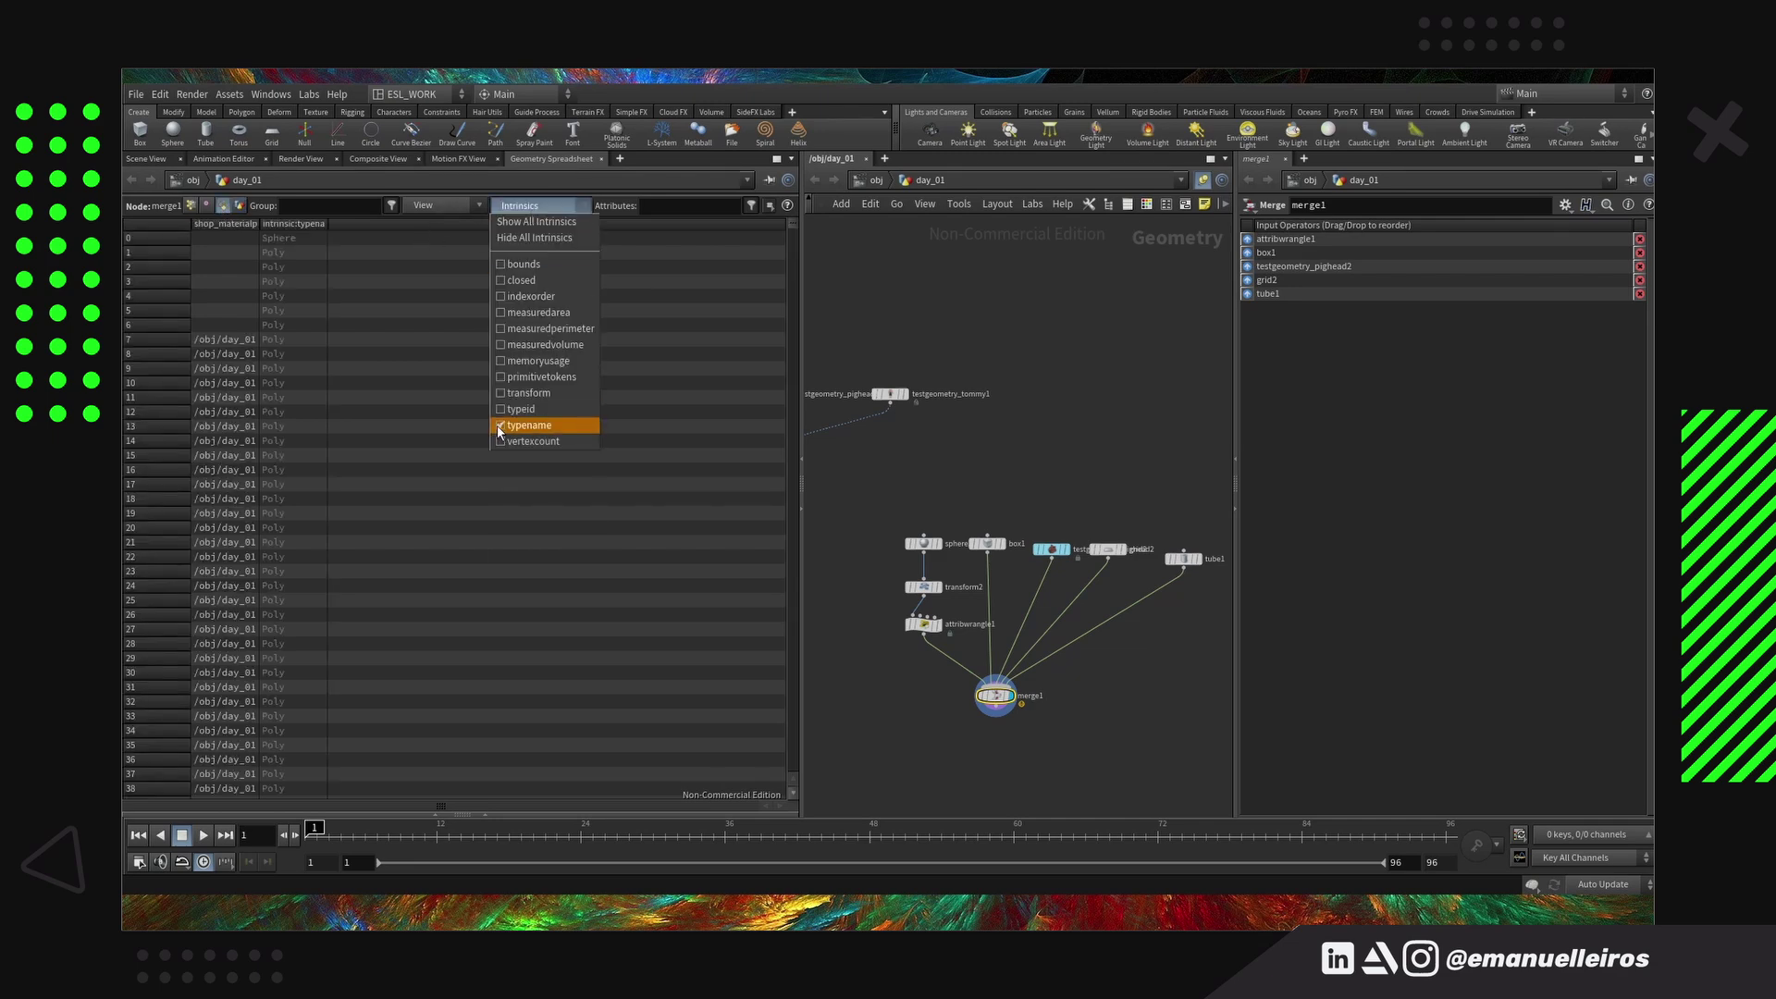
click(500, 425)
click(526, 207)
click(501, 441)
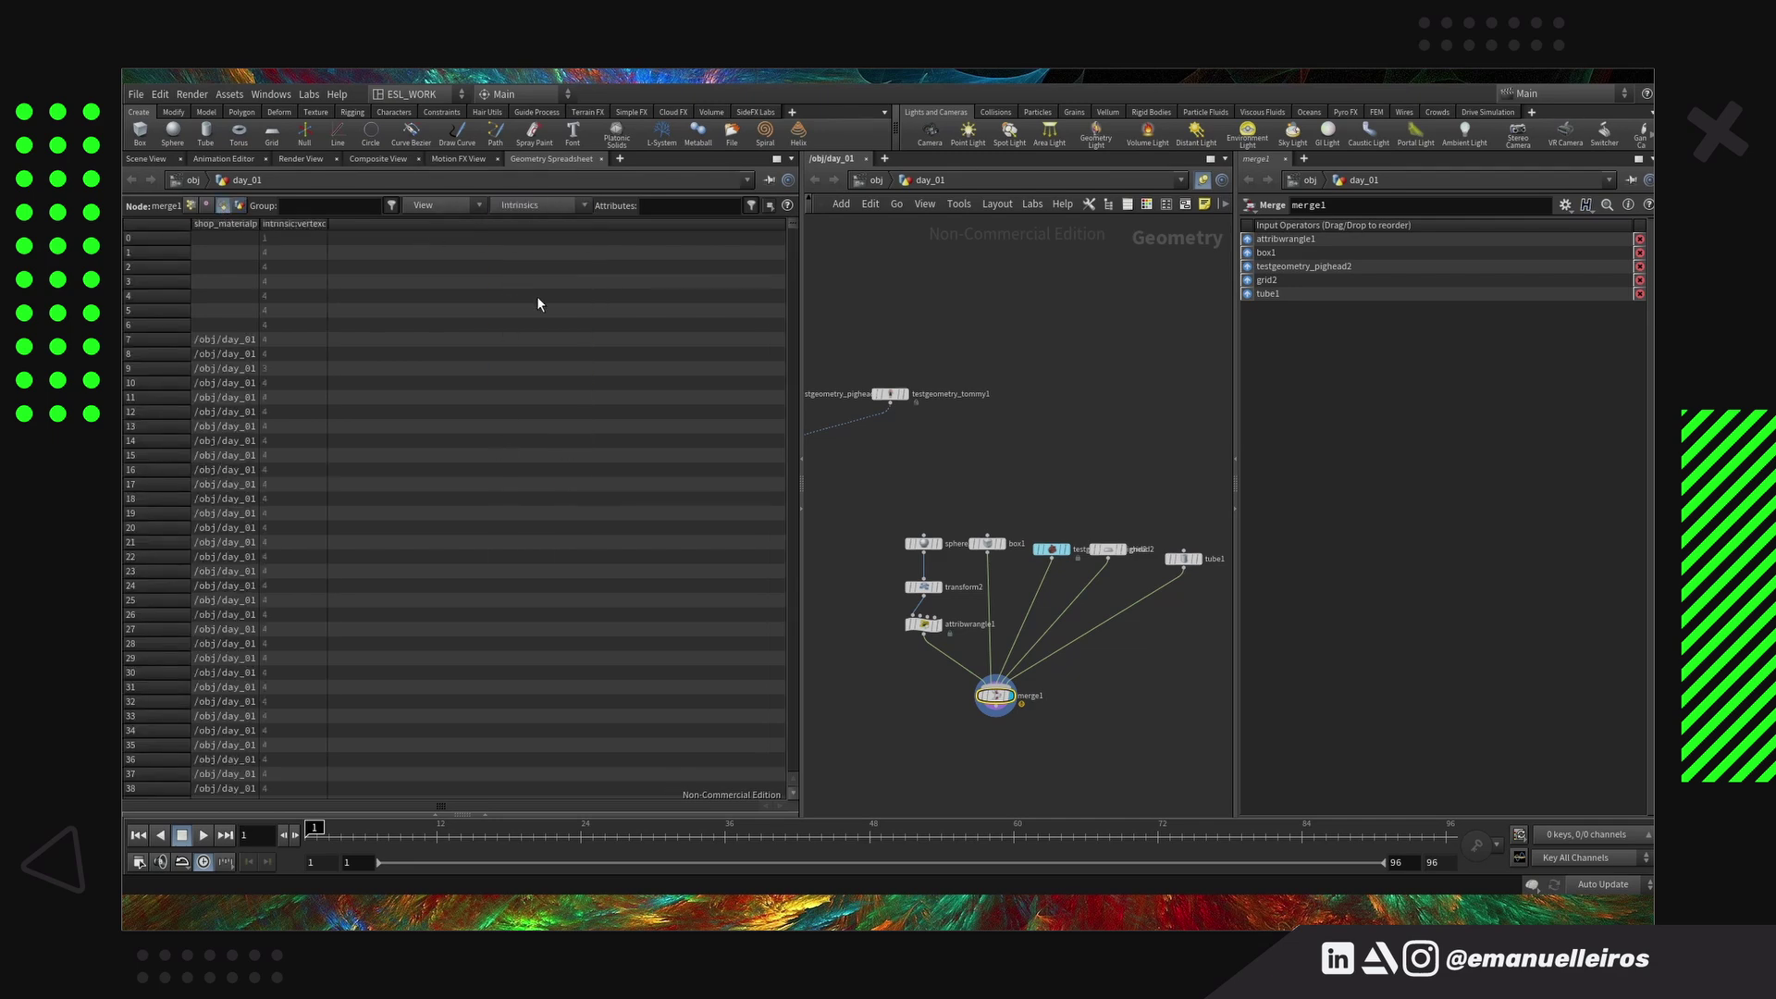
click(499, 440)
click(501, 425)
drag(793, 228, 777, 756)
Set the primitive type of the box and tube nodes to Primitive
click(987, 543)
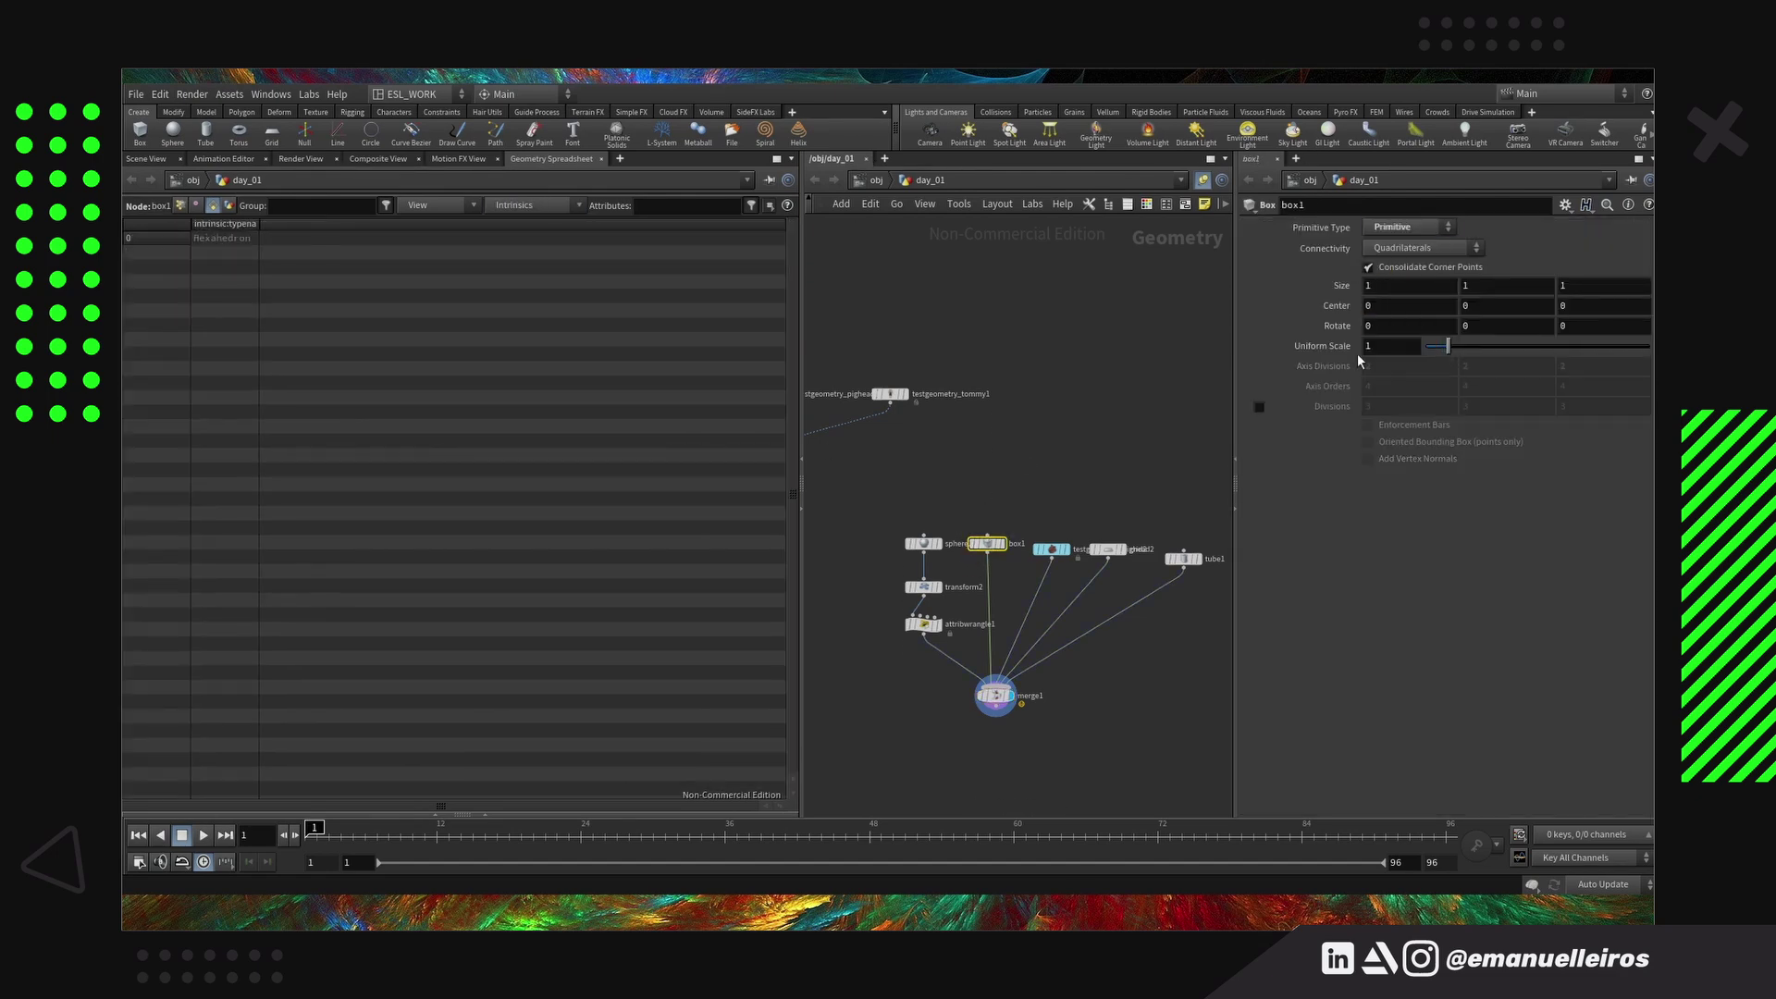
click(1107, 550)
click(1406, 228)
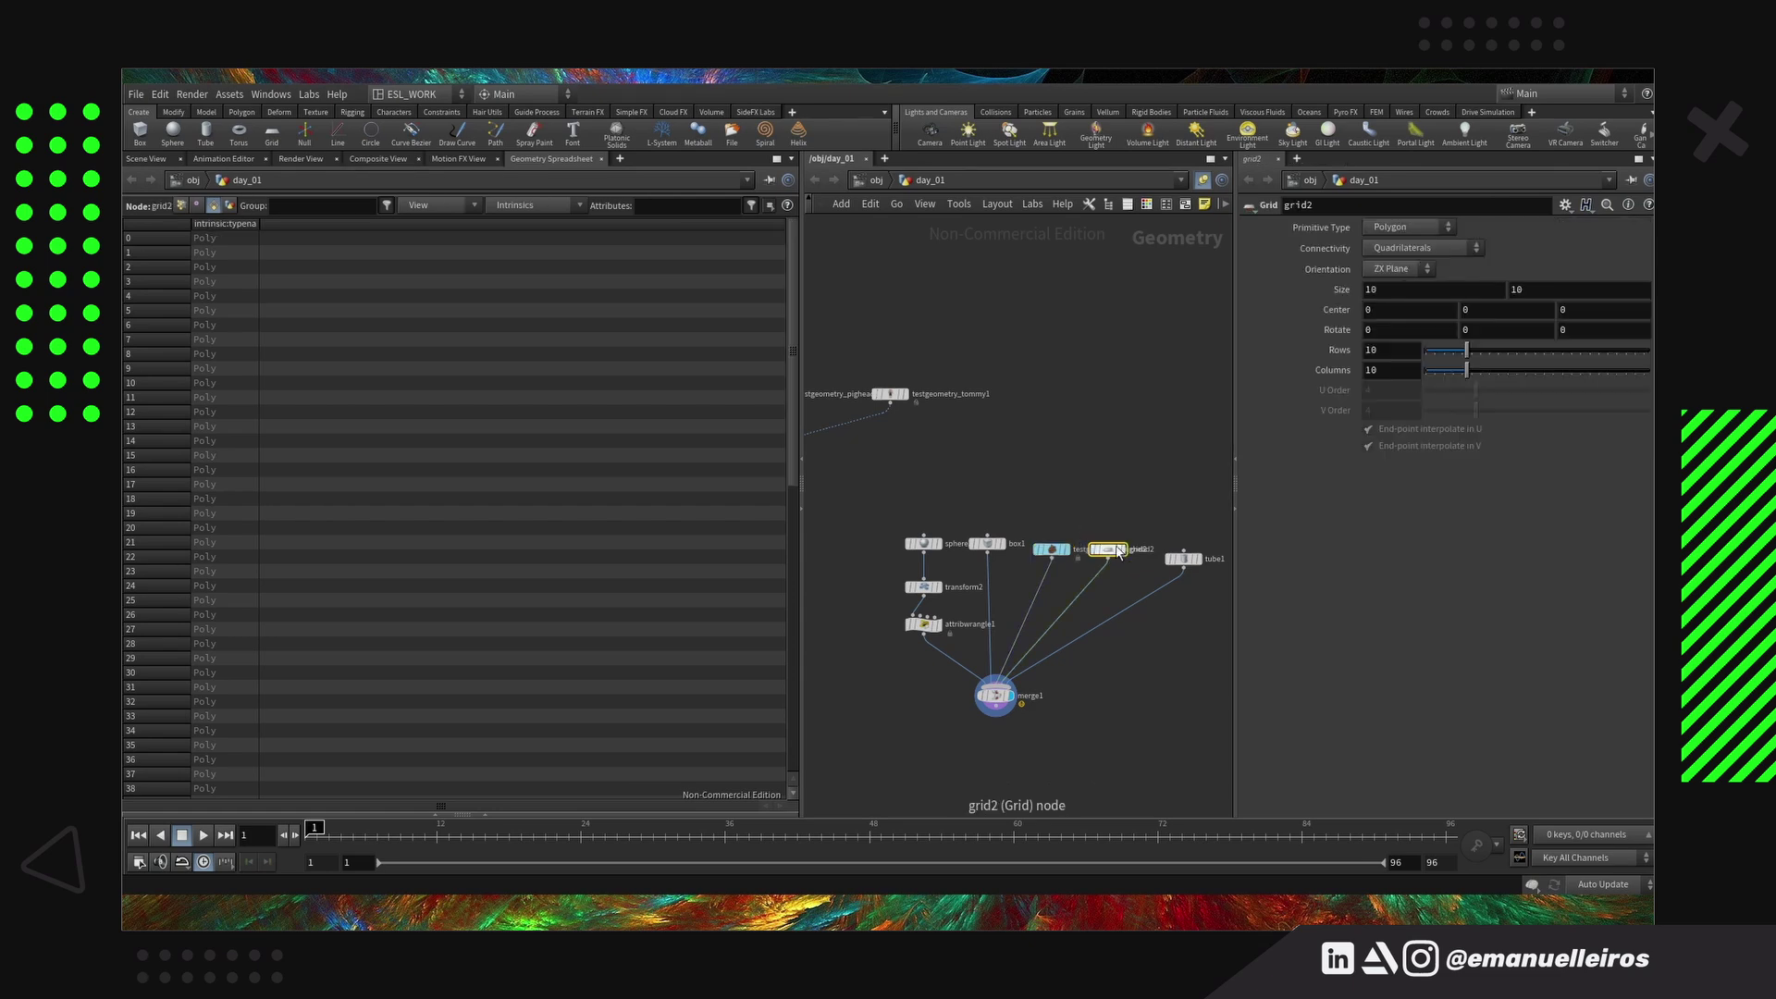
click(1183, 559)
click(1408, 228)
click(1414, 245)
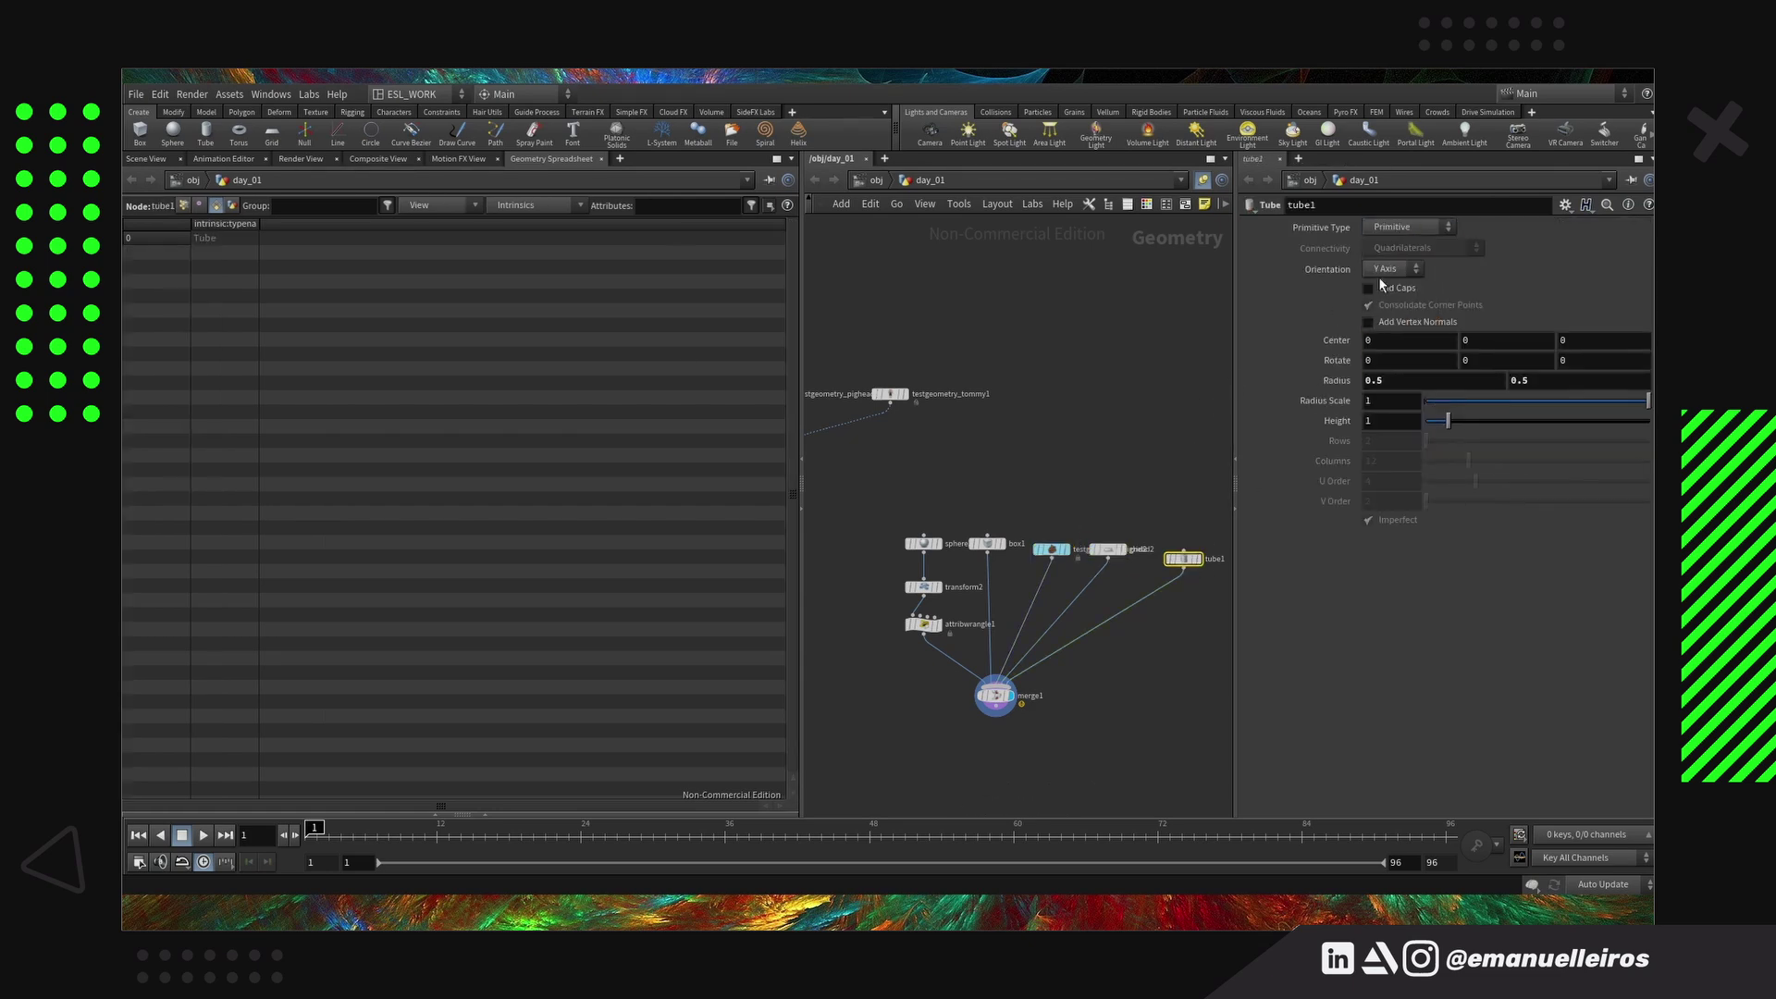
Delete the pig head and grid nodes, move the tube beside the box, and inspect the Merge node's typename values
click(996, 695)
drag(792, 242, 851, 212)
click(1051, 550)
key(Delete)
click(997, 695)
click(1109, 550)
key(Delete)
drag(1183, 559, 1055, 551)
click(995, 697)
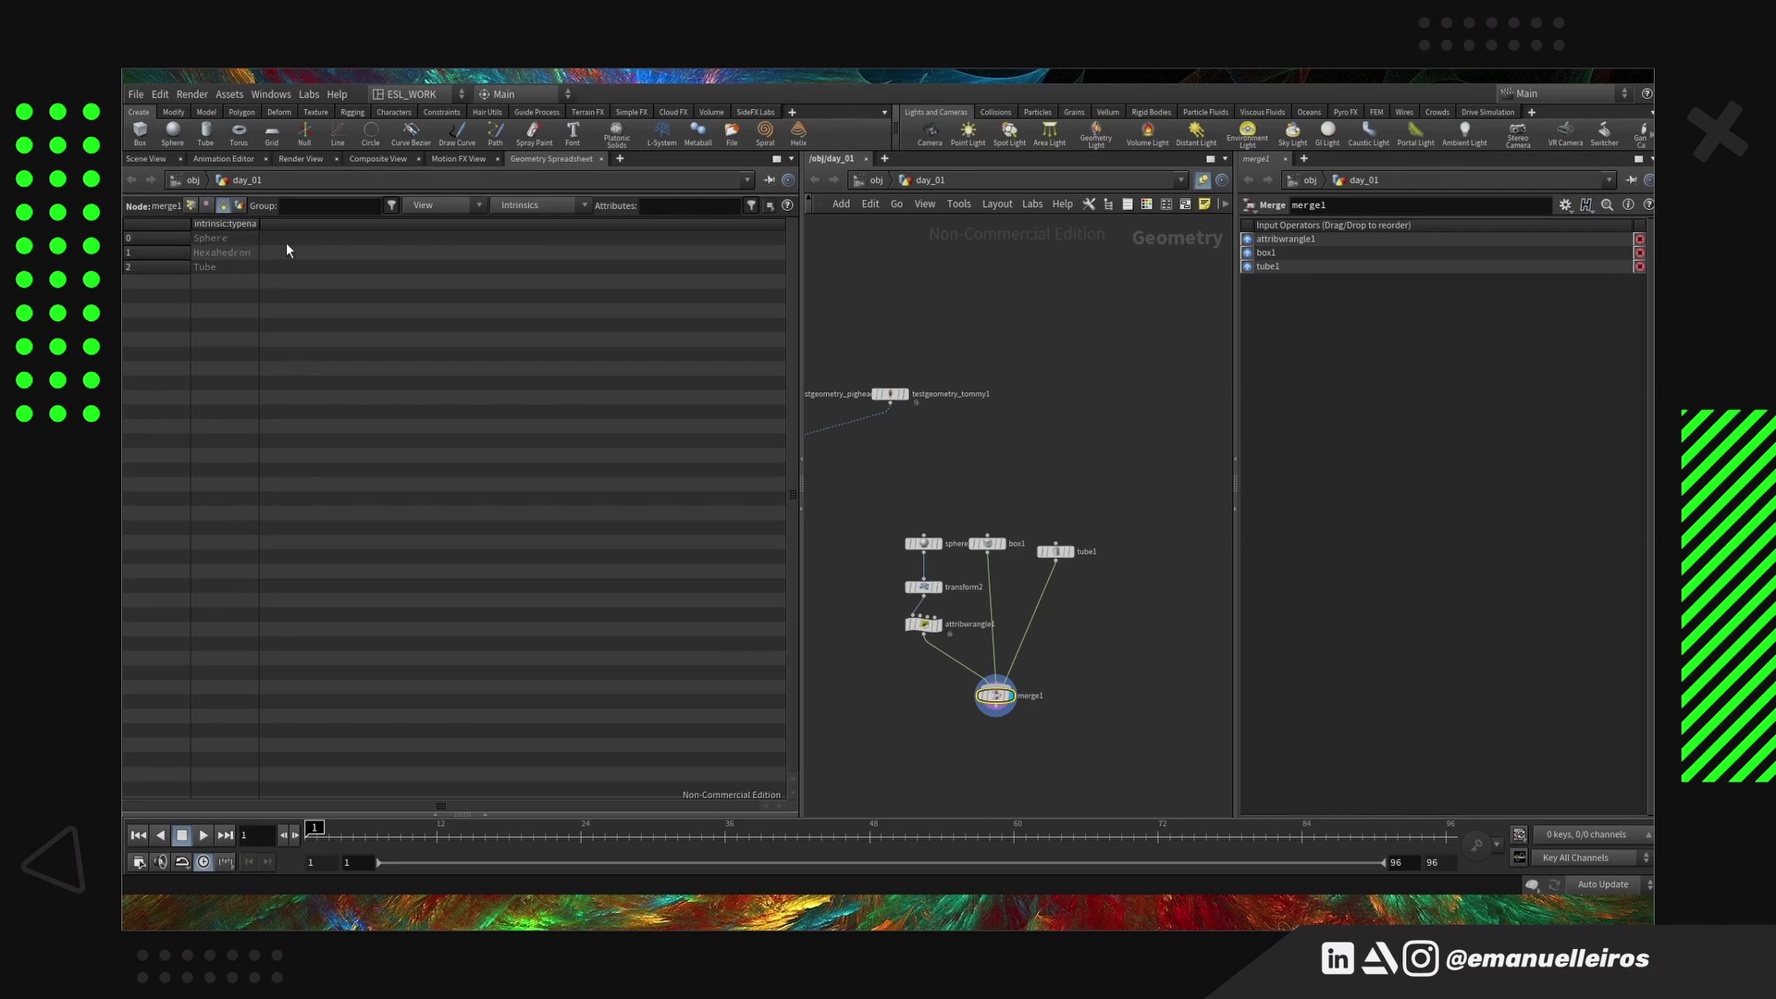
Remove the box, tube and merge nodes, leaving only the sphere, transform and wrangle chain
click(915, 614)
drag(1123, 570, 1123, 571)
click(923, 535)
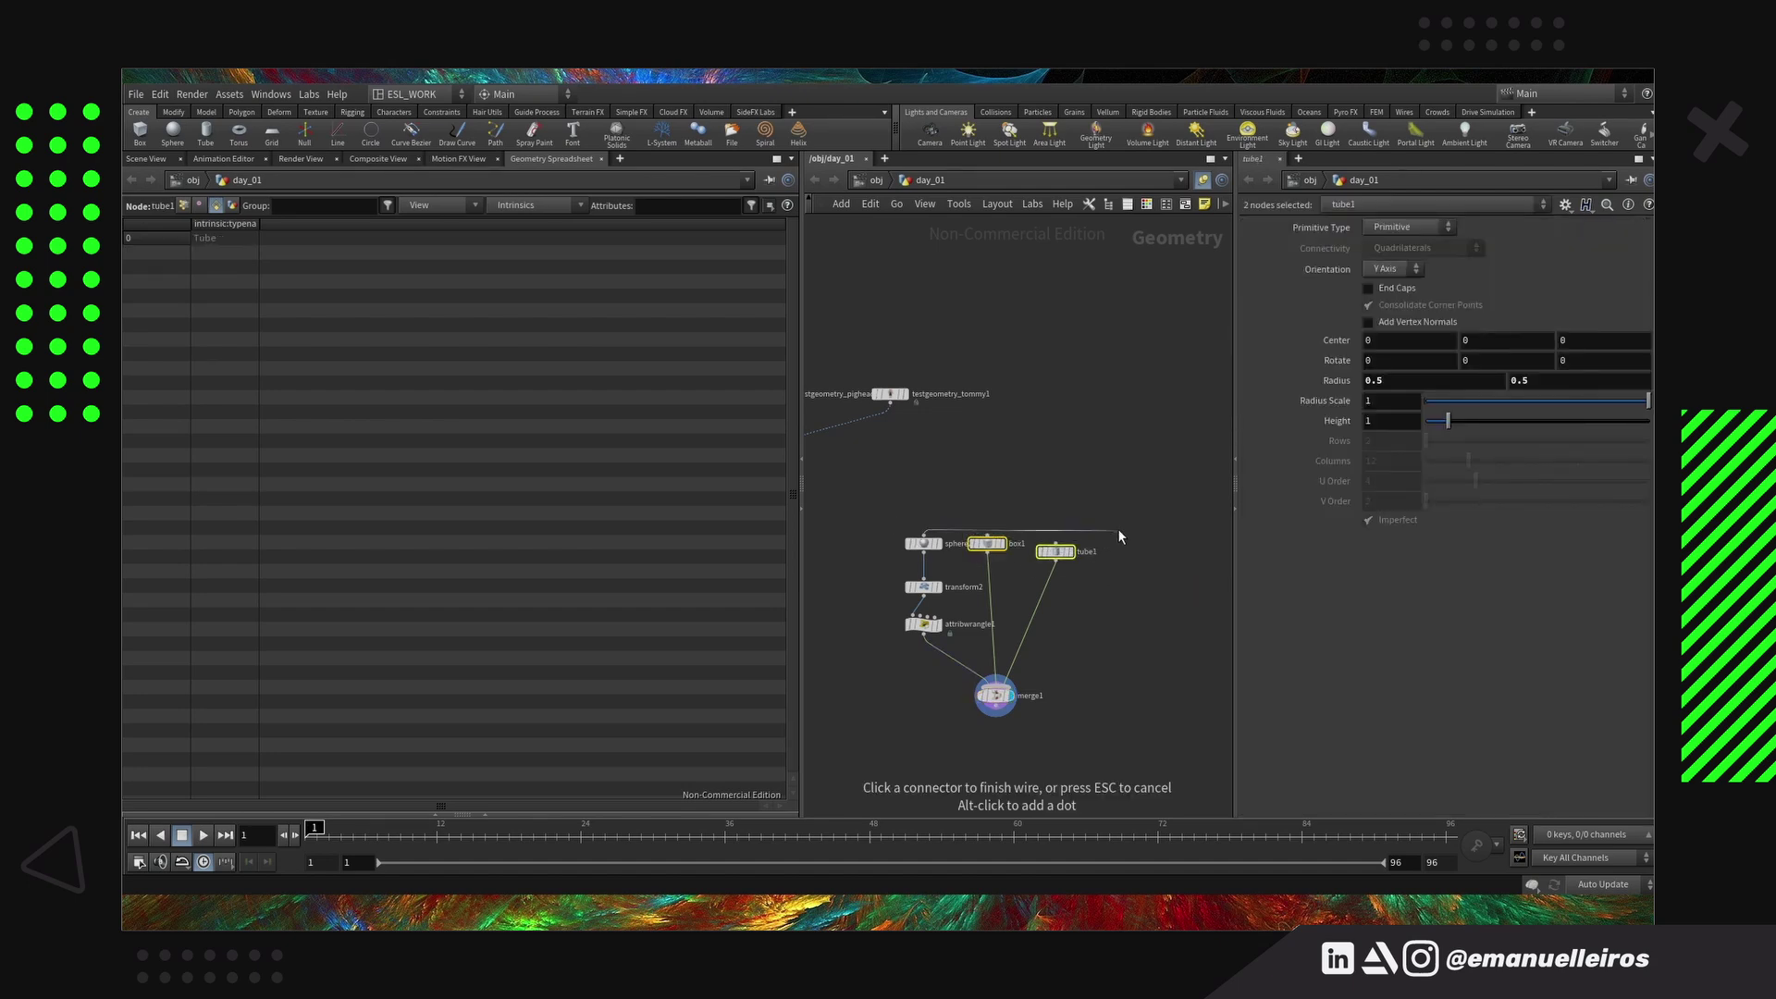
key(Escape)
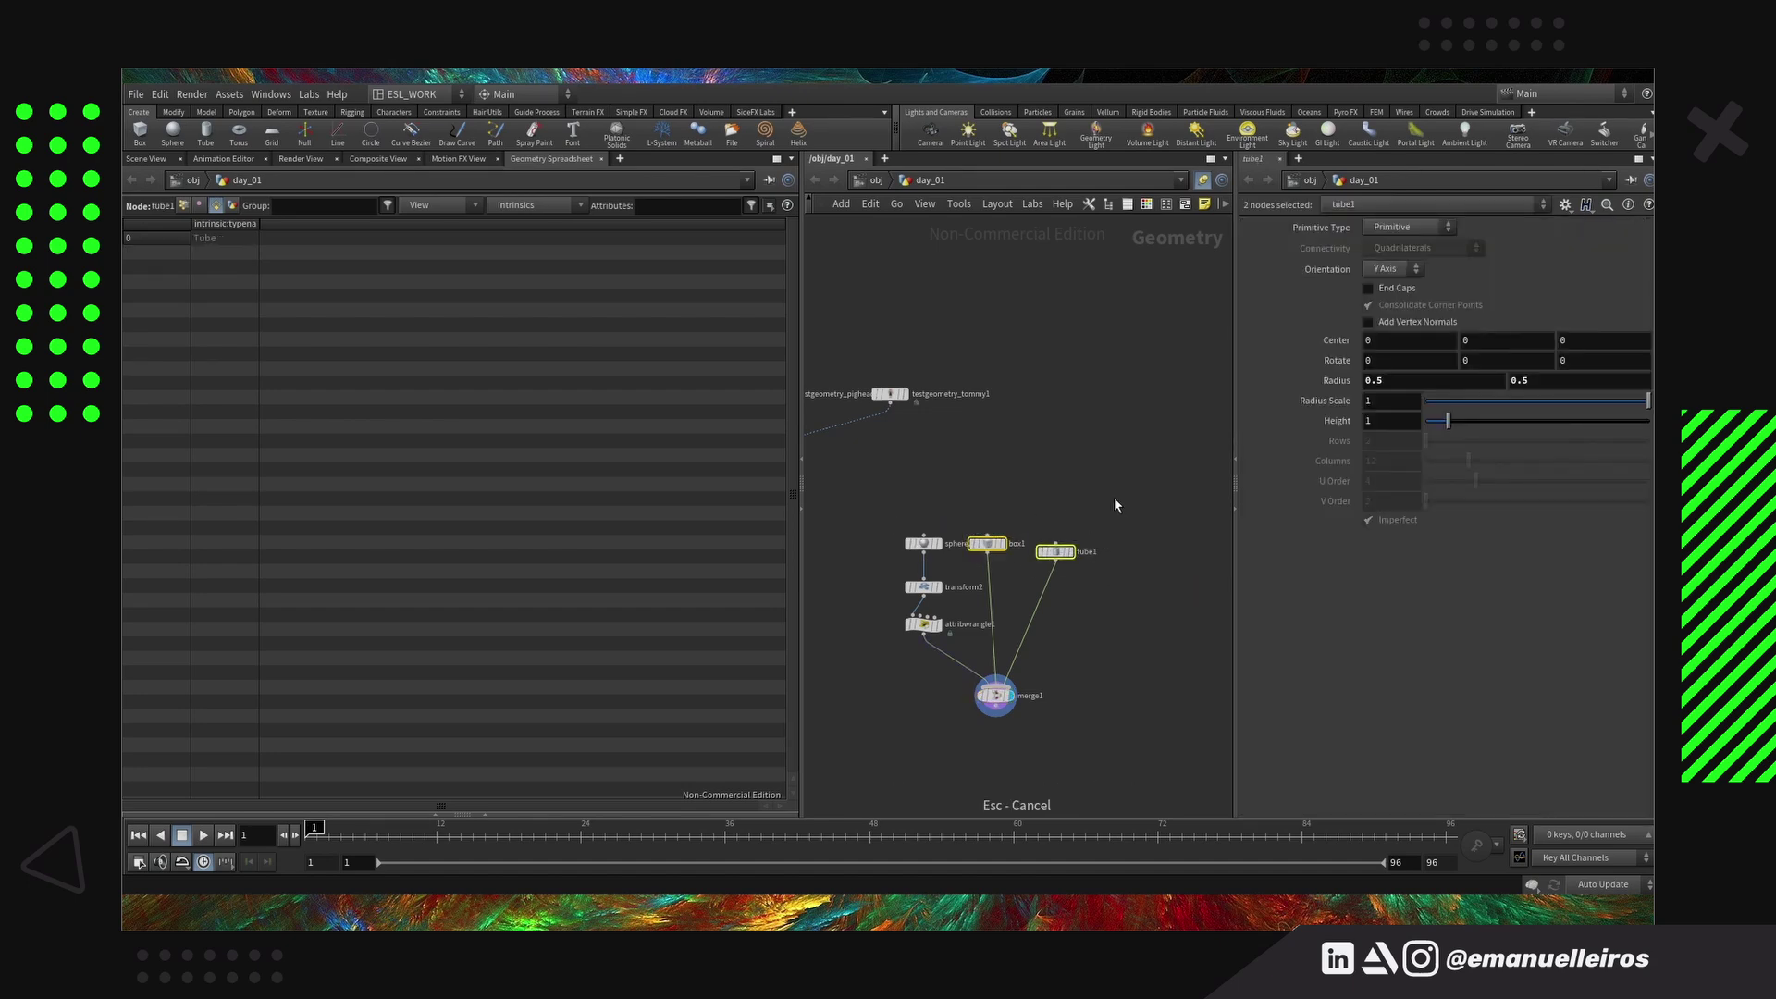
click(1114, 500)
click(996, 695)
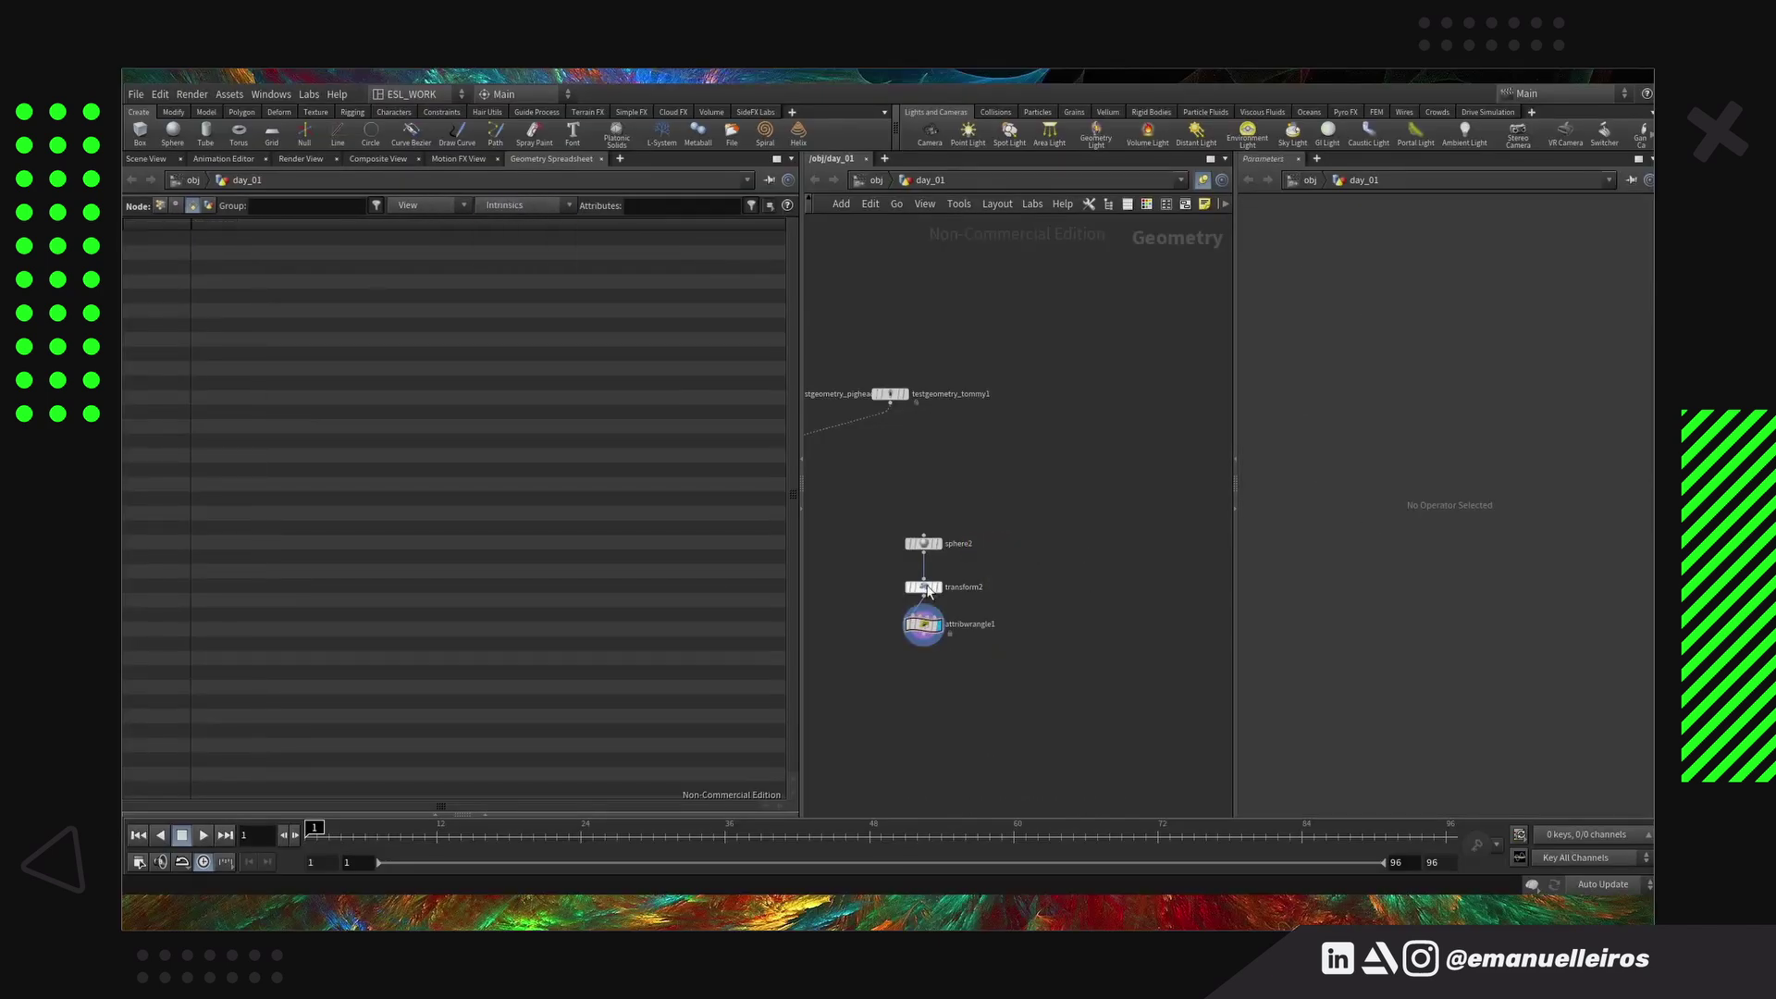
Add the transform intrinsic to the spreadsheet and widen its column to read the matrix values
click(555, 205)
click(568, 383)
drag(260, 223, 745, 223)
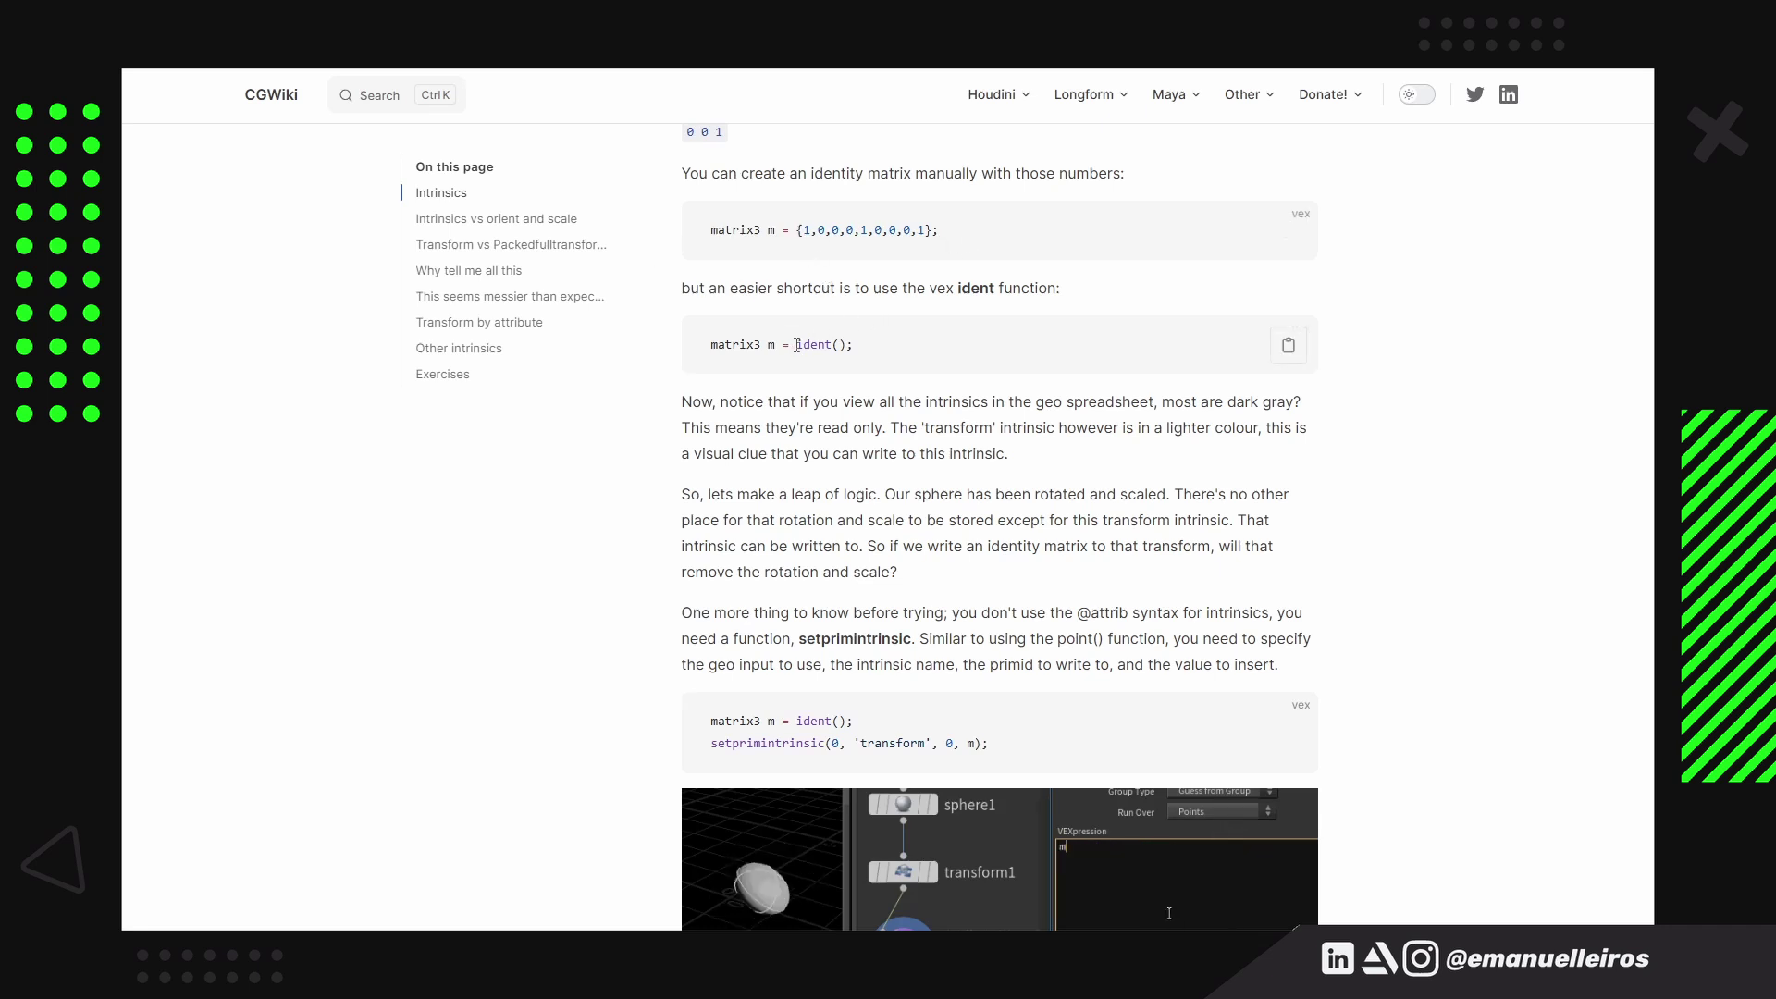
Study the CGWiki notes on the identity matrix, the ident() function and which intrinsics are writable
drag(801, 344, 853, 345)
click(441, 501)
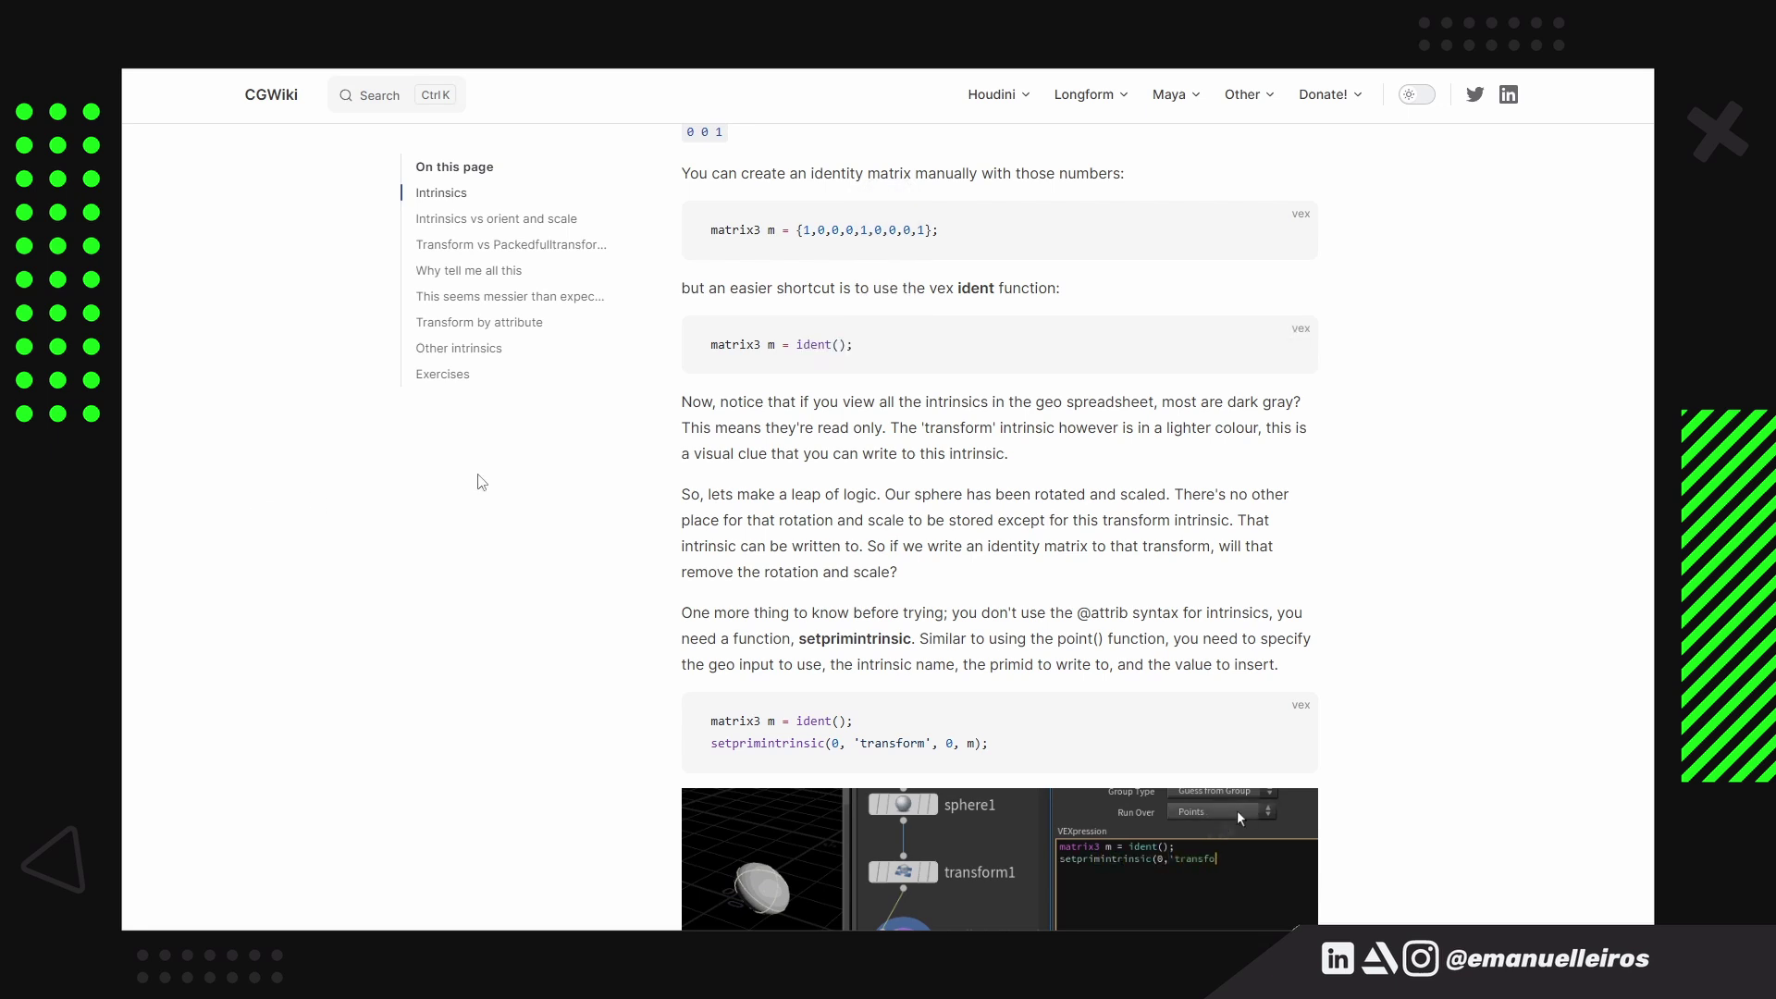
drag(800, 229, 939, 230)
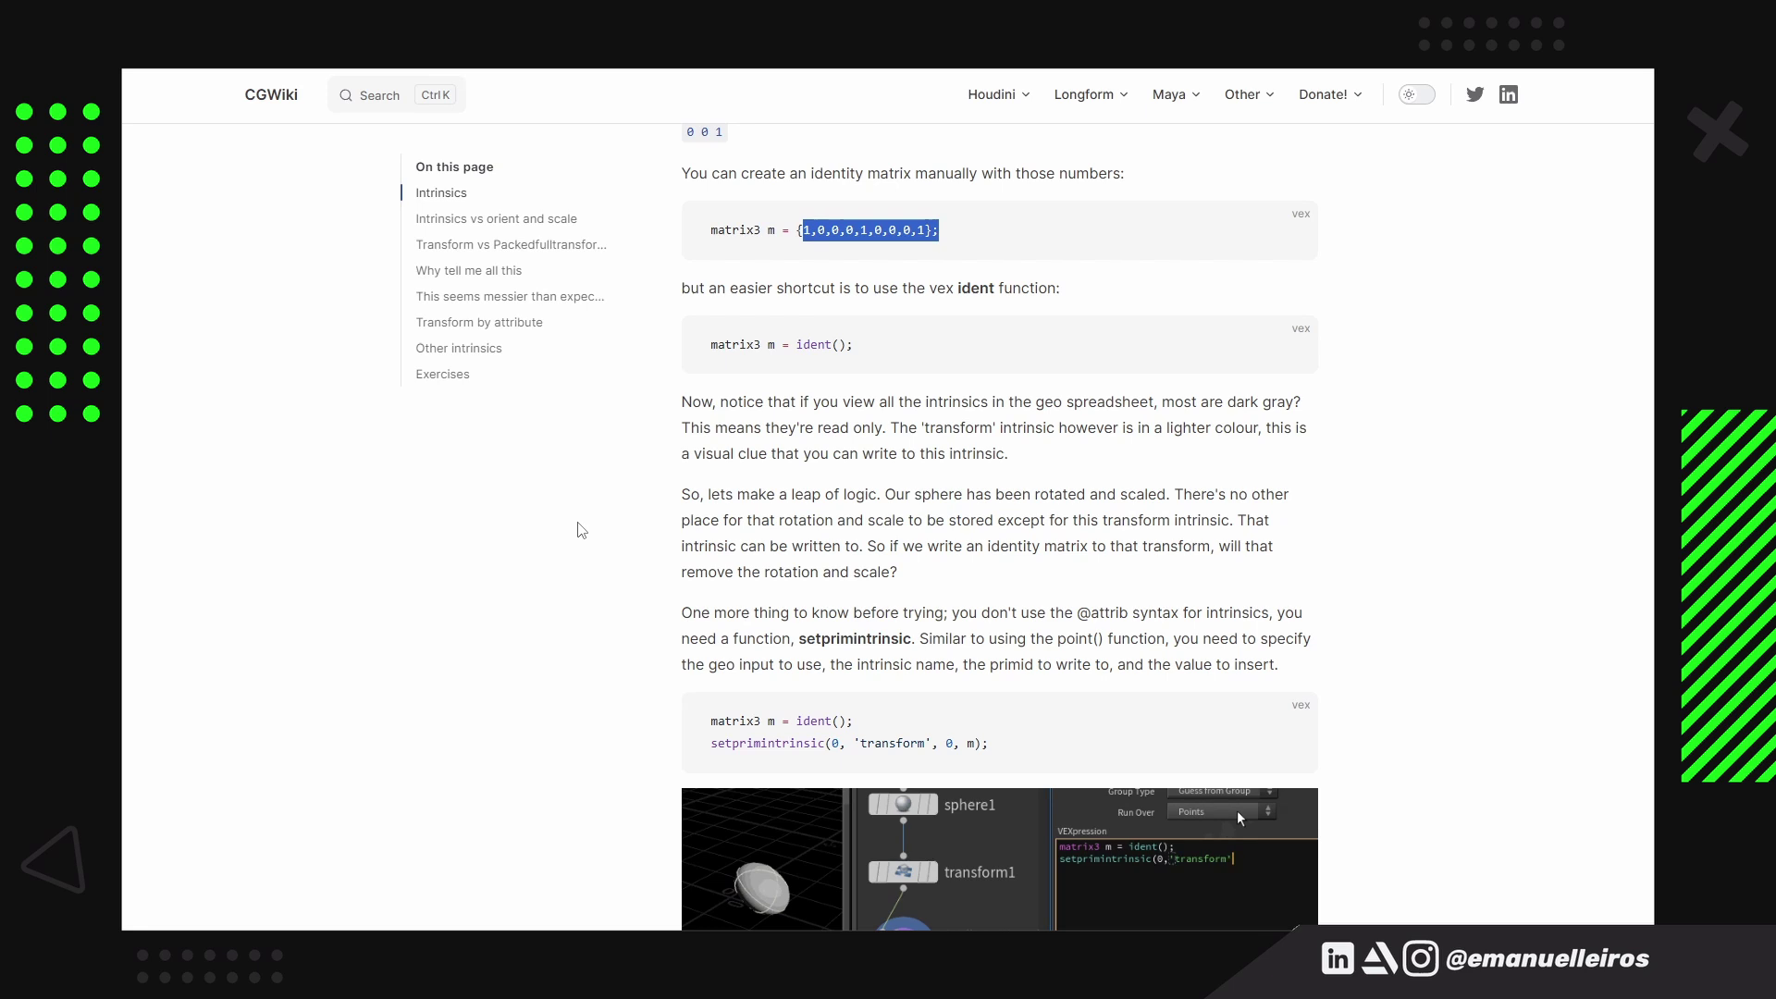
click(582, 530)
scroll(555, 215, down, 2)
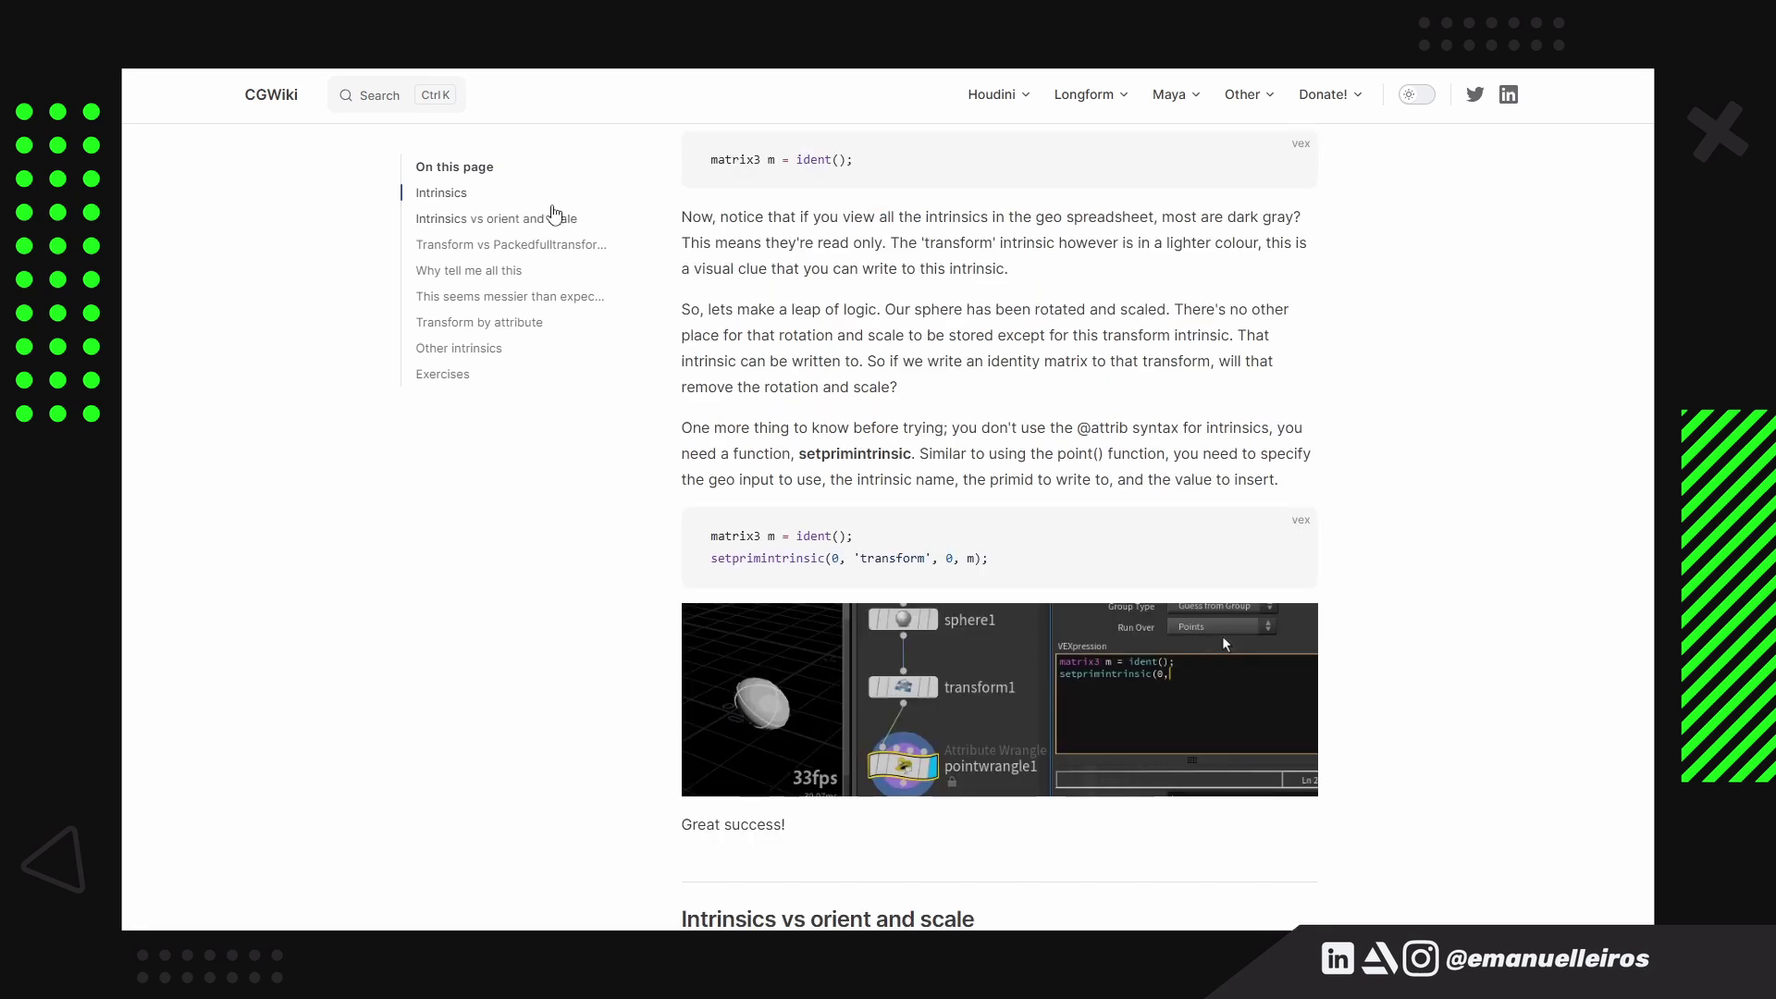
drag(682, 222, 1075, 243)
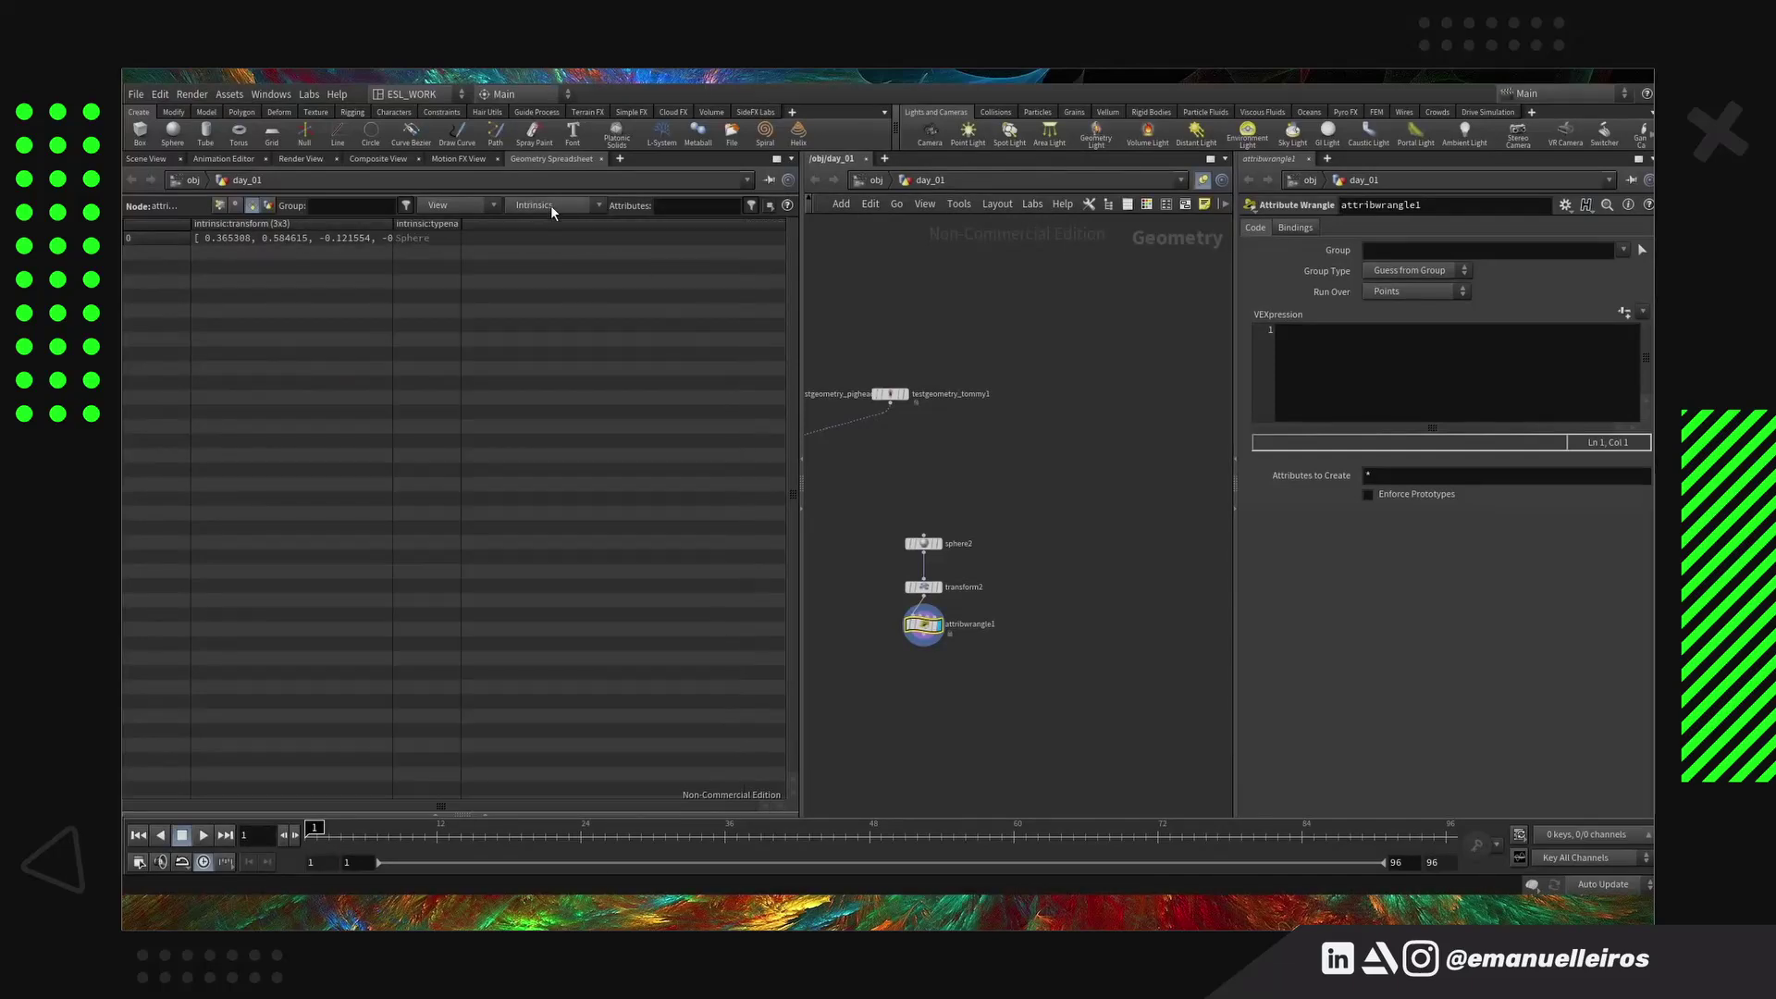
Show all intrinsics for the wrangle again and compare the transform intrinsic's text colour with the others
click(552, 206)
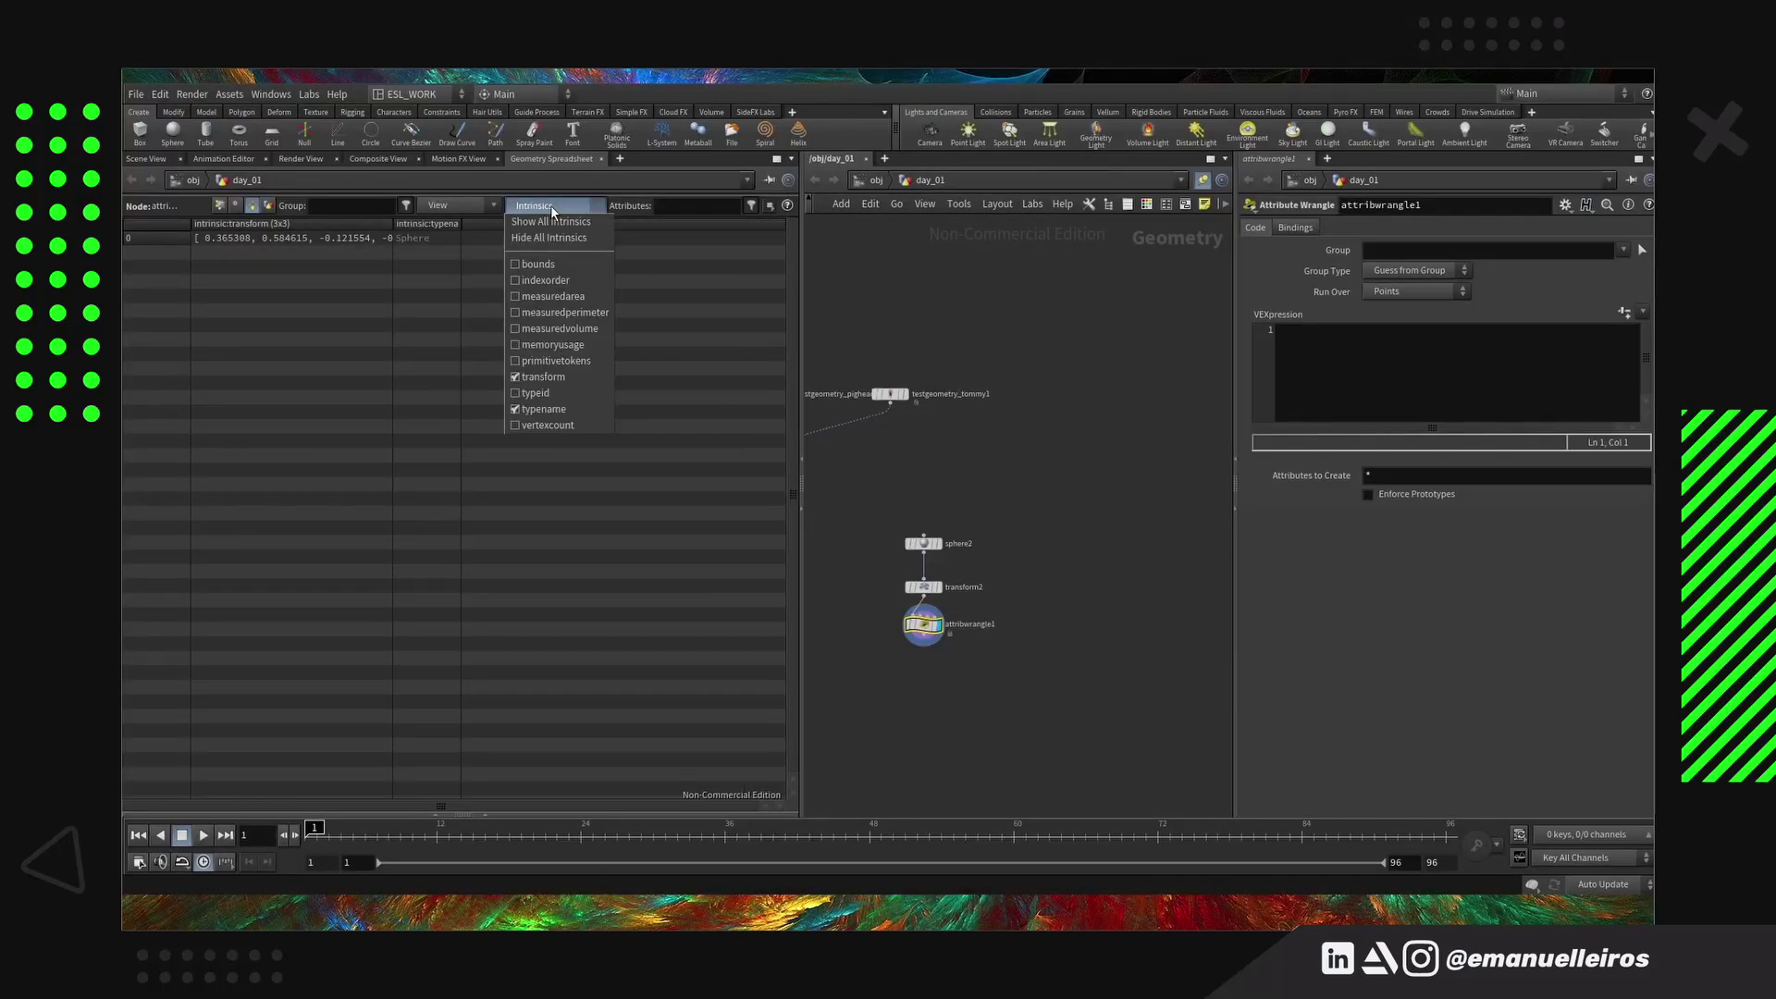
click(552, 222)
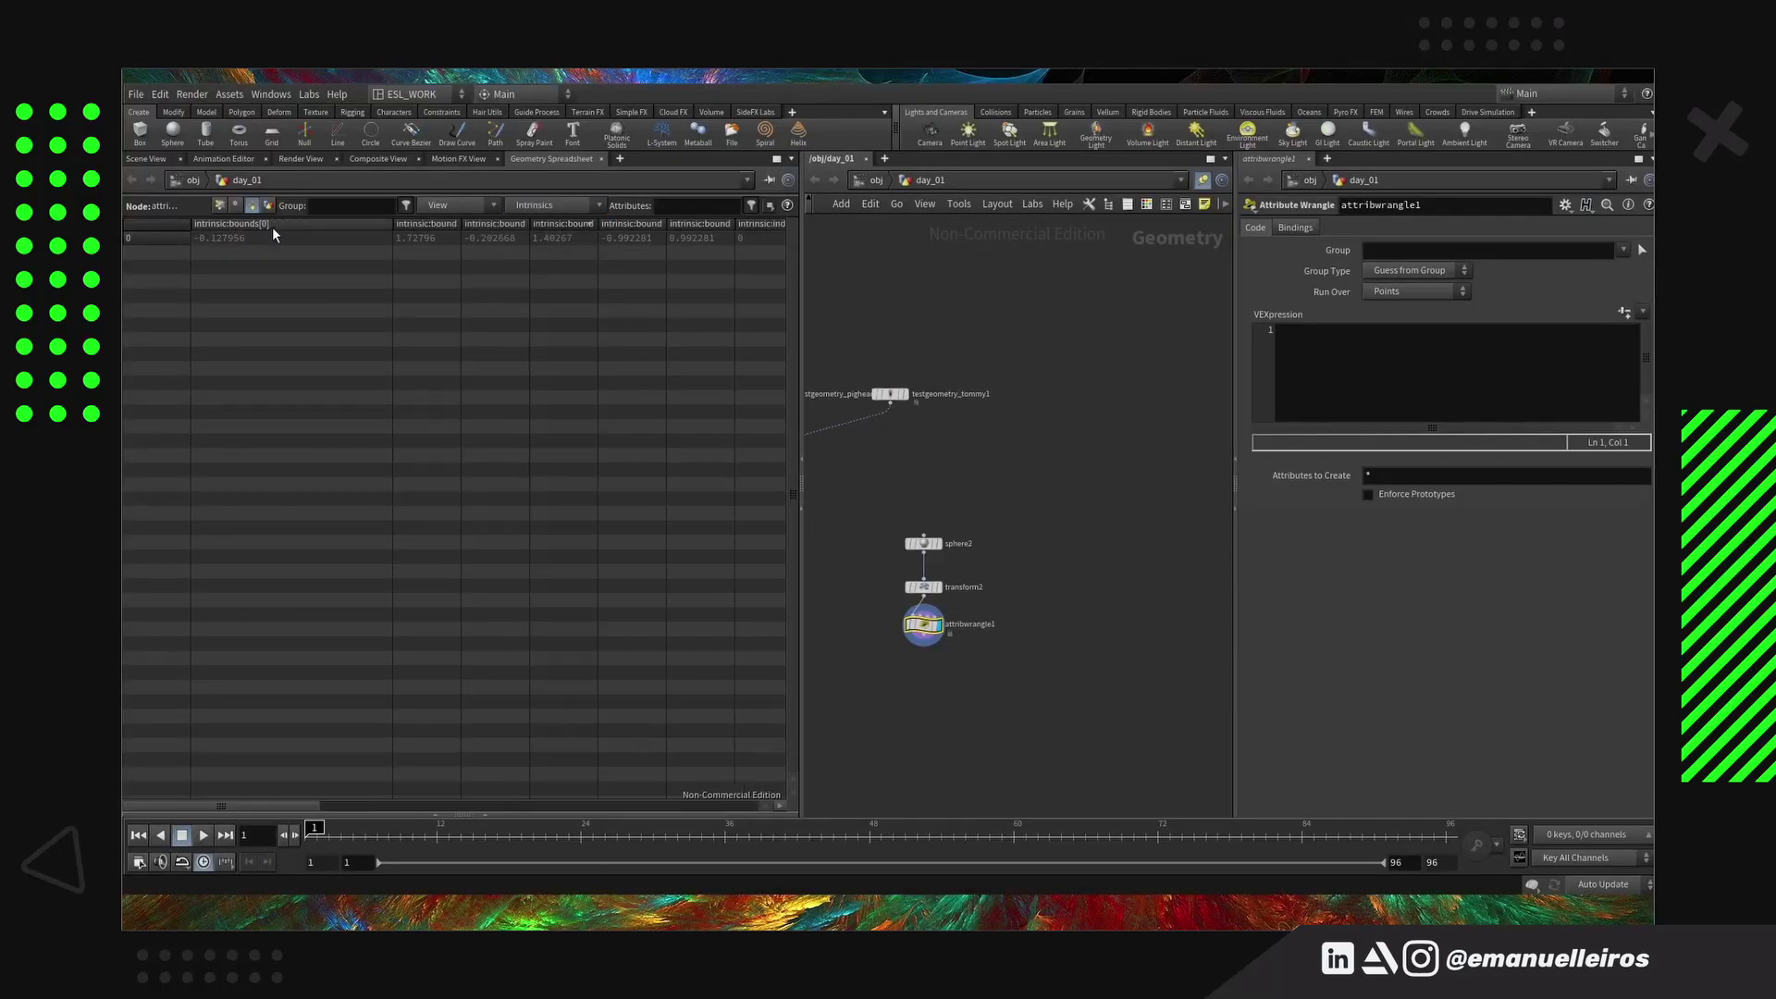
drag(302, 806, 756, 764)
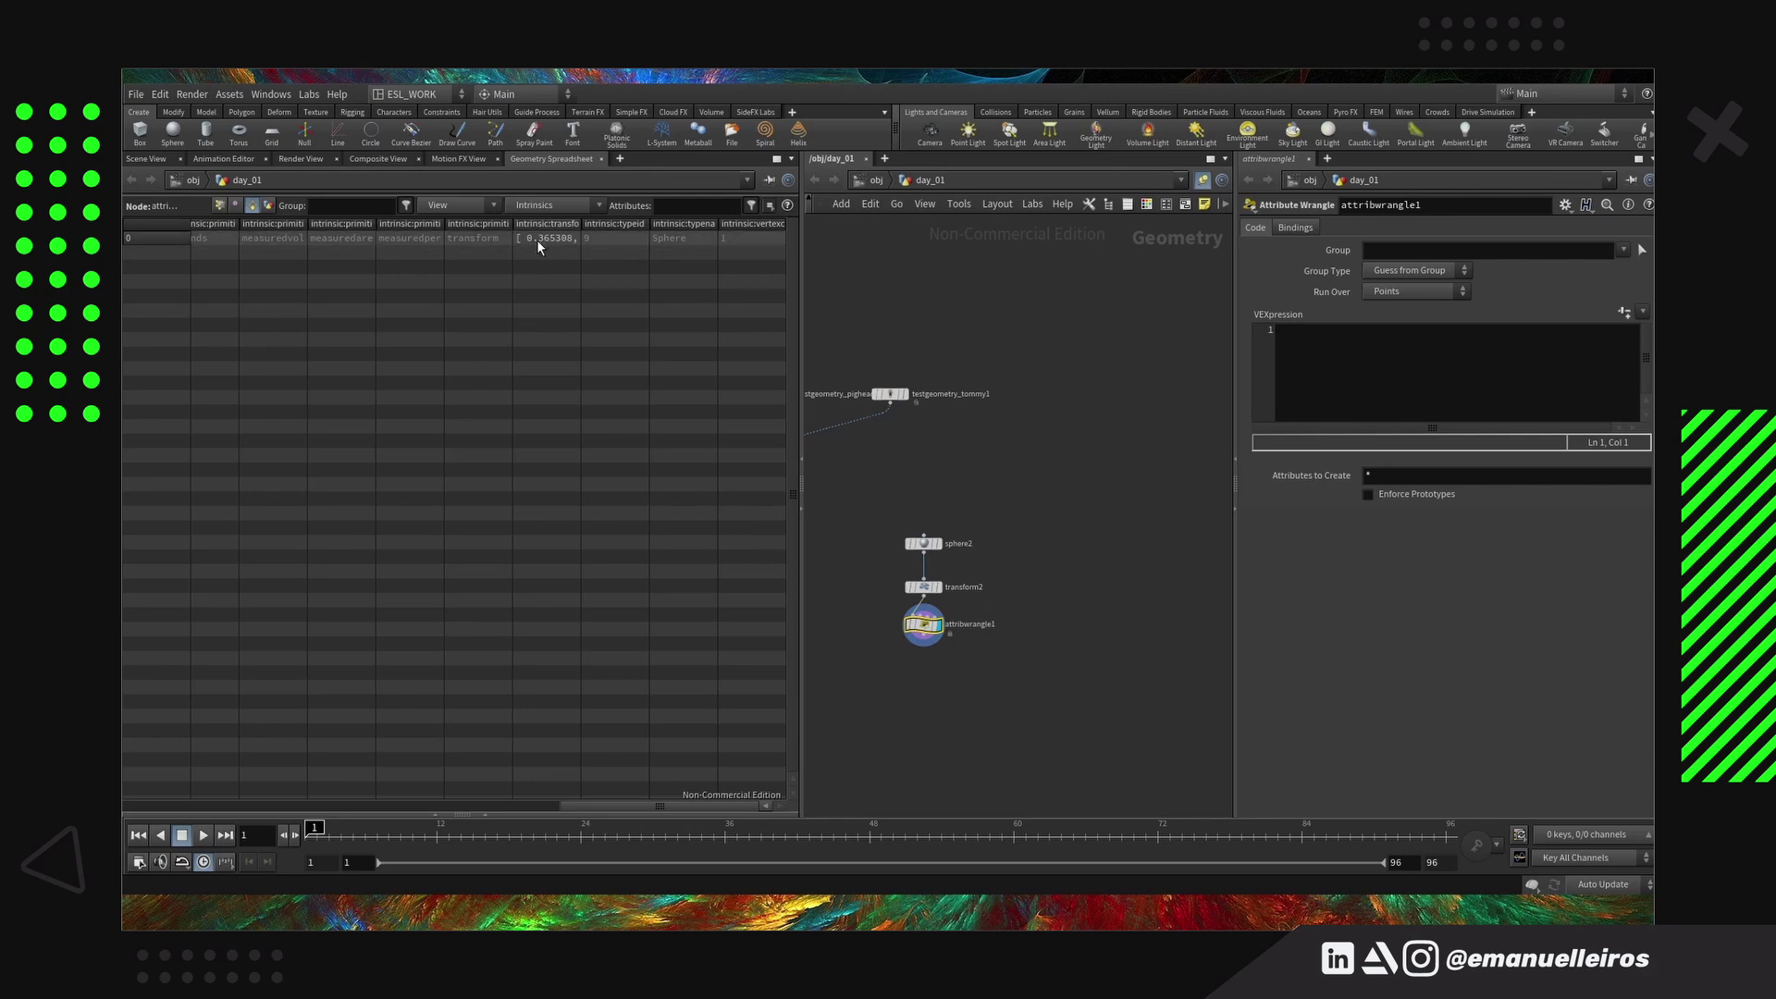
Scan the wrangle's intrinsic columns in the spreadsheet to tell the read-only values from the writable transform
drag(721, 805, 257, 776)
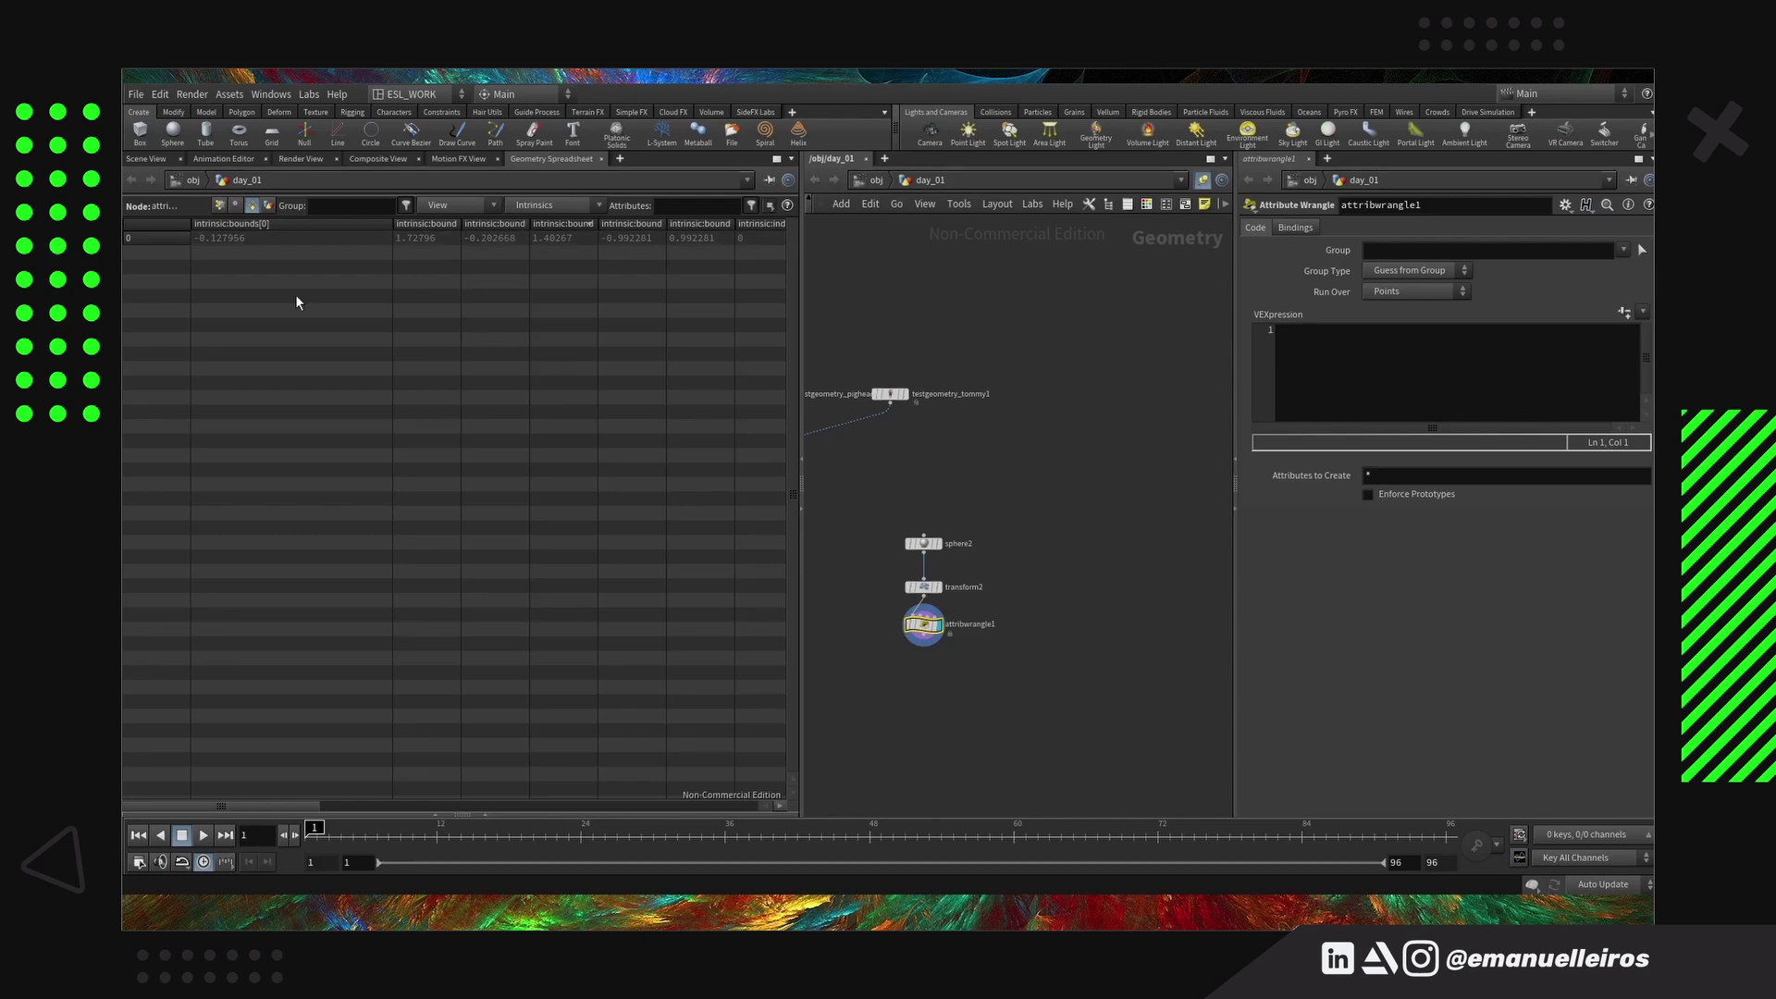
drag(300, 806, 768, 787)
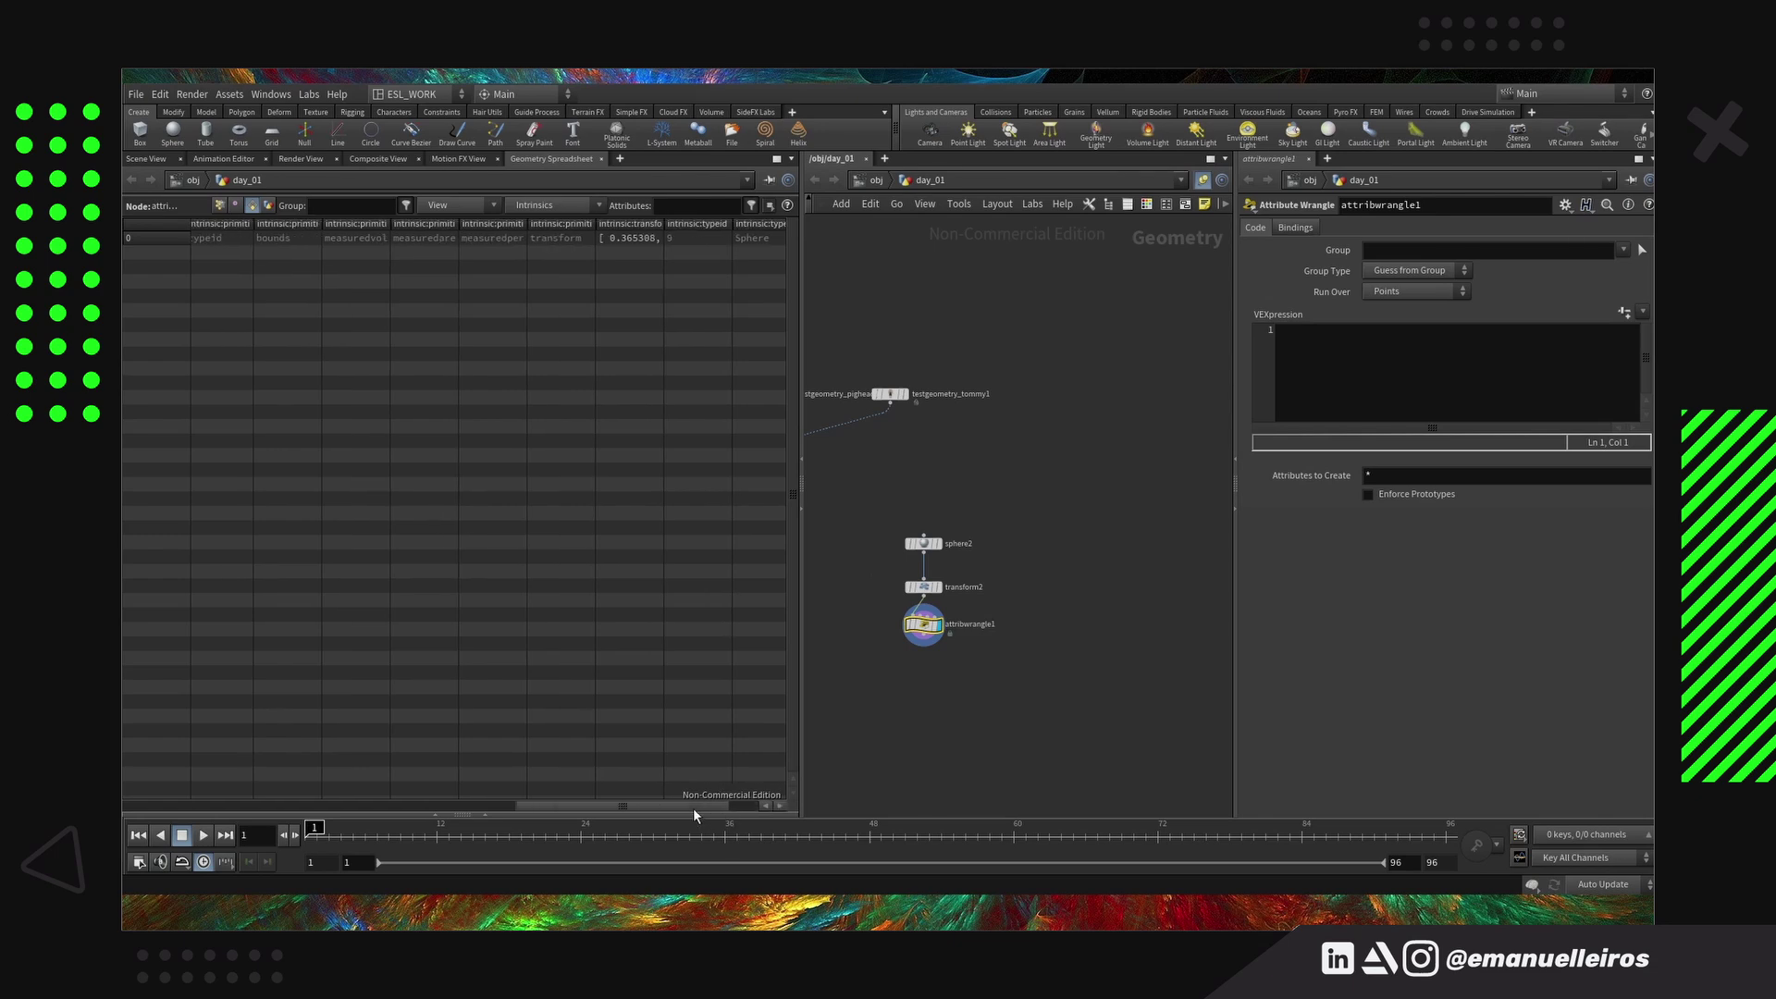
drag(728, 802, 677, 807)
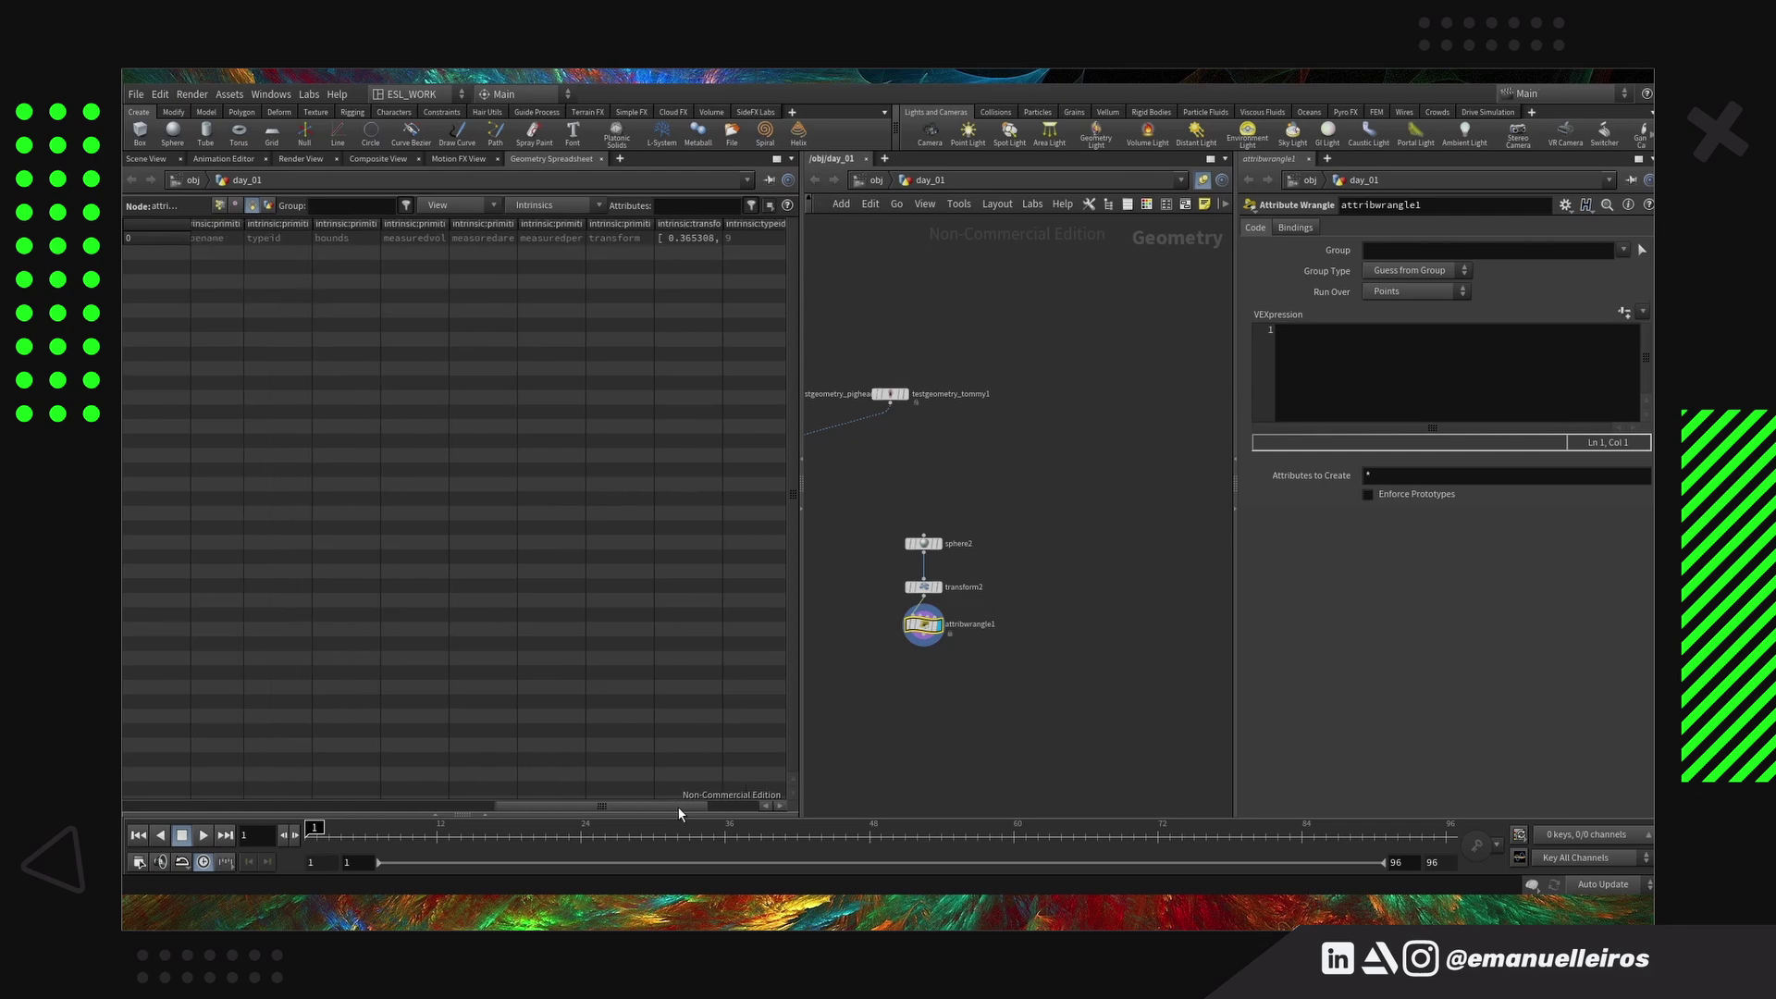
drag(678, 807, 331, 496)
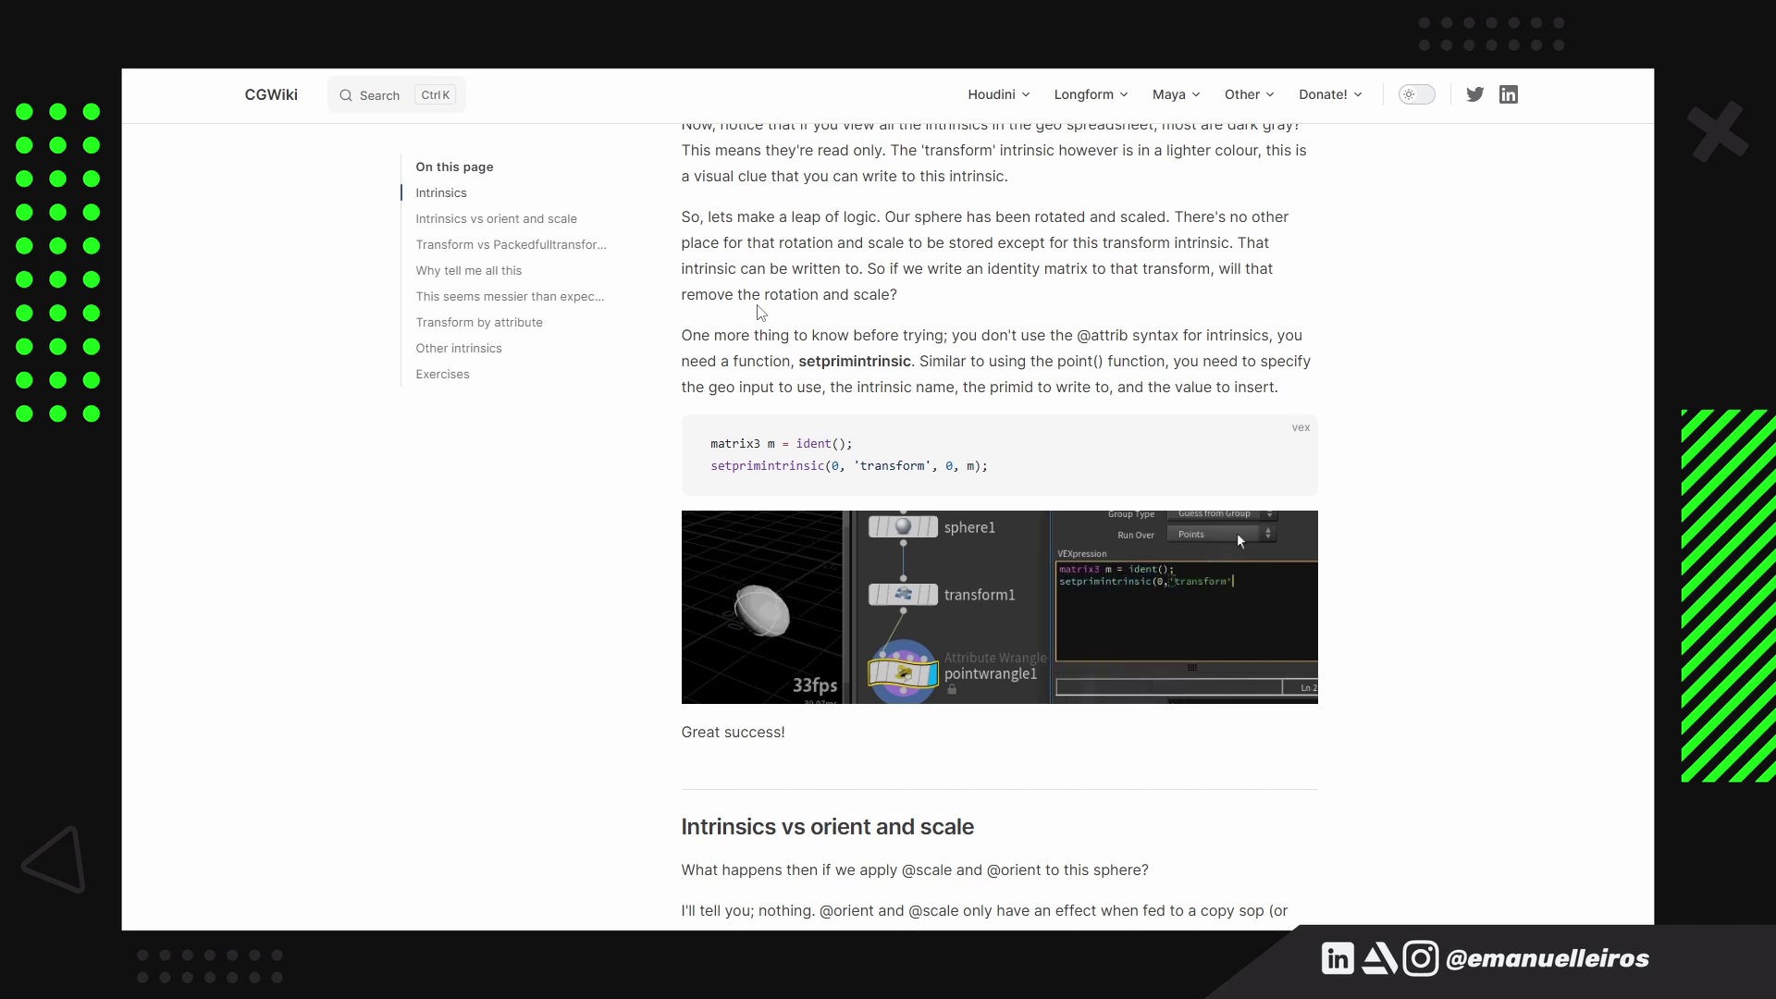
Write wrangle code that stores matrix3 m = ident(); and applies it with setprimintrinsic(0,'transform',0,m);
key(alt+Tab)
click(146, 159)
click(1363, 348)
text(matrix)
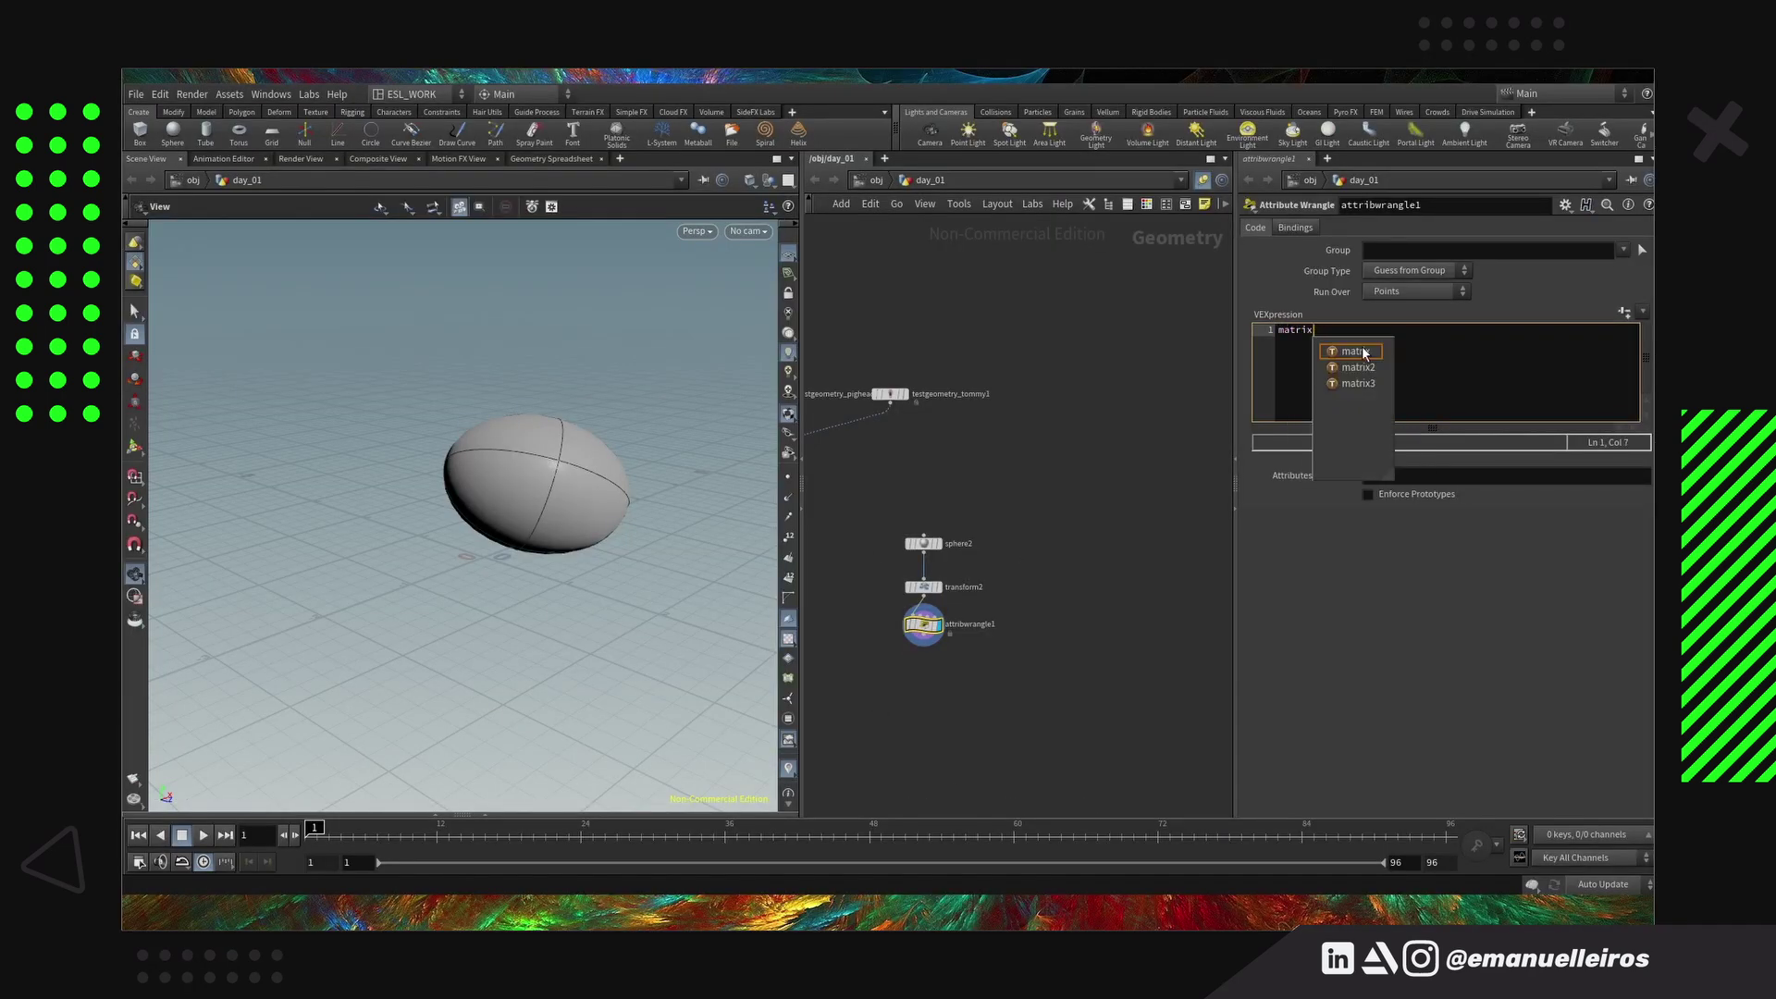
text(3 m = ident();)
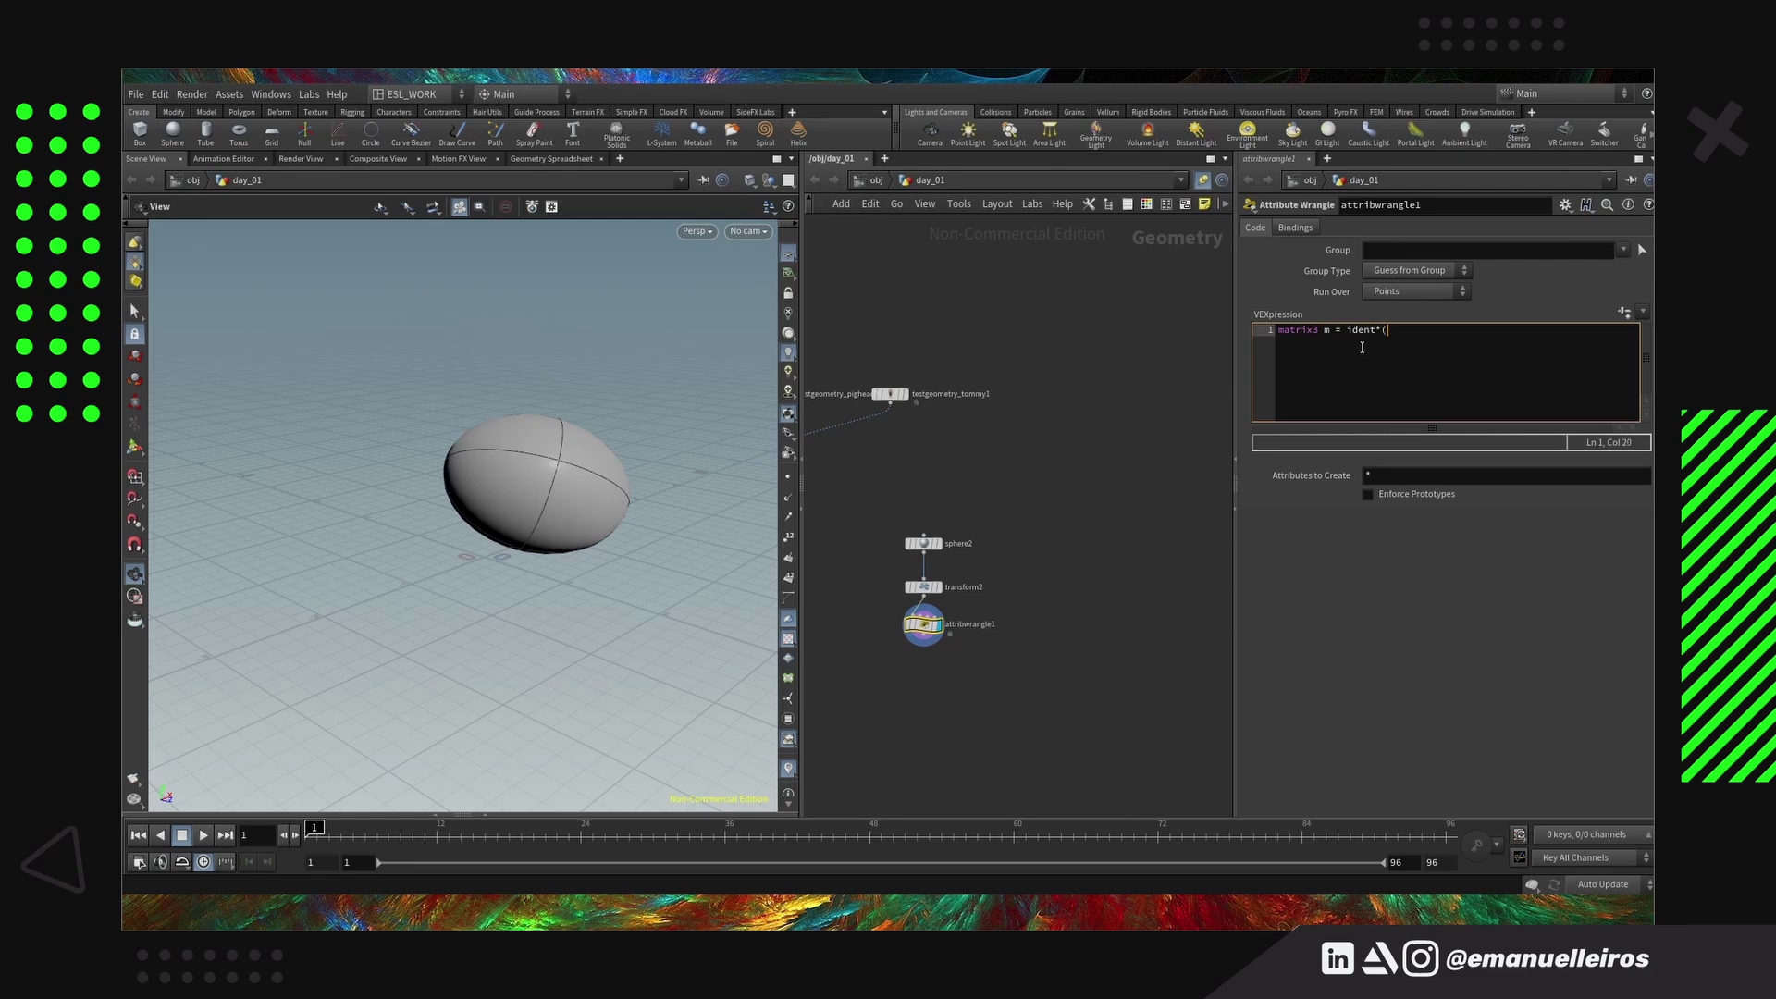
key(Return)
text(setprim)
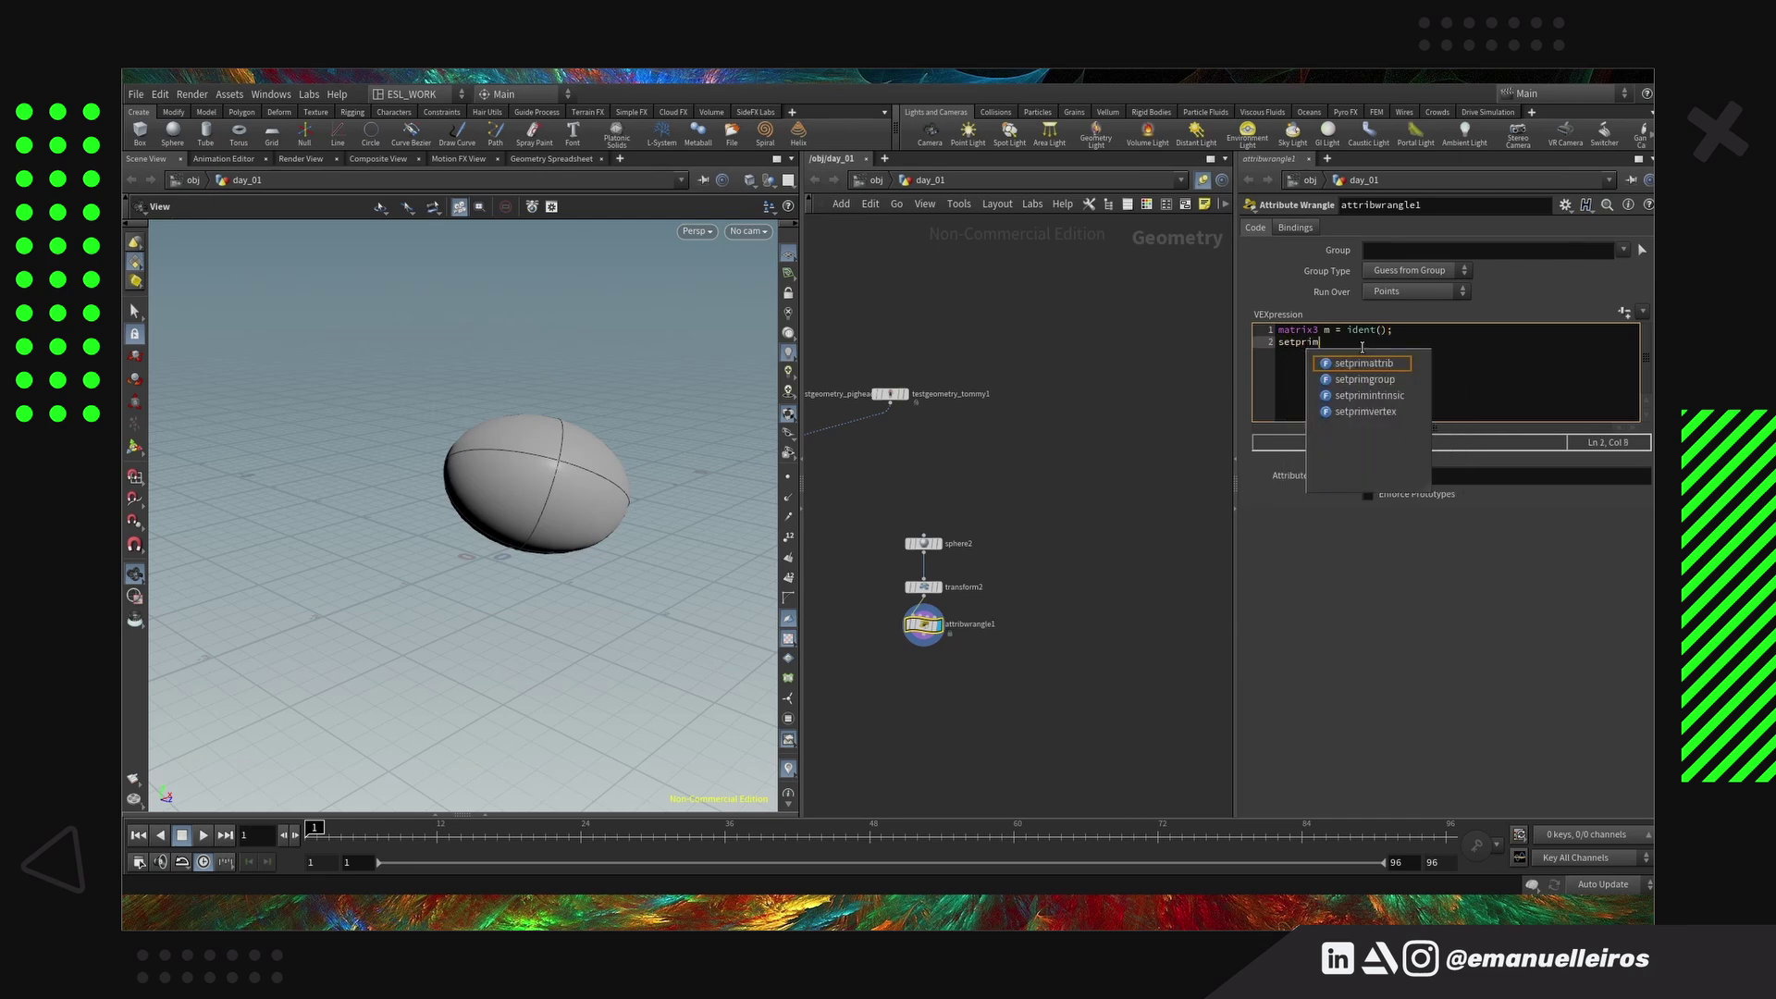
text(intrinsic(0, 'transform')
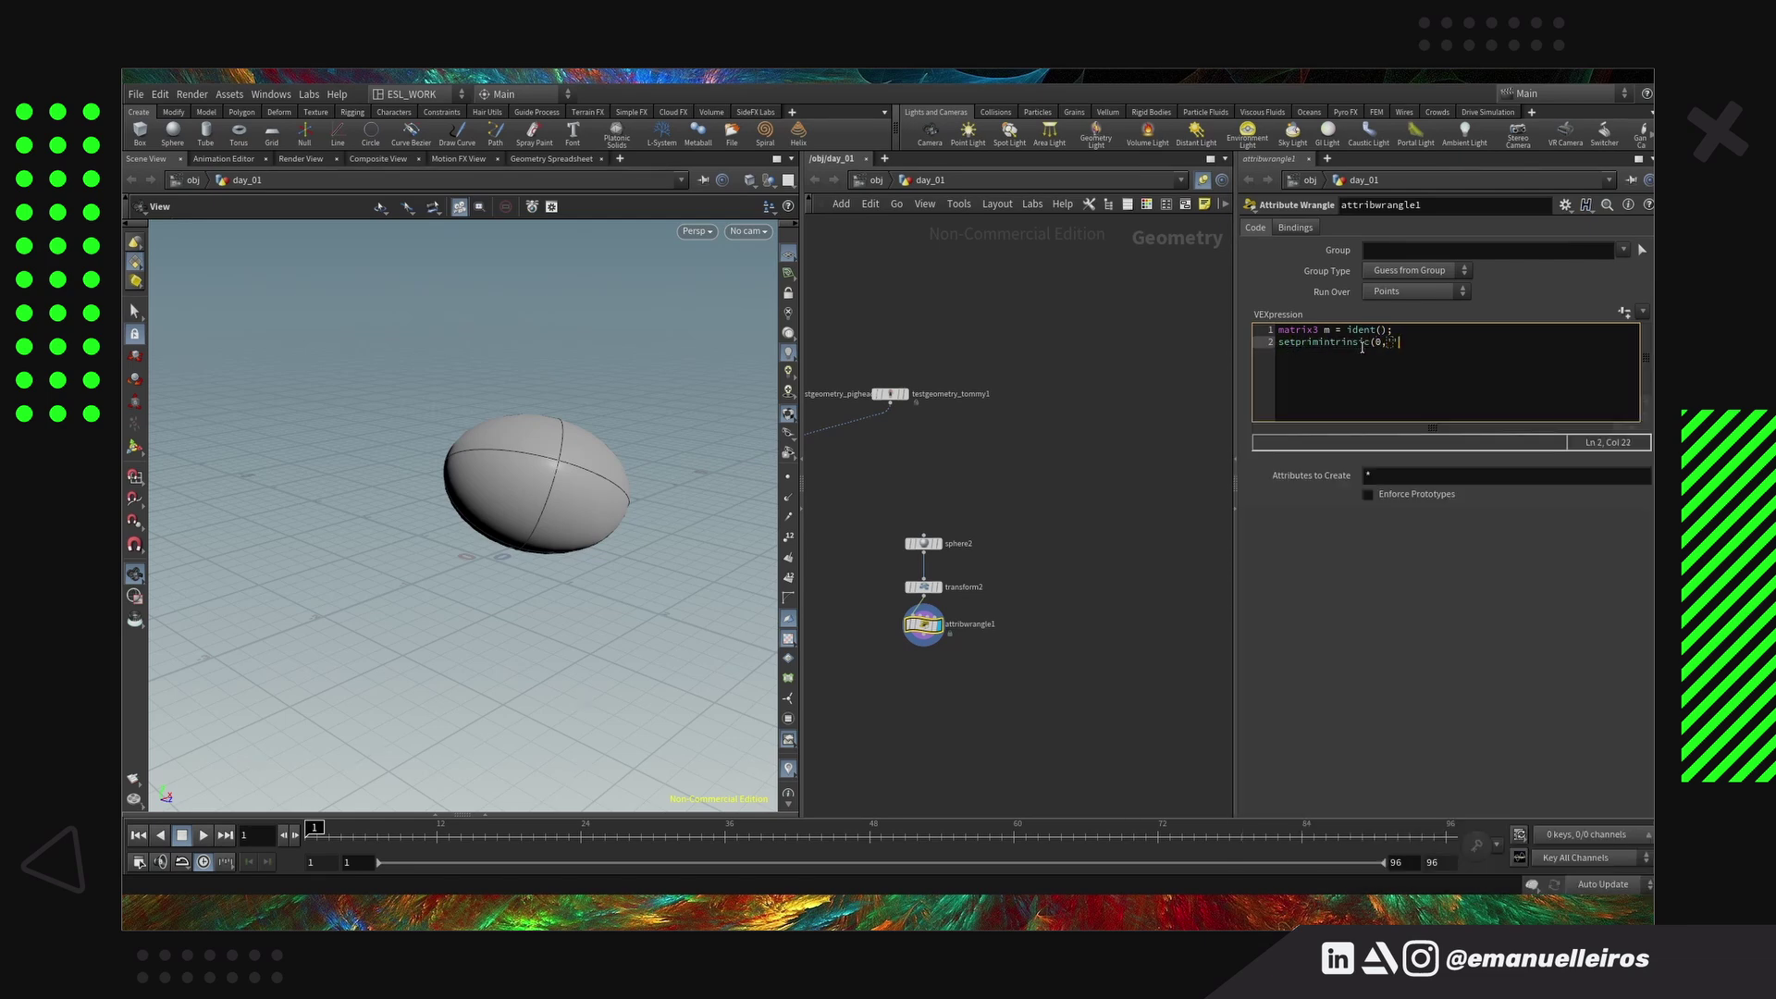
text(,0,m);)
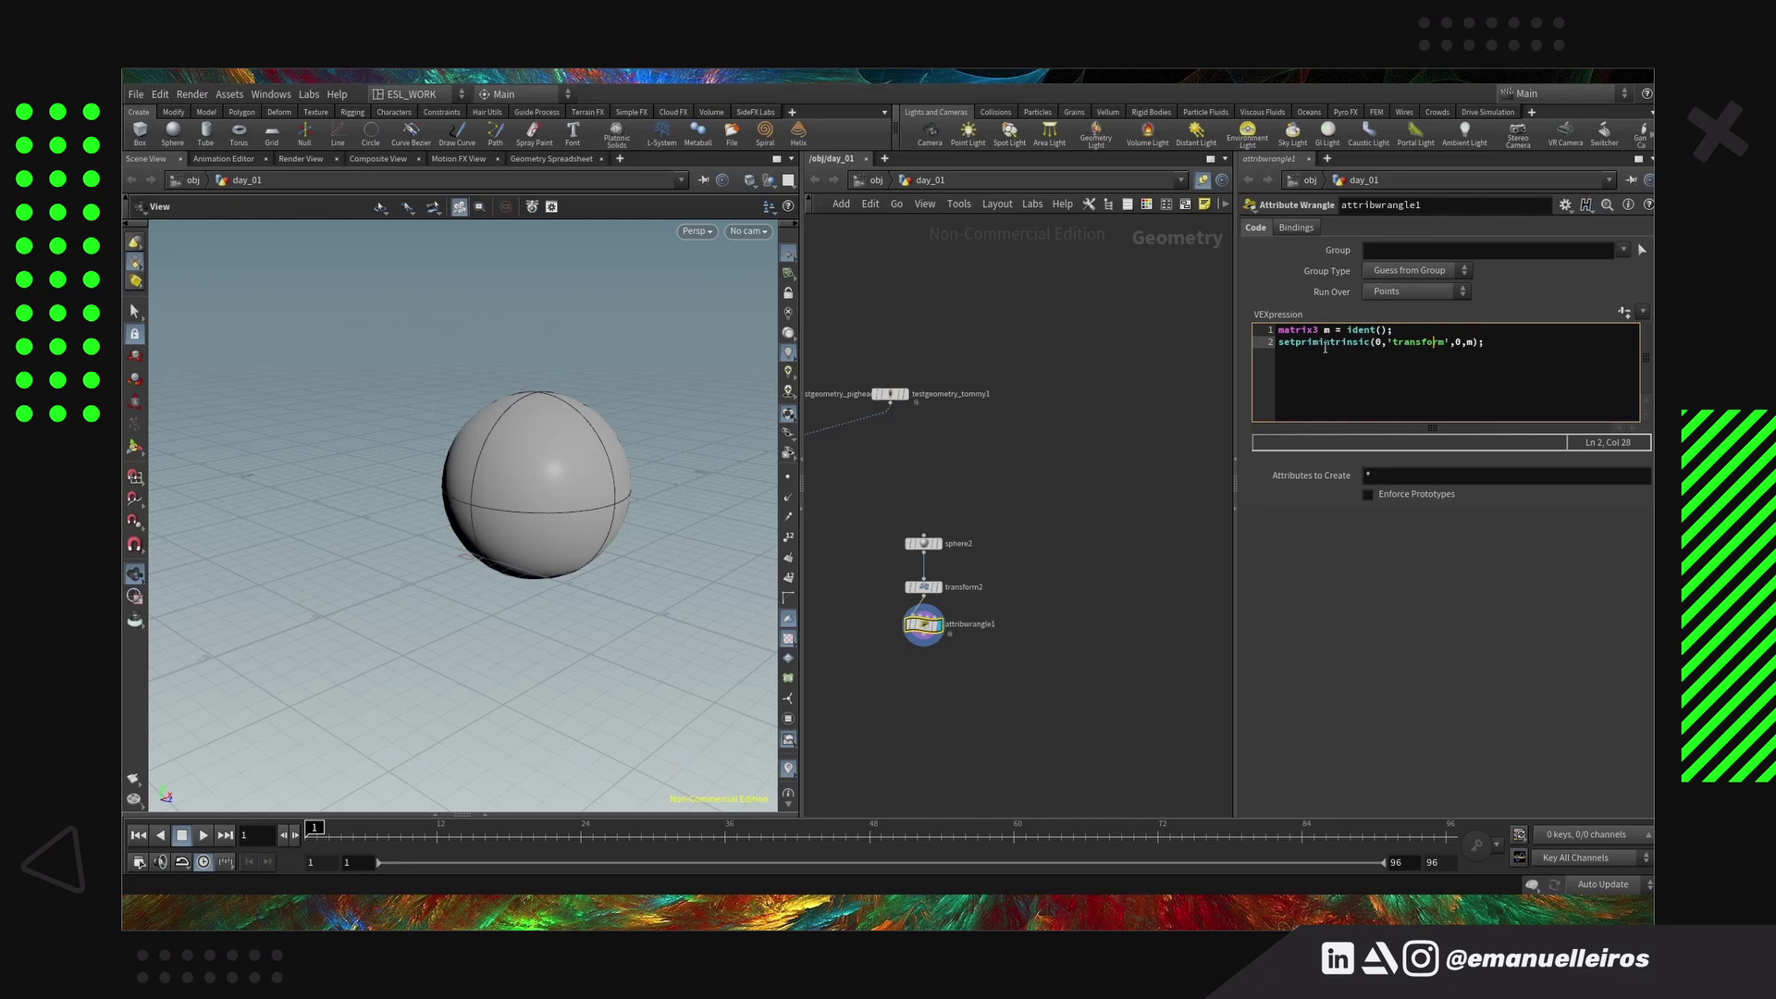
Review the ident() matrix and the setprimintrinsic call in the wrangle code
double_click(1326, 344)
key(Left)
click(1486, 341)
drag(1321, 329, 1388, 330)
click(1515, 348)
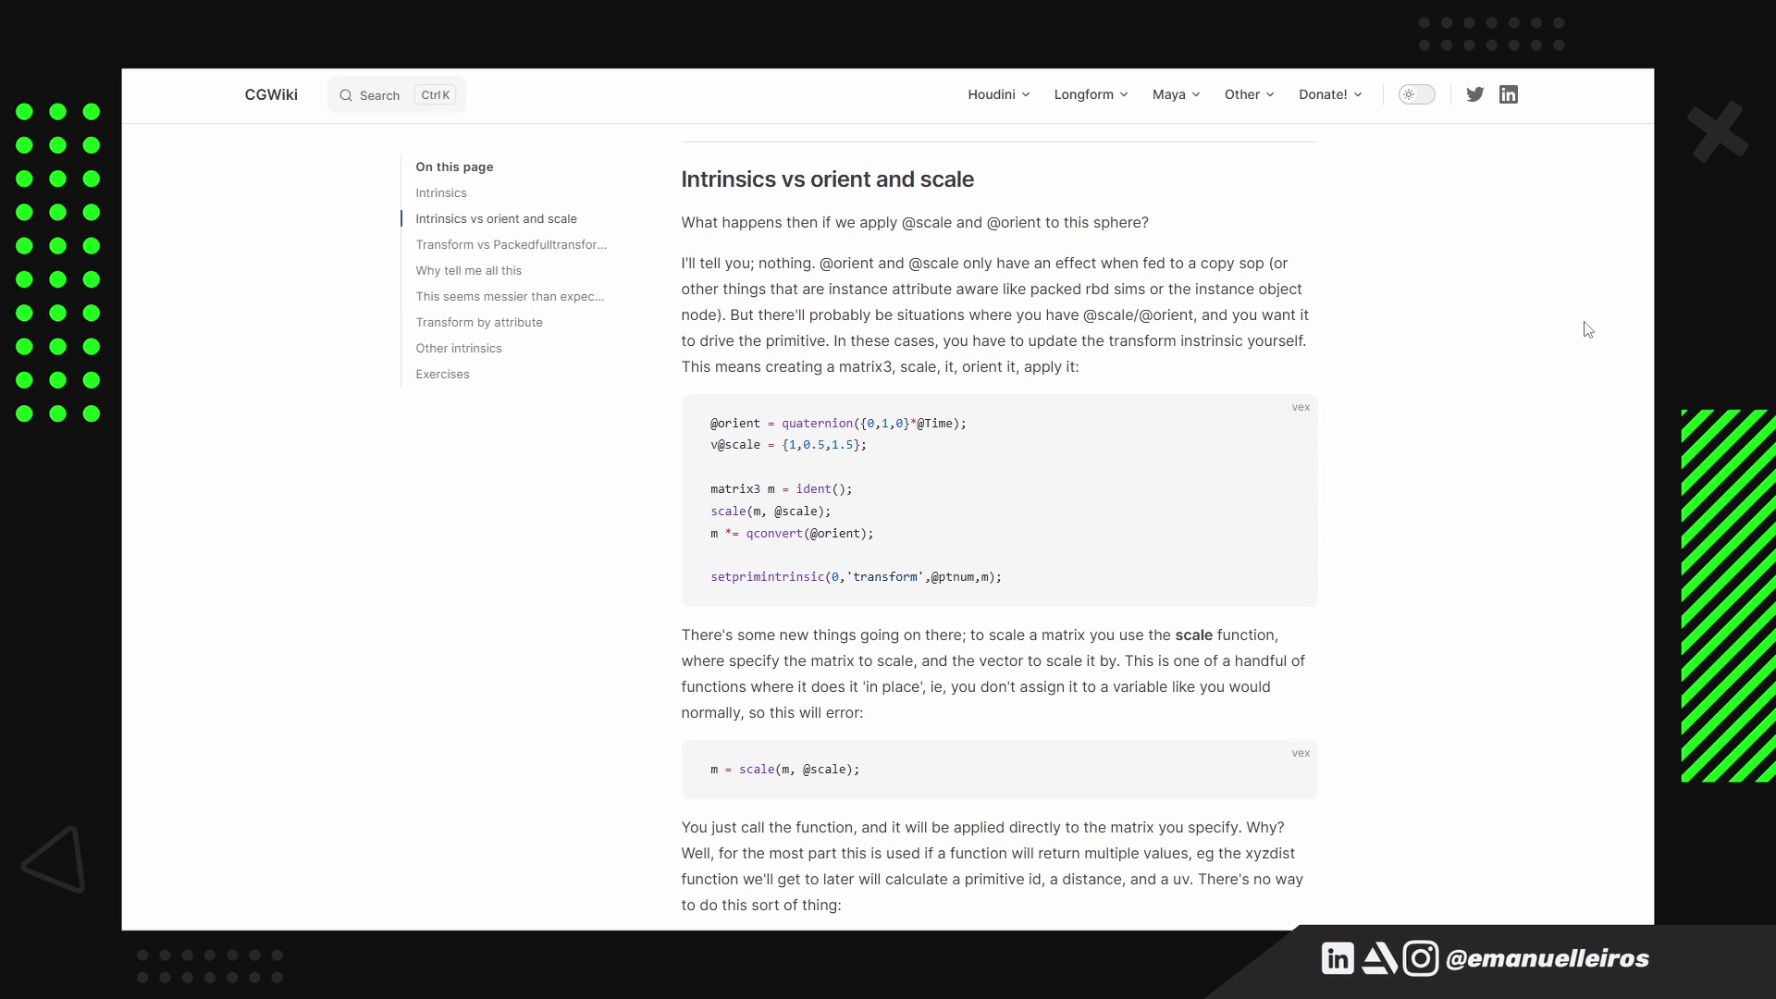
scroll(1563, 398, down, 2)
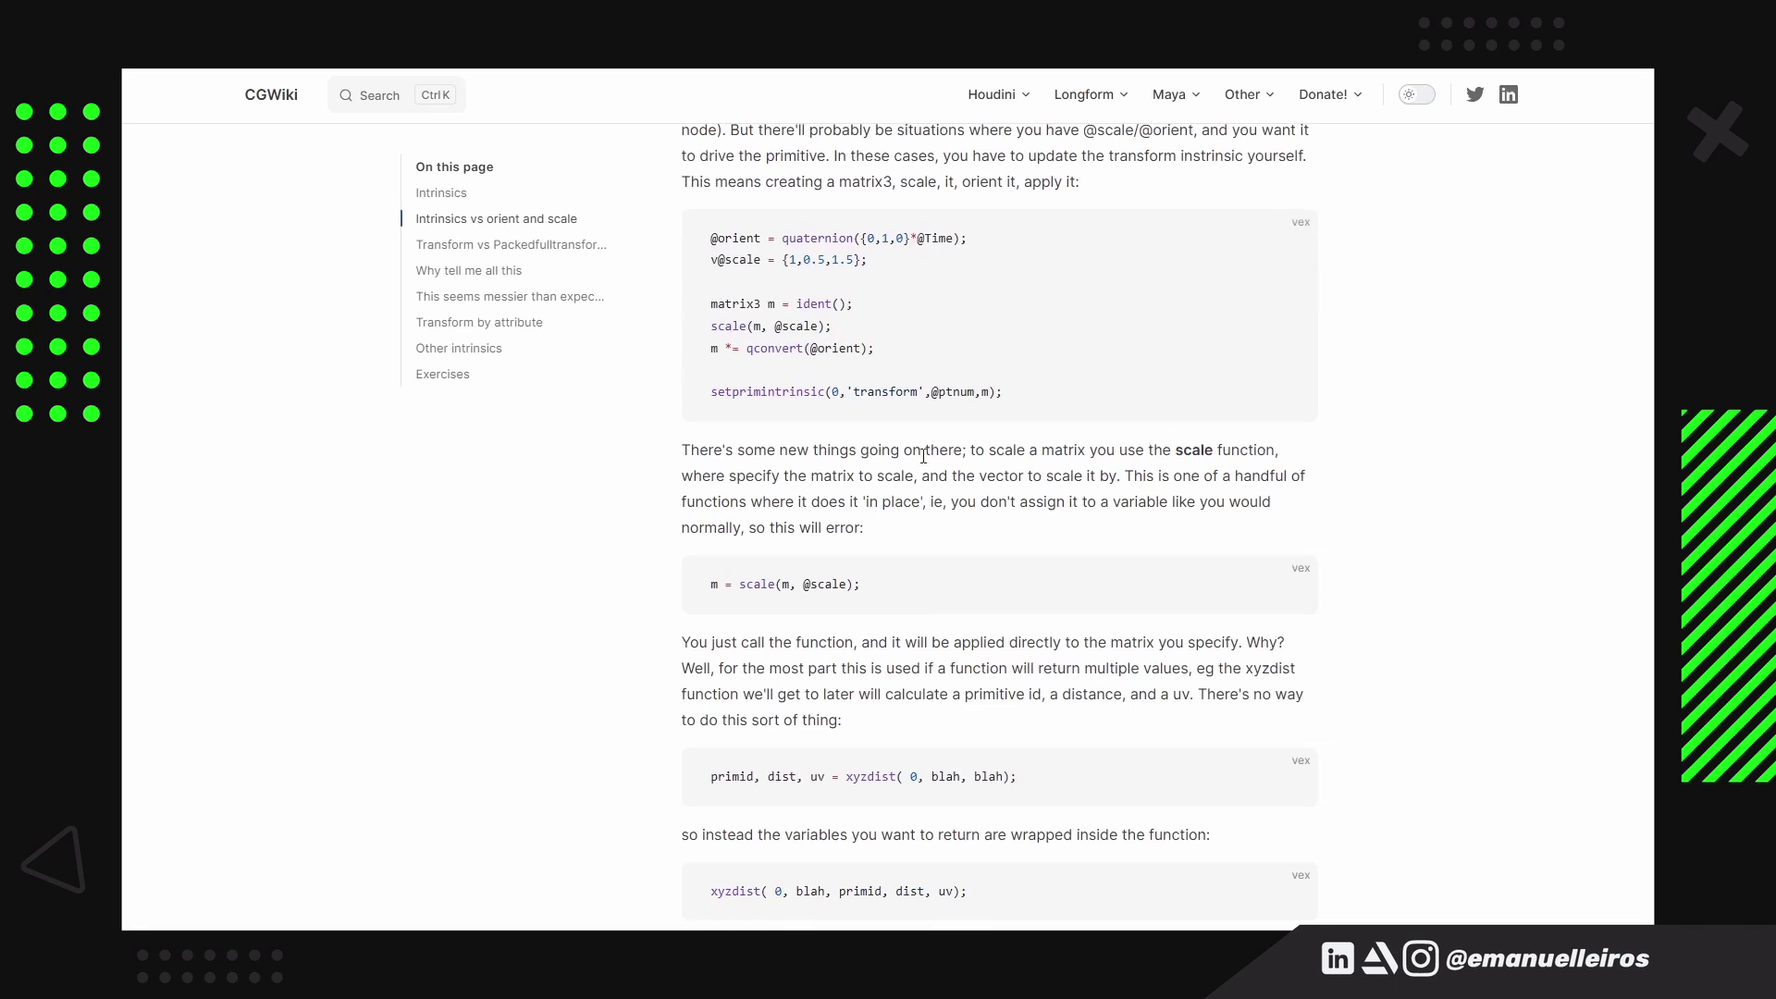
drag(832, 325, 705, 326)
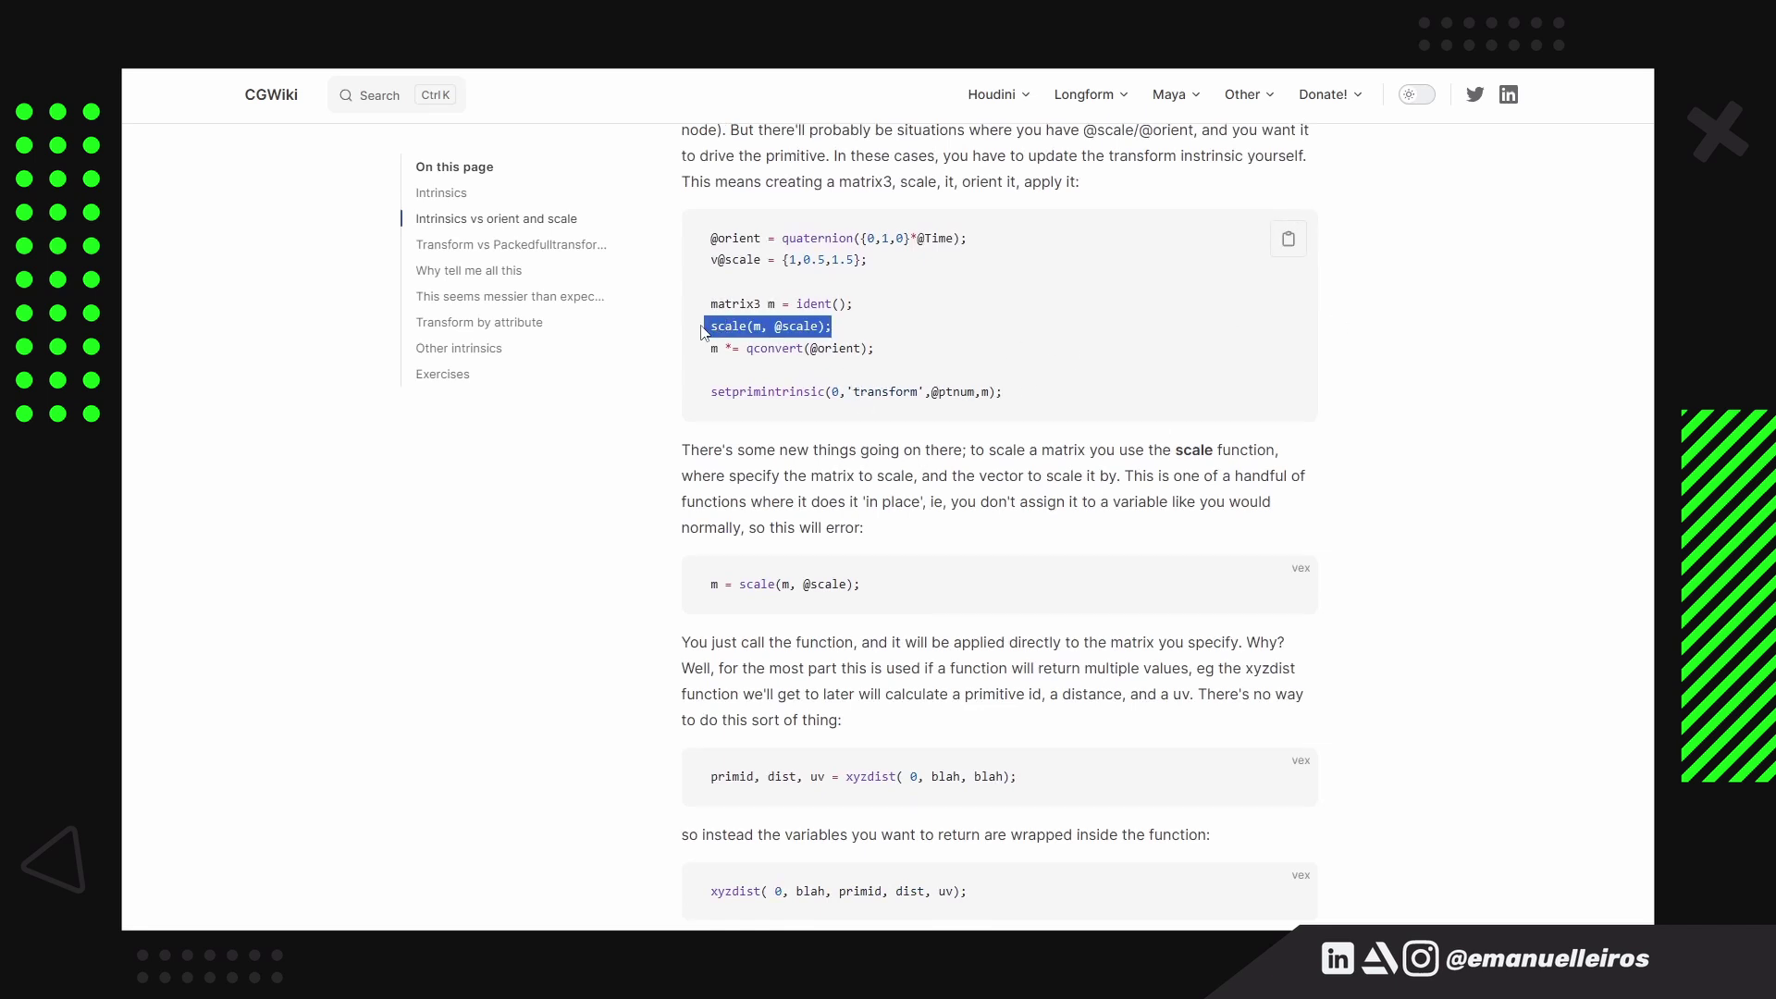
click(609, 589)
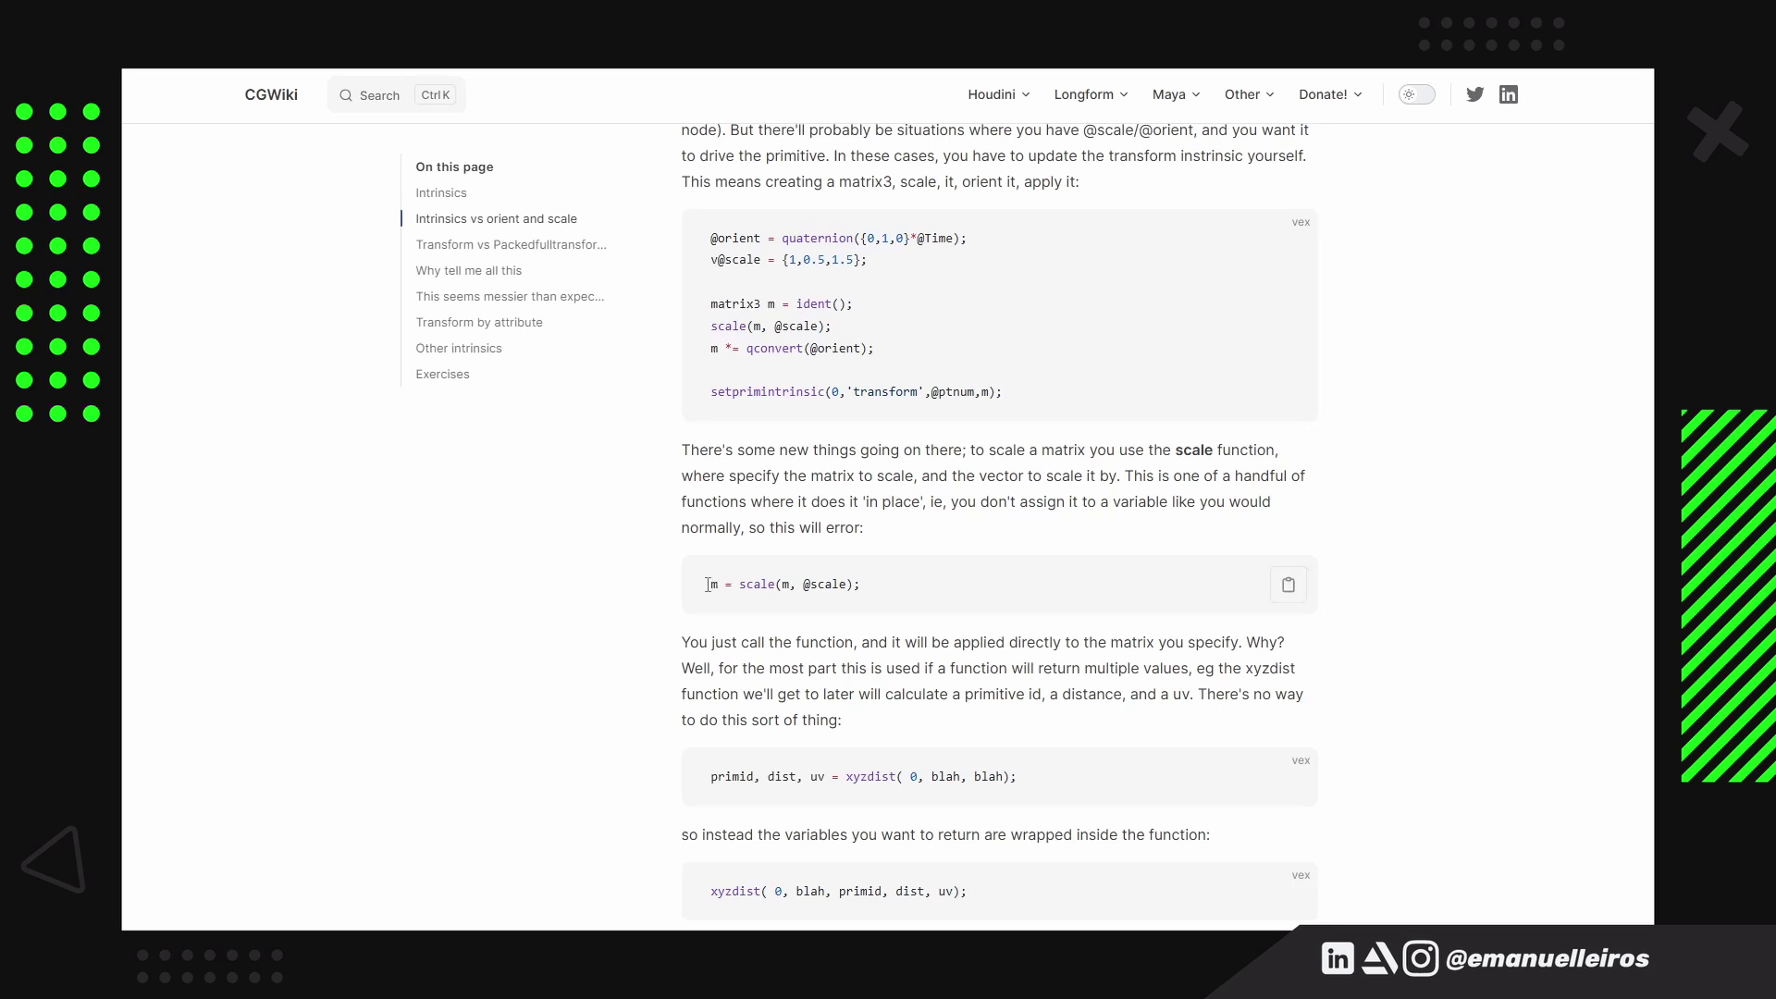
drag(709, 585, 879, 594)
click(582, 627)
drag(747, 585, 868, 586)
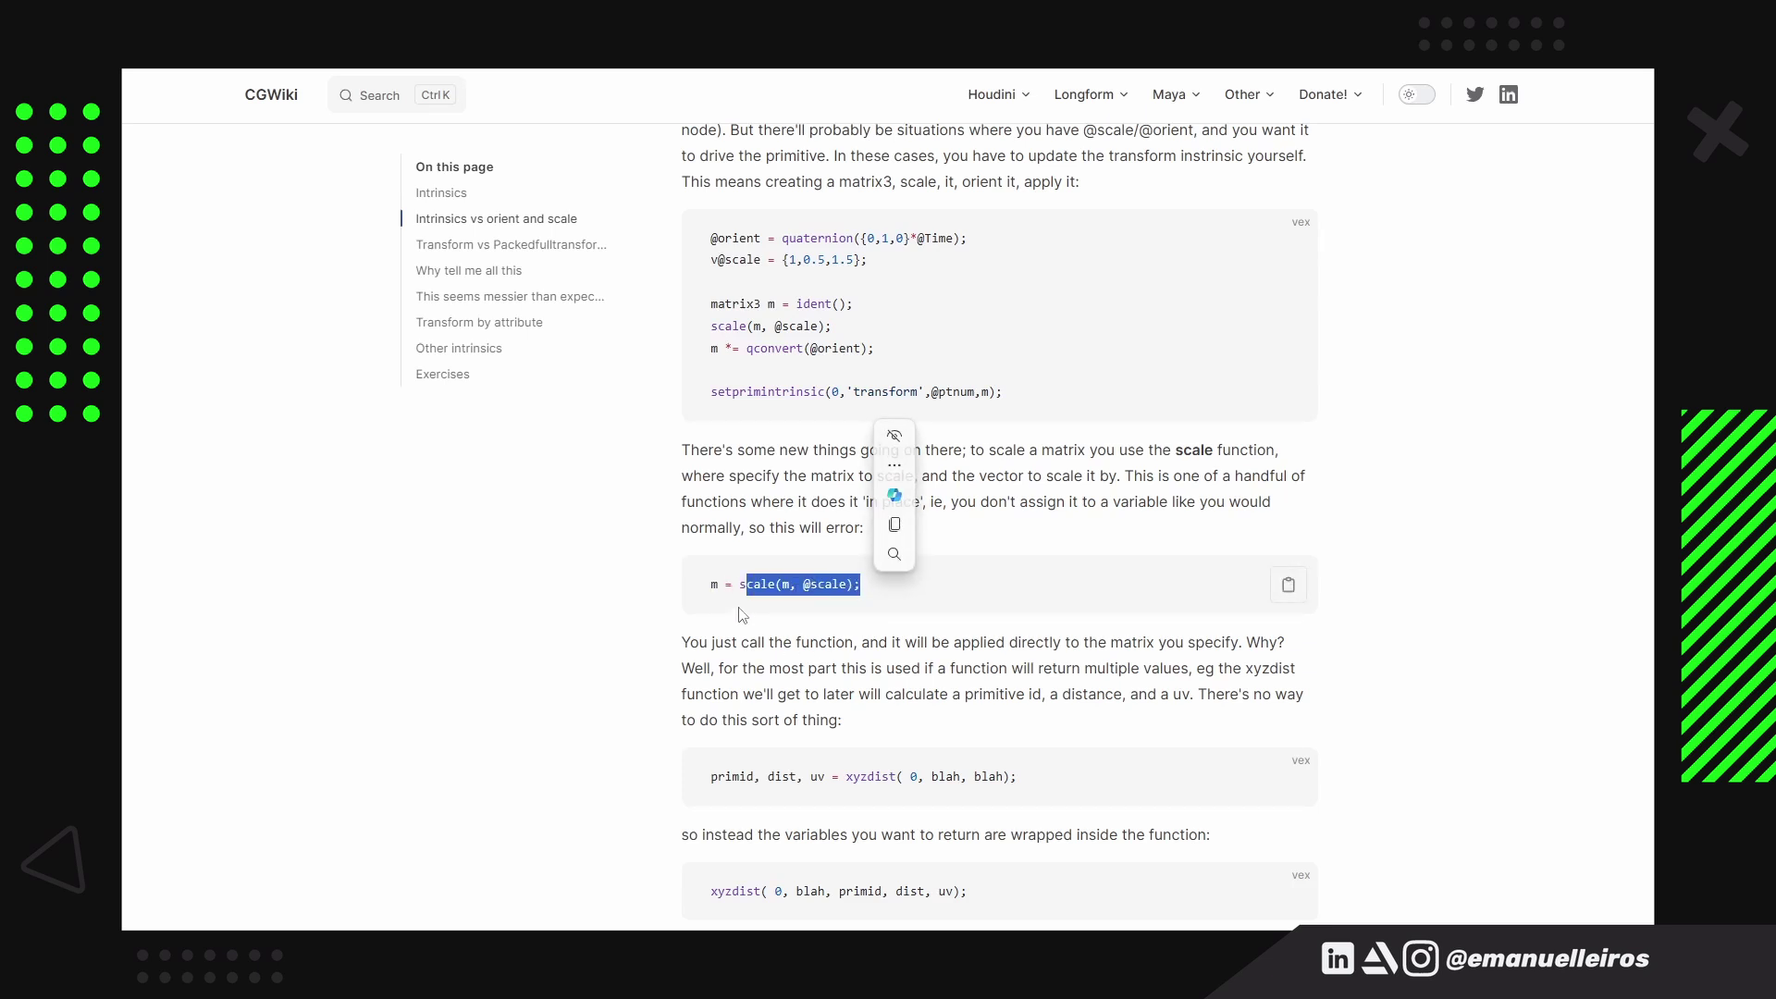
click(638, 588)
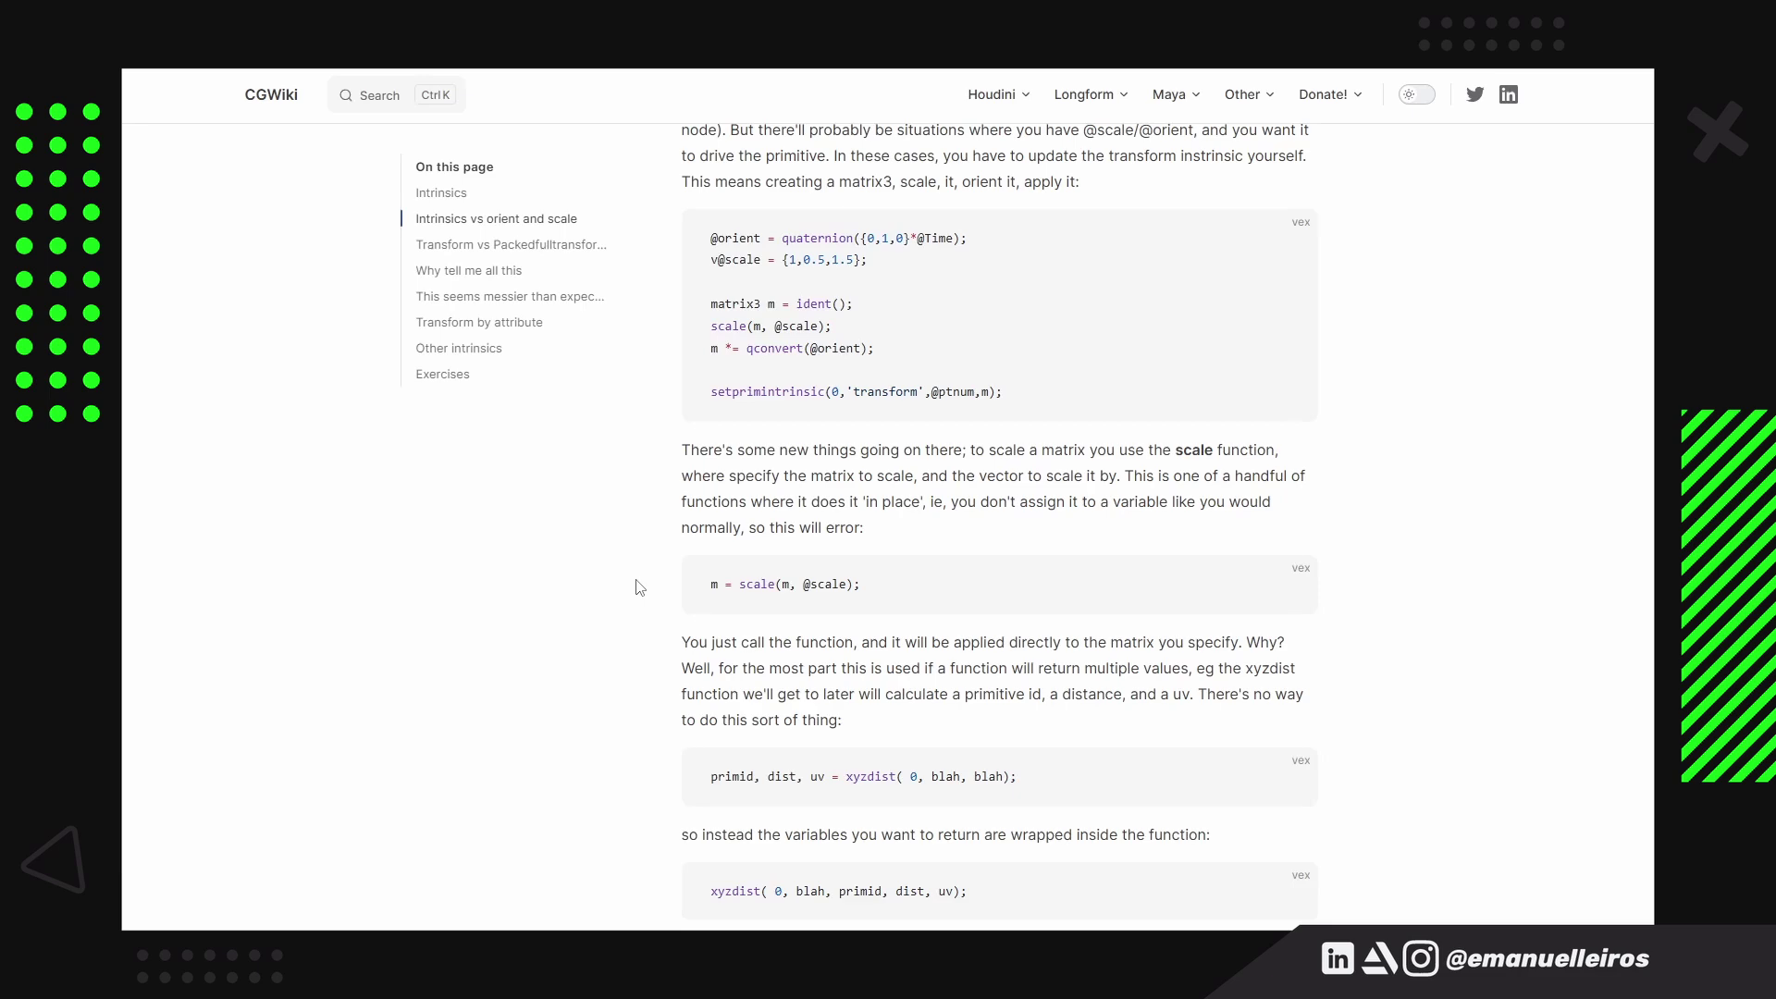
scroll(640, 578, down, 6)
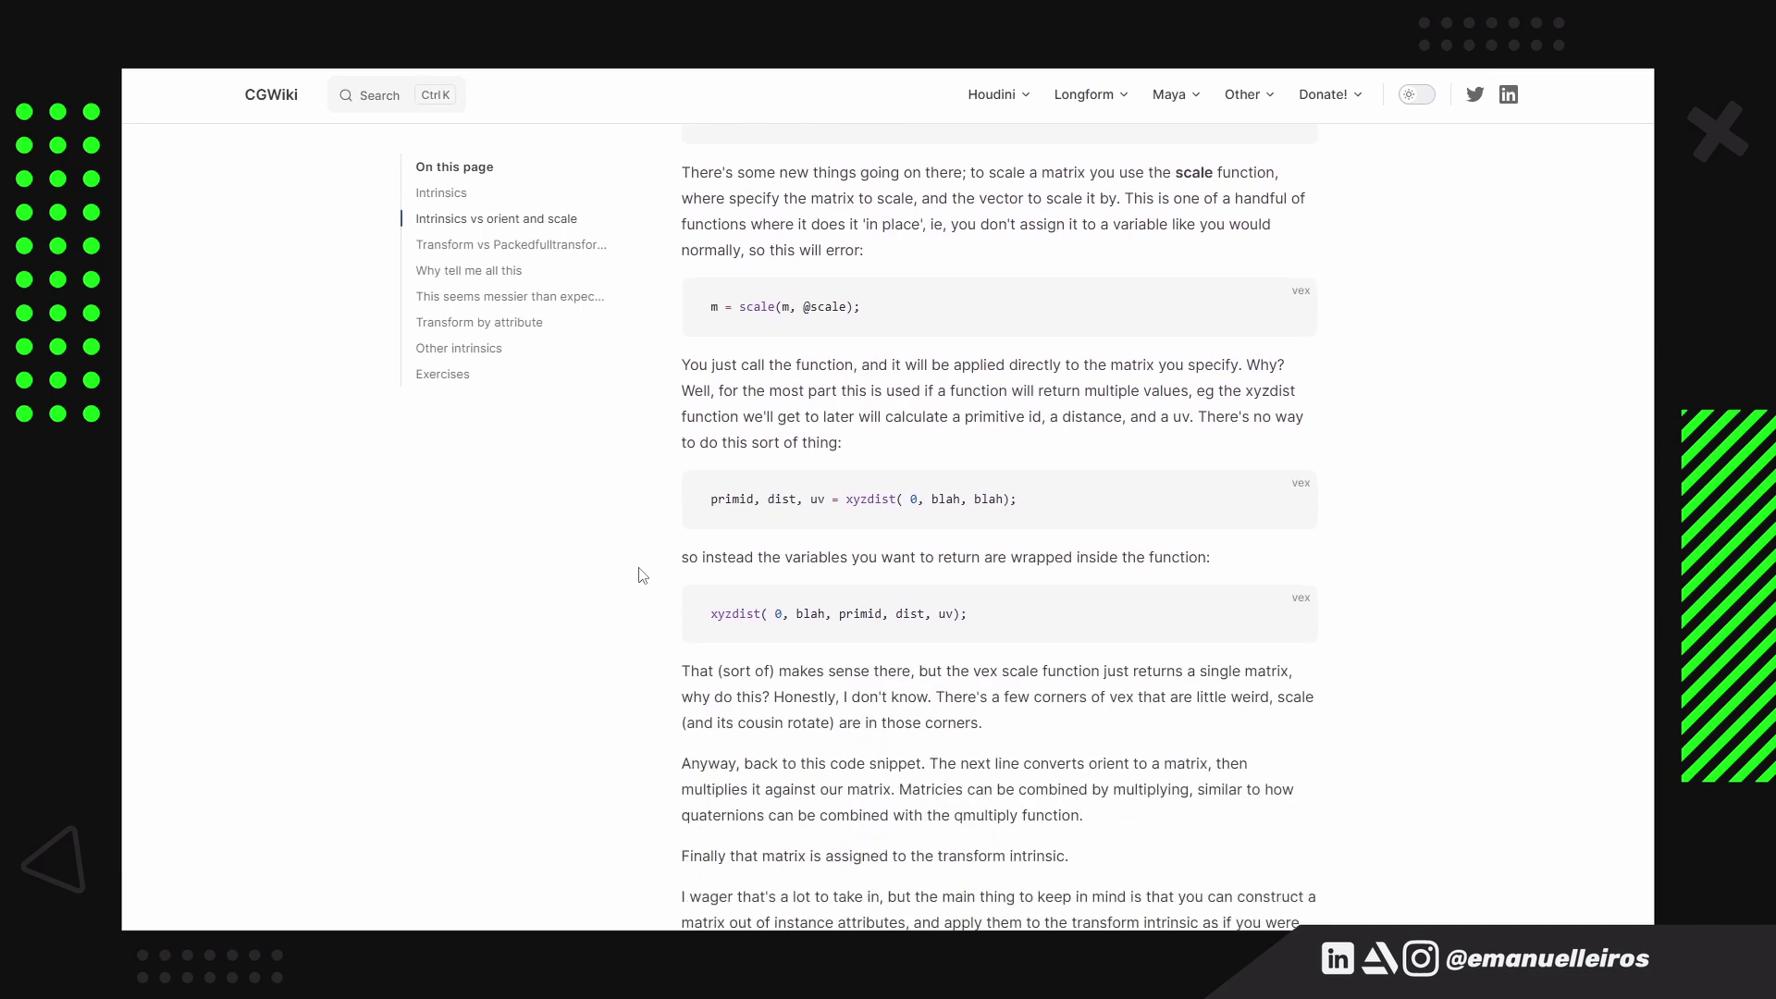
scroll(640, 575, up, 3)
scroll(778, 688, down, 1)
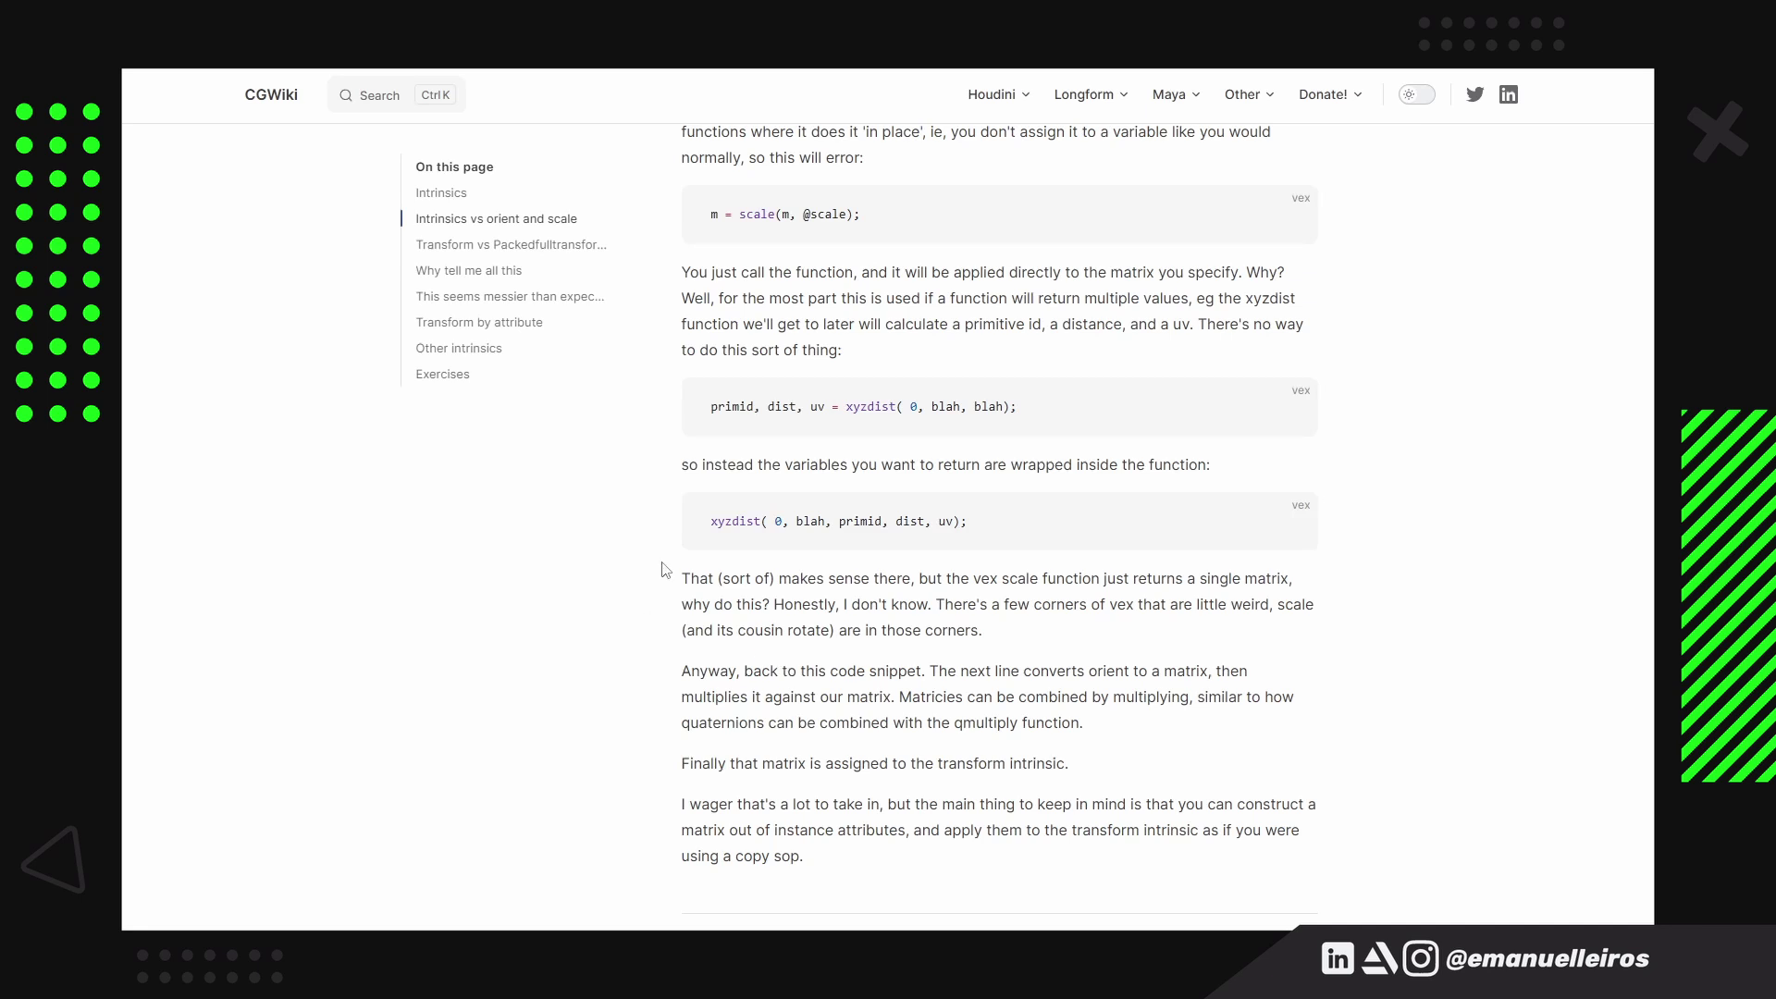
scroll(652, 592, up, 1)
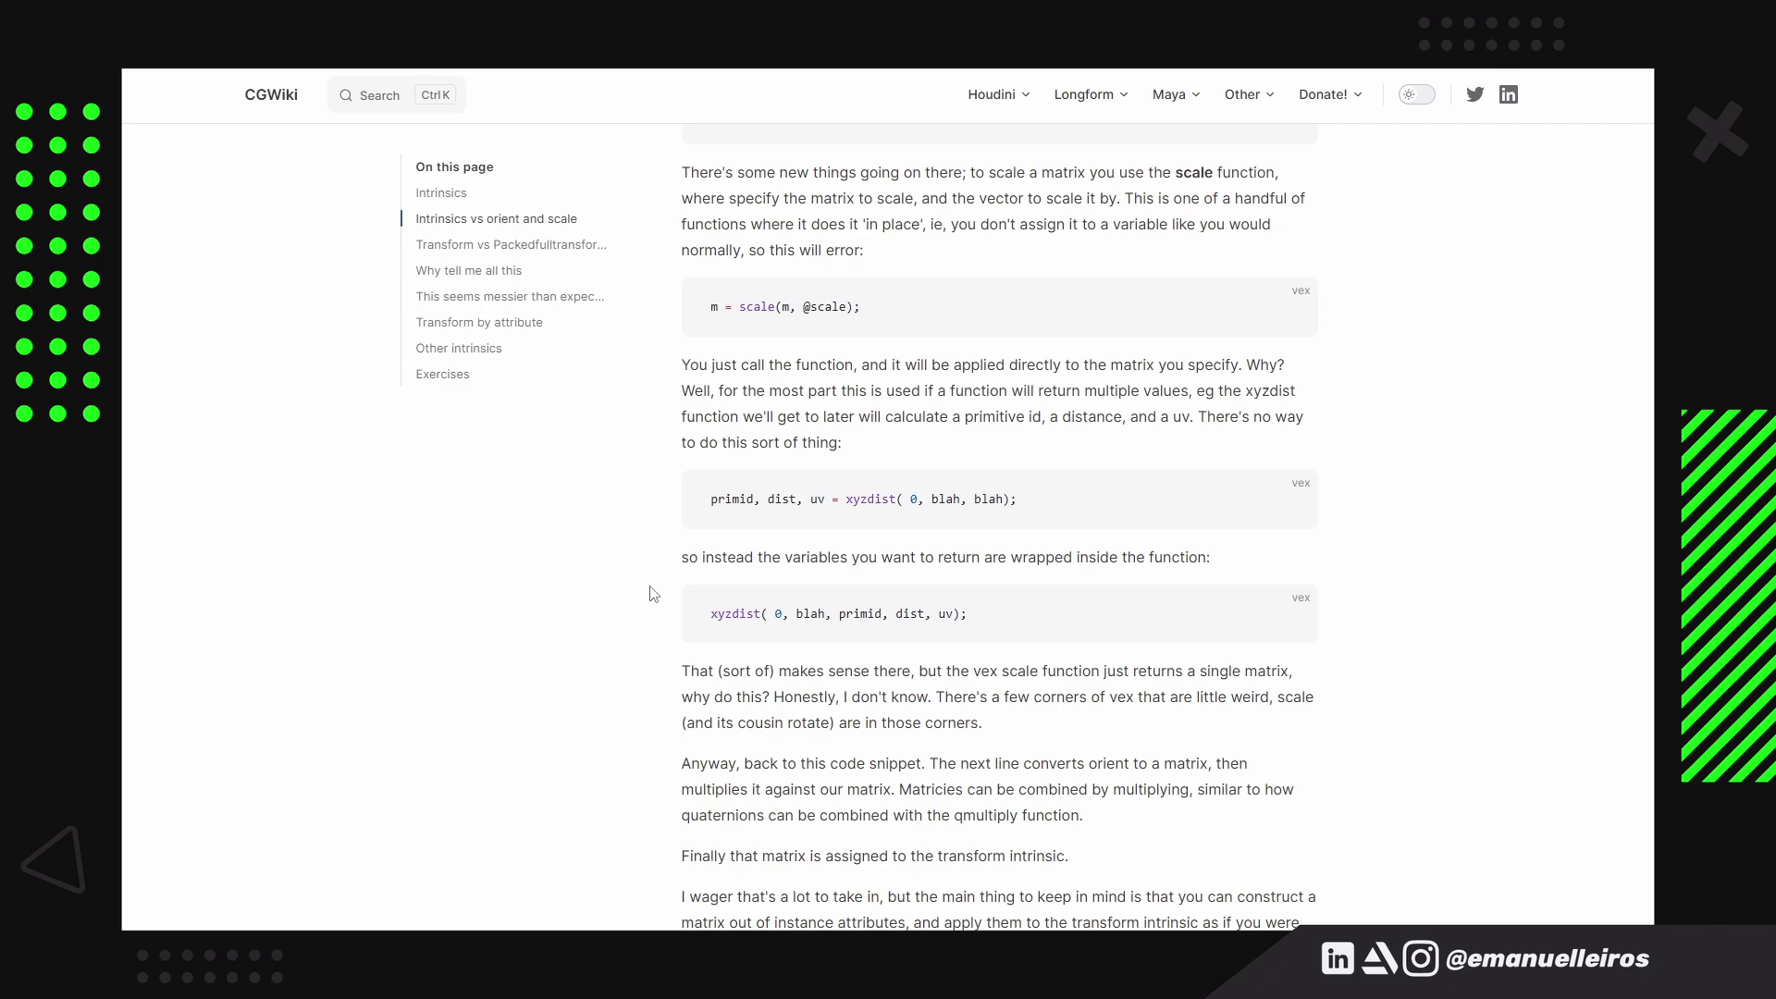
scroll(654, 593, up, 2)
scroll(653, 591, up, 1)
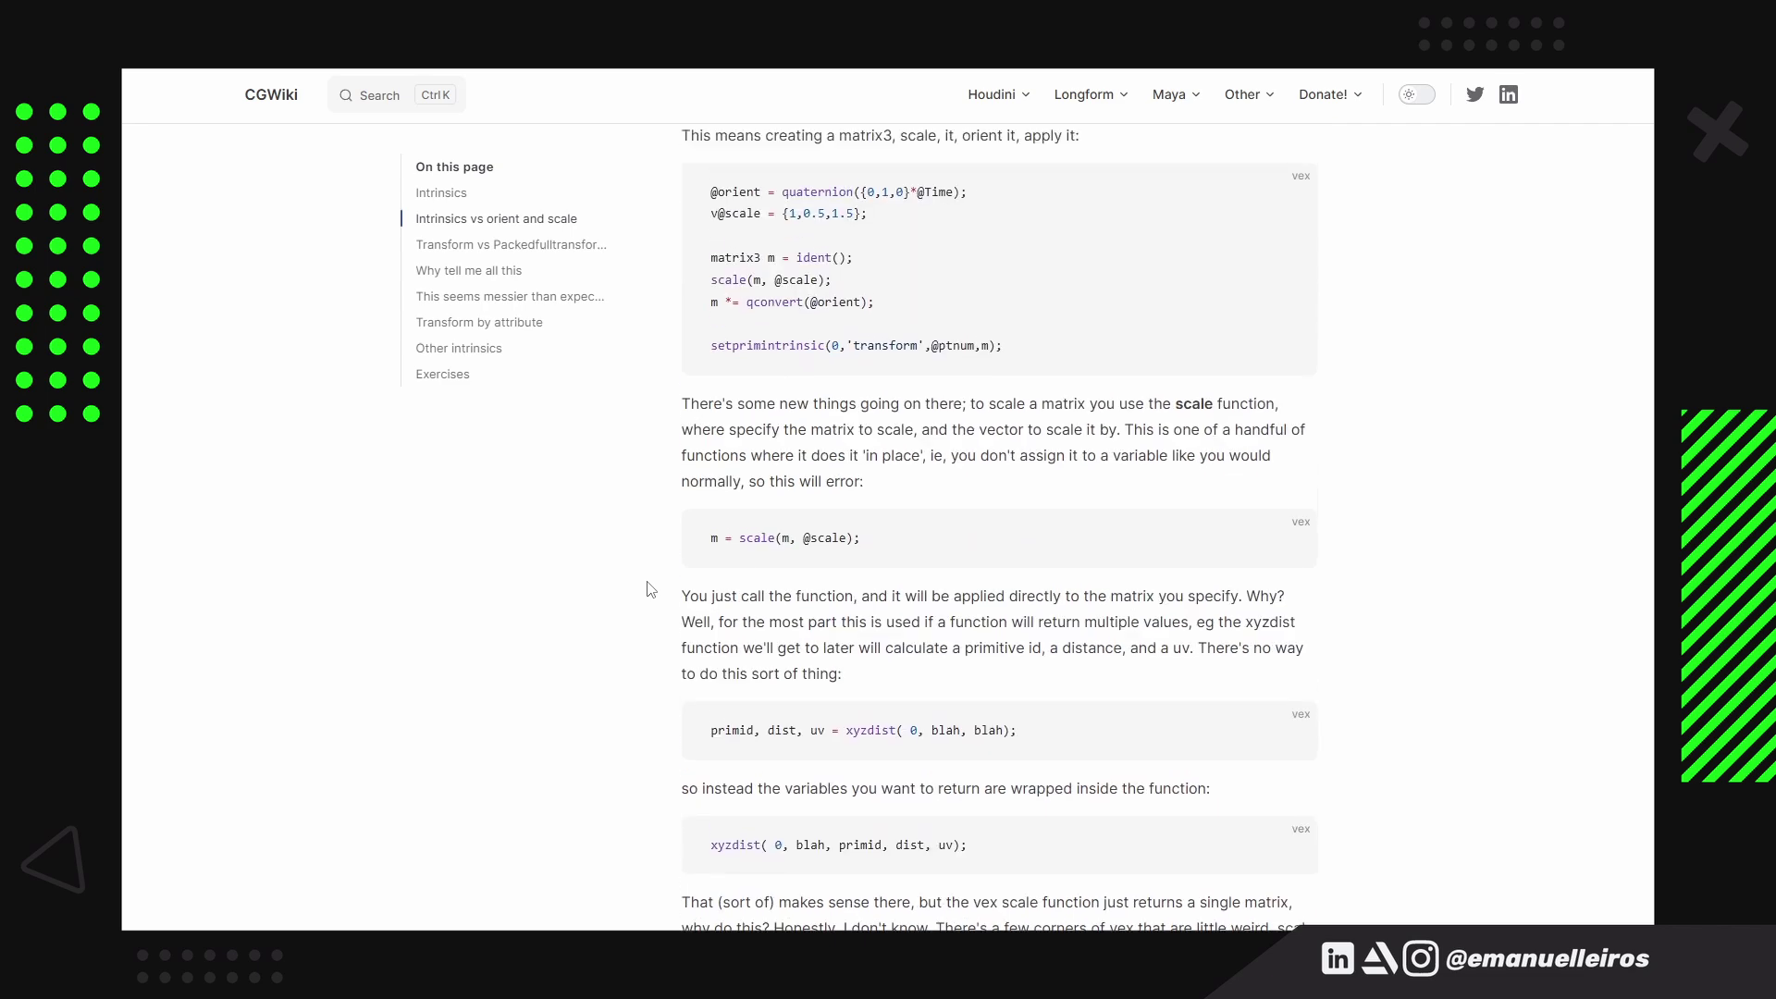
scroll(650, 589, down, 1)
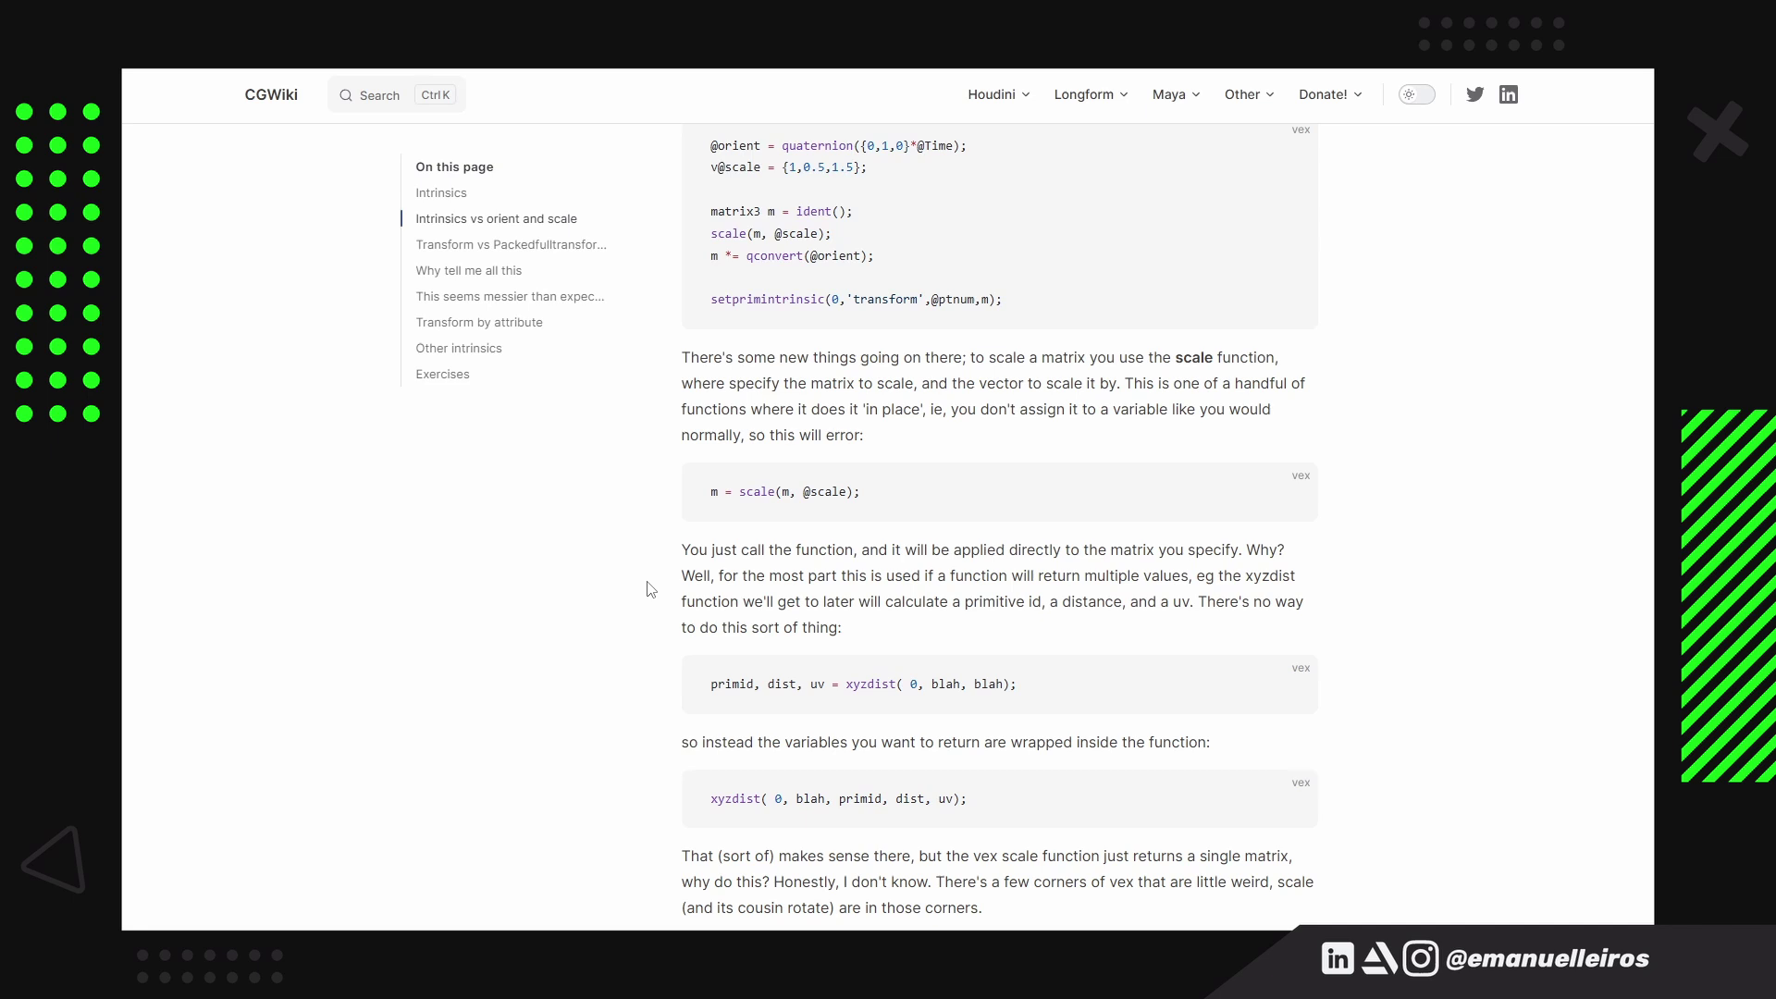
scroll(650, 588, up, 2)
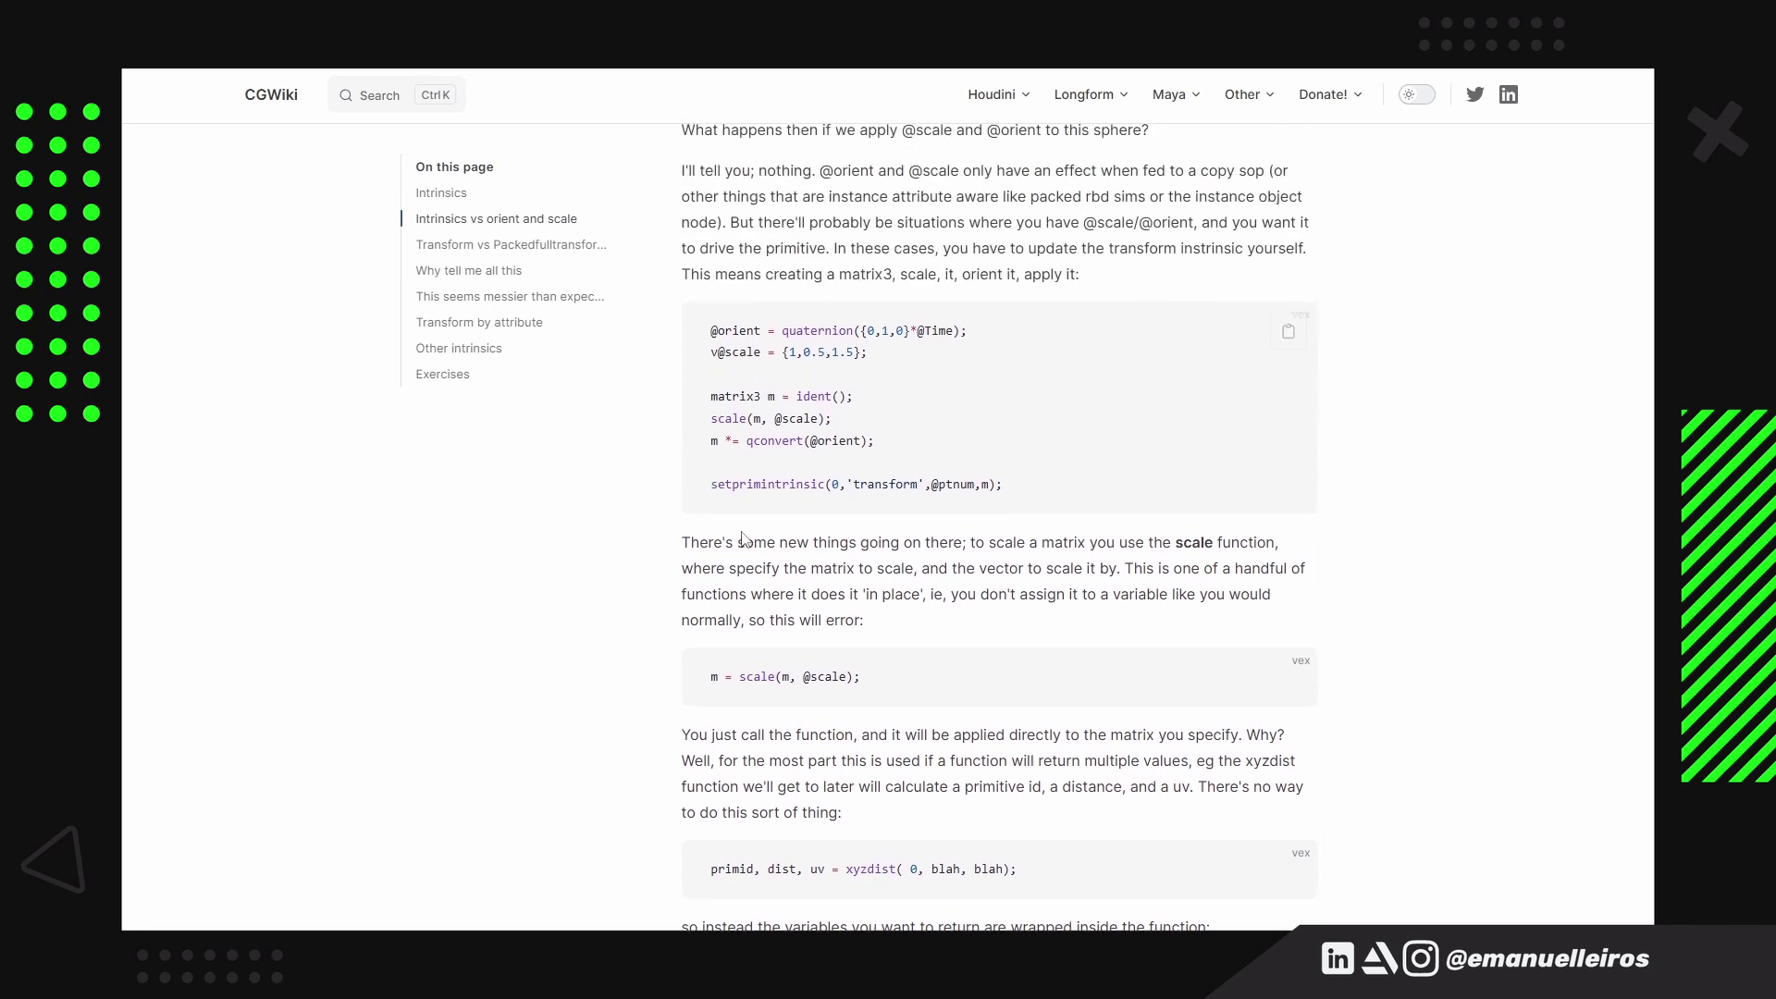
scroll(535, 588, up, 1)
scroll(538, 590, down, 2)
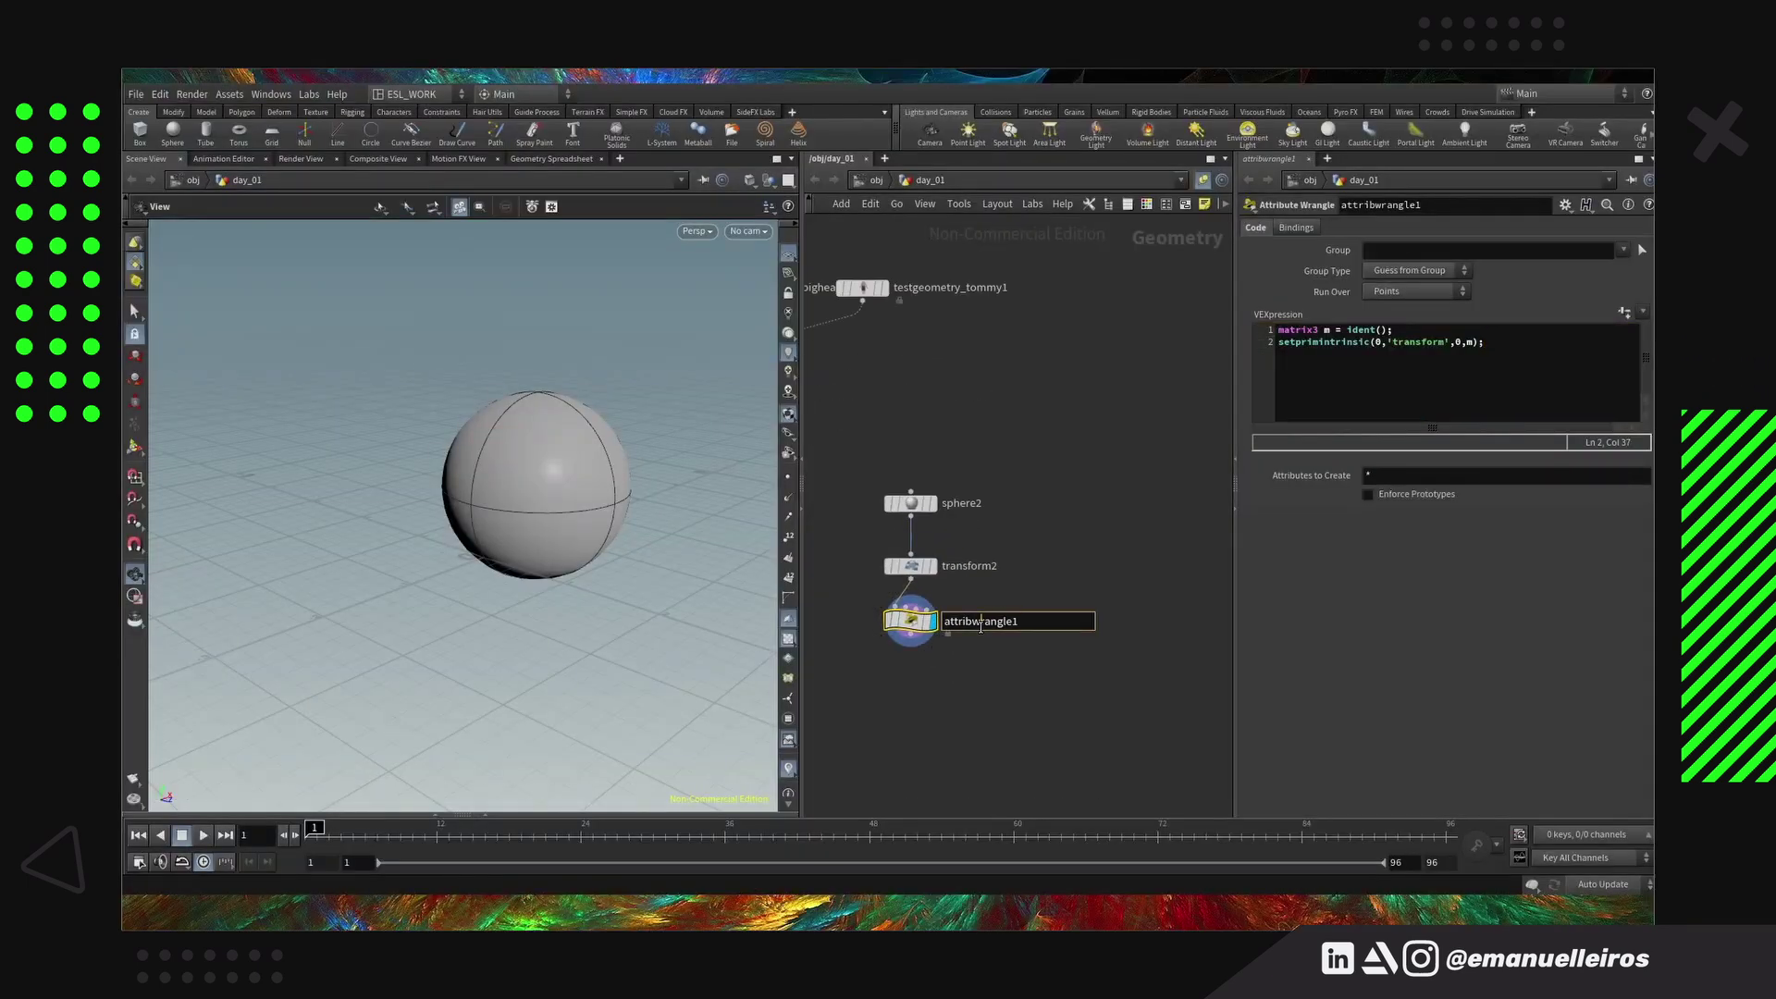
Rename the wrangle below normal1 as exemplo_0 and the sphere's wrangle as exemplo_01
scroll(960, 677, down, 3)
middle_drag(962, 679, 1017, 629)
click(909, 544)
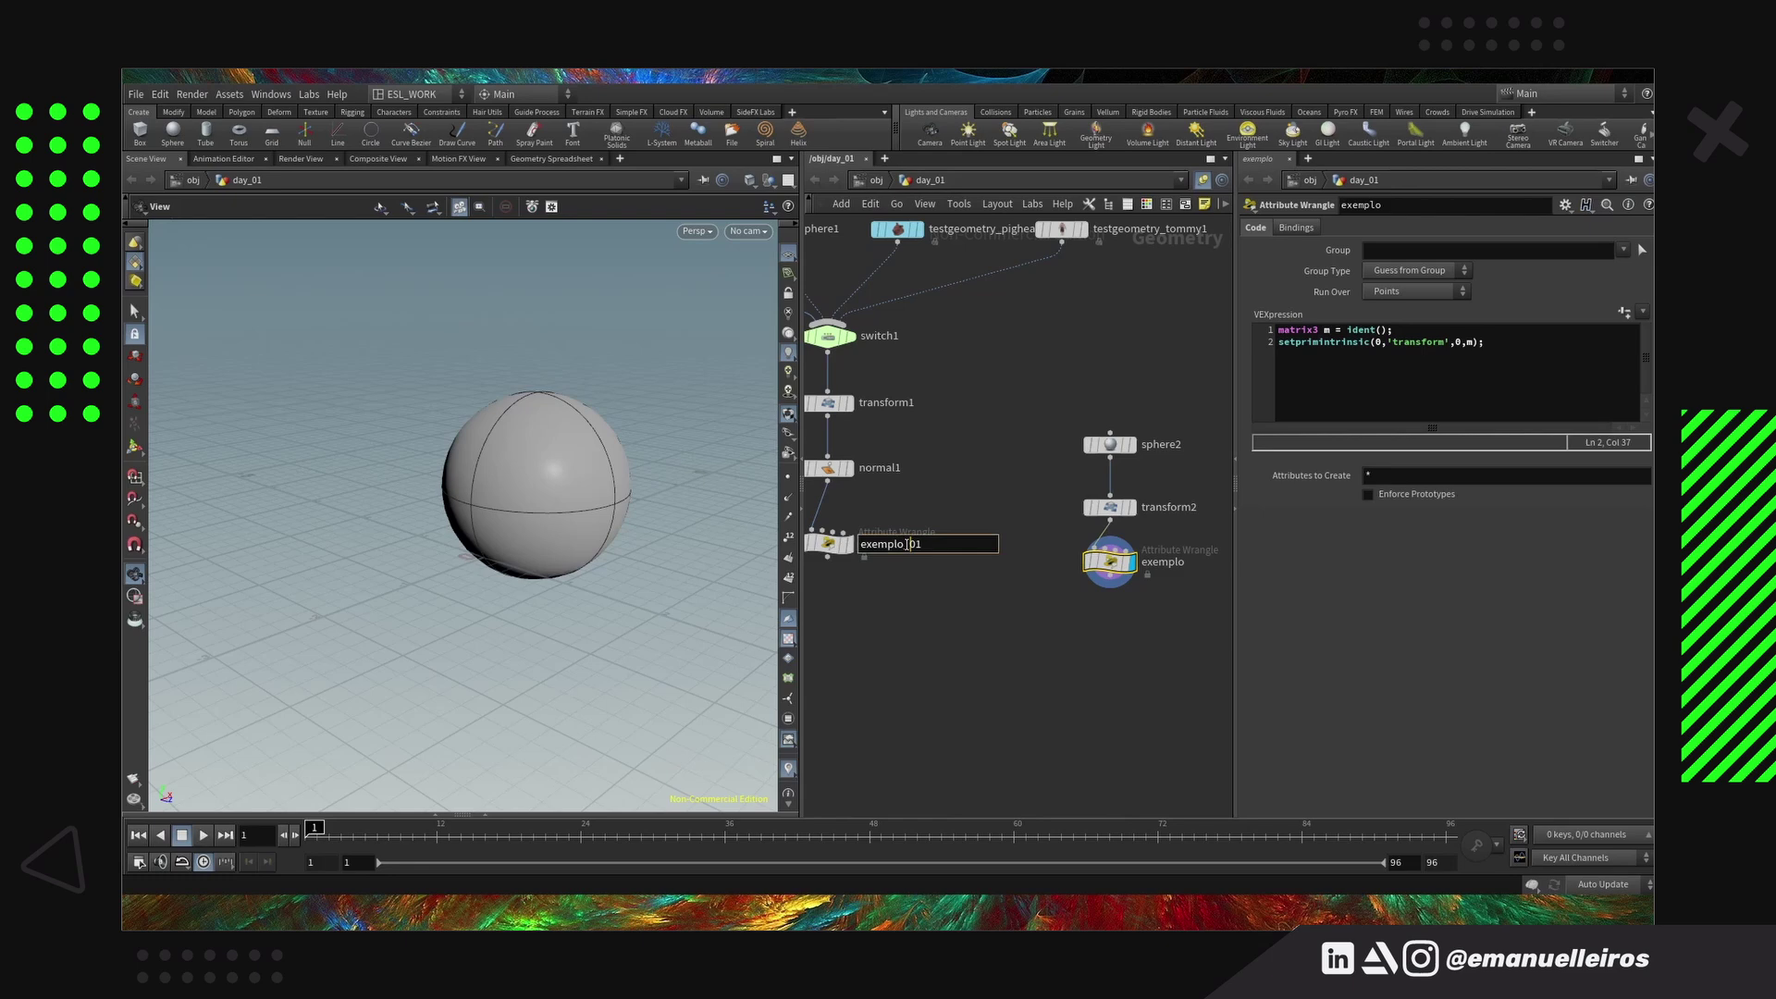
text(_0)
key(Return)
click(1194, 564)
text(_01)
key(Return)
Move the exemplo_01 wrangle aside and place a copy of it next to it under transform2
drag(1111, 564, 1020, 577)
alt+drag(1020, 576, 1161, 577)
drag(1491, 343, 1275, 344)
drag(1426, 329, 1246, 331)
key(Left)
key(Return)
key(Up)
key(Return)
key(Up)
text(v@orient = qua)
text(ternion({});)
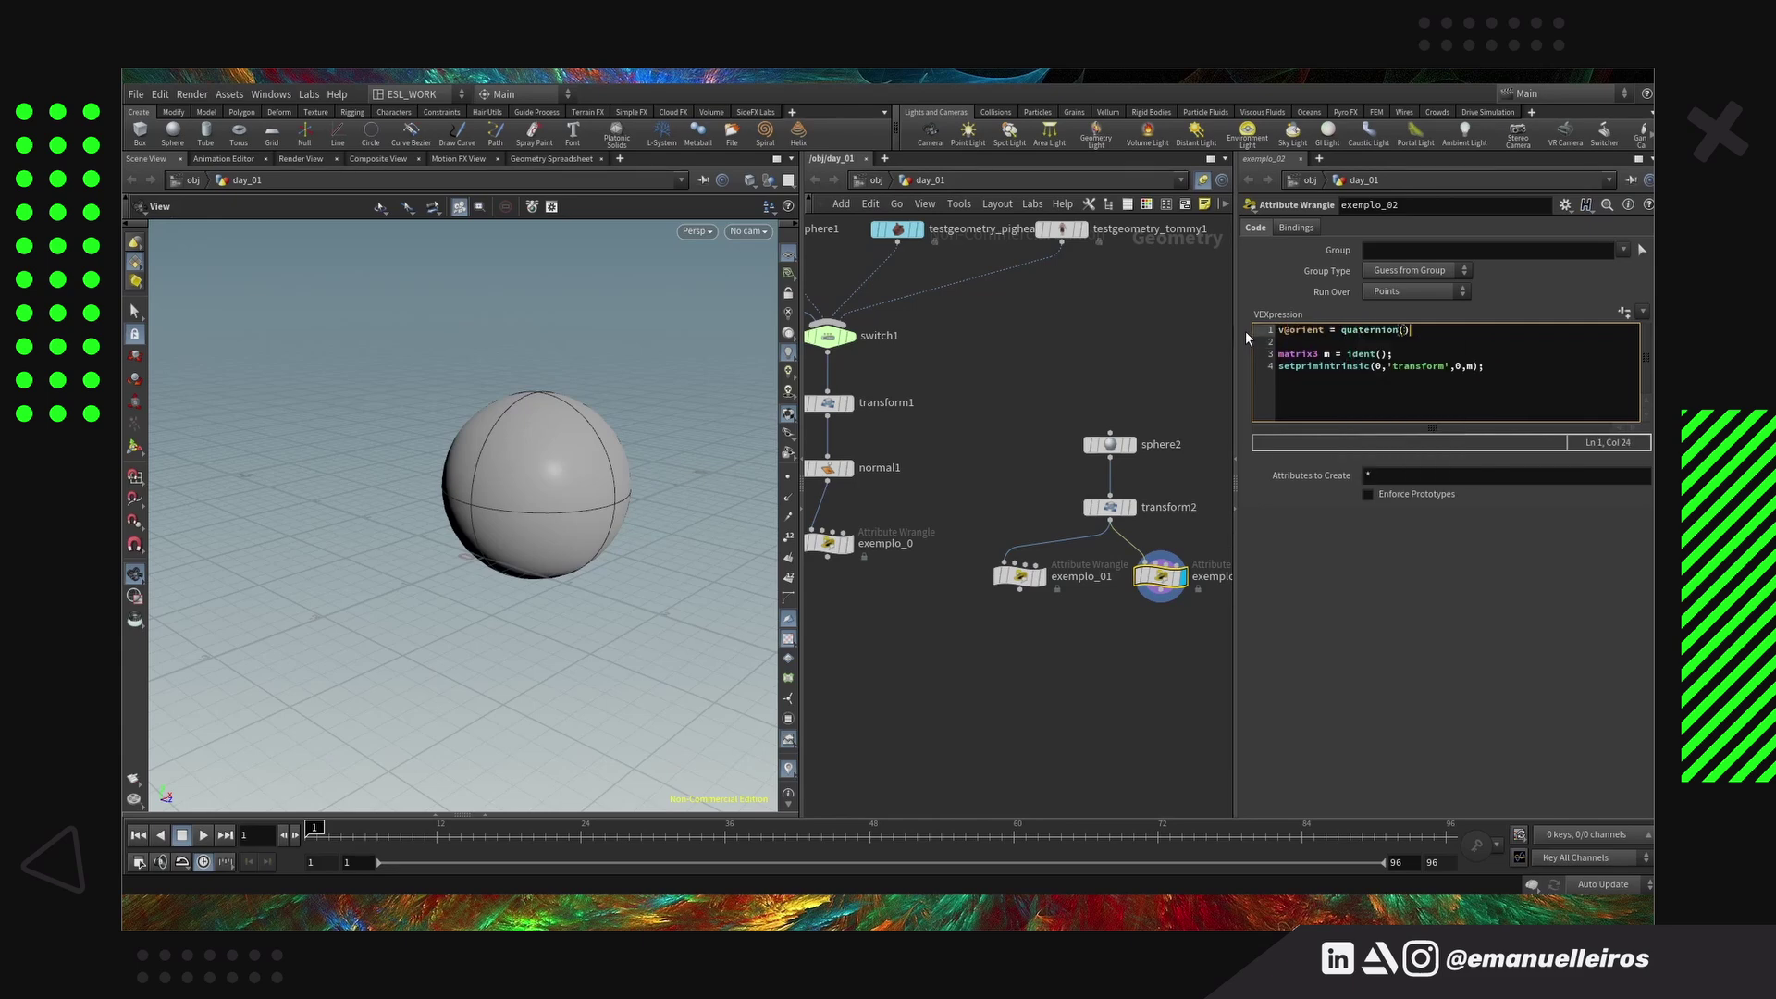
key(Left)
key(Left)
text({})
key(Left)
text(0,1,0)
key(Right)
text(*@Time)
key(End)
Add the line v@scale = {1,0.5,1.5}; below the orient definition
key(Return)
text(v@scale = {1};)
key(Left)
key(Left)
text(1,0.5,1.5)
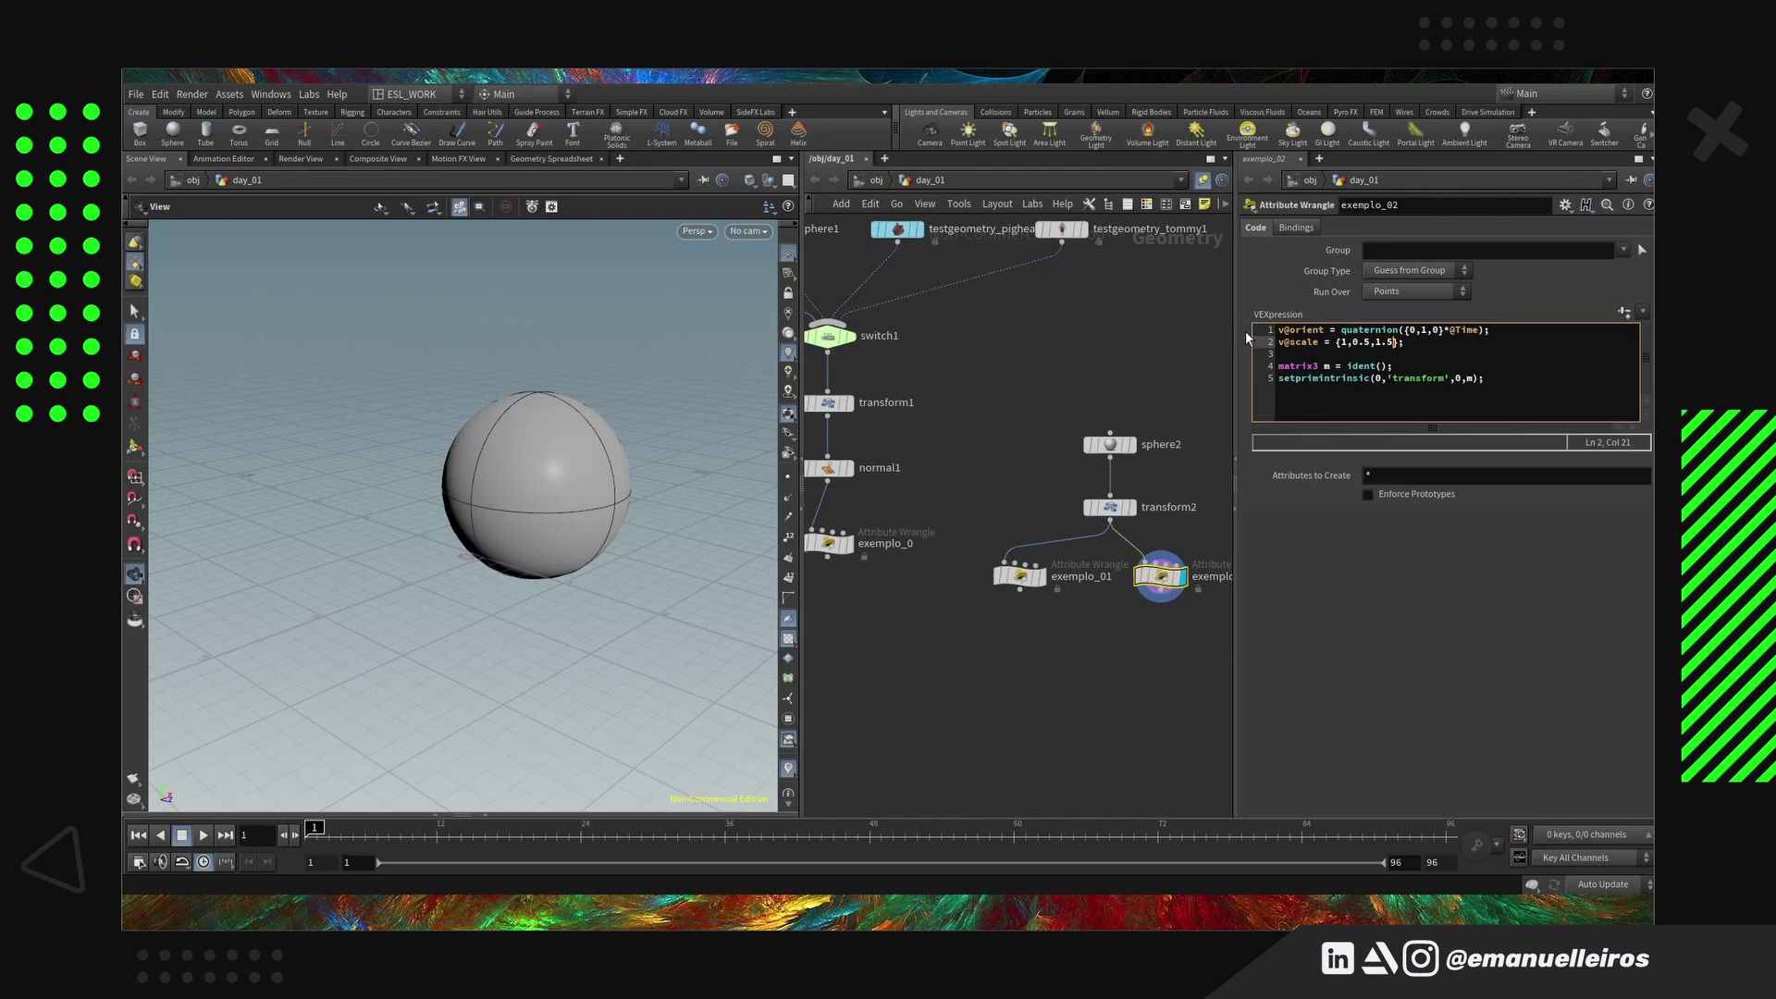
key(Down)
key(Down)
key(End)
key(Return)
text(scale)
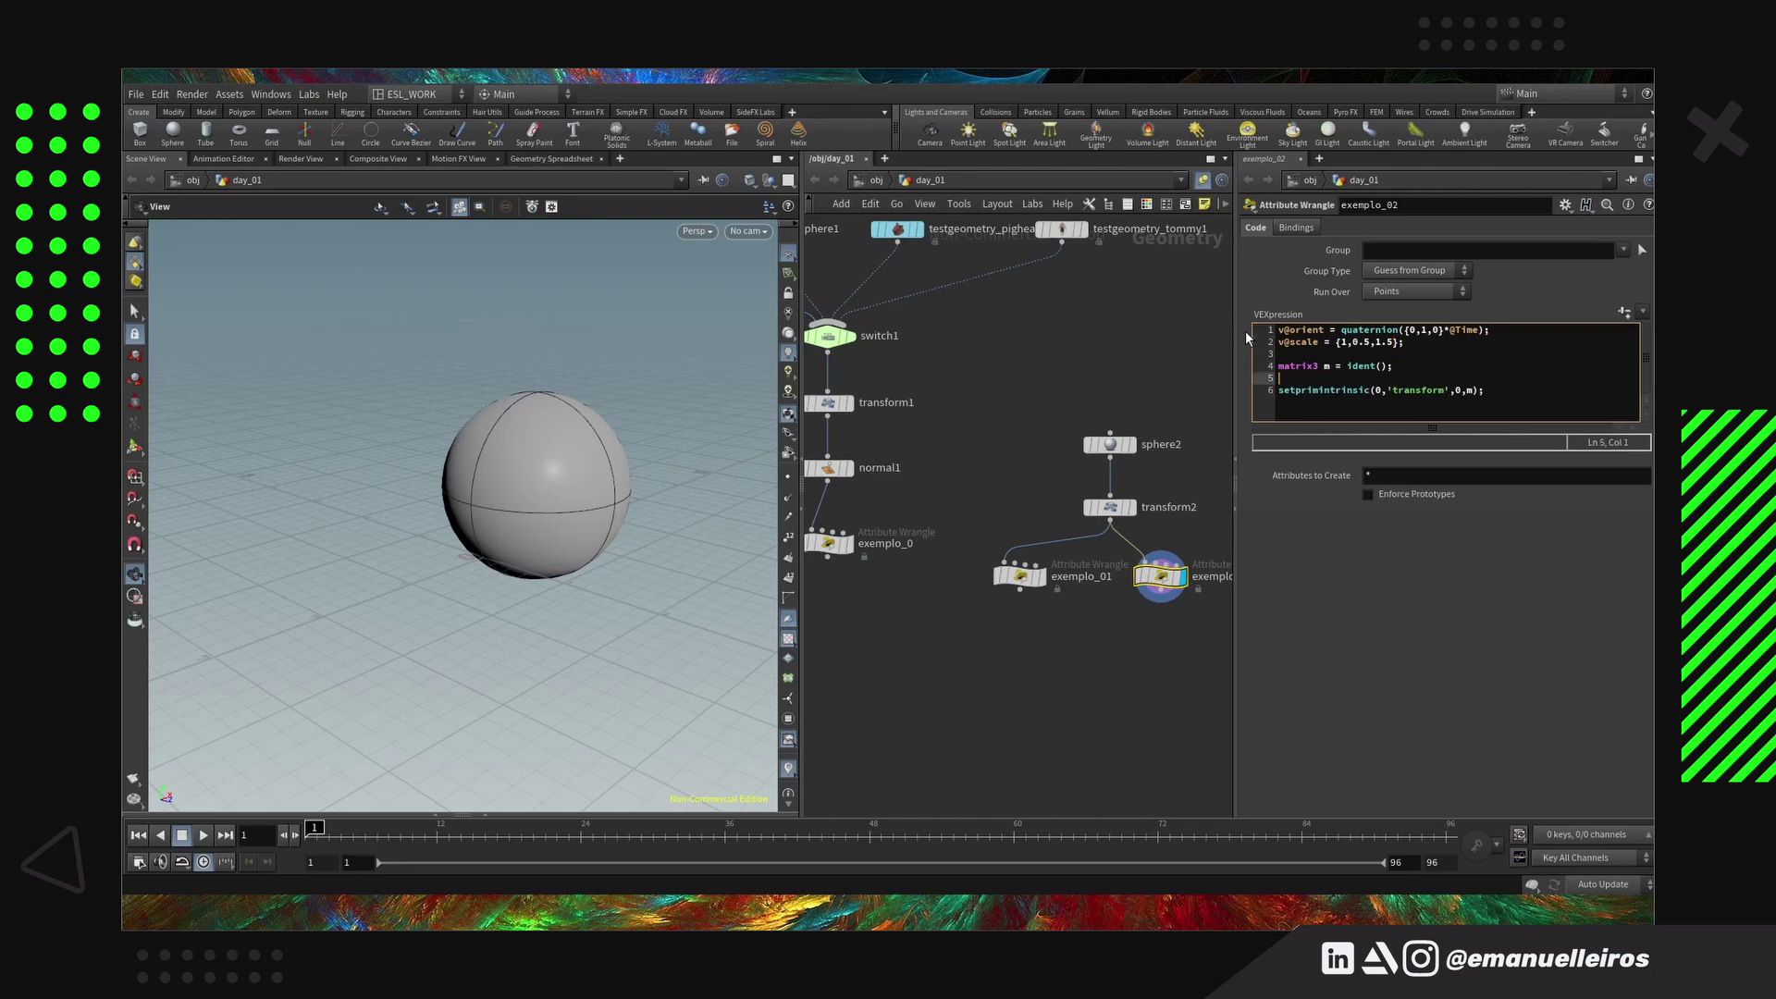
text((m,@scale);)
key(Return)
key(Return)
text(m *= )
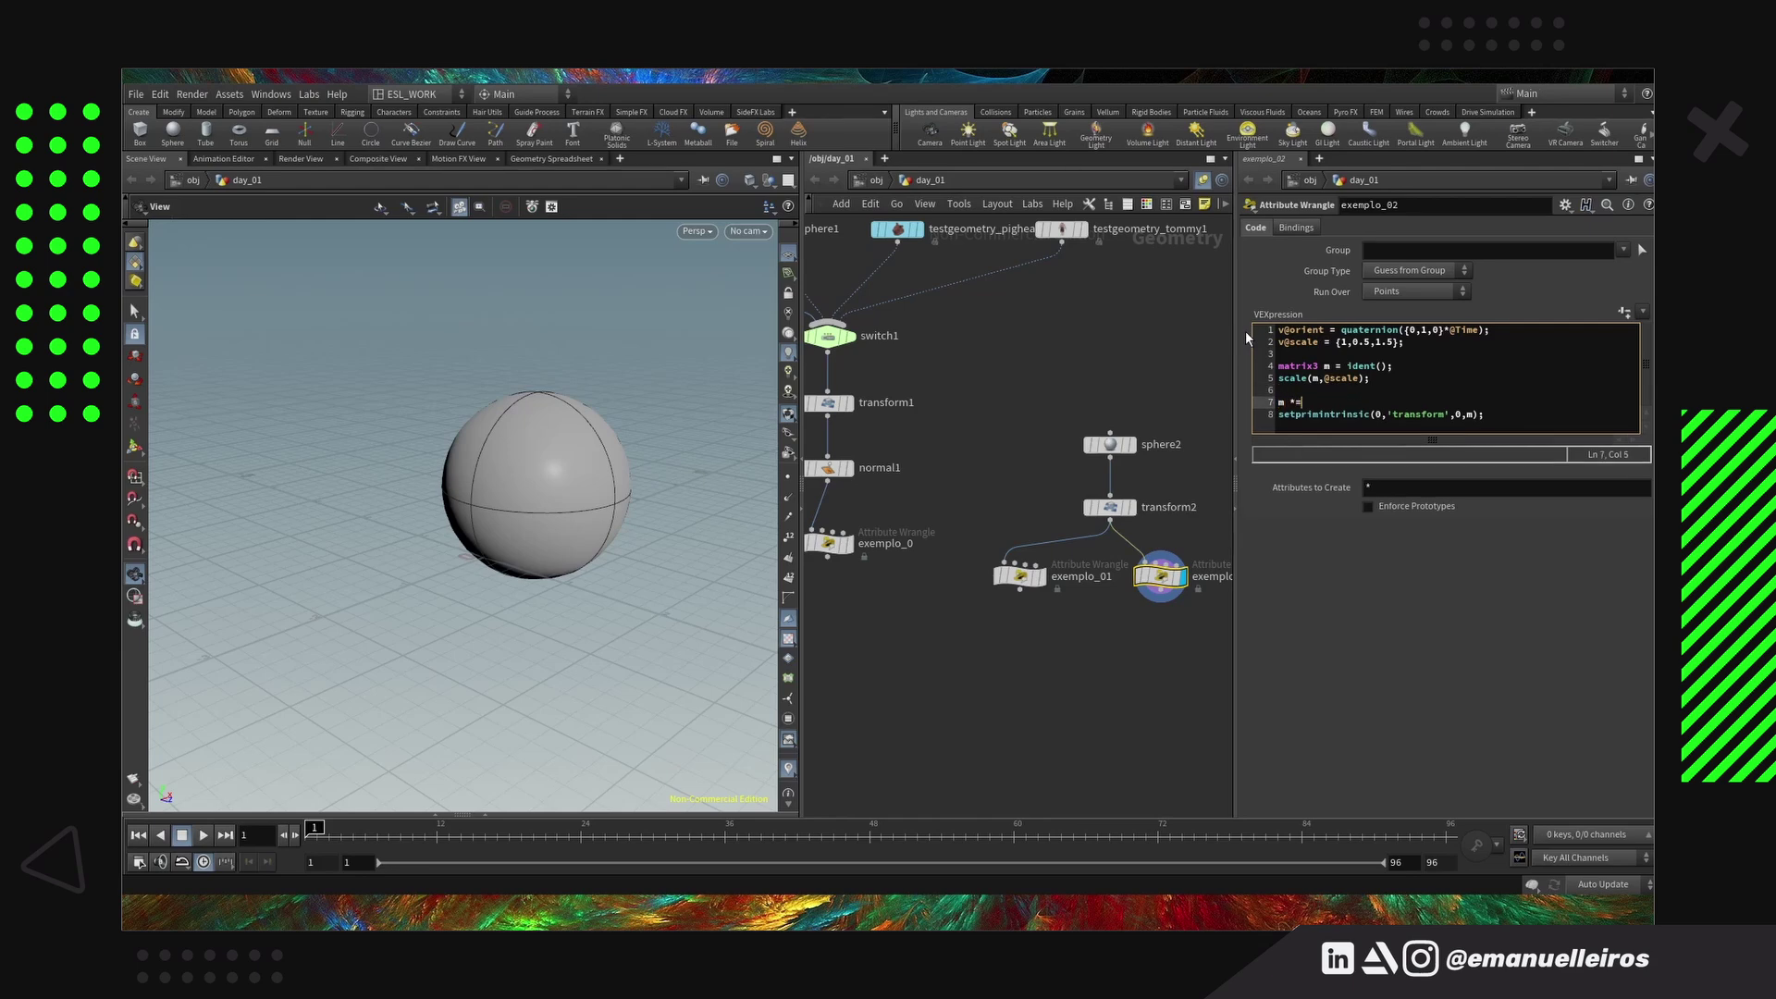
text(qconvert(orient)
key(ctrl+Left)
text(@)
key(Down)
key(ctrl+Right)
key(ctrl+Right)
key(ctrl+Right)
key(ctrl+Right)
key(ctrl+Right)
key(ctrl+Right)
key(shift+Right)
text(@ptnum)
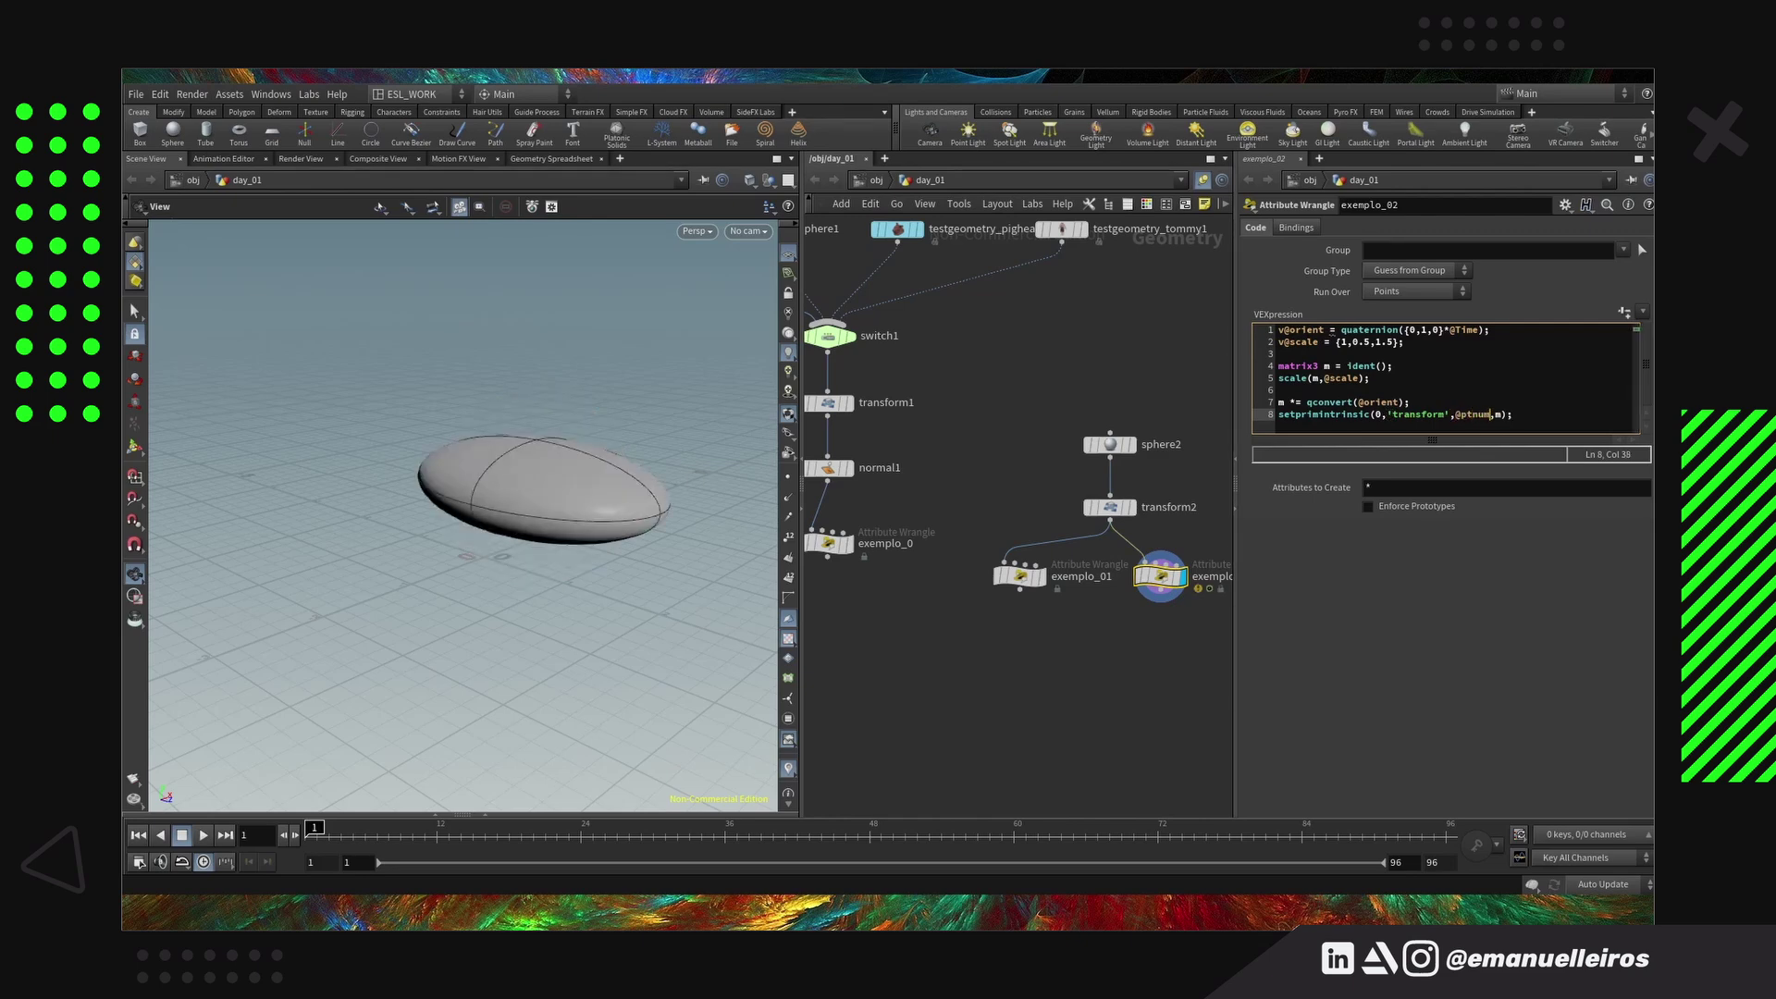
Rewrite the scale vector as set(1,ch('scale_y'),1.5) so its Y component comes from a channel
click(1335, 342)
text(set())
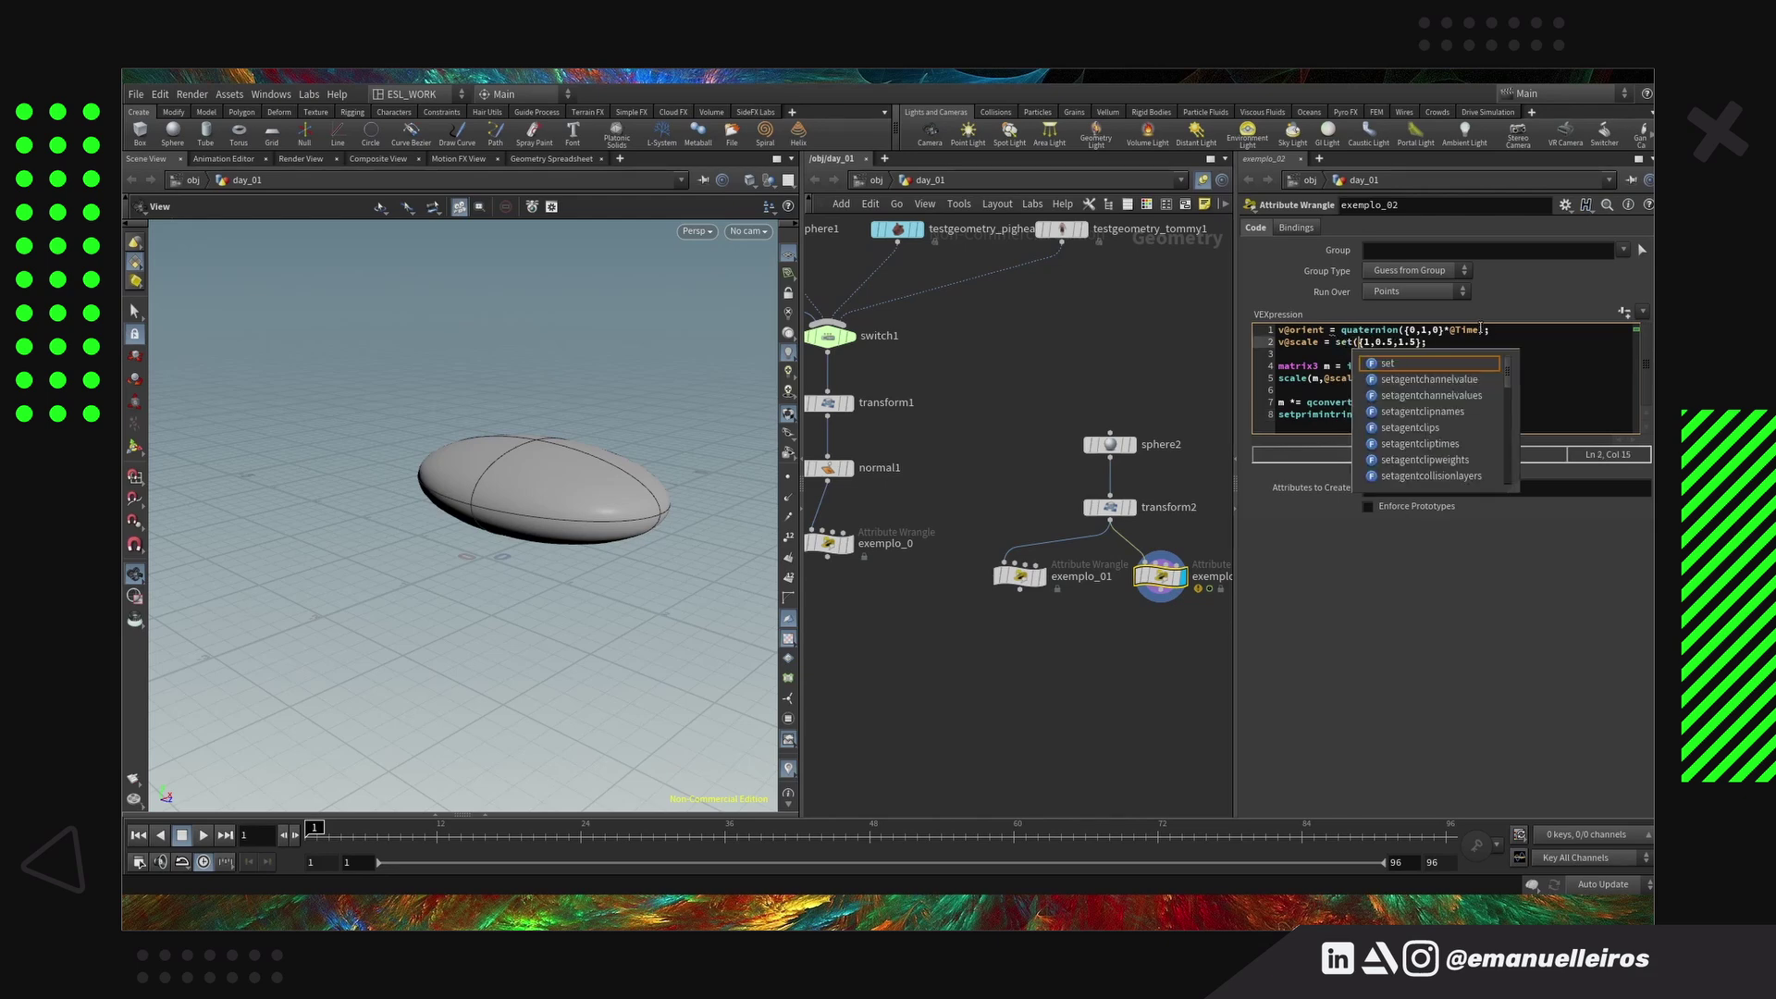
key(Right)
key(Right)
key(Right)
key(Right)
key(Right)
key(BackSpace)
key(BackSpace)
key(BackSpace)
key(BackSpace)
key(BackSpace)
key(BackSpace)
key(BackSpace)
key(BackSpace)
key(BackSpace)
key(BackSpace)
key(BackSpace)
key(Left)
text(1,ch('s)
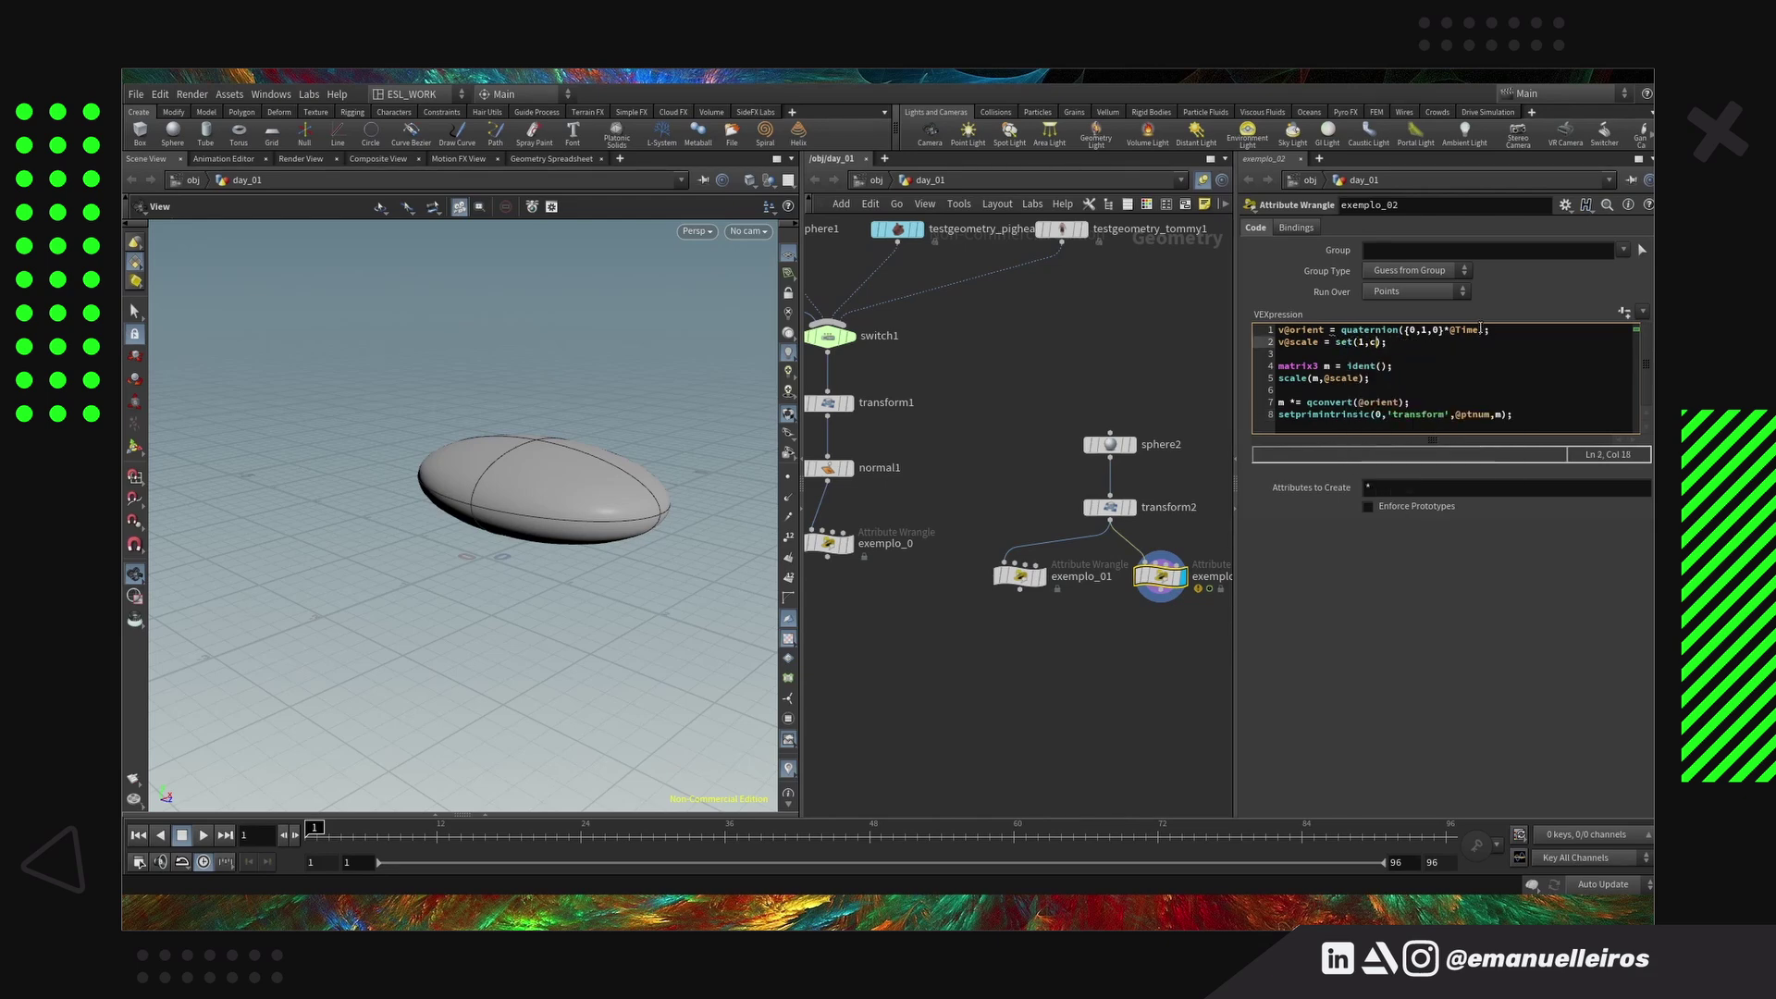
text(cale_y'),1.5)
Create the Scale Y parameter from the code's channel reference and set it to 0.596
click(1624, 311)
drag(1425, 530, 1560, 527)
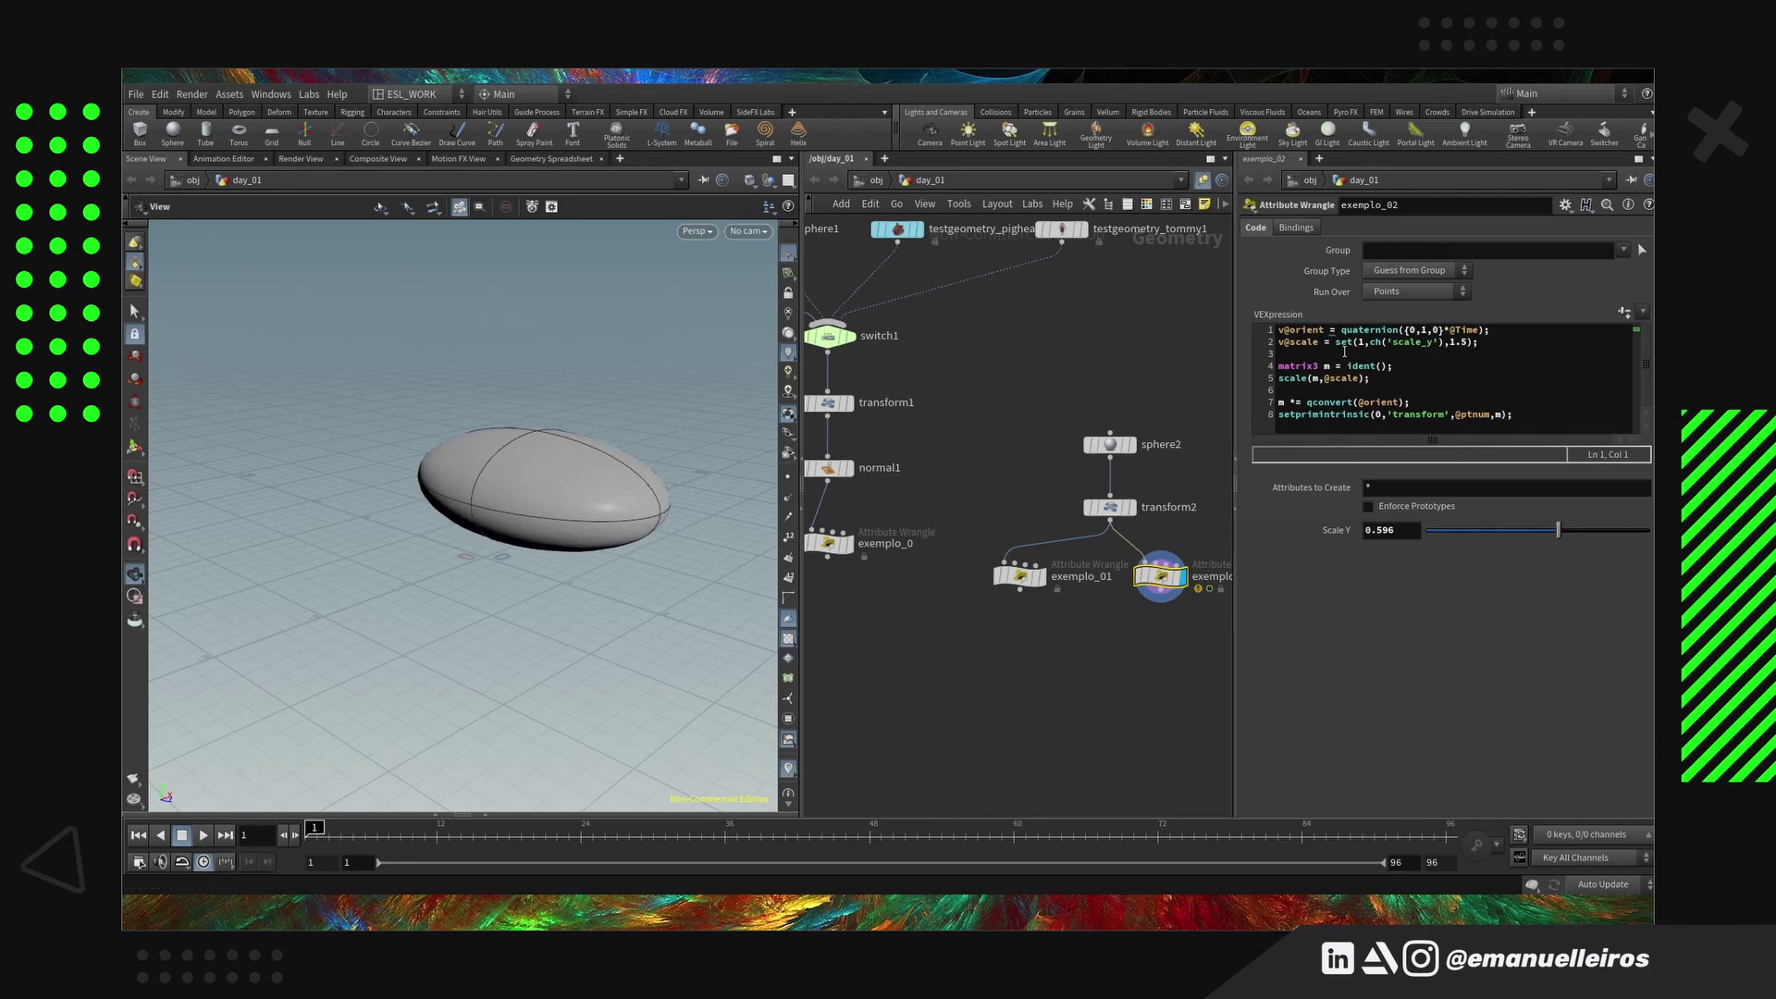
Play the timeline to check the sphere's rotation, and review the quaternion and scale_y expressions driving it
click(202, 835)
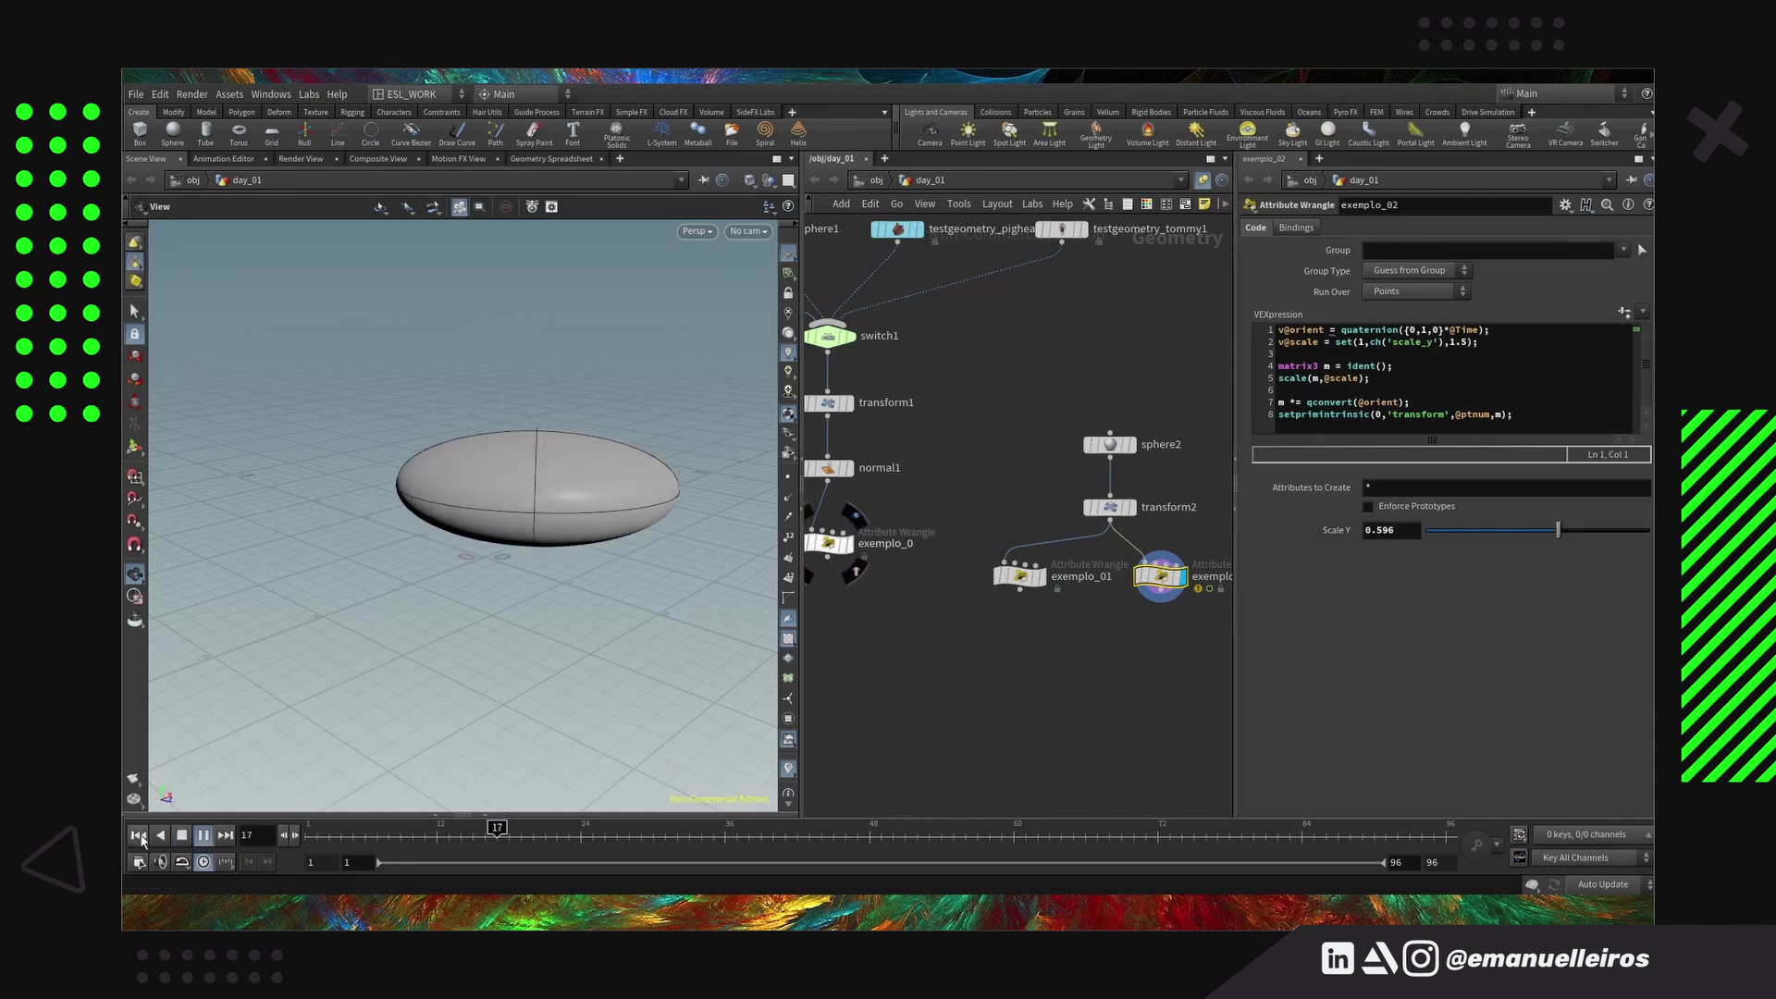
click(182, 836)
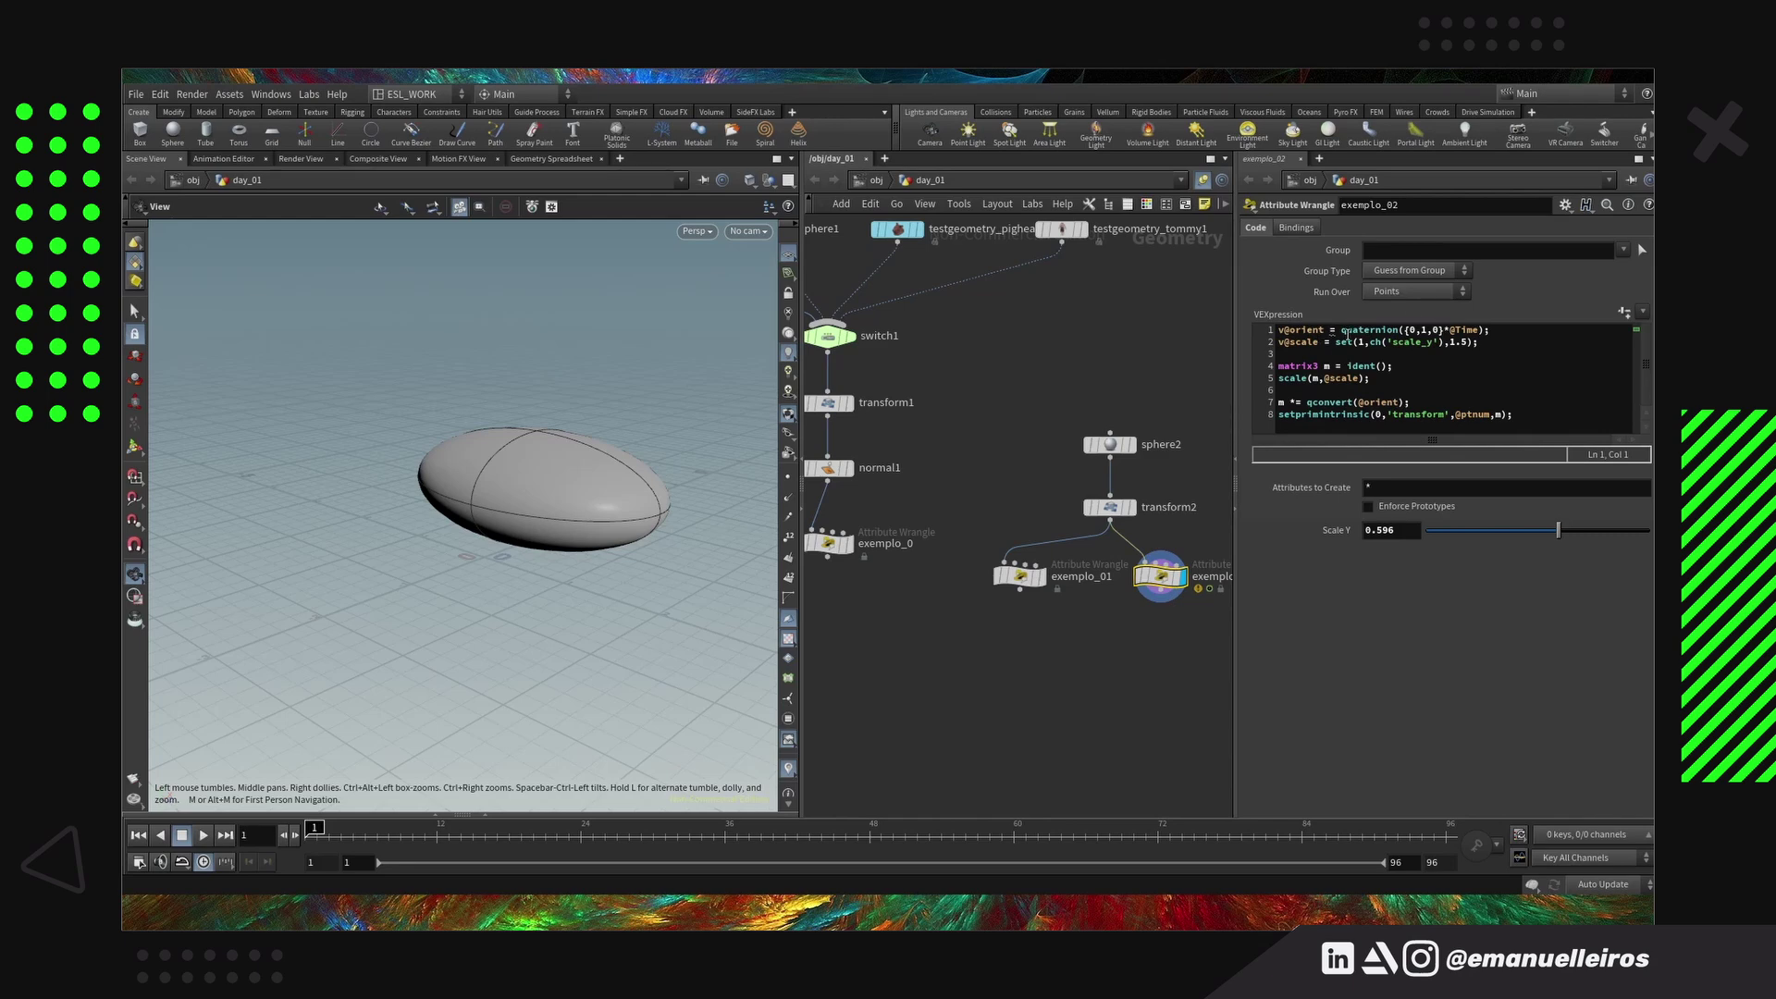
drag(1341, 332, 1480, 329)
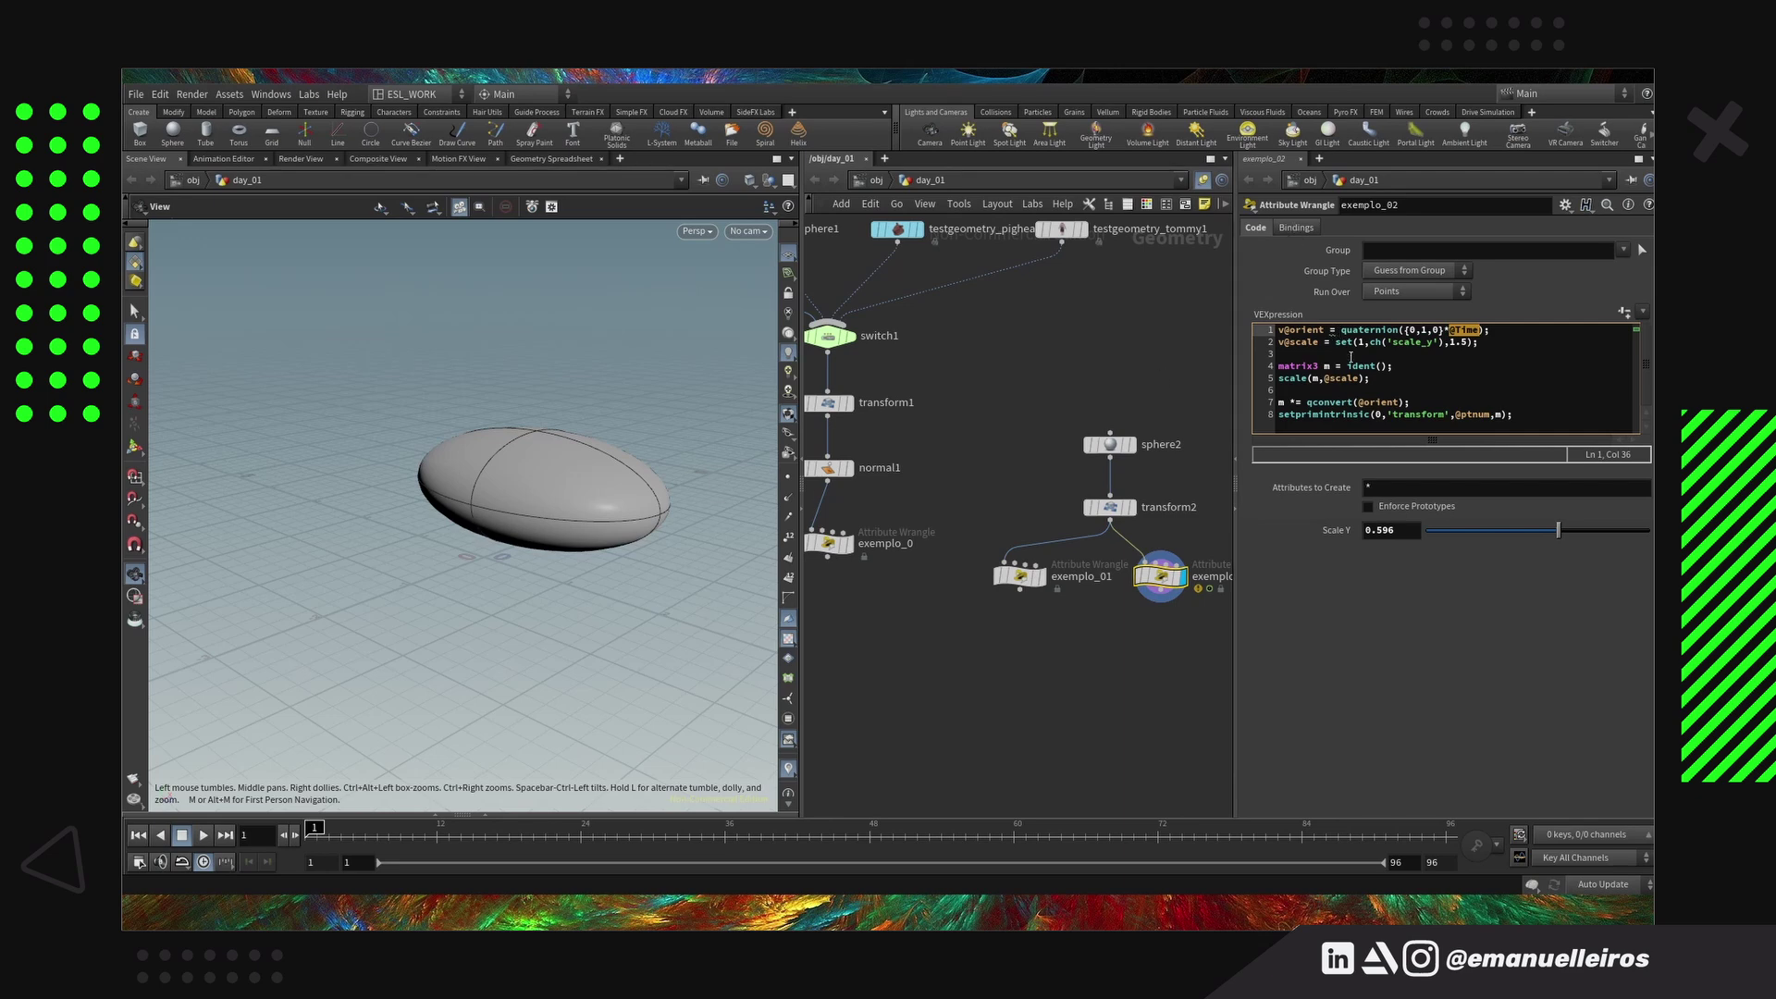
drag(1370, 341, 1442, 342)
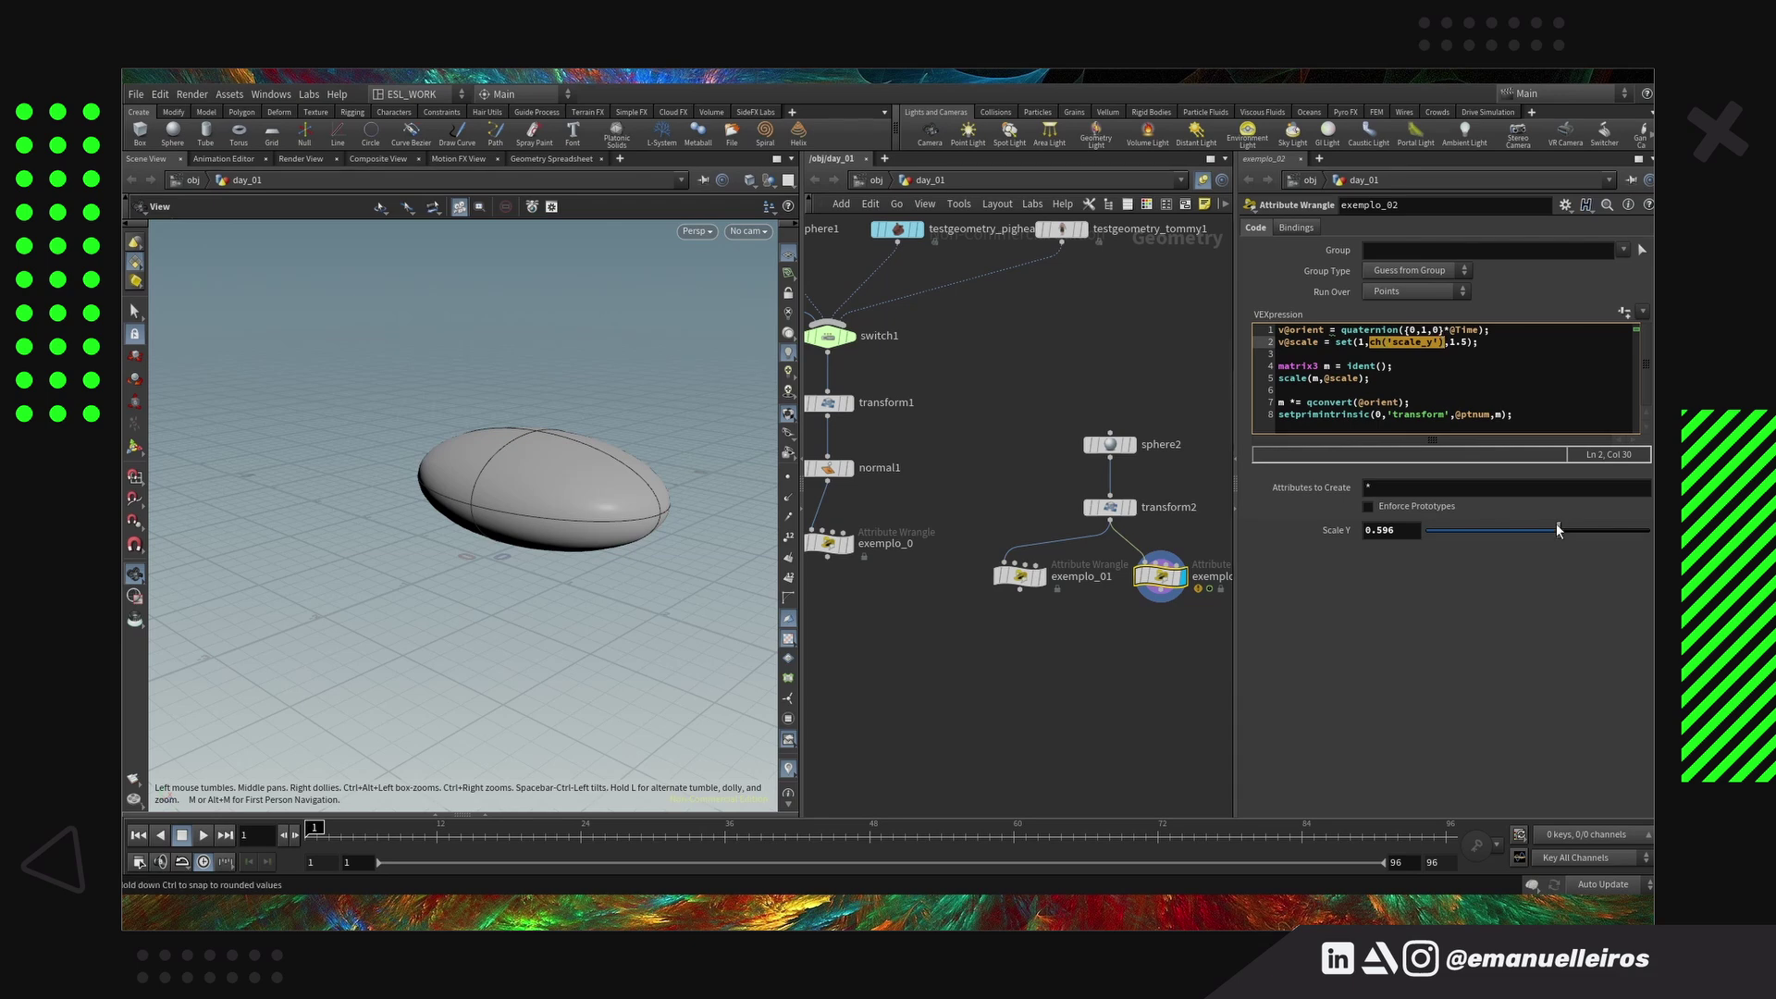
Set Scale Y to 0.56 and review the identity matrix declaration in the wrangle code
mouse_move(1560, 530)
mouse_down()
mouse_move(1510, 533)
mouse_move(1580, 533)
mouse_move(1485, 534)
mouse_move(1589, 529)
mouse_move(1529, 529)
mouse_move(1551, 528)
mouse_up()
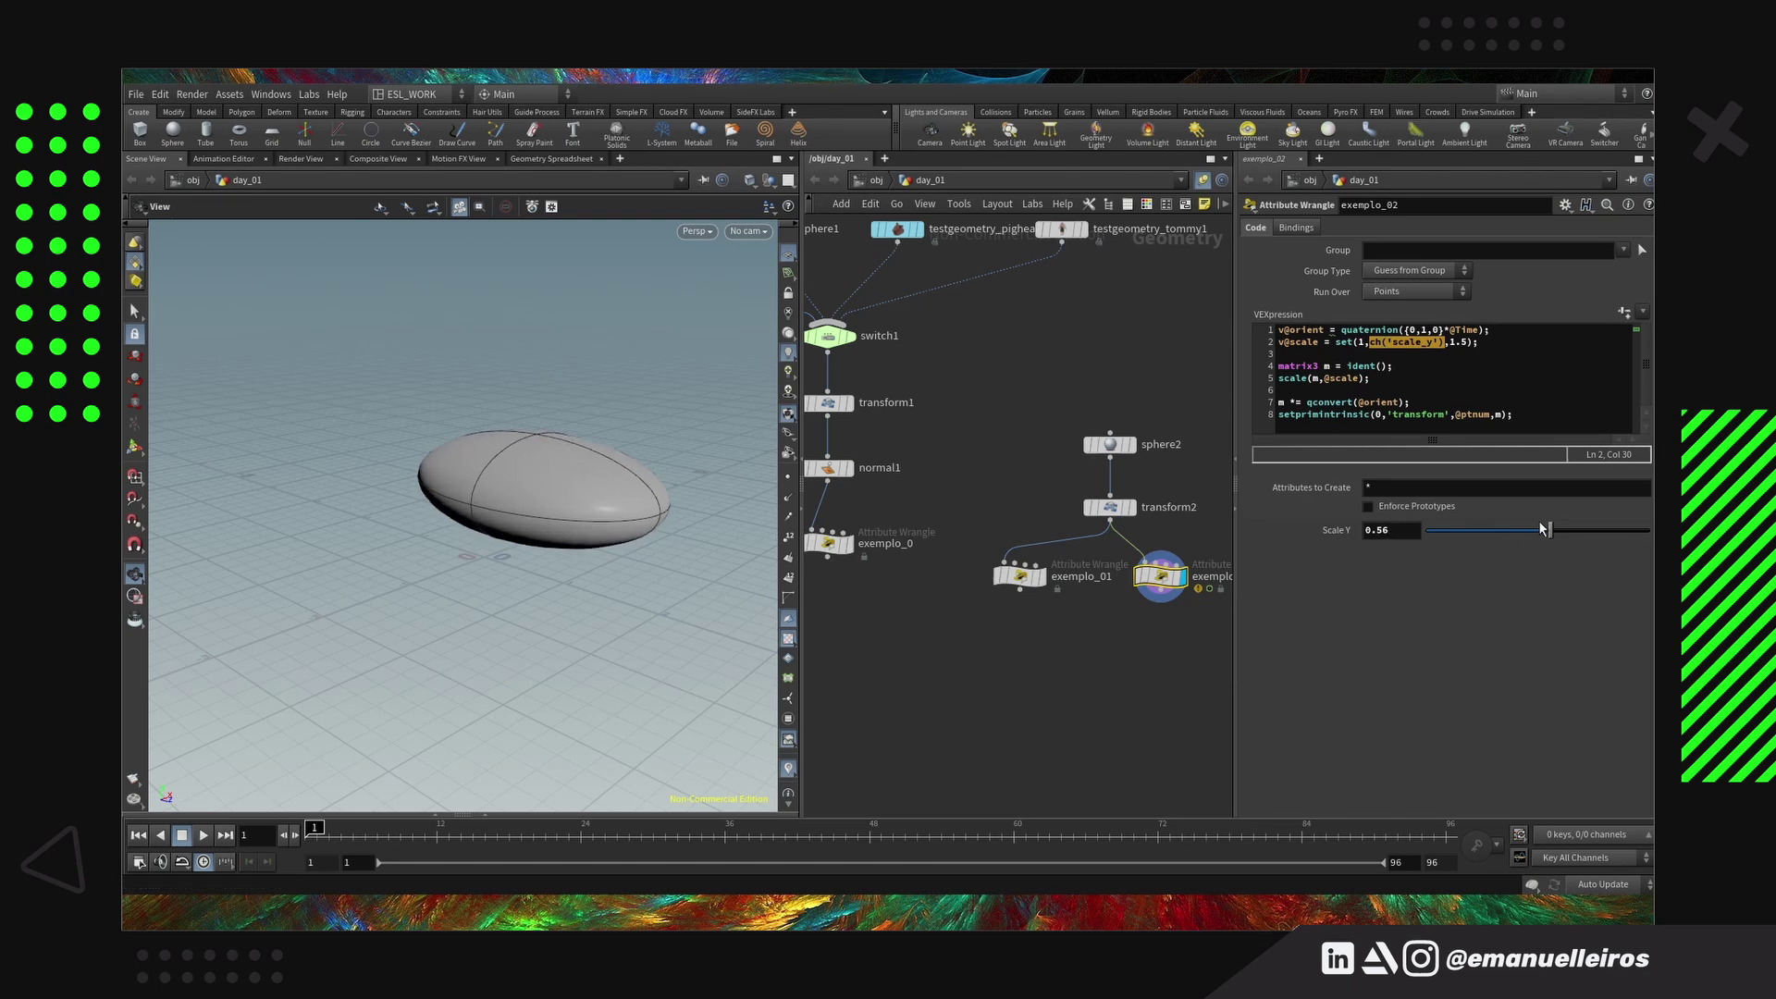
drag(1291, 366, 1376, 379)
key(Down)
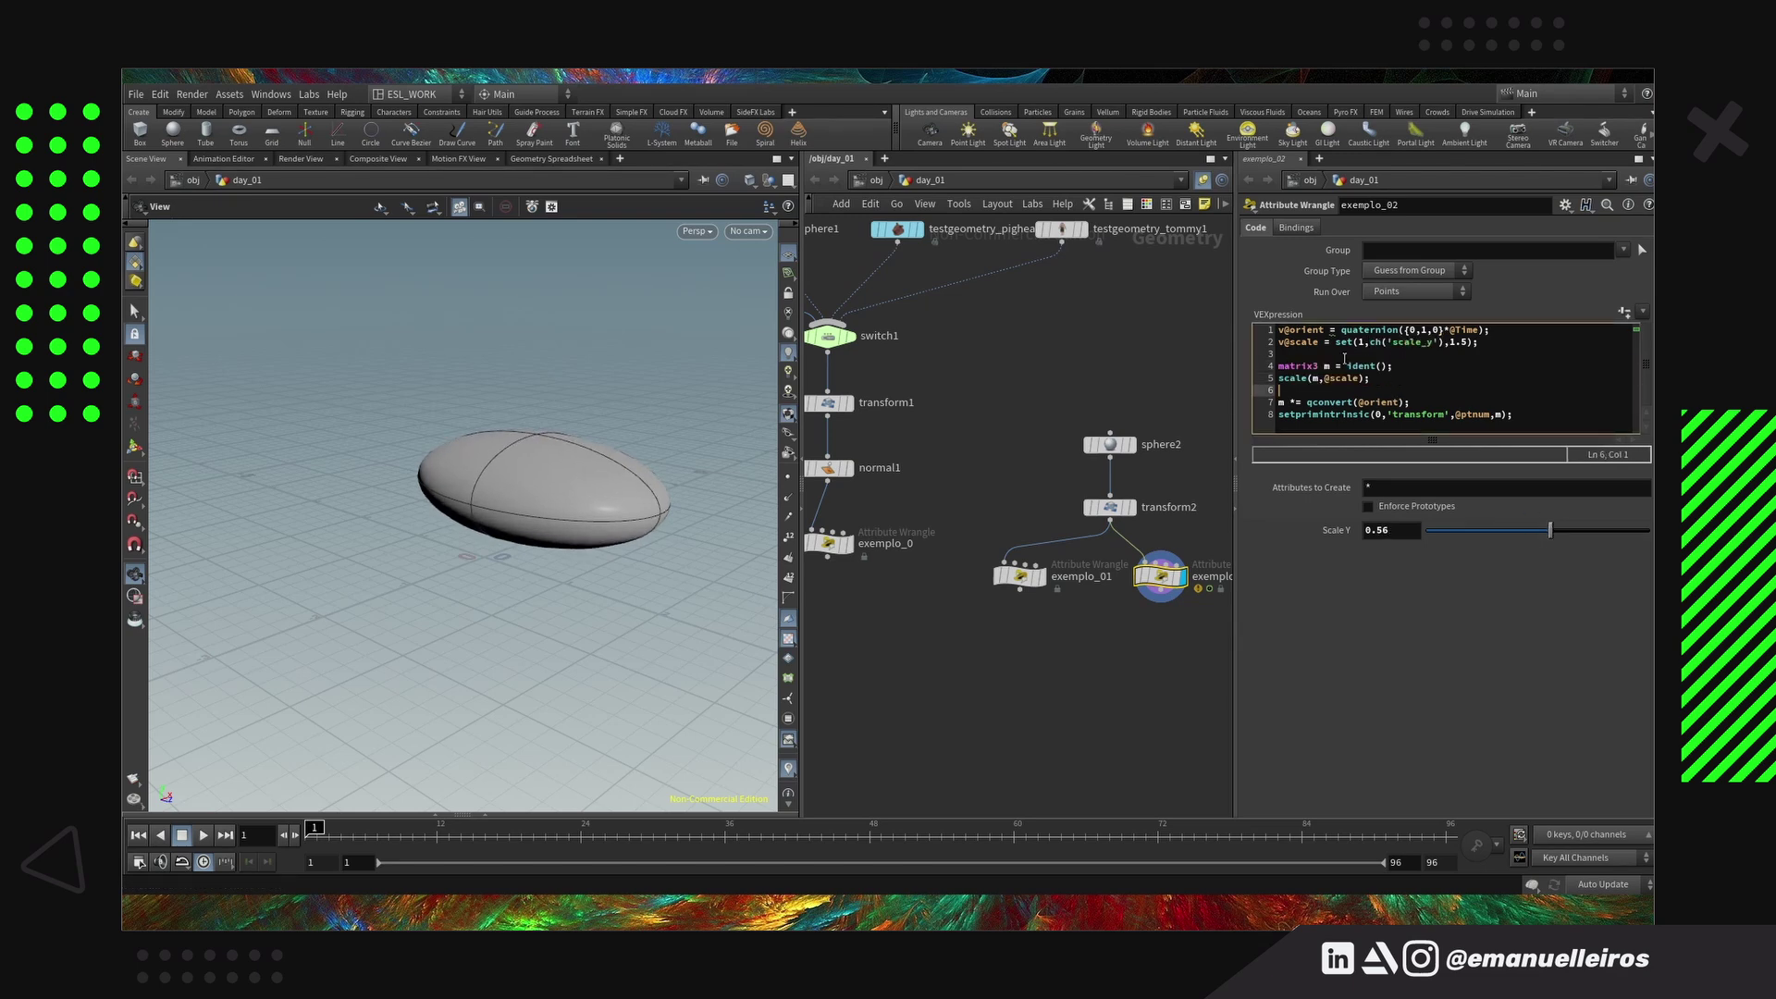
drag(1295, 367, 1393, 365)
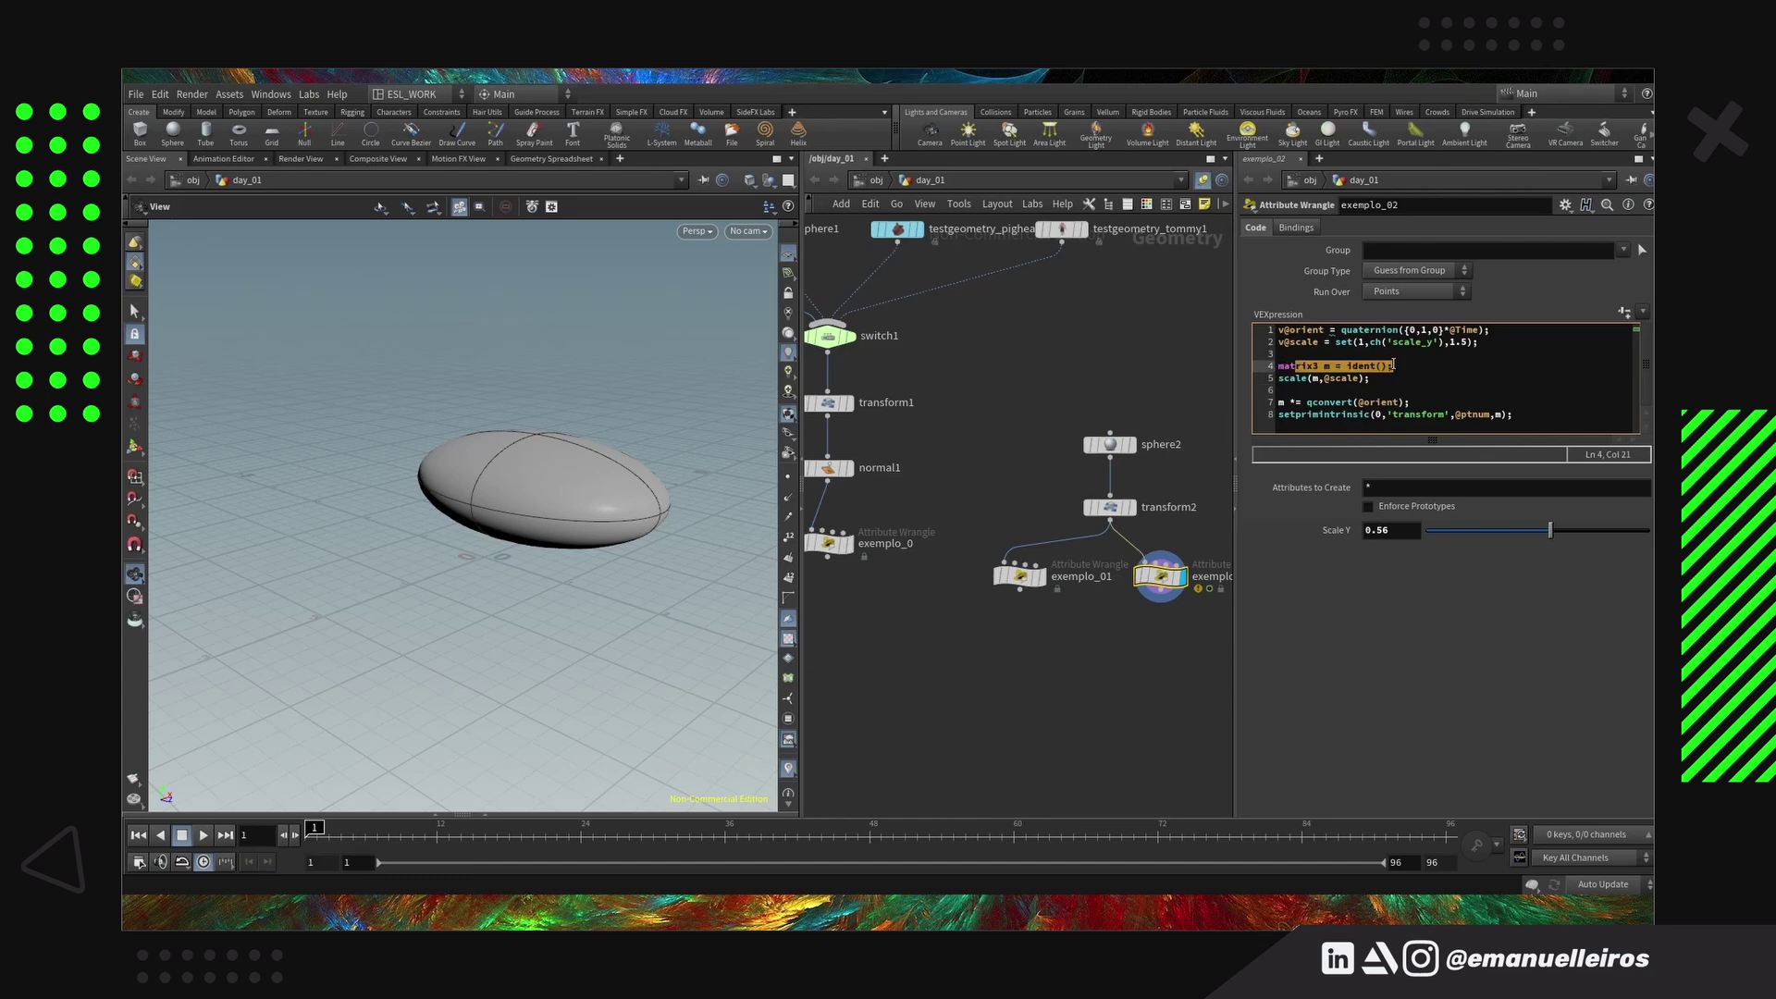
key(Down)
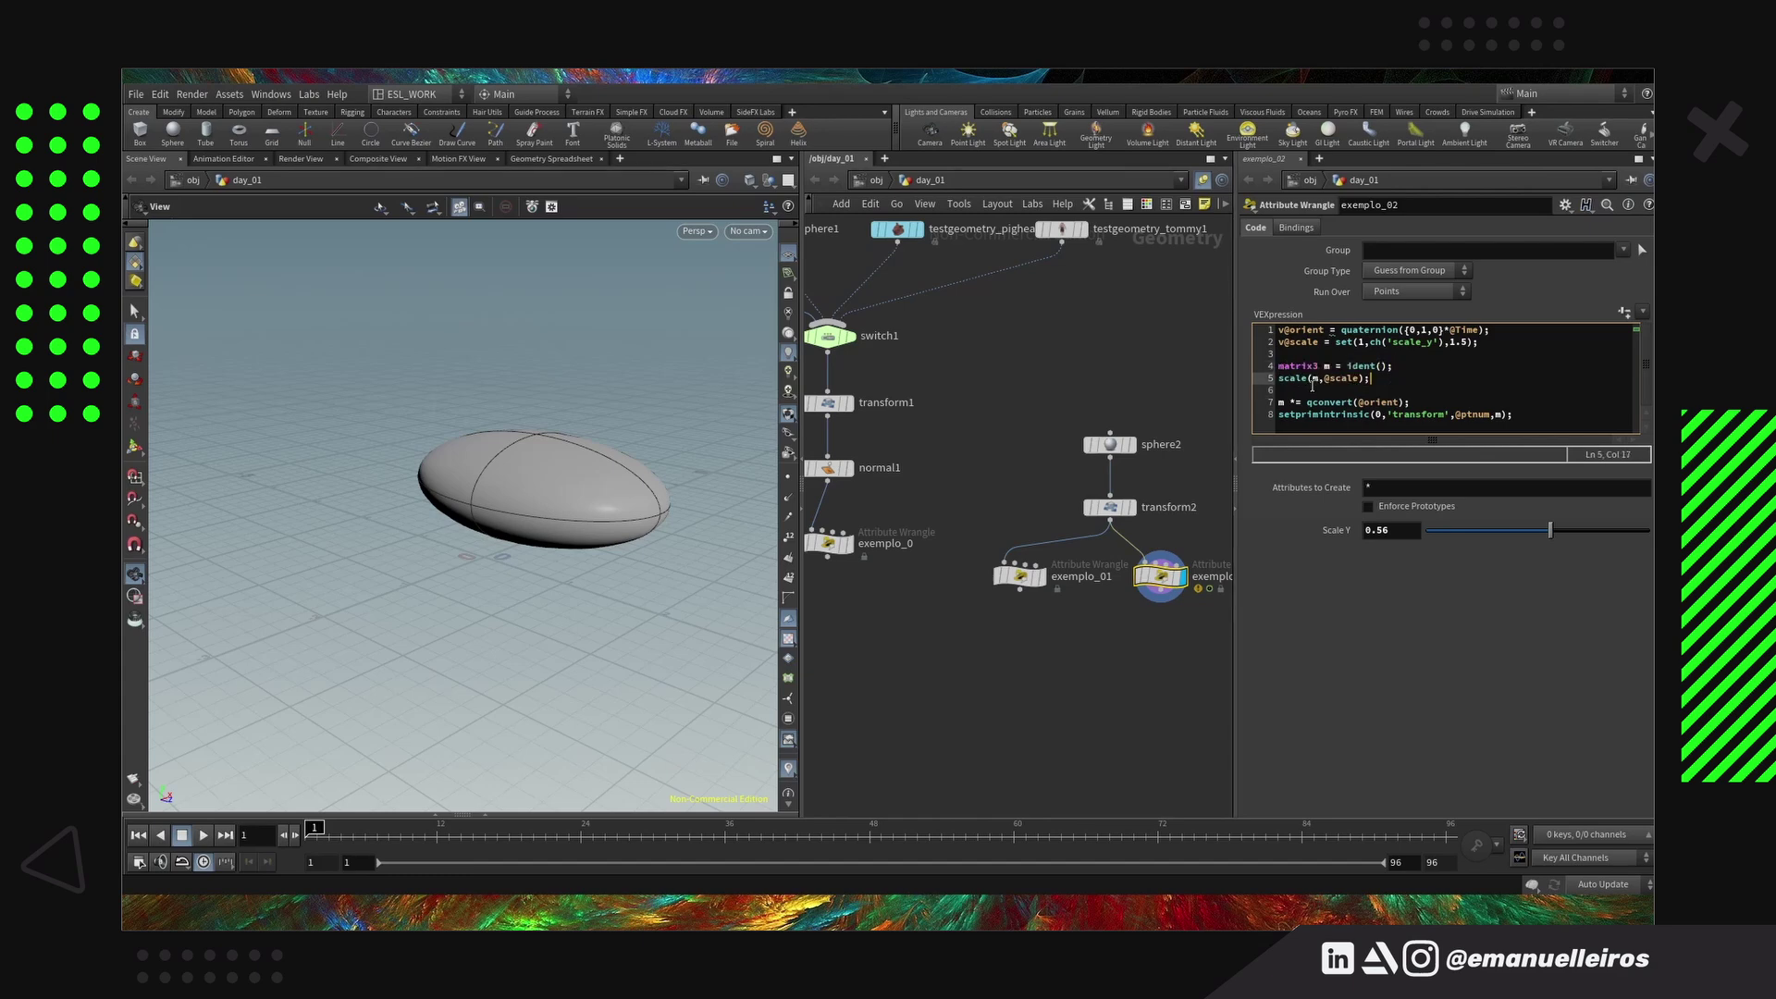
drag(1277, 403, 1412, 403)
drag(1290, 331, 1348, 330)
drag(1281, 414, 1503, 414)
click(1535, 410)
click(1503, 413)
click(1326, 366)
click(1315, 377)
click(1281, 402)
Set Scale Y to 0.57
key(Up)
key(Up)
key(Up)
drag(1551, 531, 1553, 531)
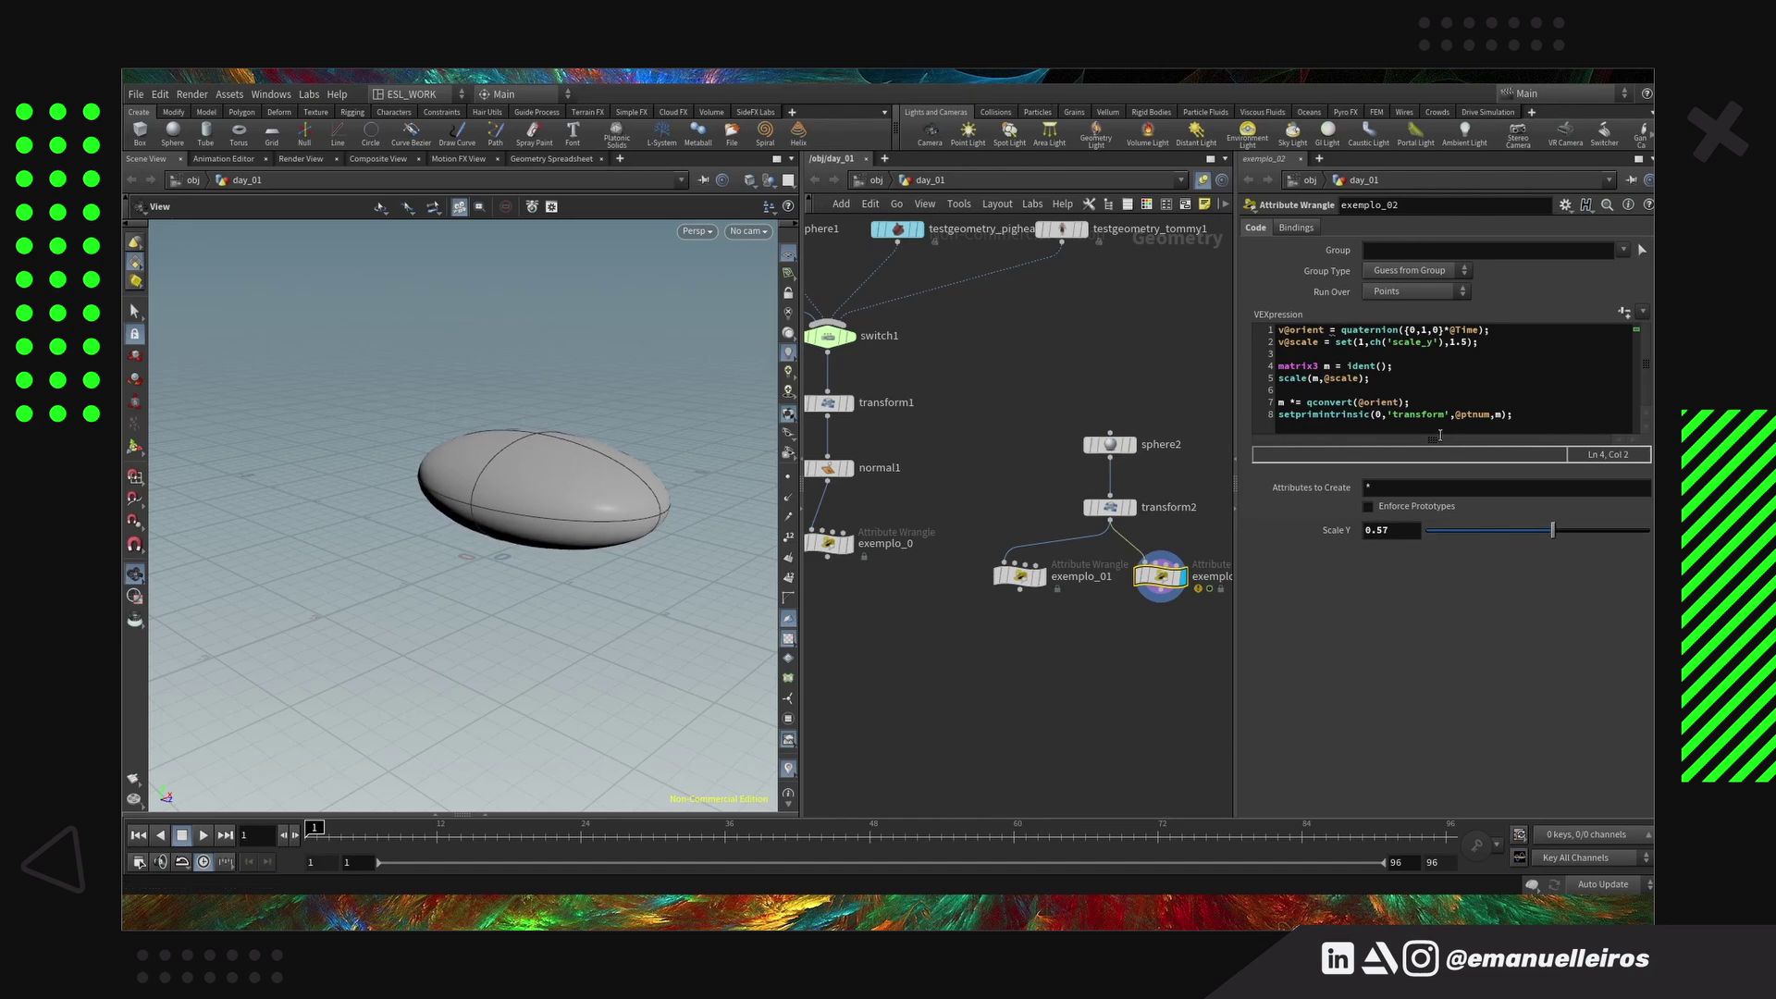
drag(1283, 342, 1315, 343)
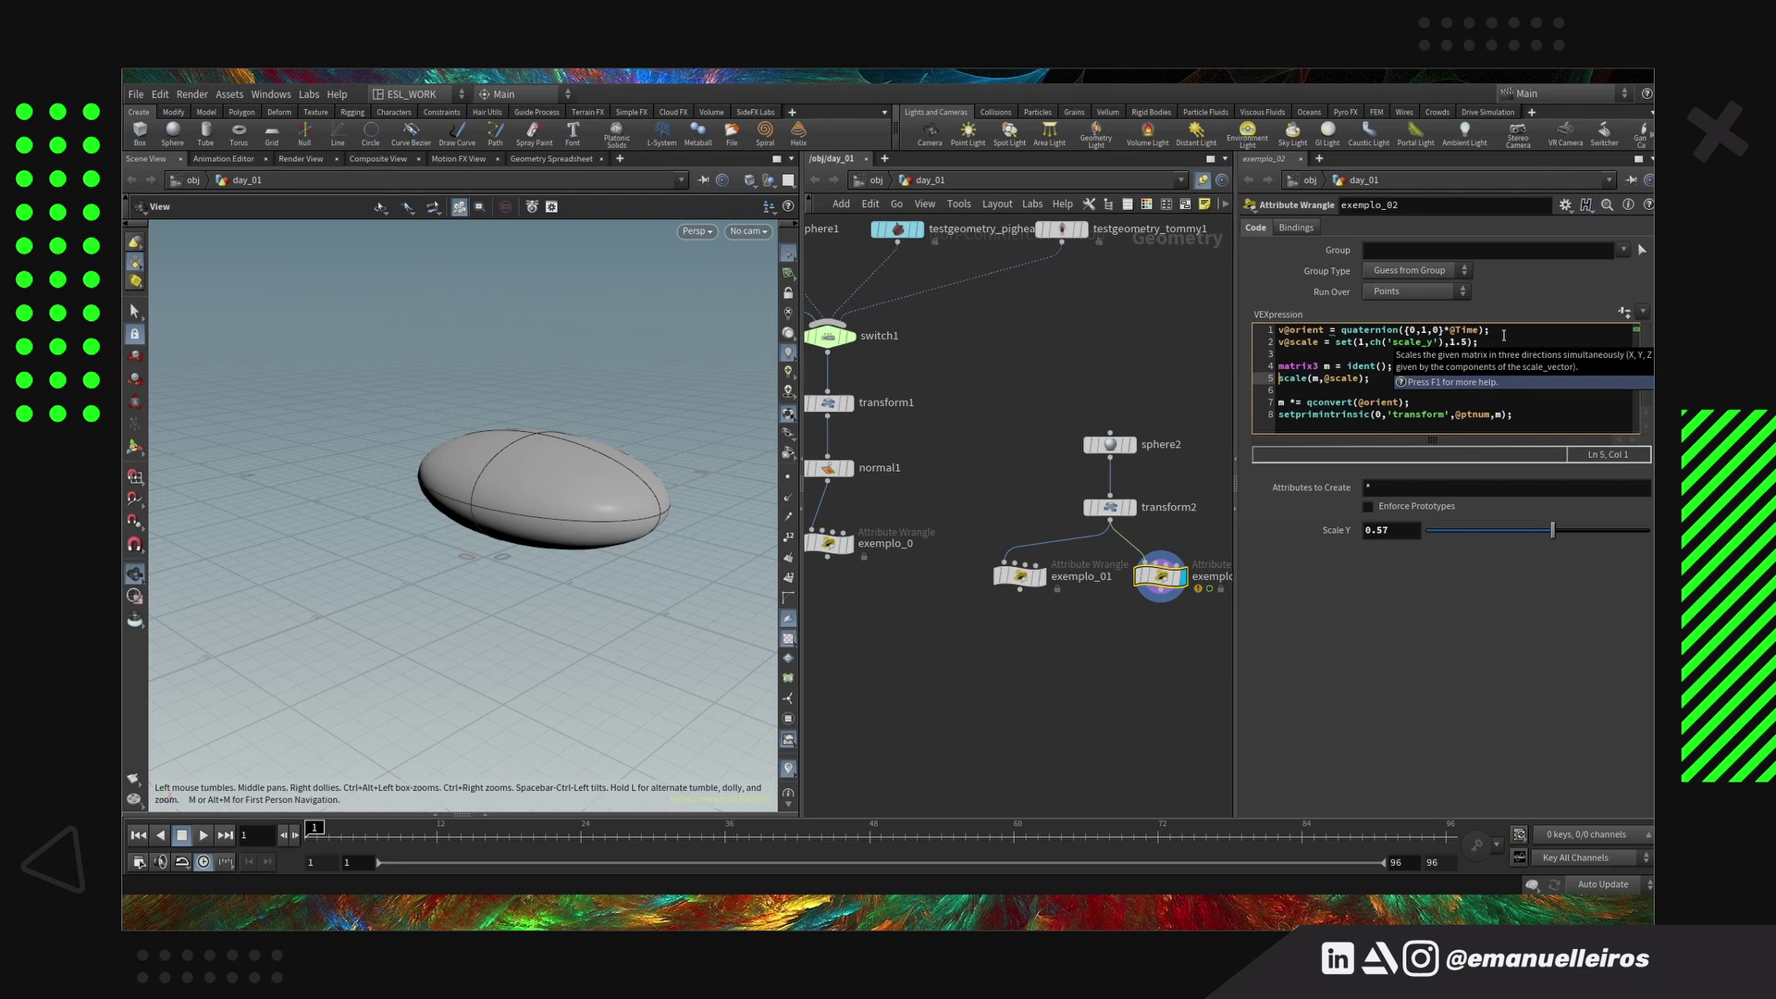
text(m =)
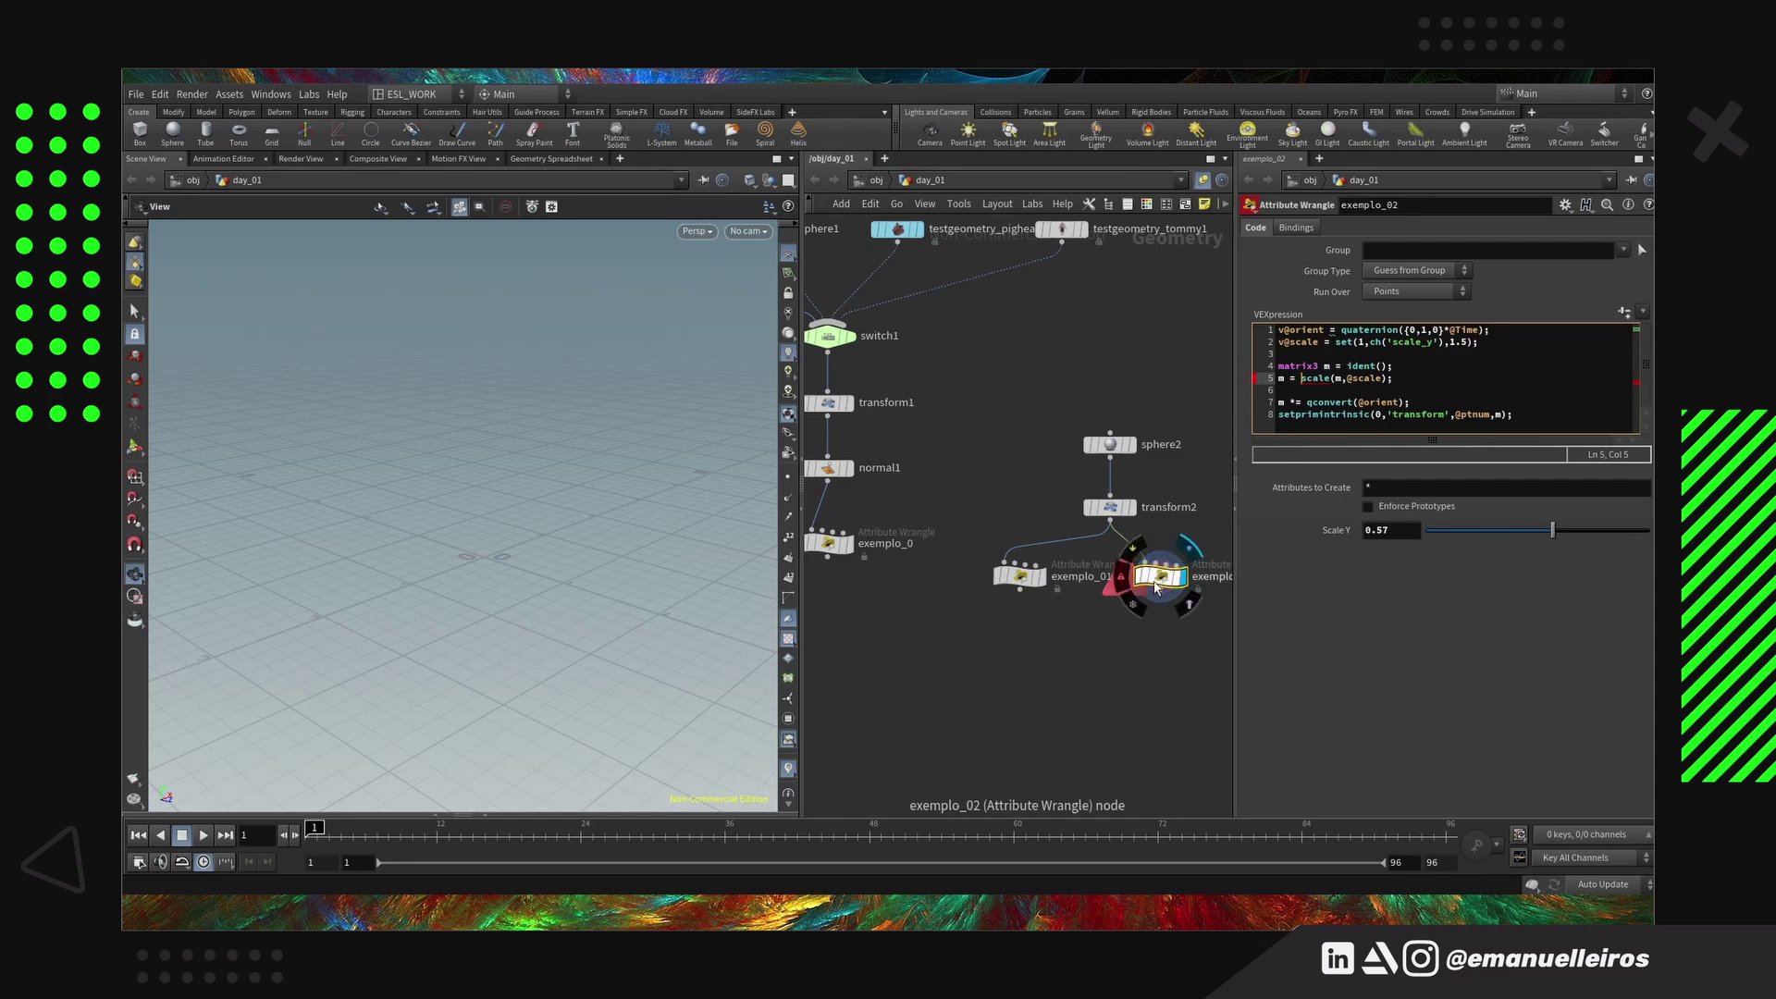
click(1126, 576)
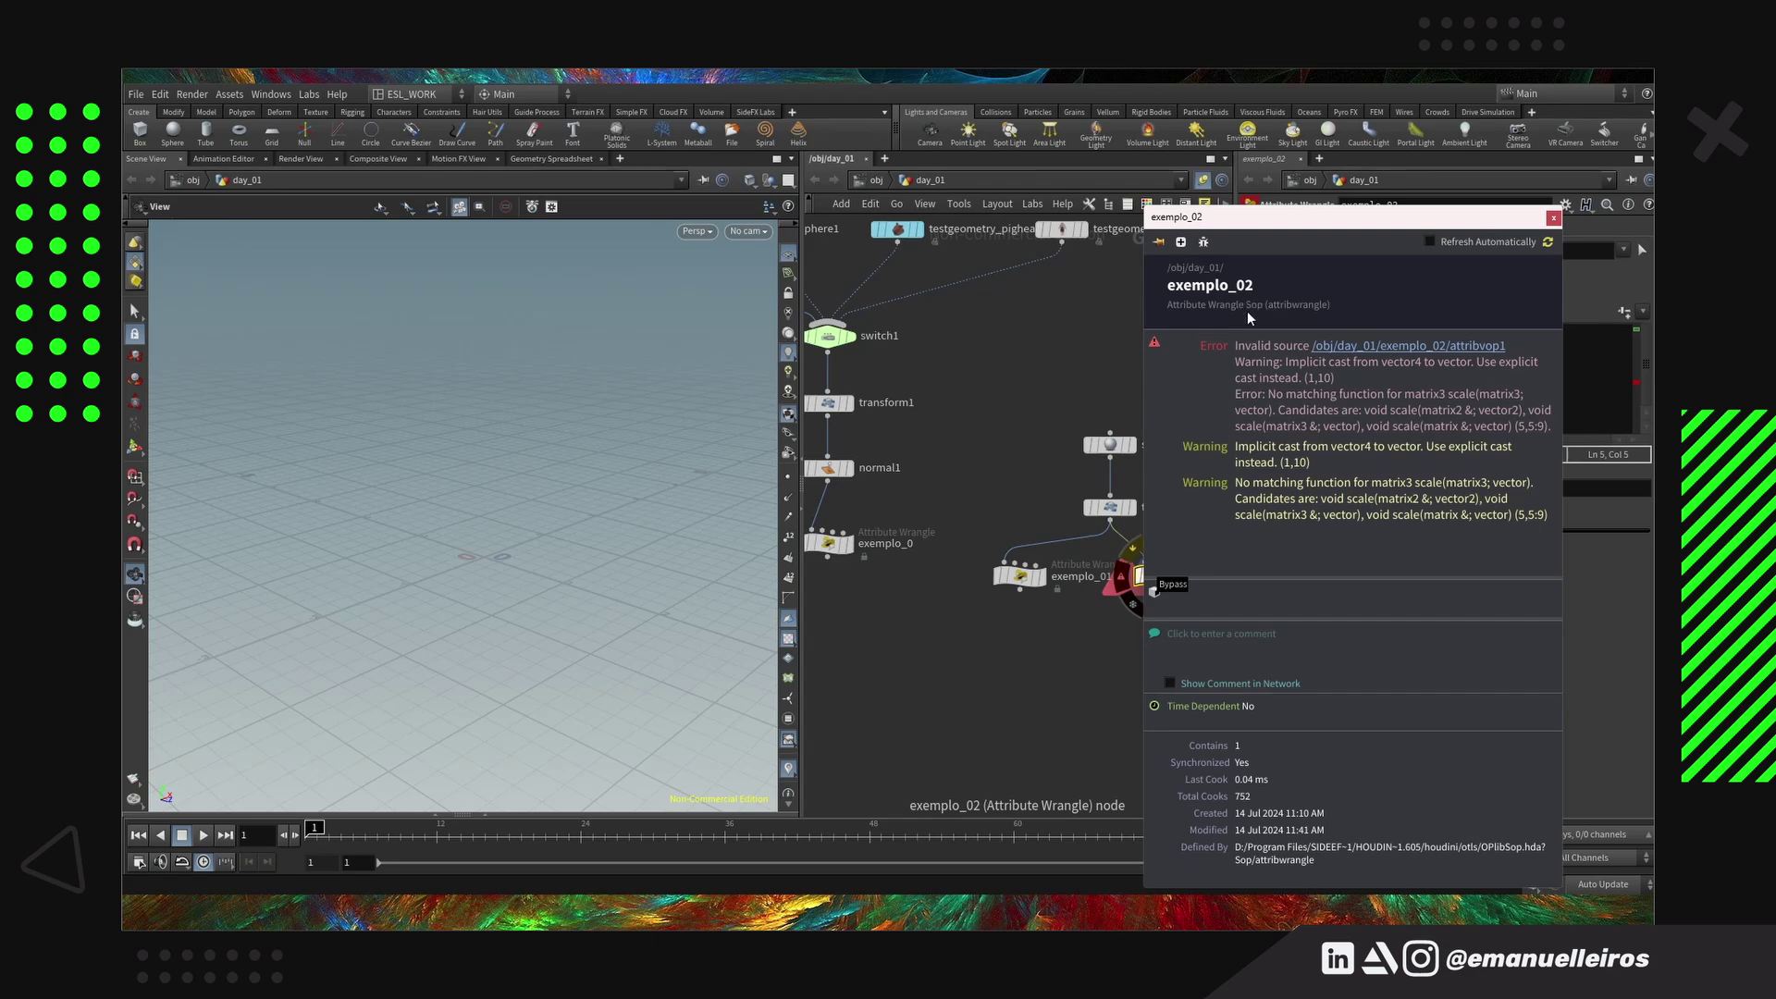
key(Escape)
double_click(1309, 380)
click(1327, 379)
key(BackSpace)
key(BackSpace)
key(BackSpace)
key(BackSpace)
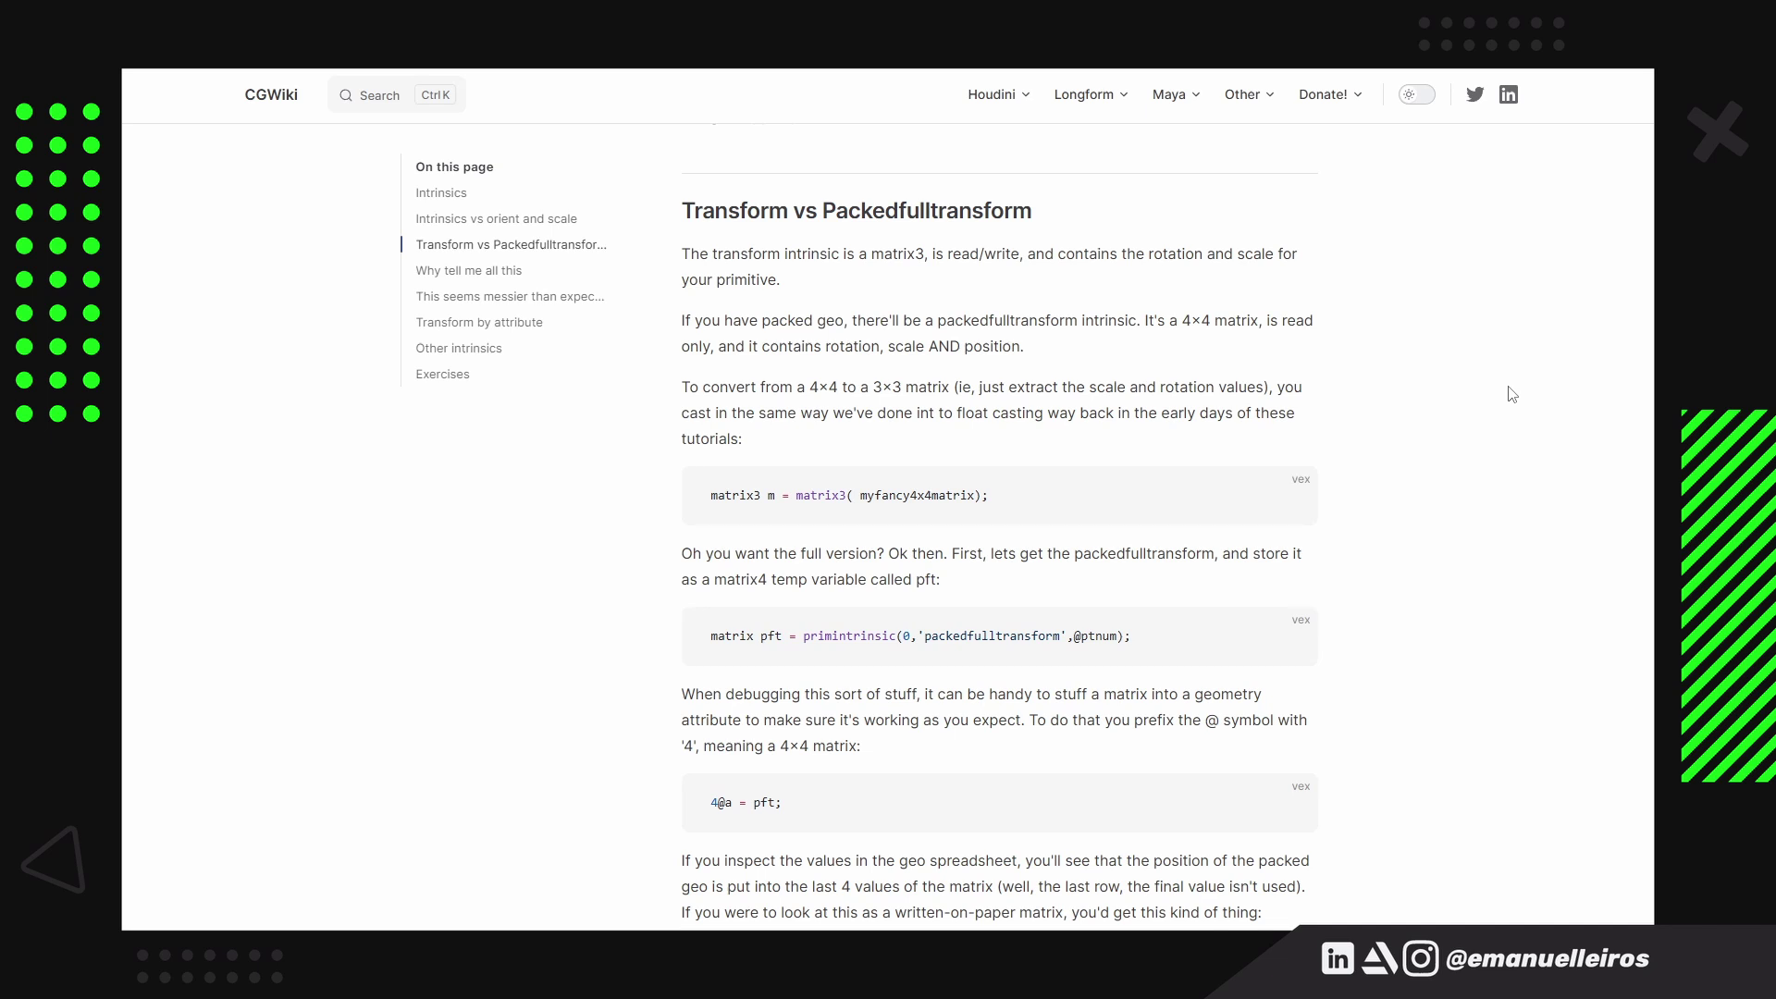
Switch to the CGWiki page and read how a 4×4 matrix is cast to a matrix3 under Transform vs Packedfulltransform
scroll(1512, 395, down, 1)
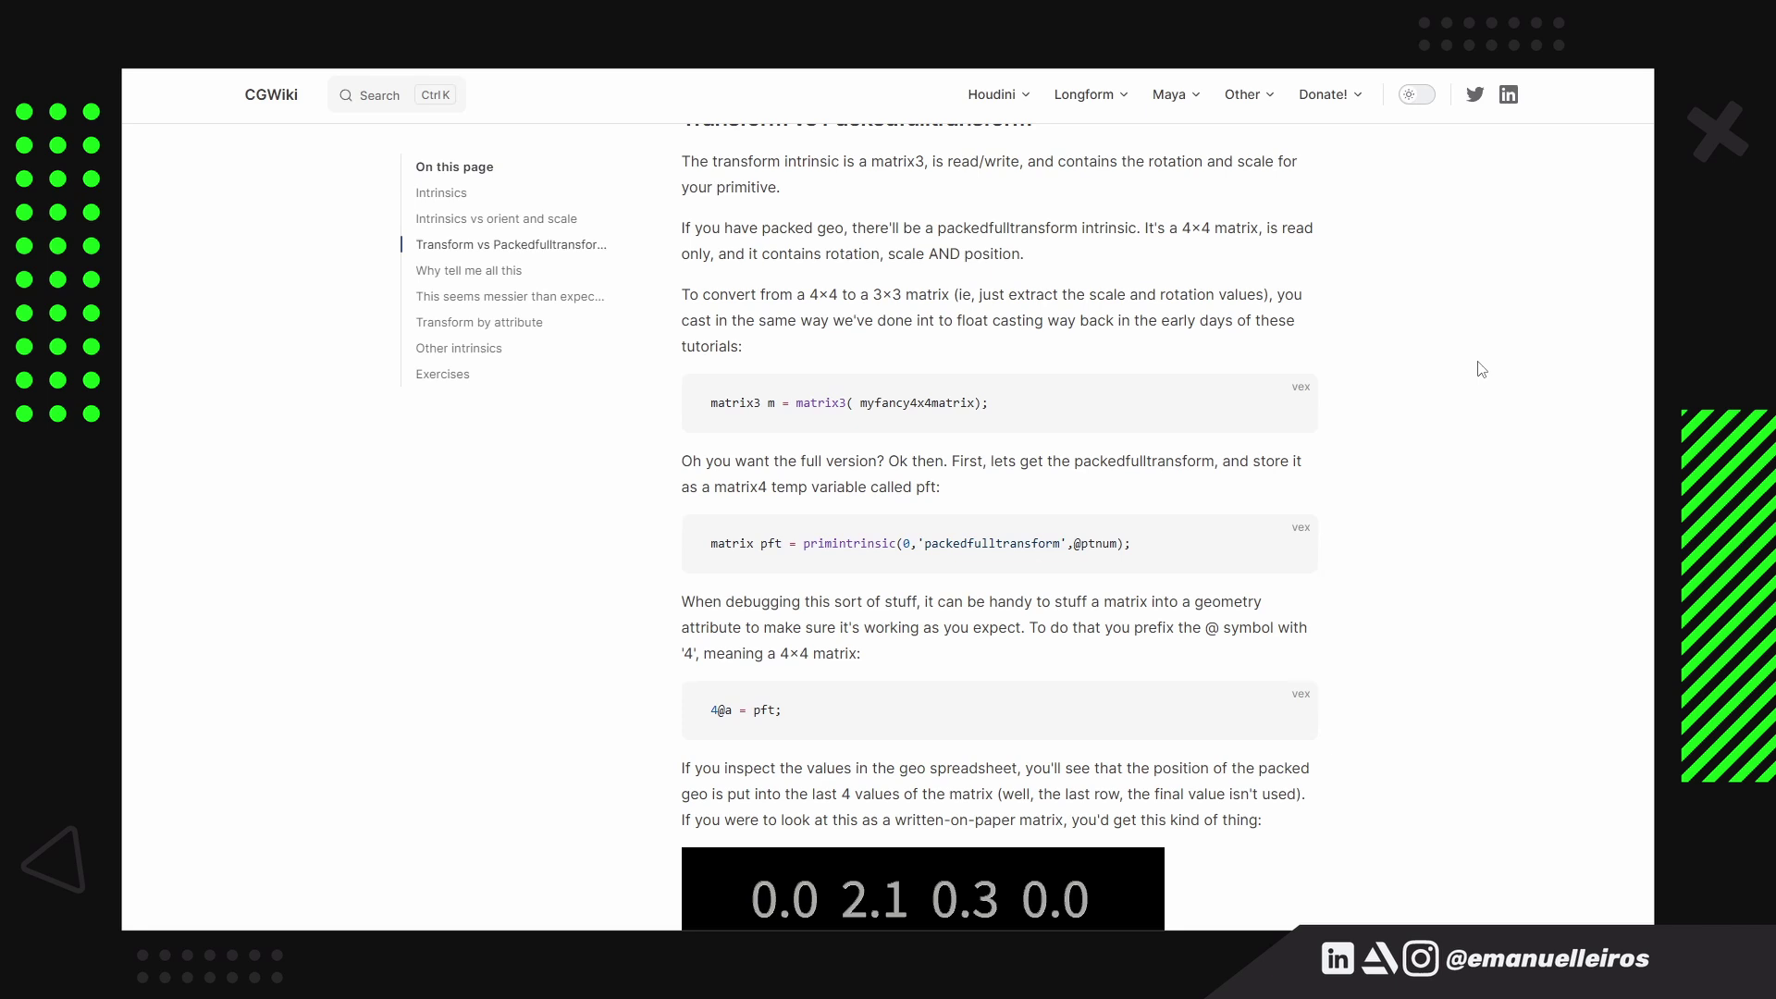
scroll(1481, 369, down, 1)
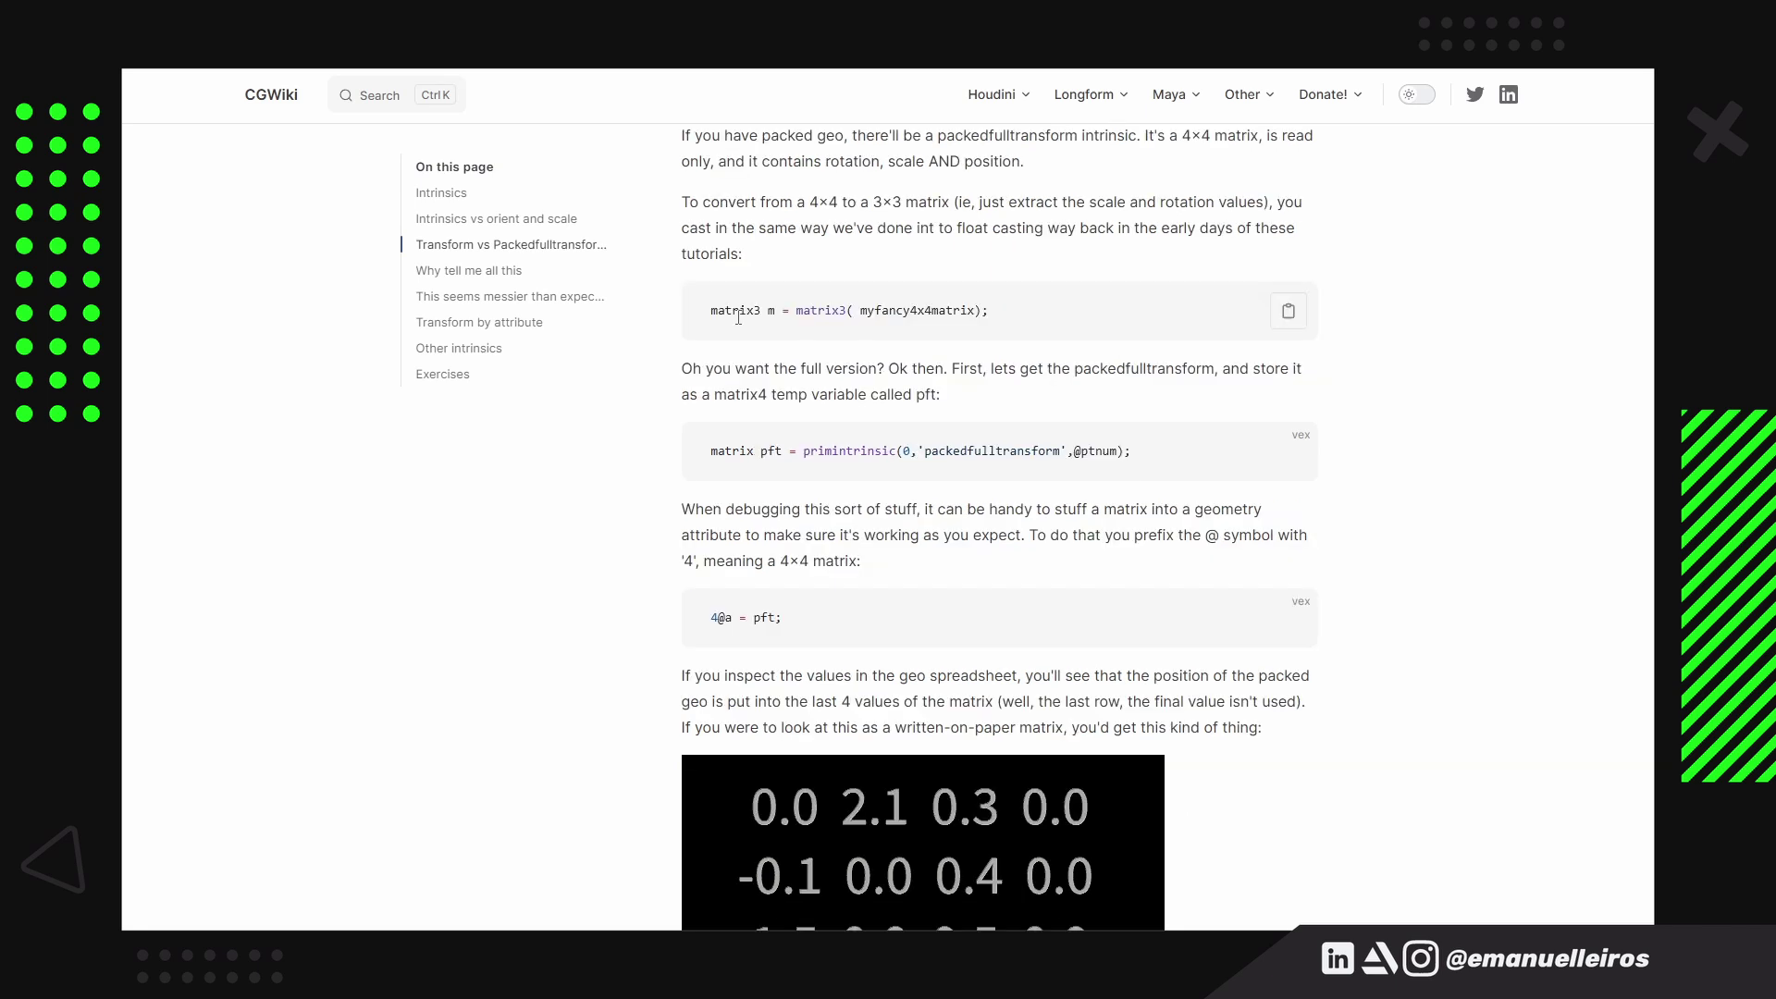
double_click(808, 314)
click(624, 474)
Examine the CGWiki example that stores the packedfulltransform intrinsic in the matrix variable pft with primintrinsic
double_click(753, 398)
click(736, 447)
double_click(736, 447)
click(777, 449)
double_click(777, 449)
double_click(847, 451)
click(850, 464)
double_click(850, 460)
double_click(979, 455)
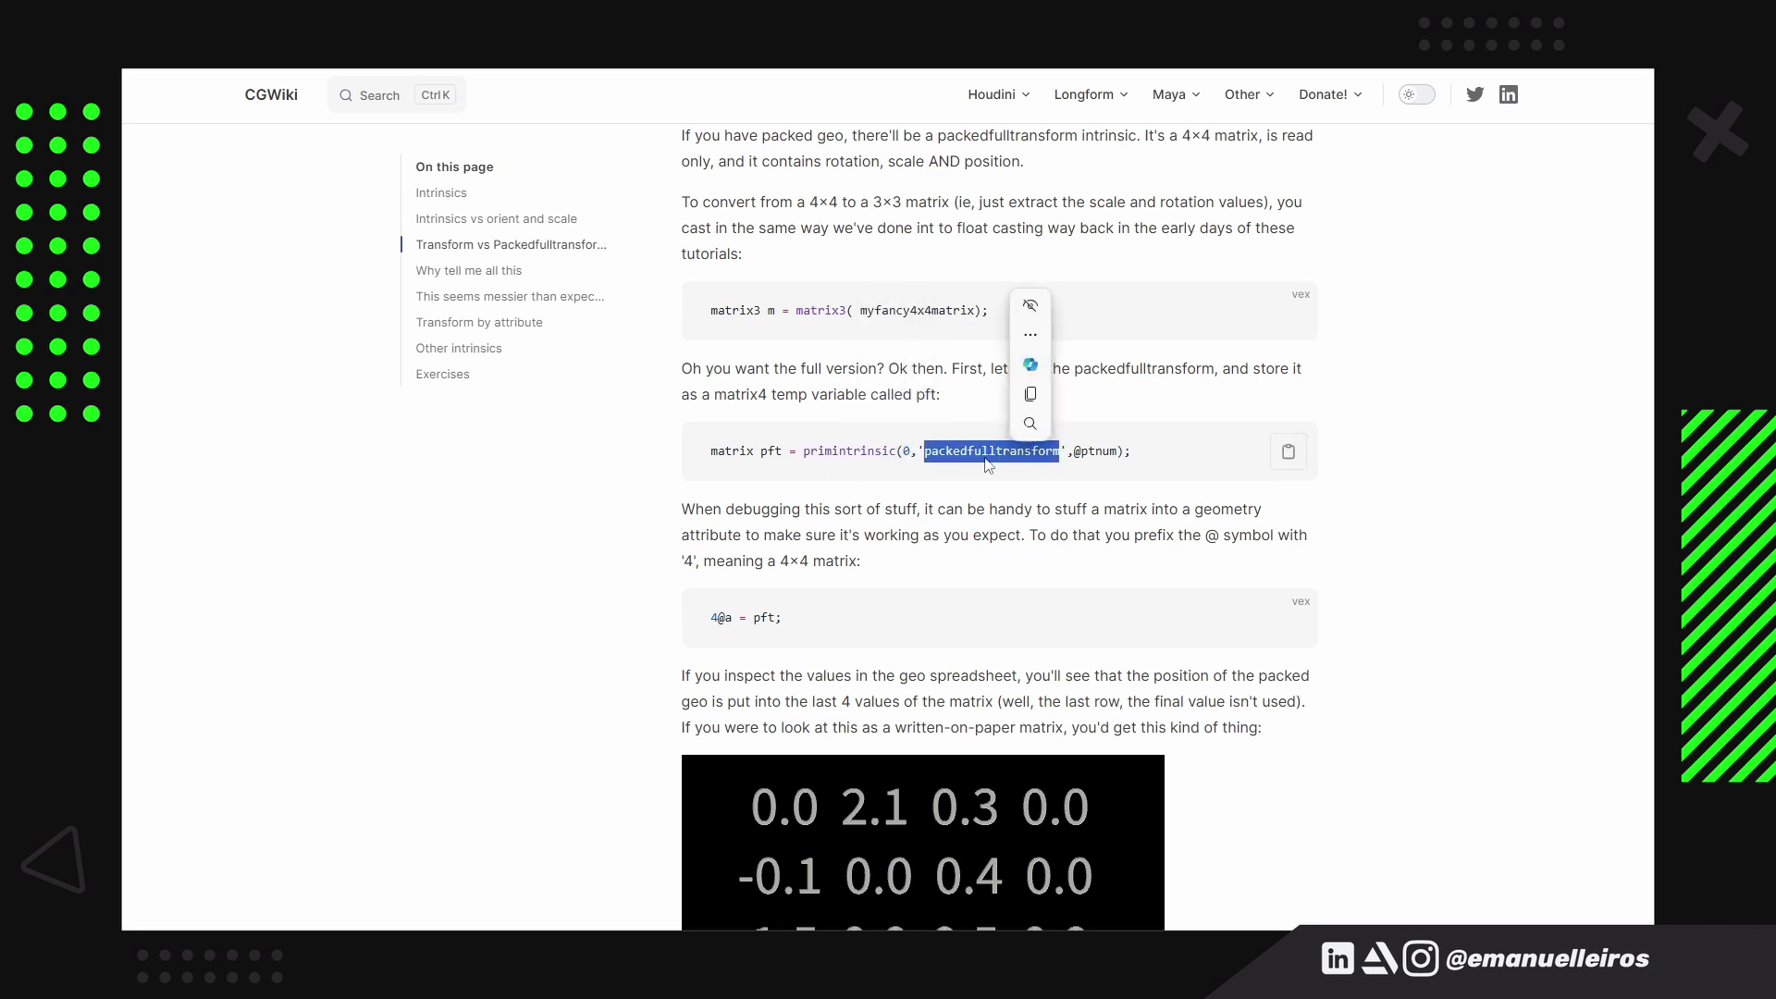
click(1071, 472)
drag(1215, 451, 747, 455)
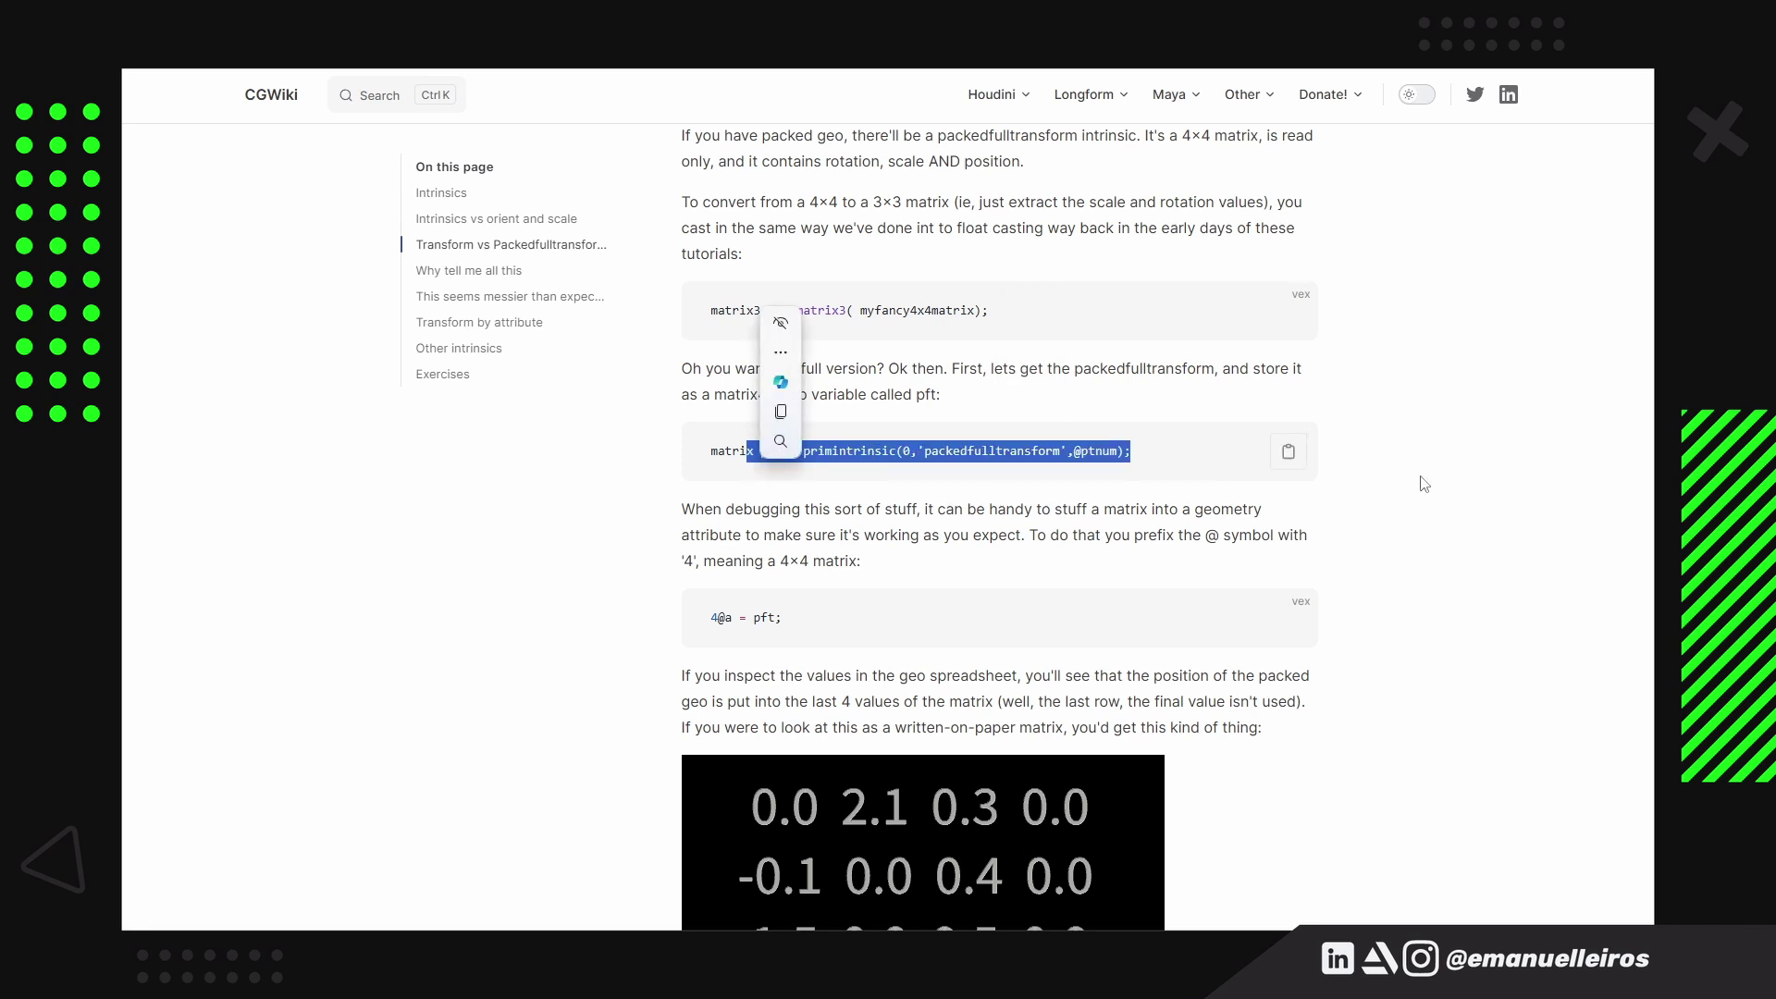
click(1425, 484)
Read about the 4@a matrix attribute, the rotation, scale and translation regions of a 4×4 matrix, and the sections that follow
scroll(1378, 467, down, 2)
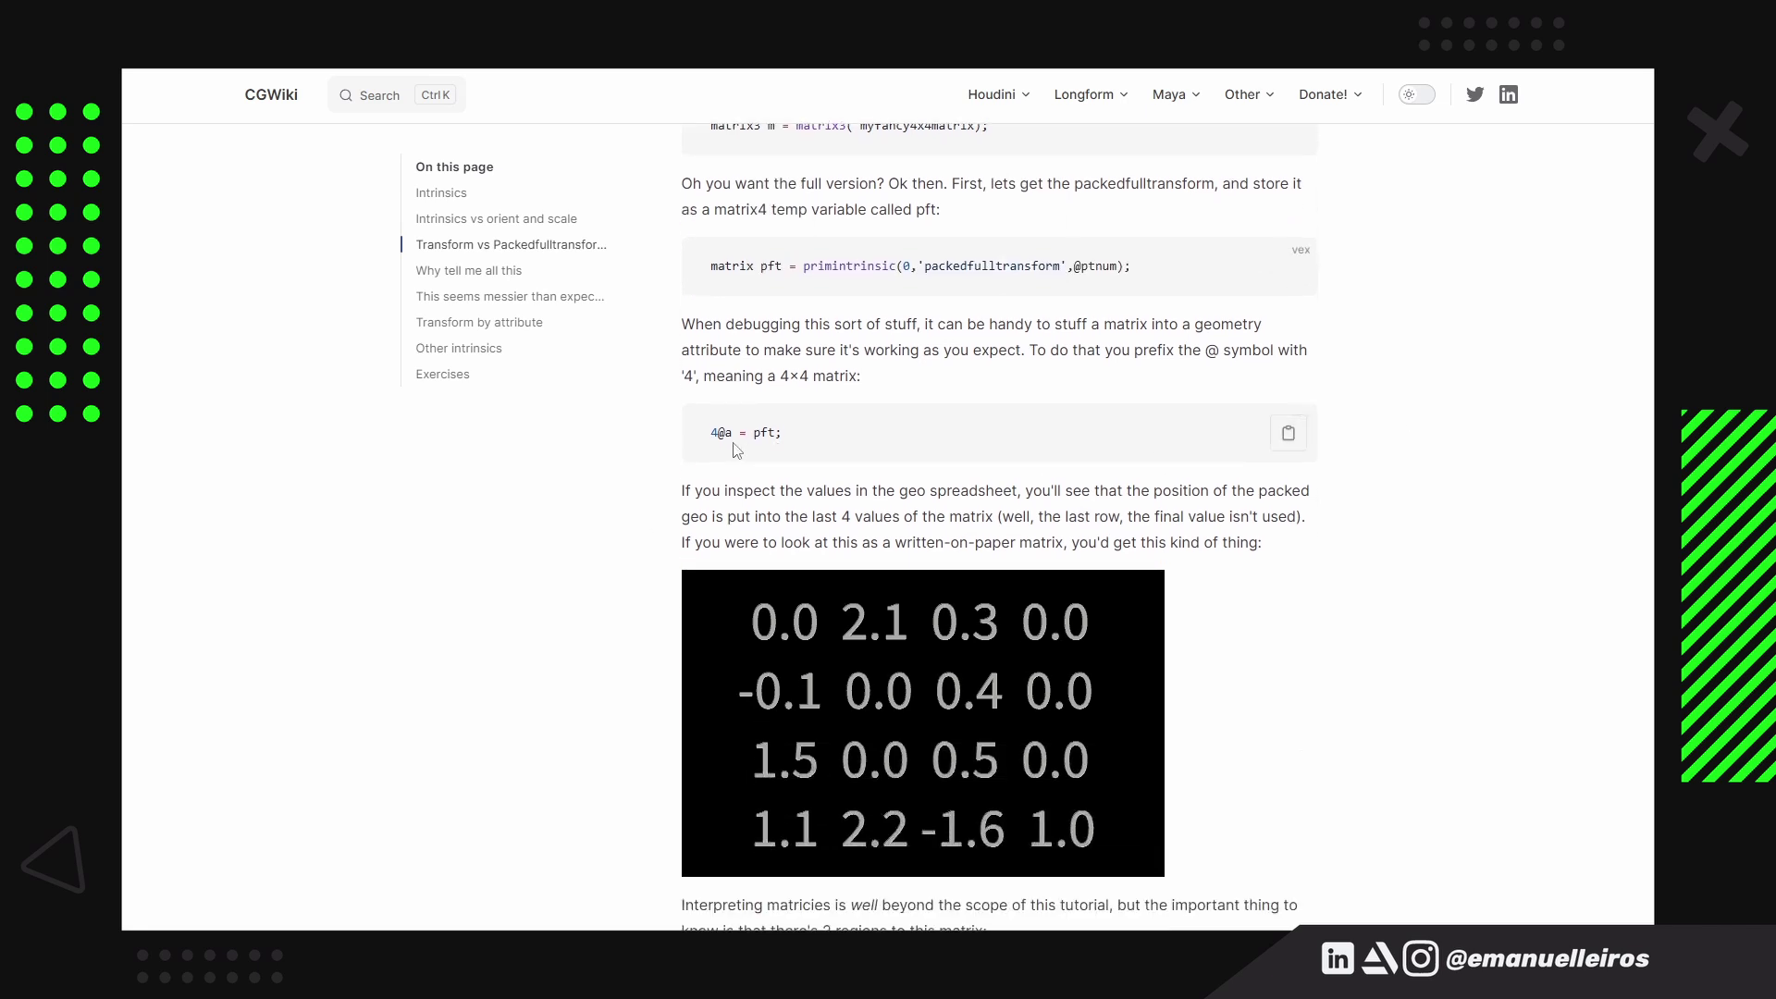
double_click(710, 434)
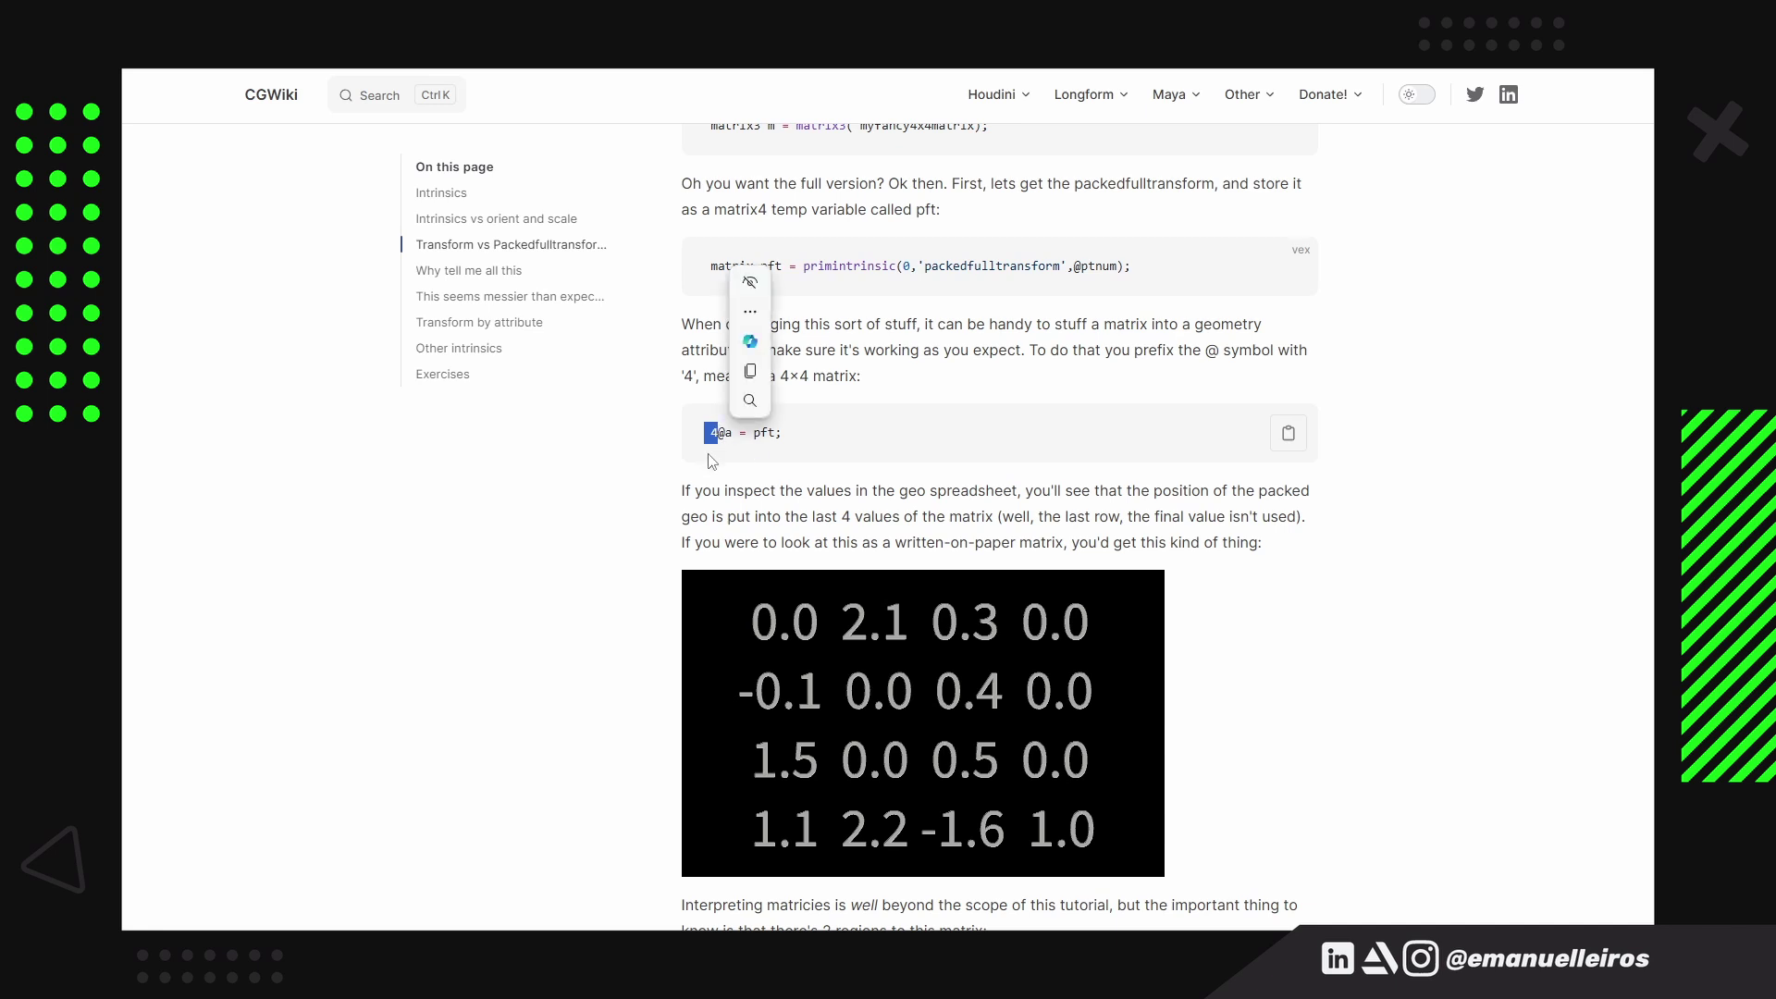
click(675, 470)
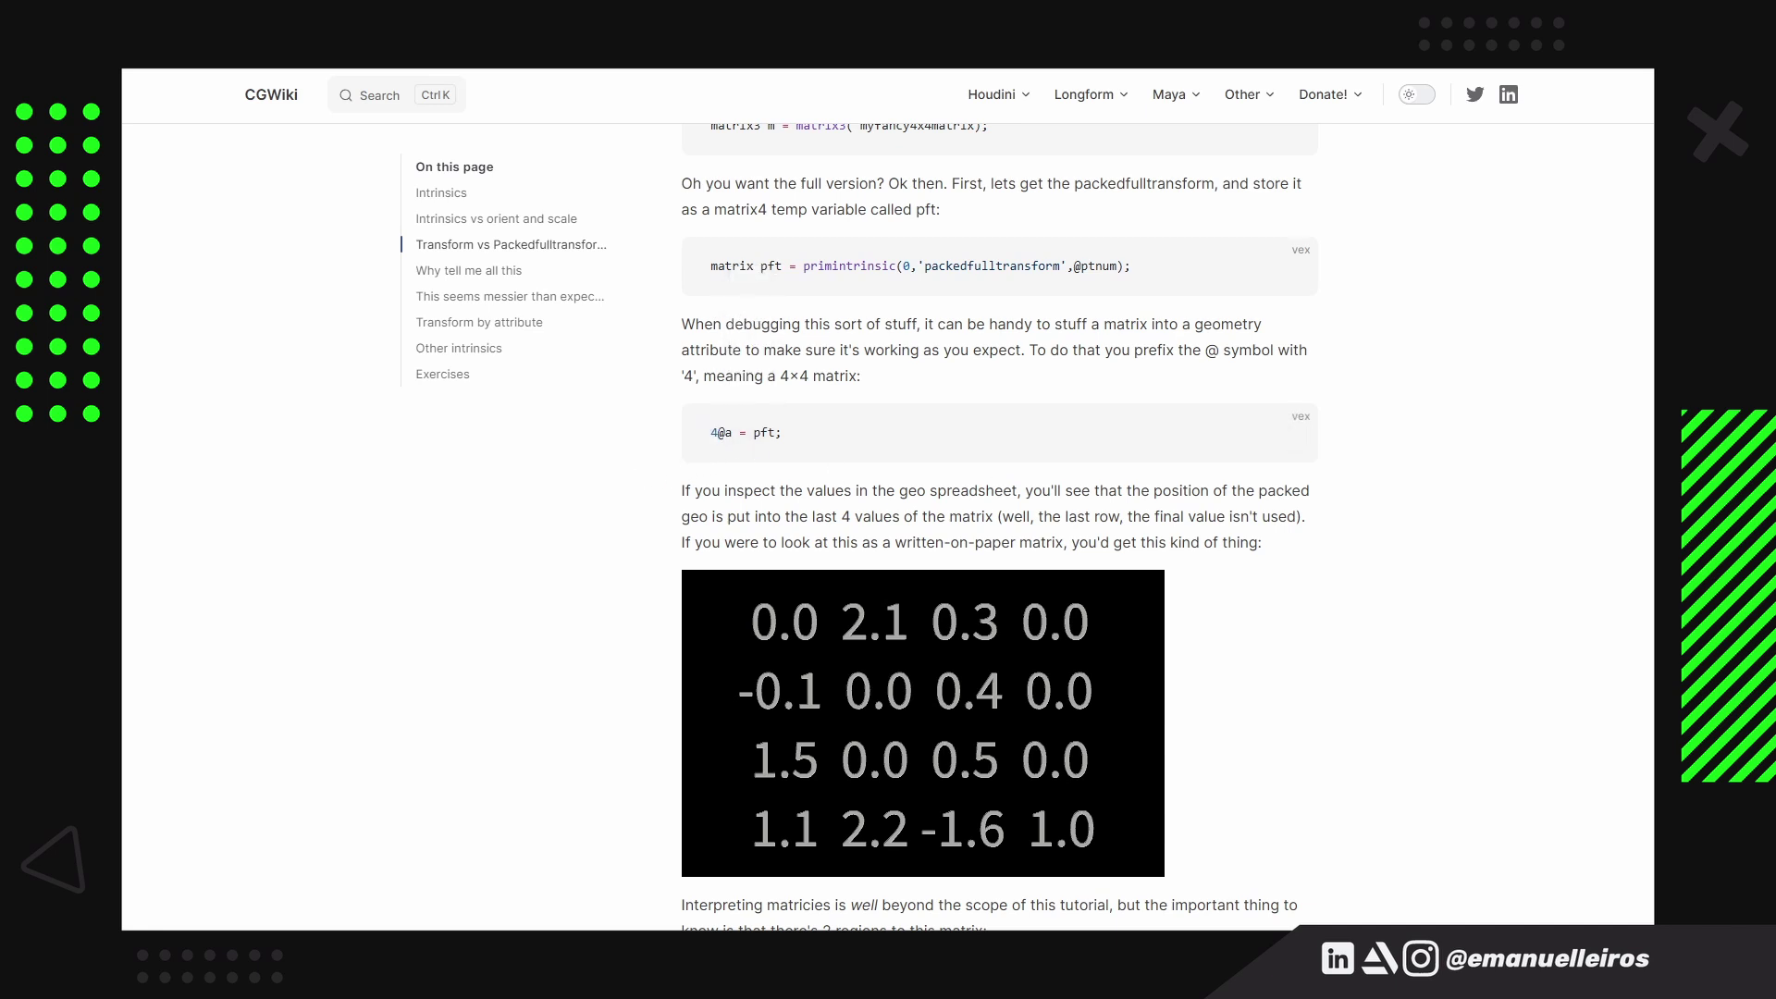
scroll(1470, 428, down, 3)
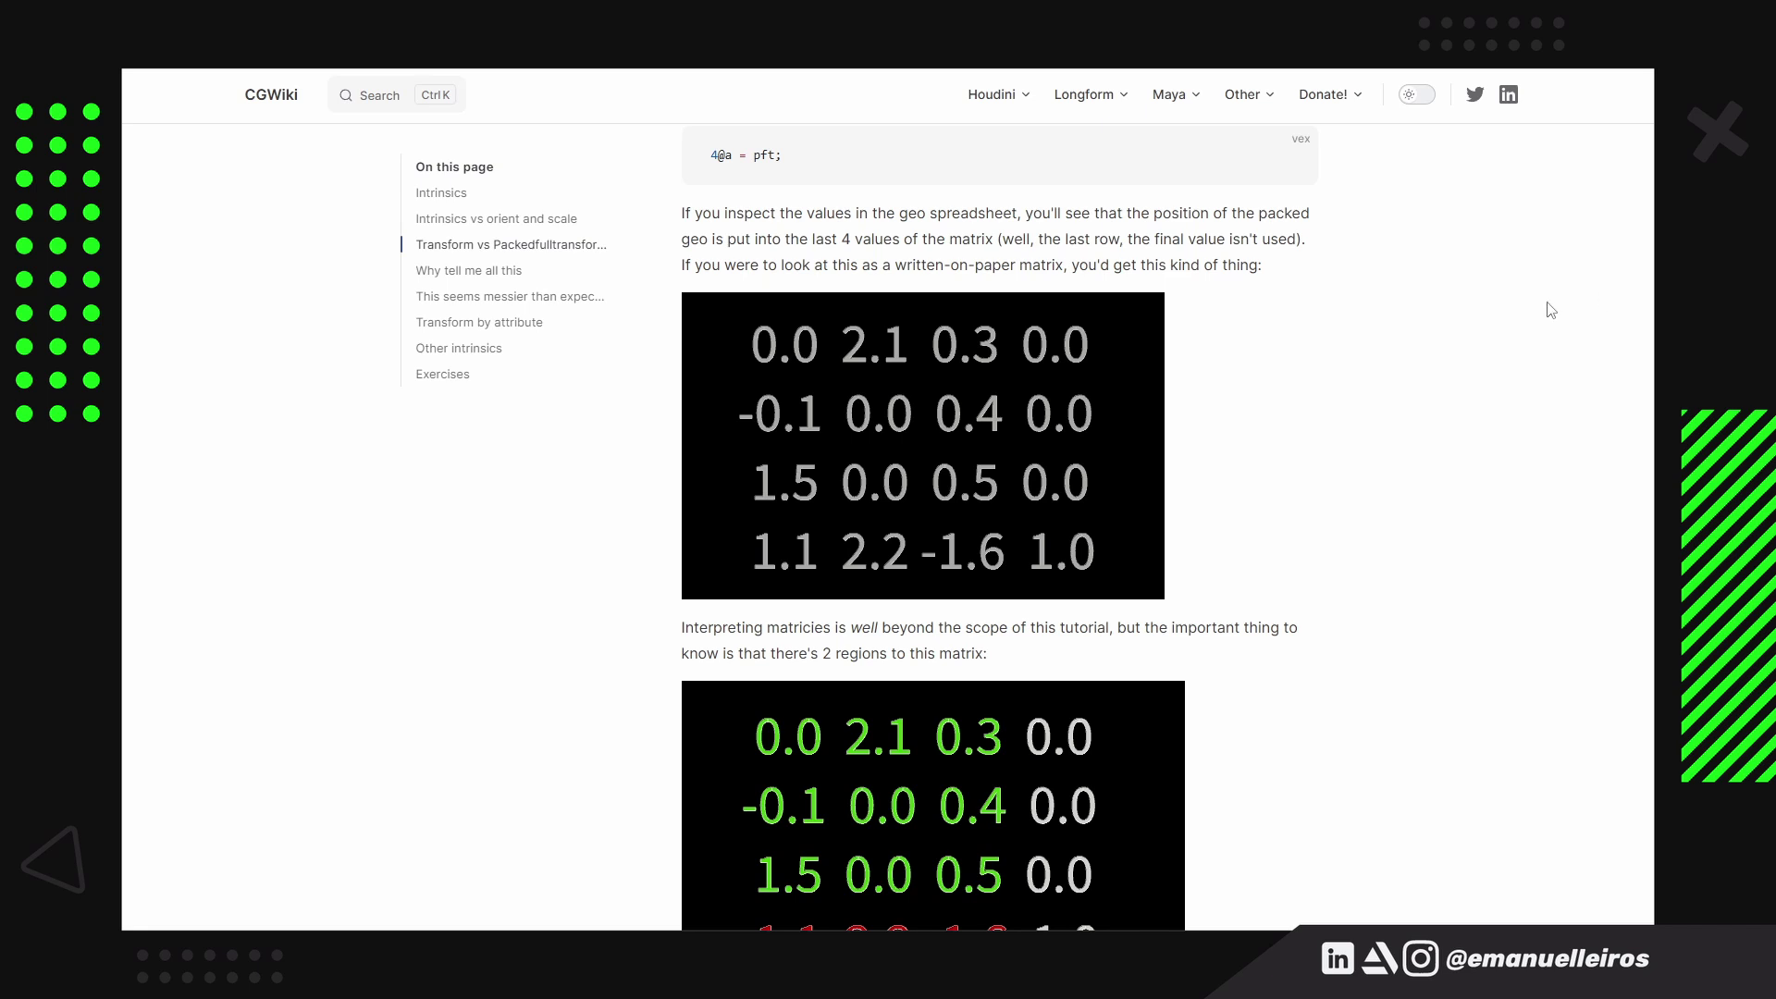
scroll(1487, 350, down, 1)
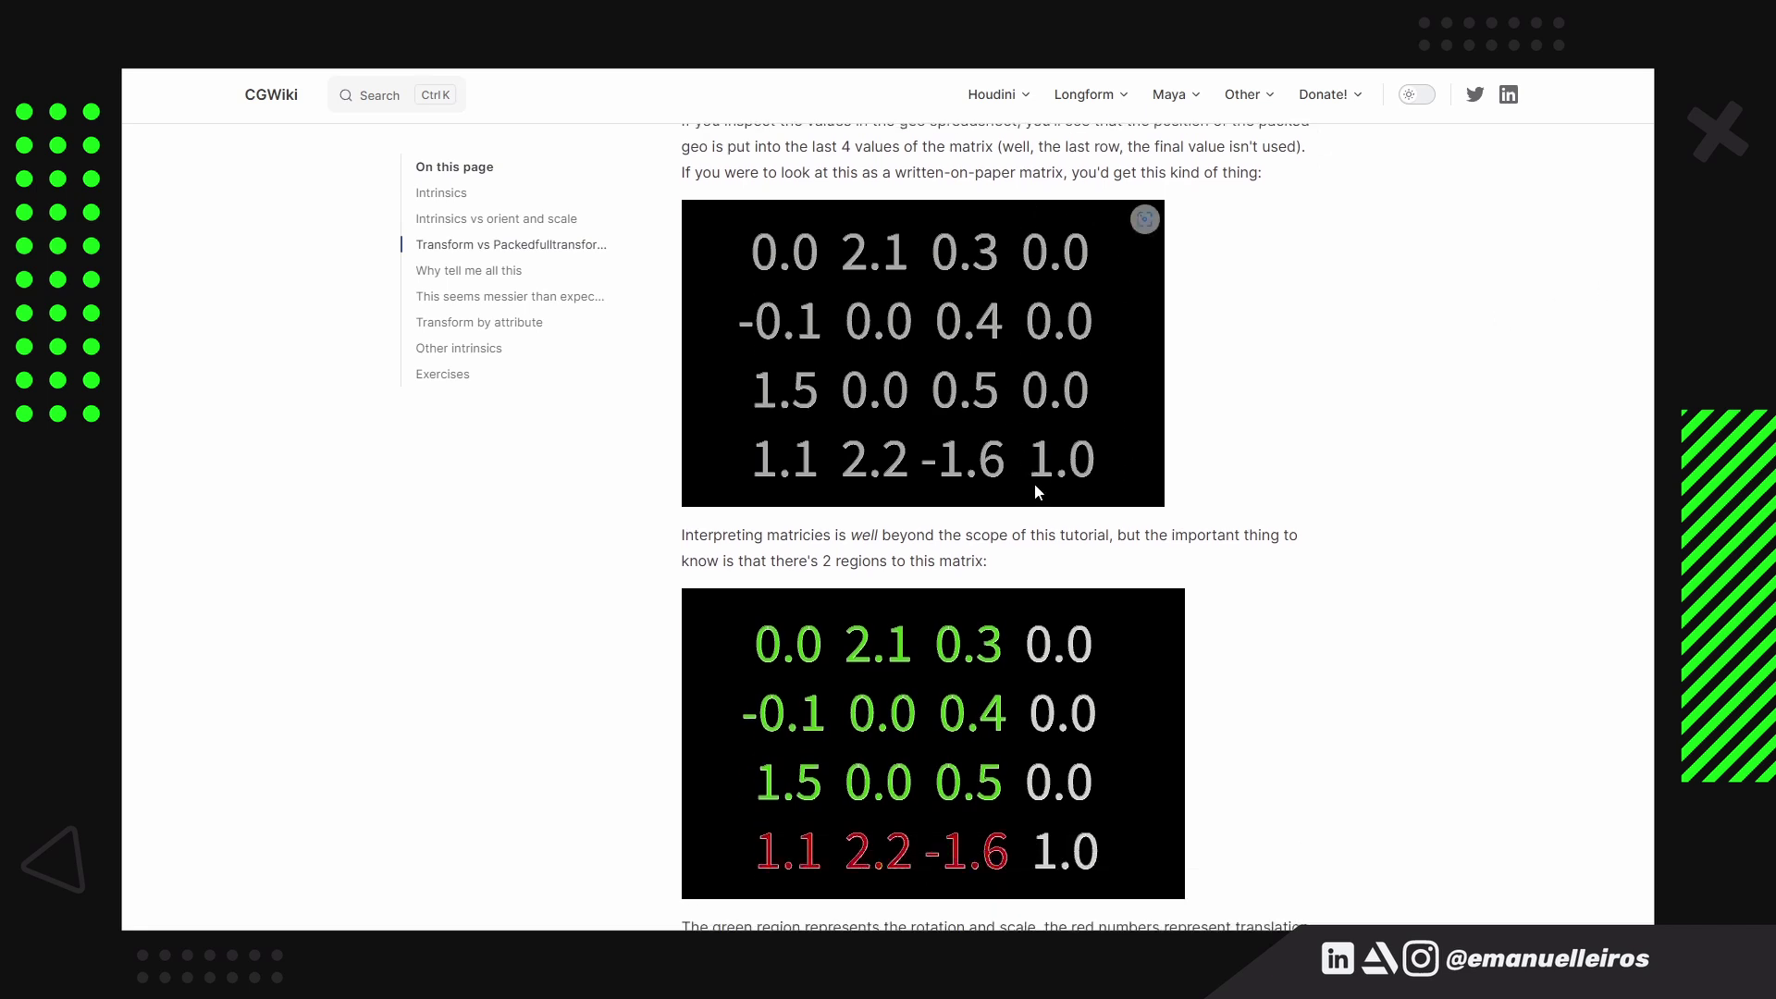
scroll(1363, 468, down, 1)
scroll(1381, 464, up, 1)
scroll(1380, 465, down, 3)
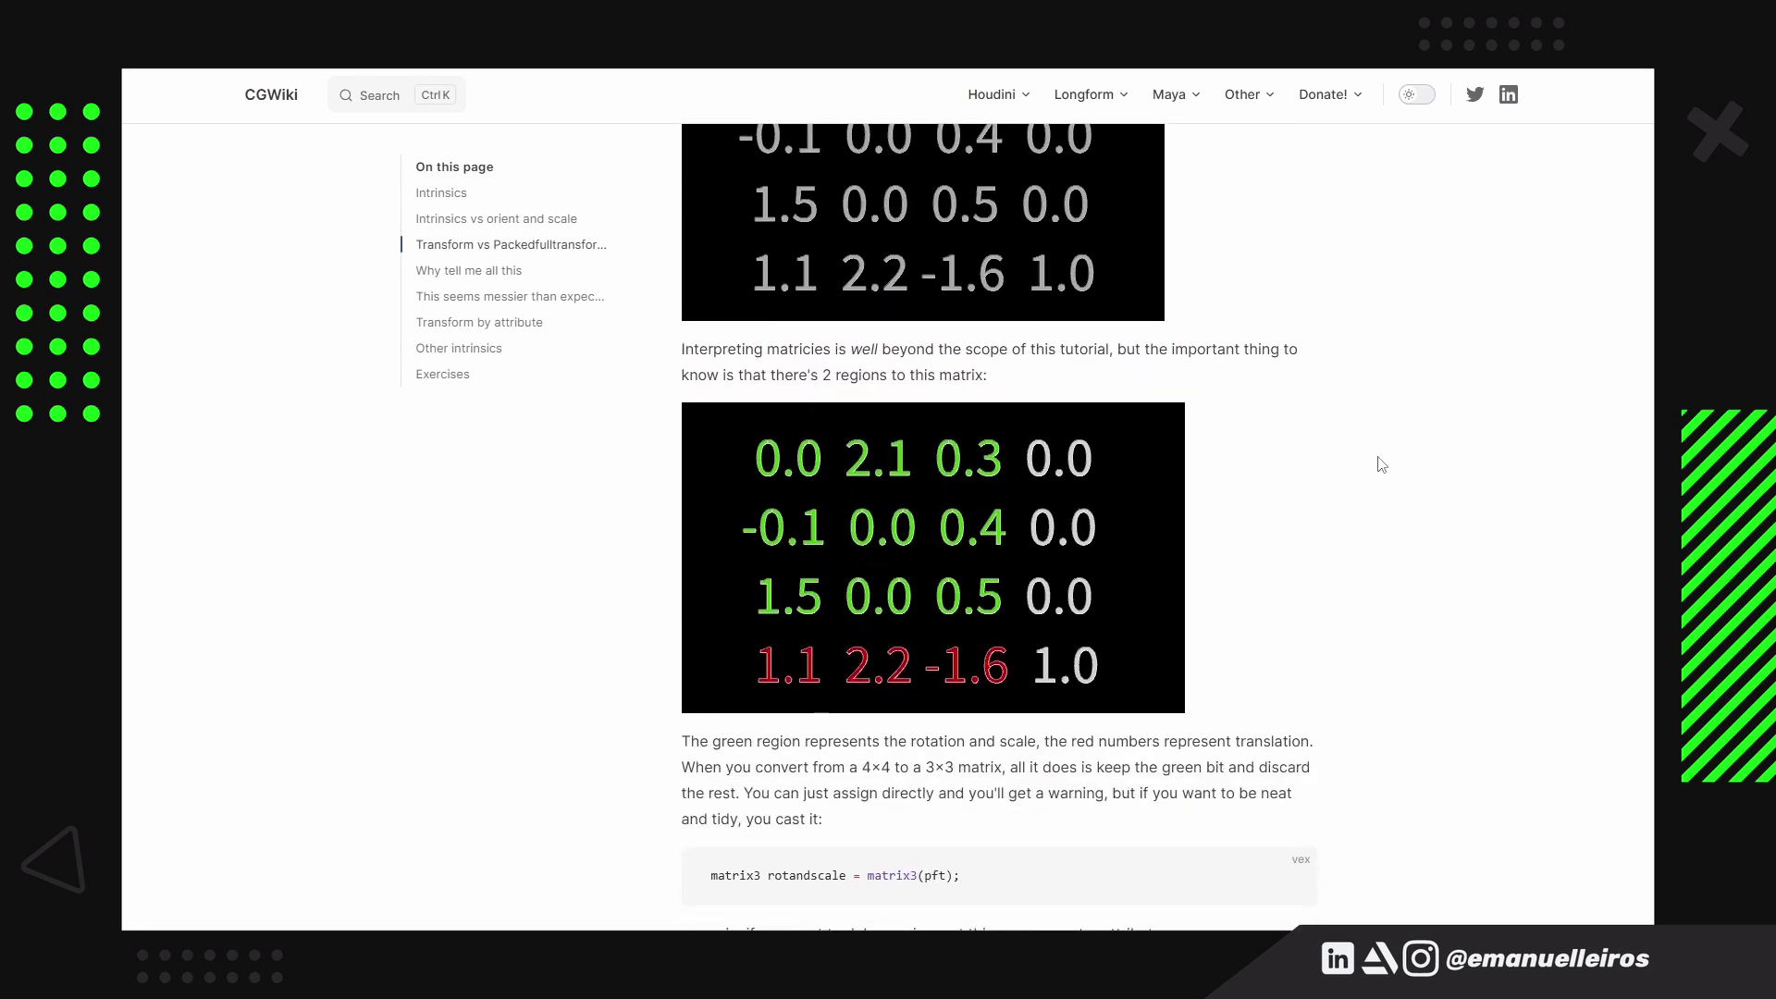
scroll(1360, 464, up, 1)
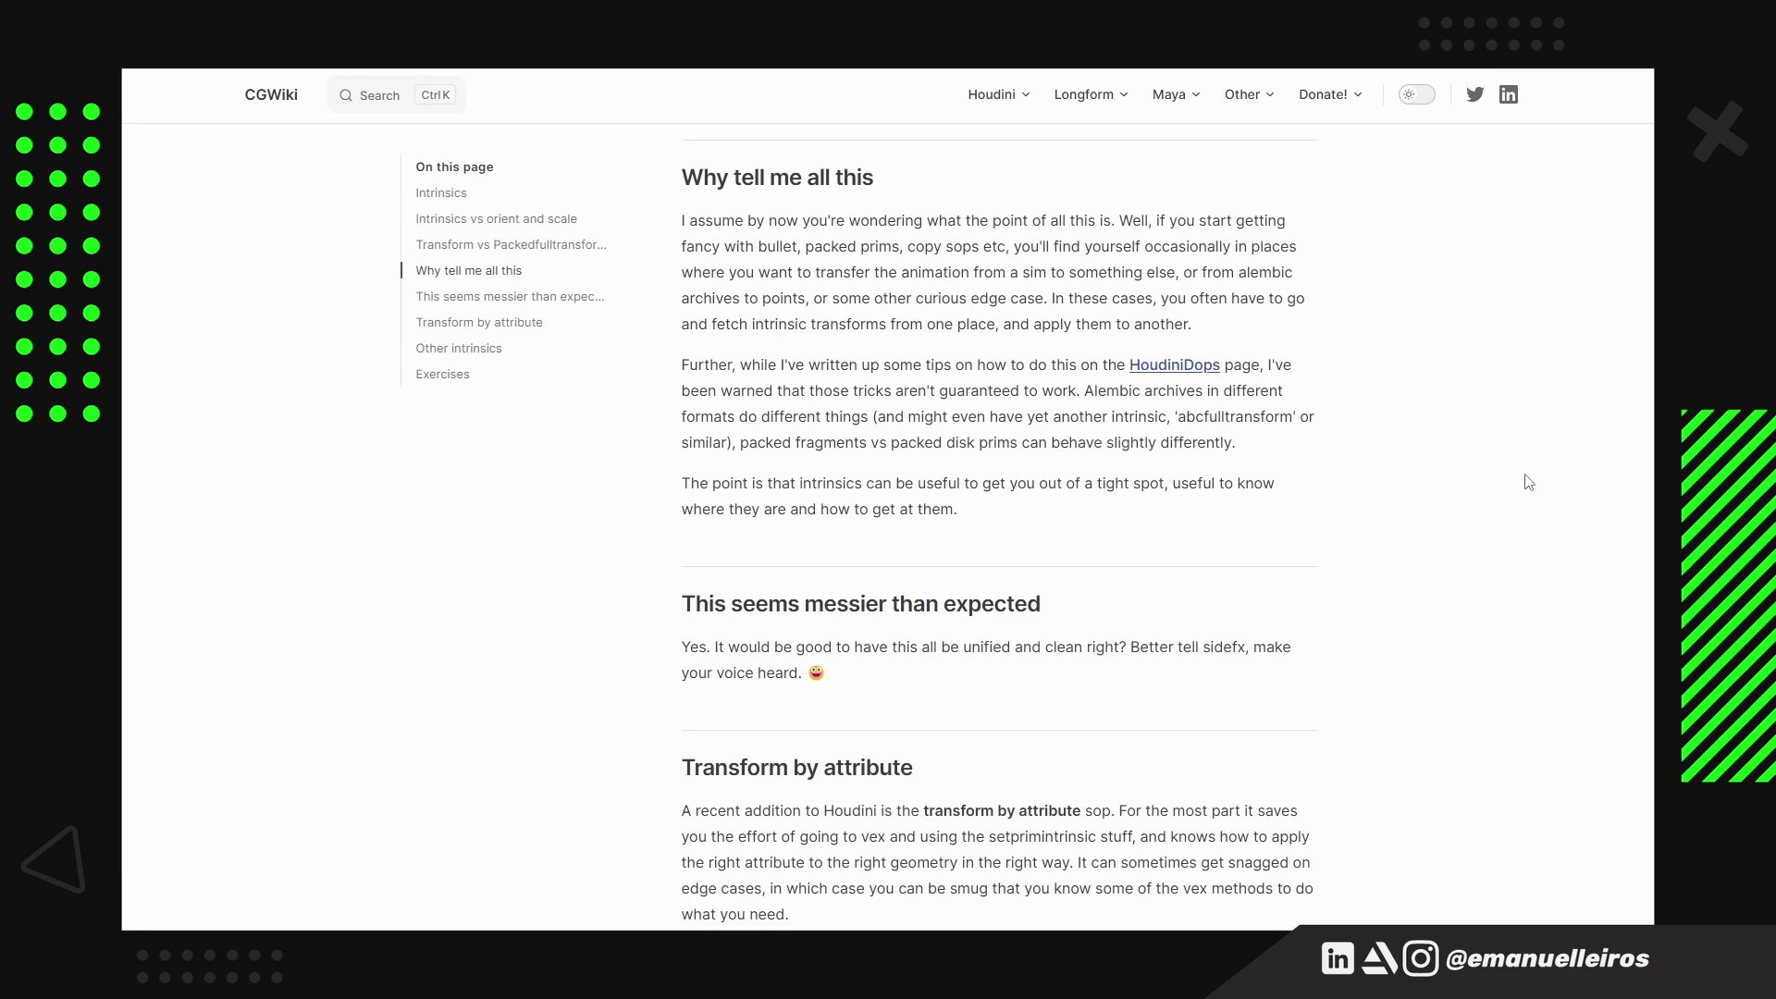
scroll(1455, 372, down, 6)
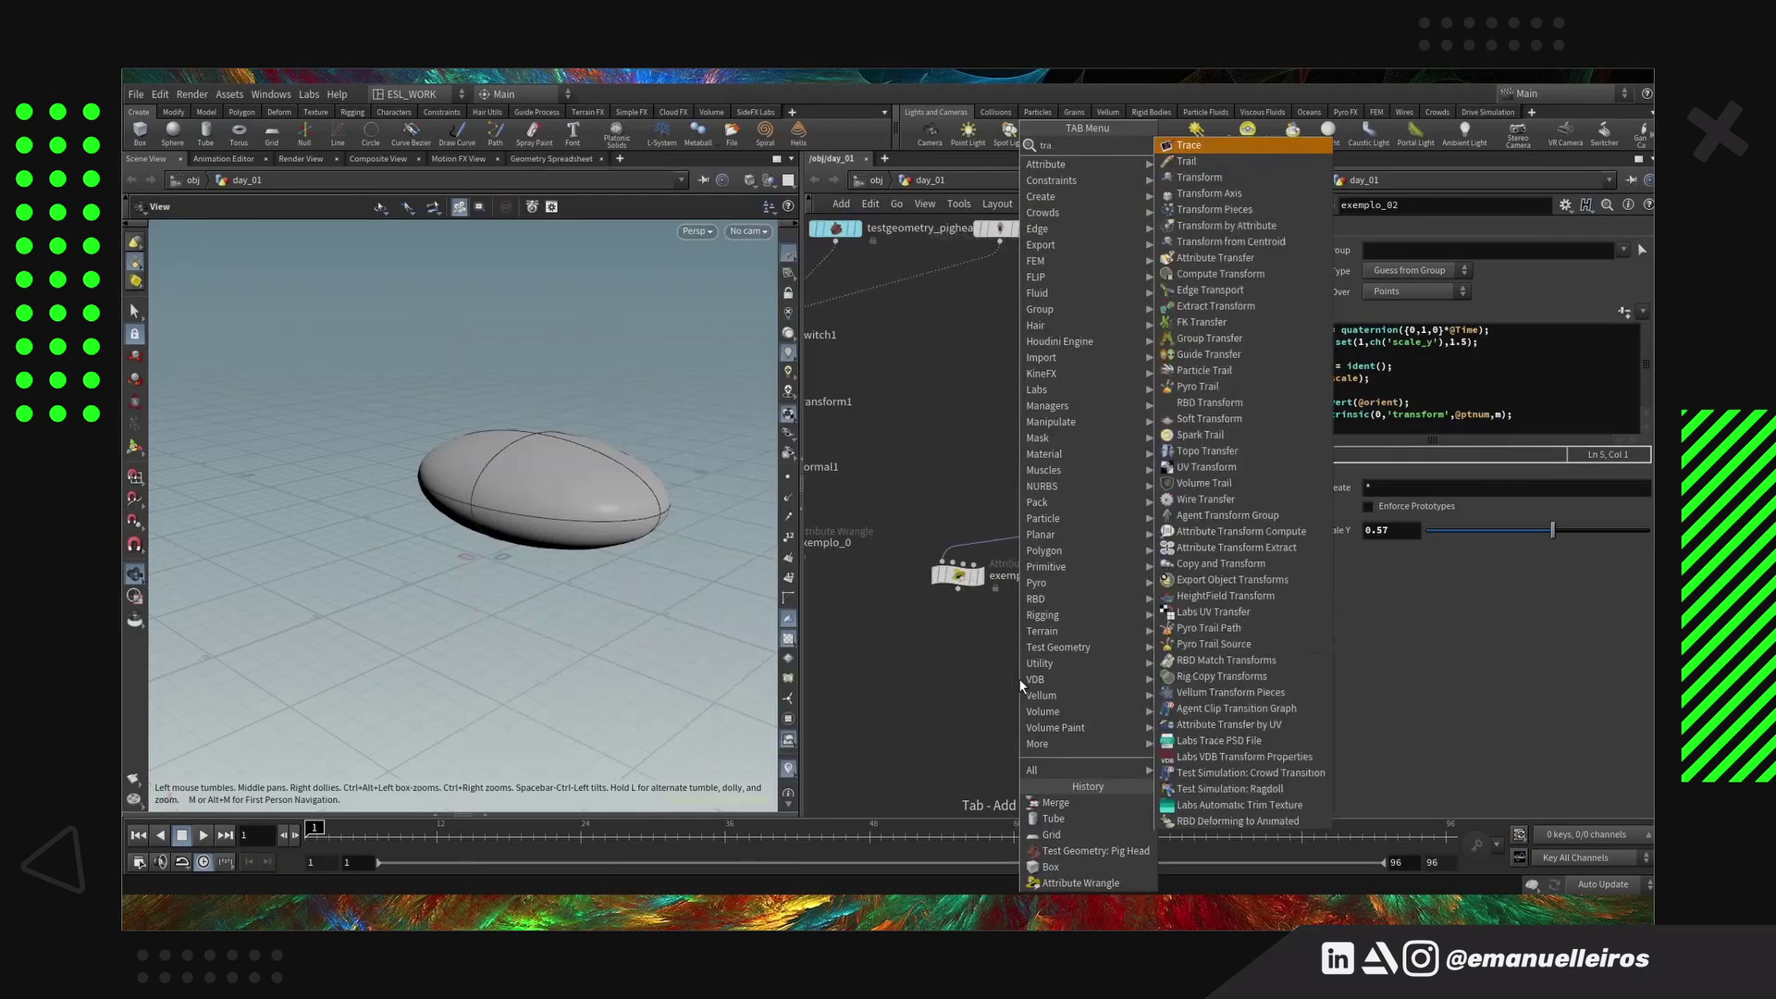
In Houdini, add a Transform by Attribute node fed by transform2, display it, and set its group type to Primitives
text(f)
key(Down)
key(Down)
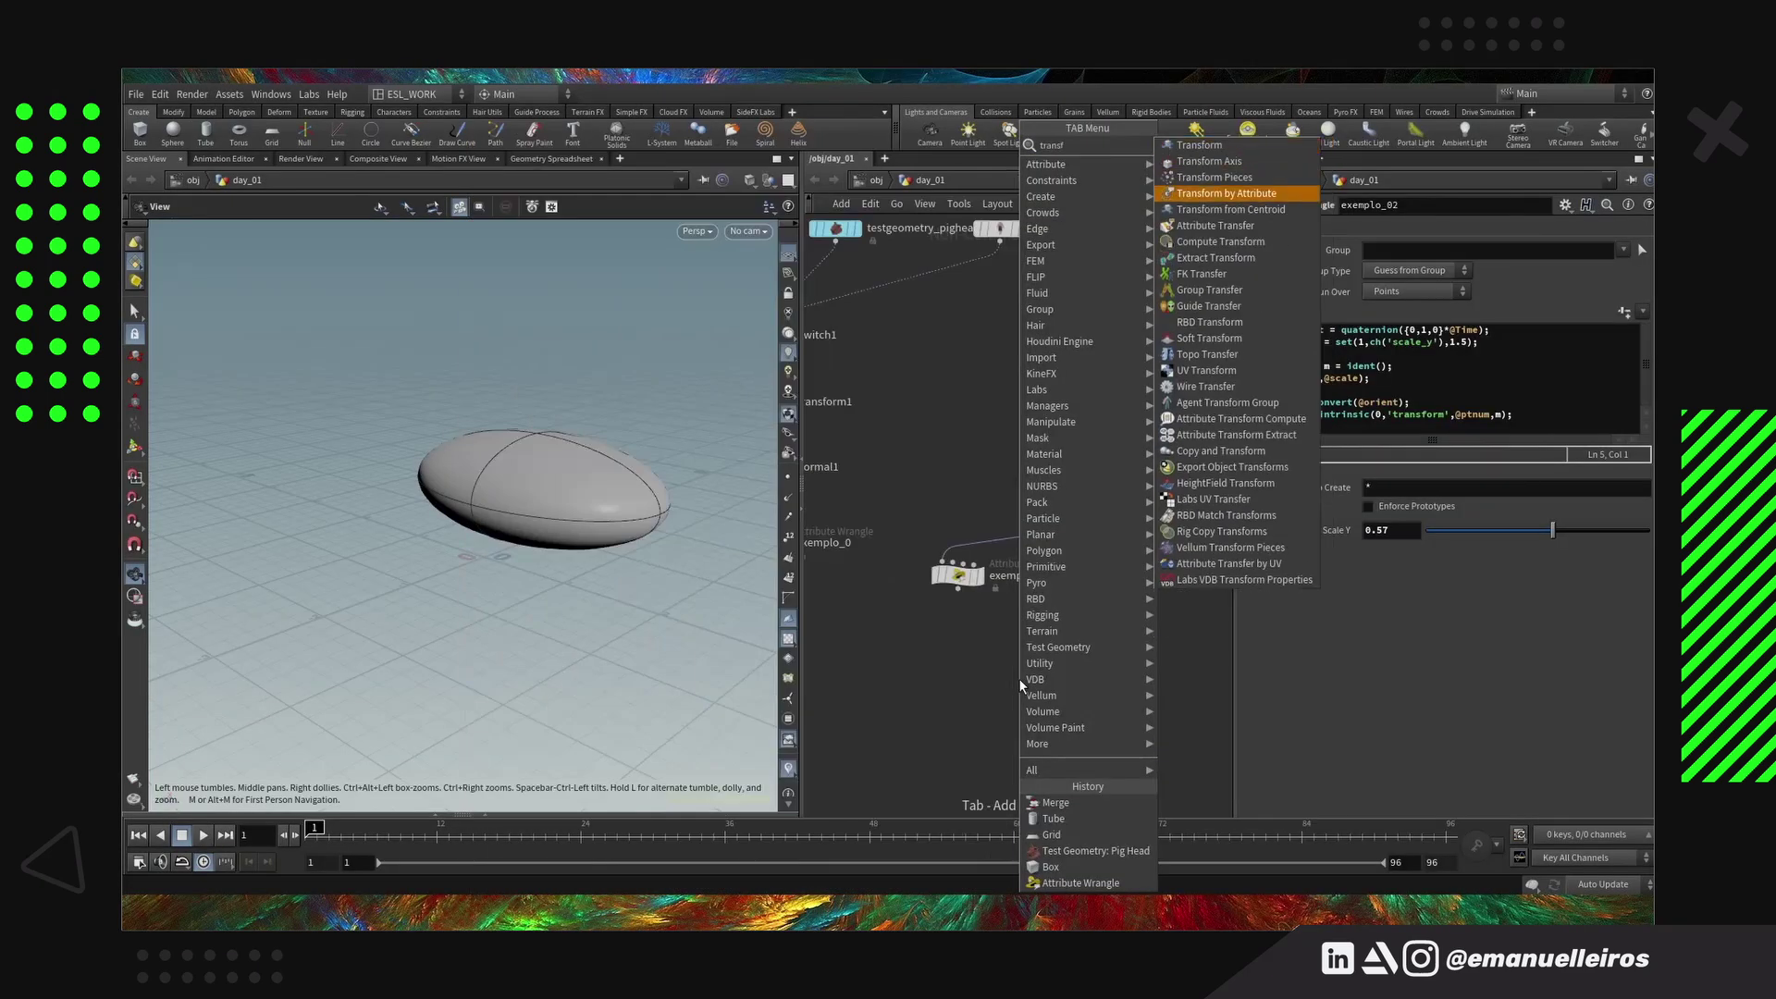
key(Down)
key(Return)
click(1055, 564)
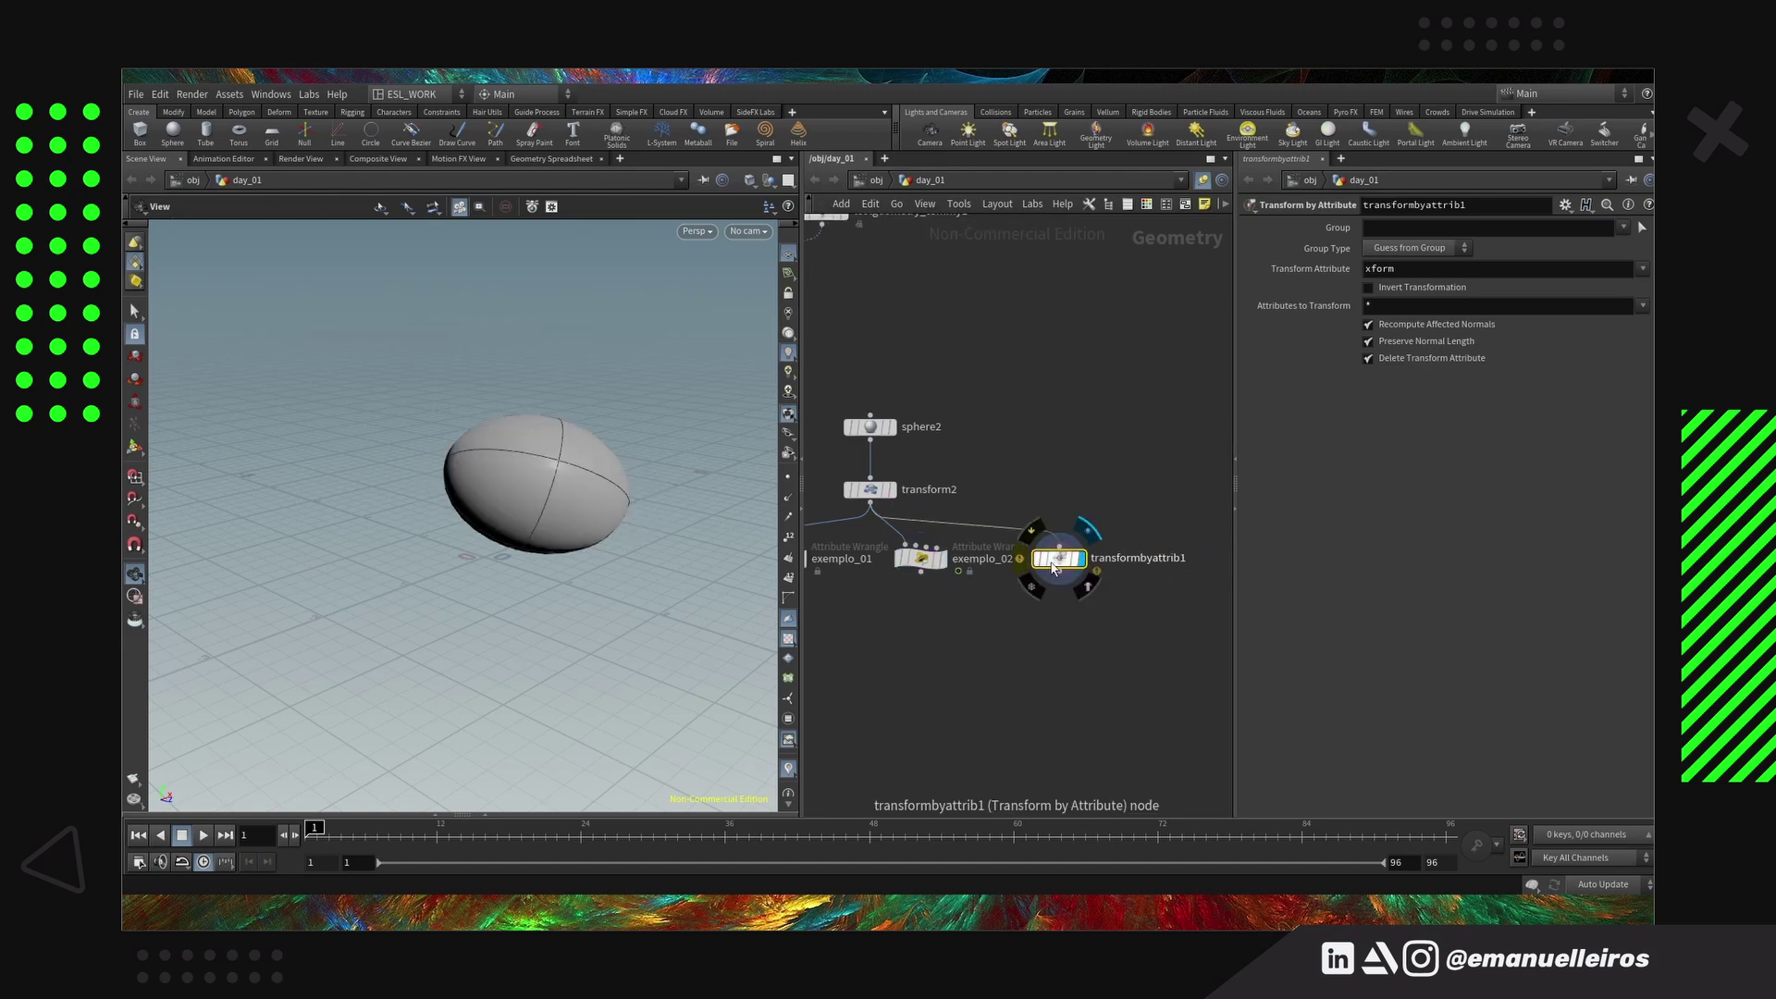
click(1463, 247)
click(1434, 313)
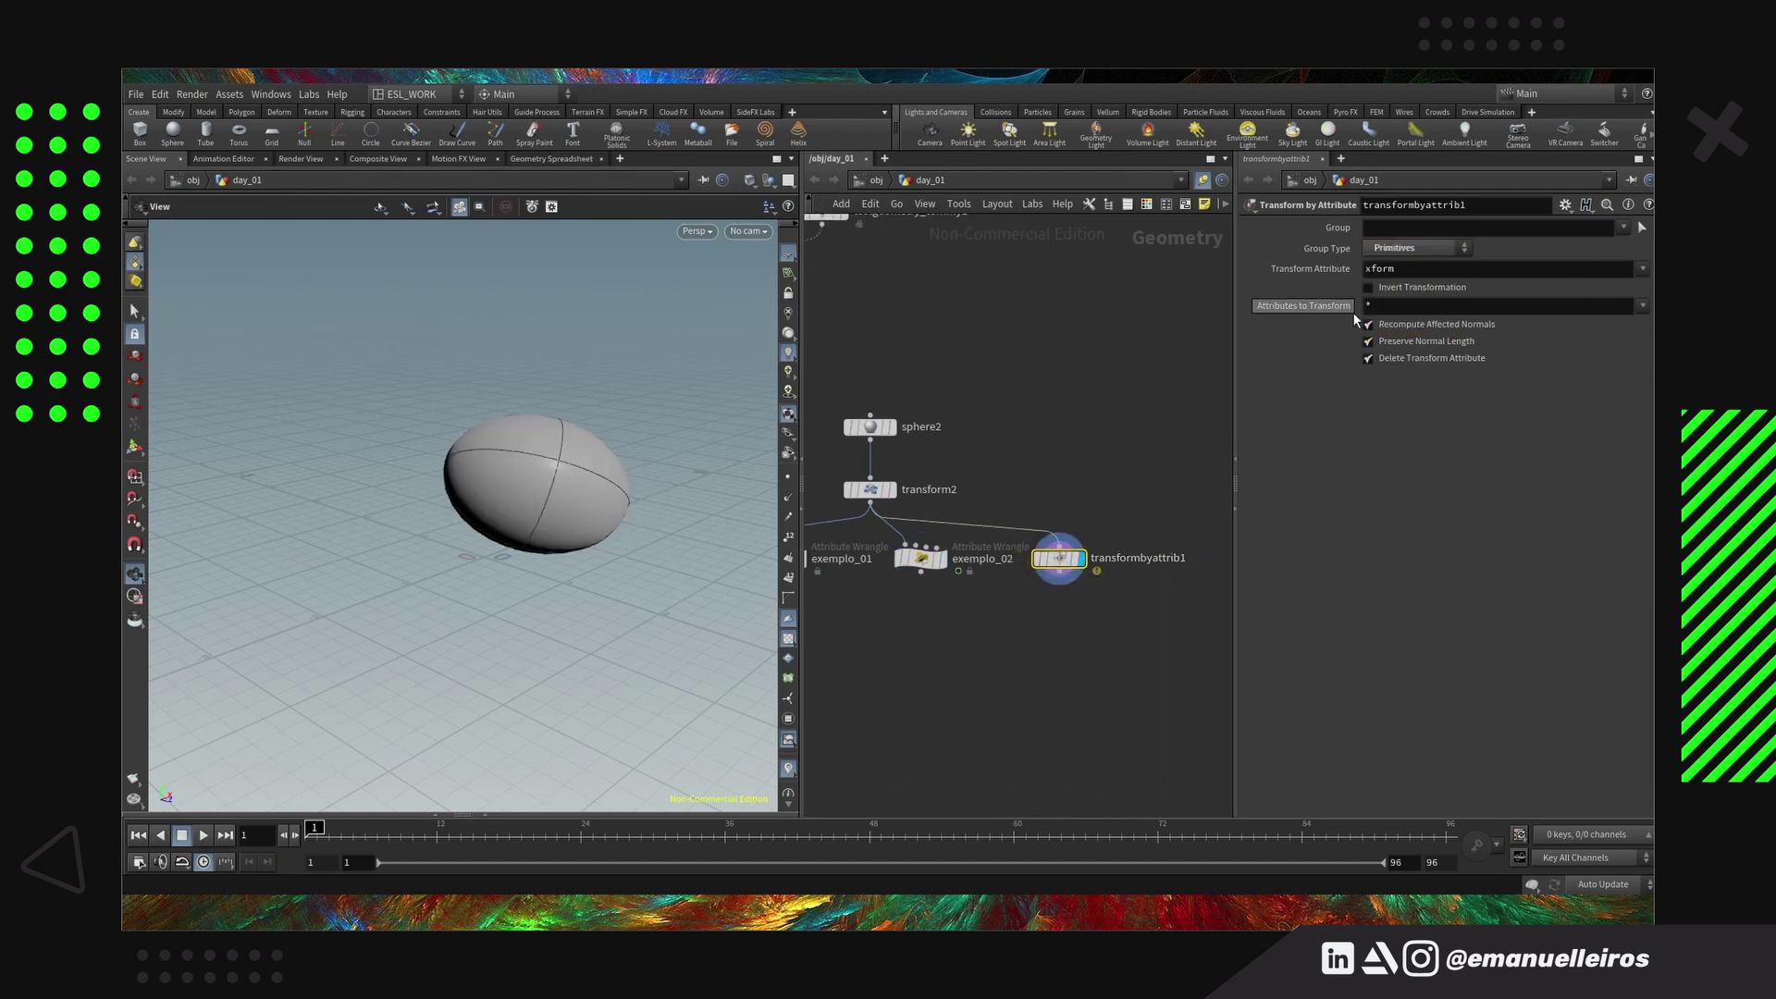
Add an Attribute Transform Compute node fed by transform2, placed beside the Transform by Attribute node, and display it
key(Tab)
text(att)
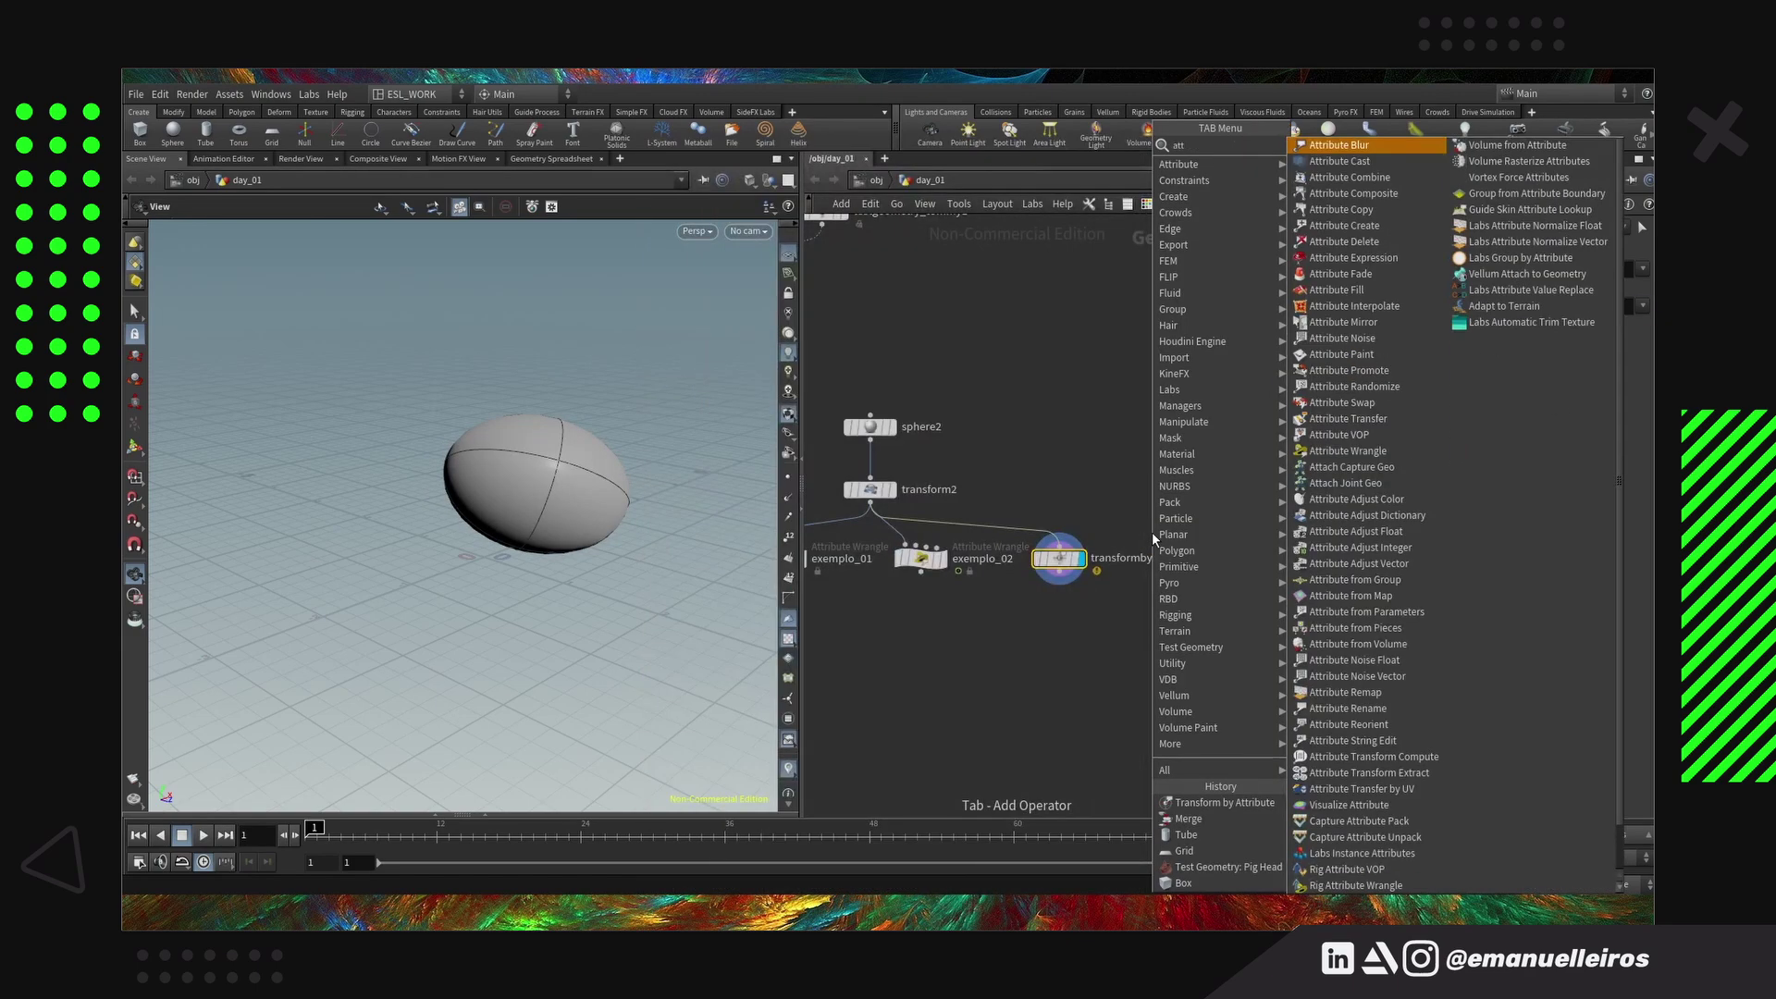
key(BackSpace)
key(BackSpace)
key(BackSpace)
text(transforma)
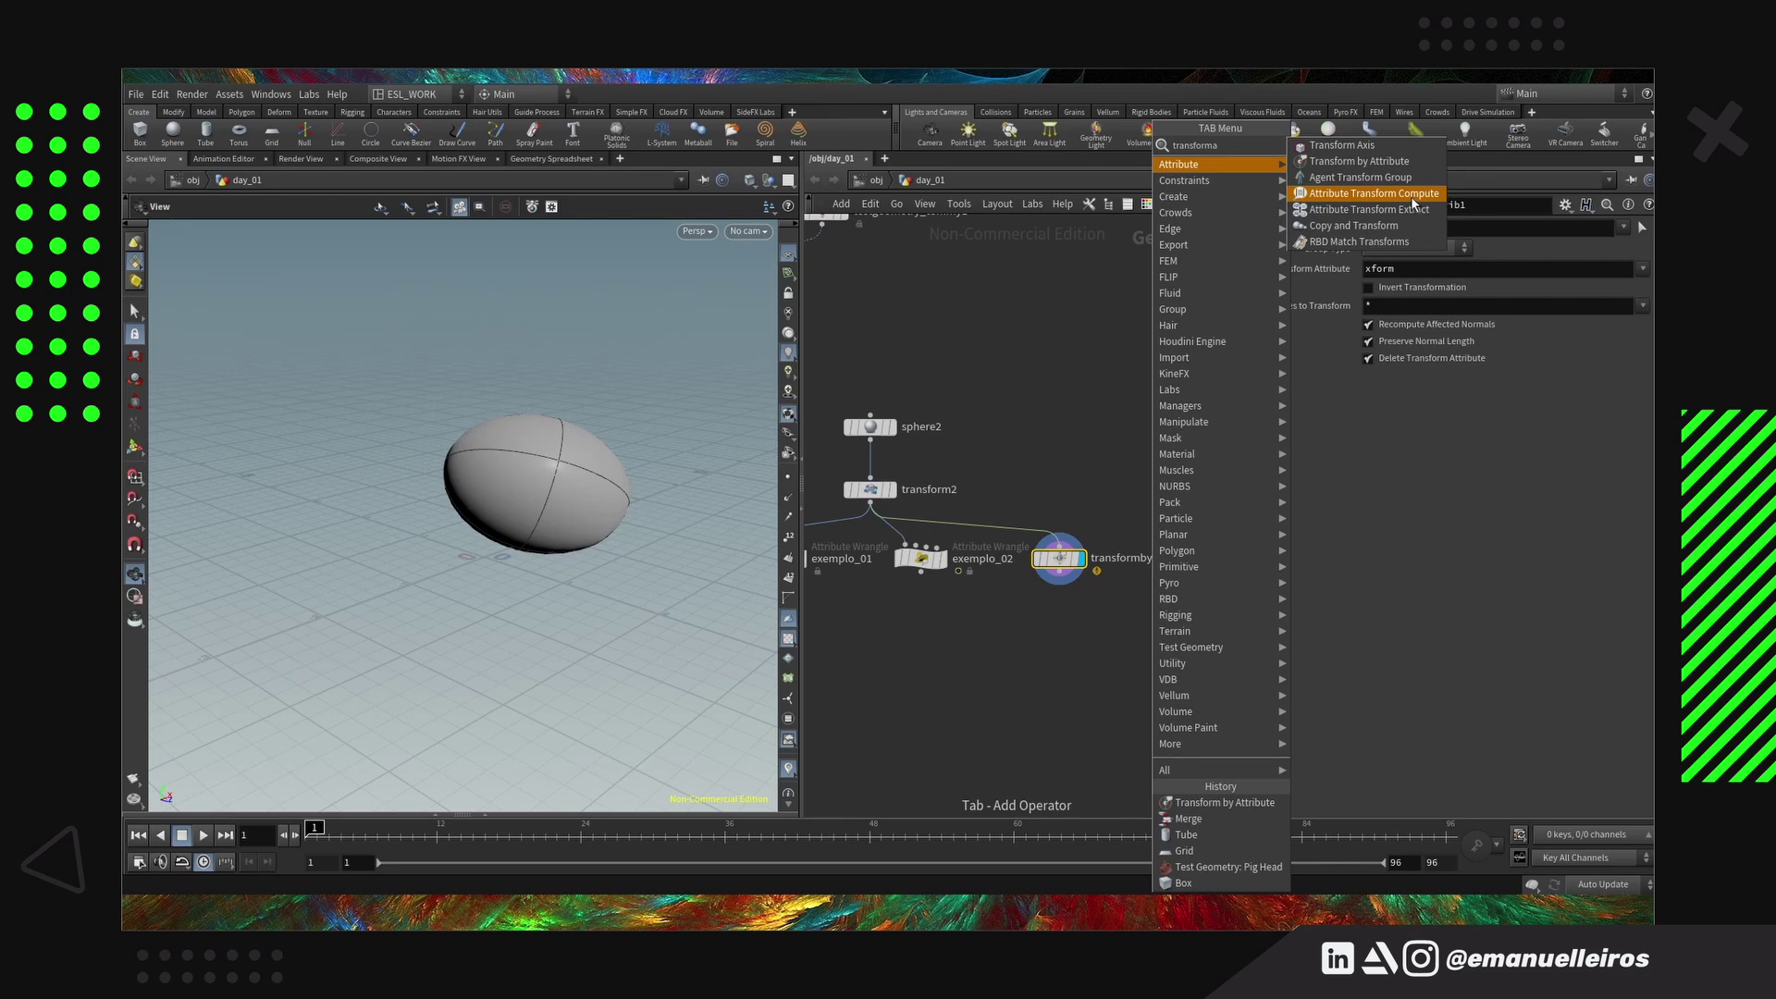
click(1404, 210)
click(1167, 534)
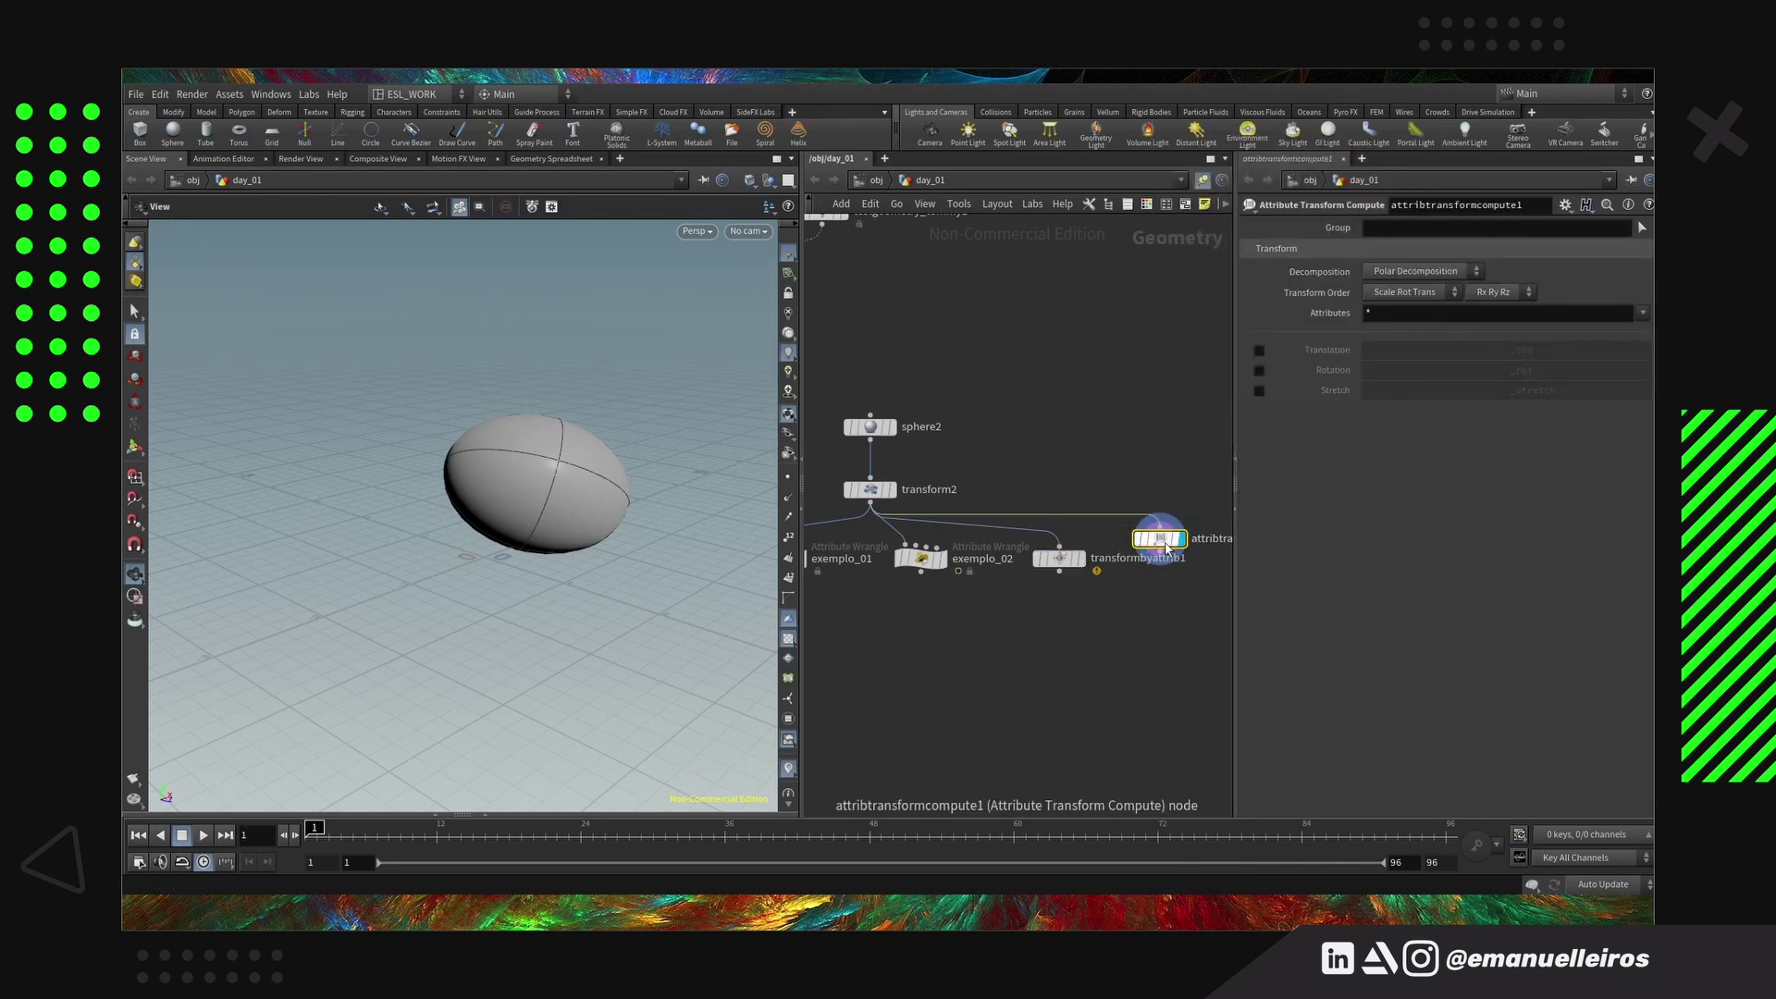
Try the Rotation output of the Attribute Transform Compute node, turn it off again, and delete the node
click(1259, 371)
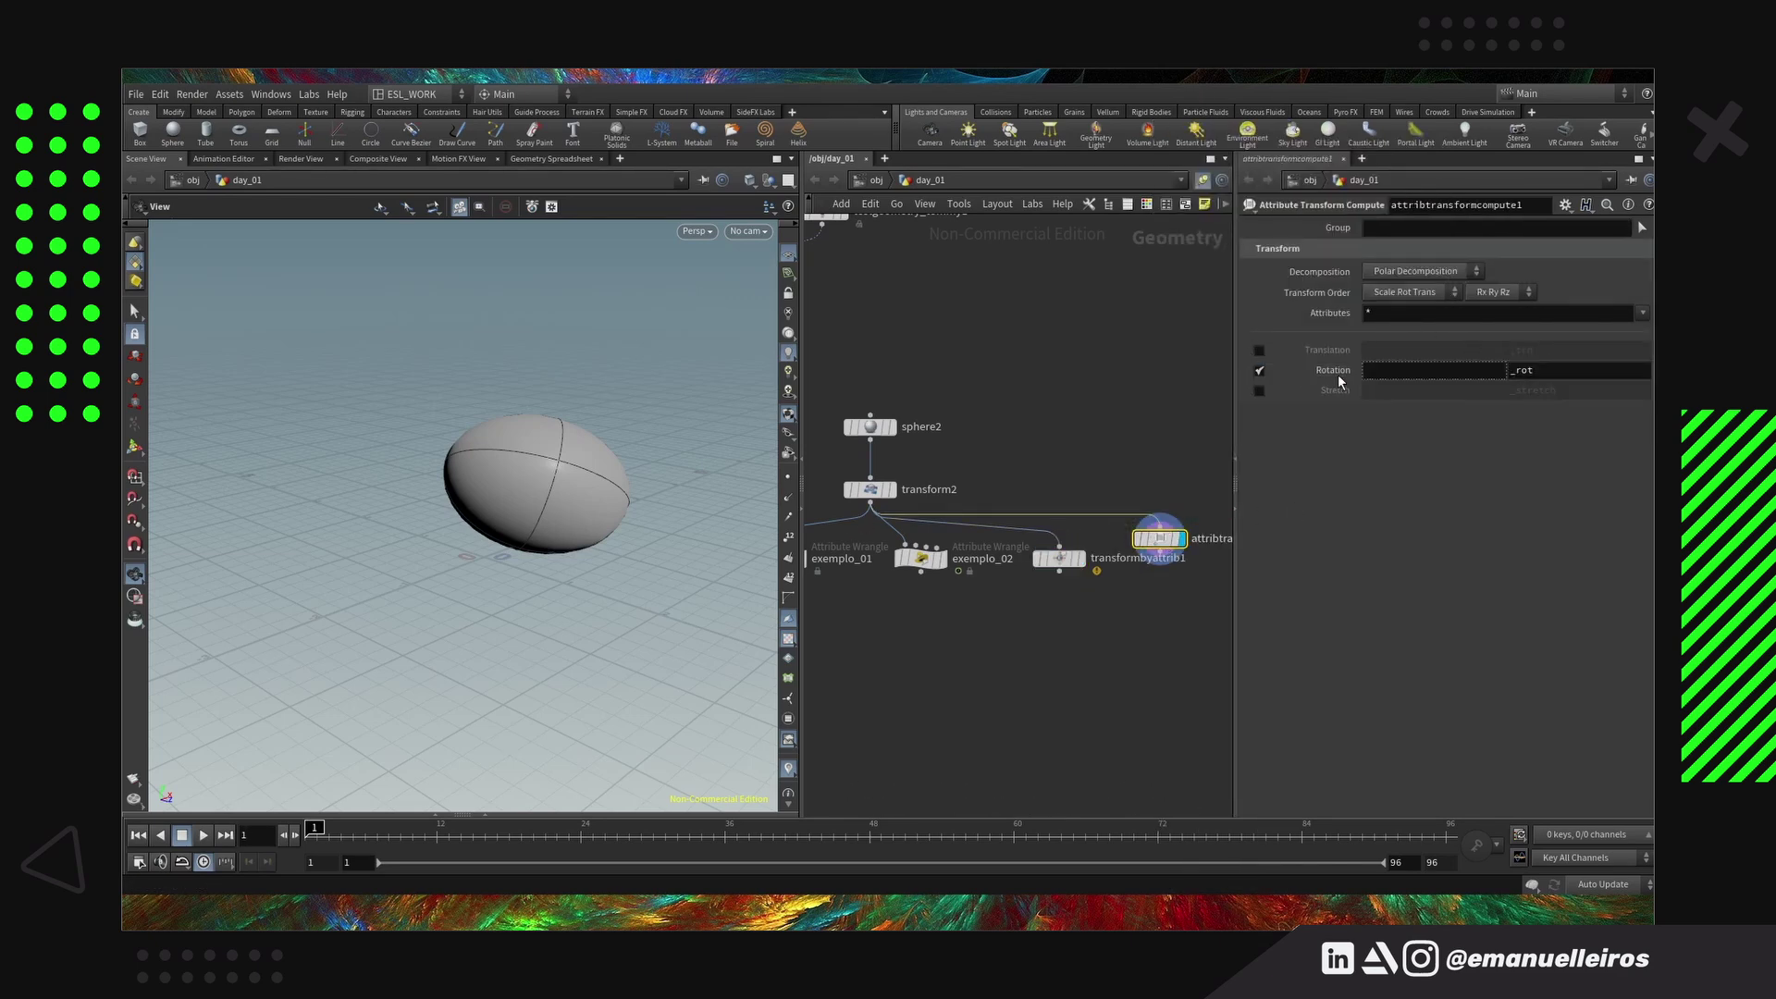
click(1254, 370)
scroll(969, 576, down, 2)
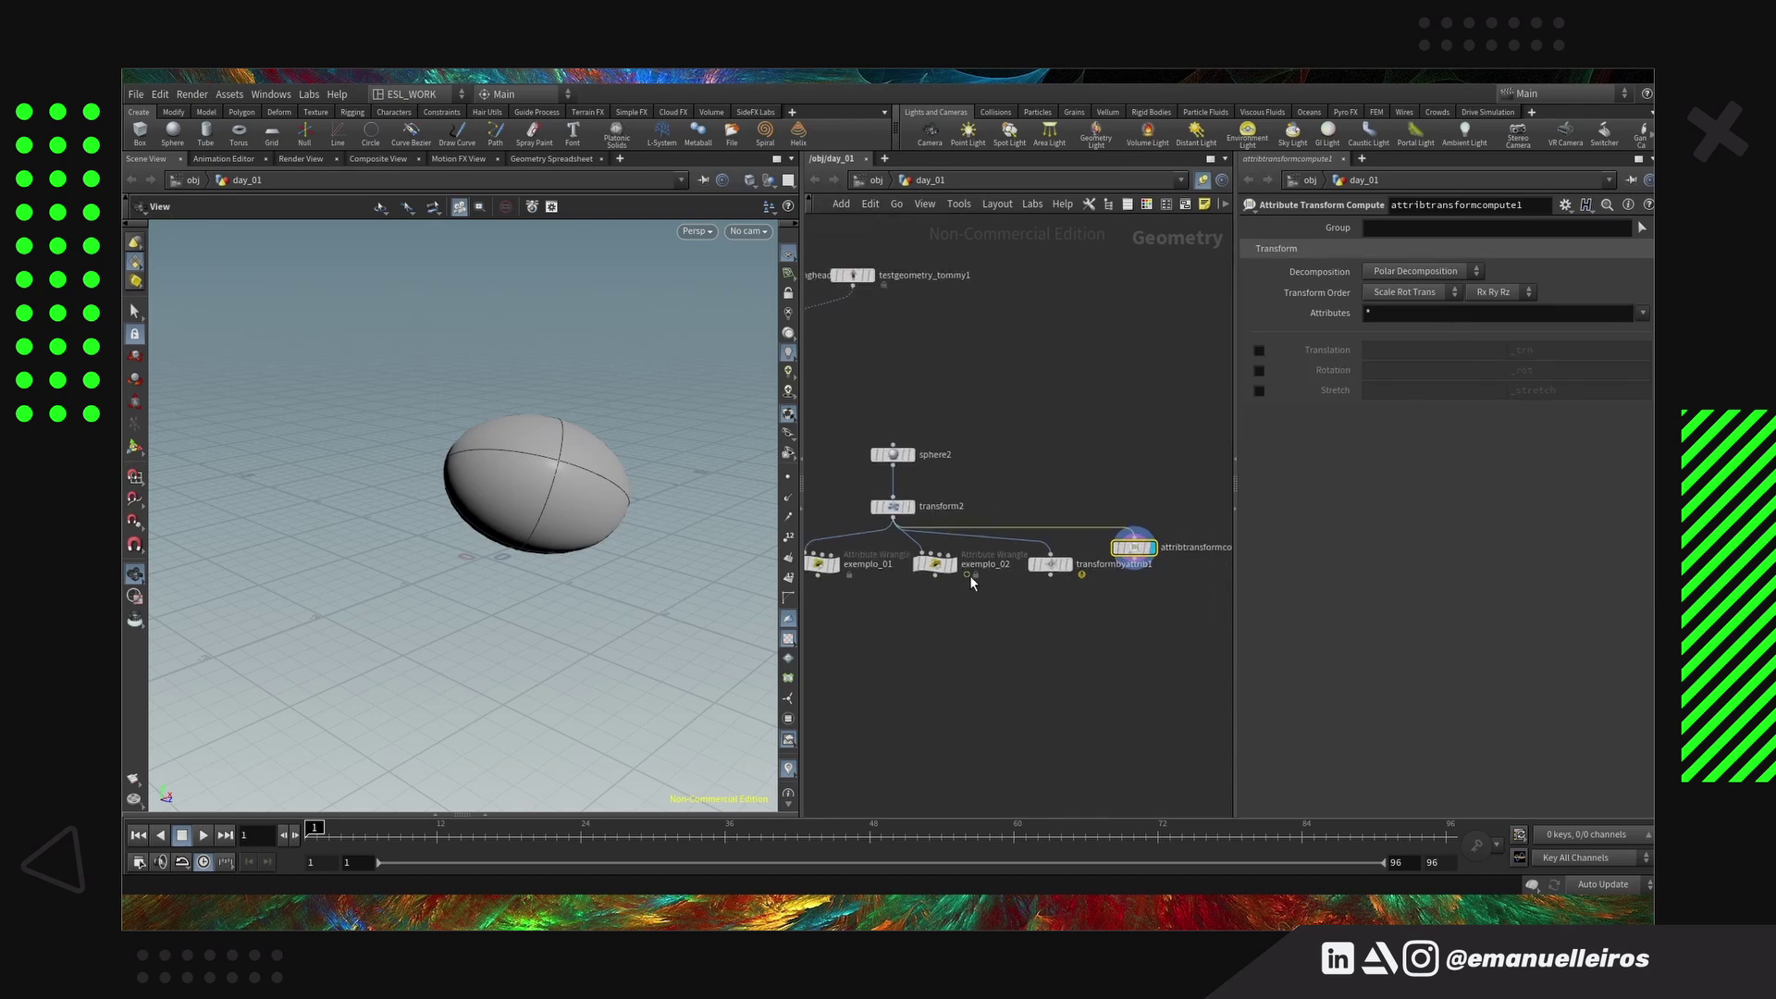
middle_drag(1102, 603, 1068, 519)
key(Delete)
Move the Transform by Attribute node away from exemplo_02, display it, and set its transform attribute to transform
drag(1024, 485, 1099, 475)
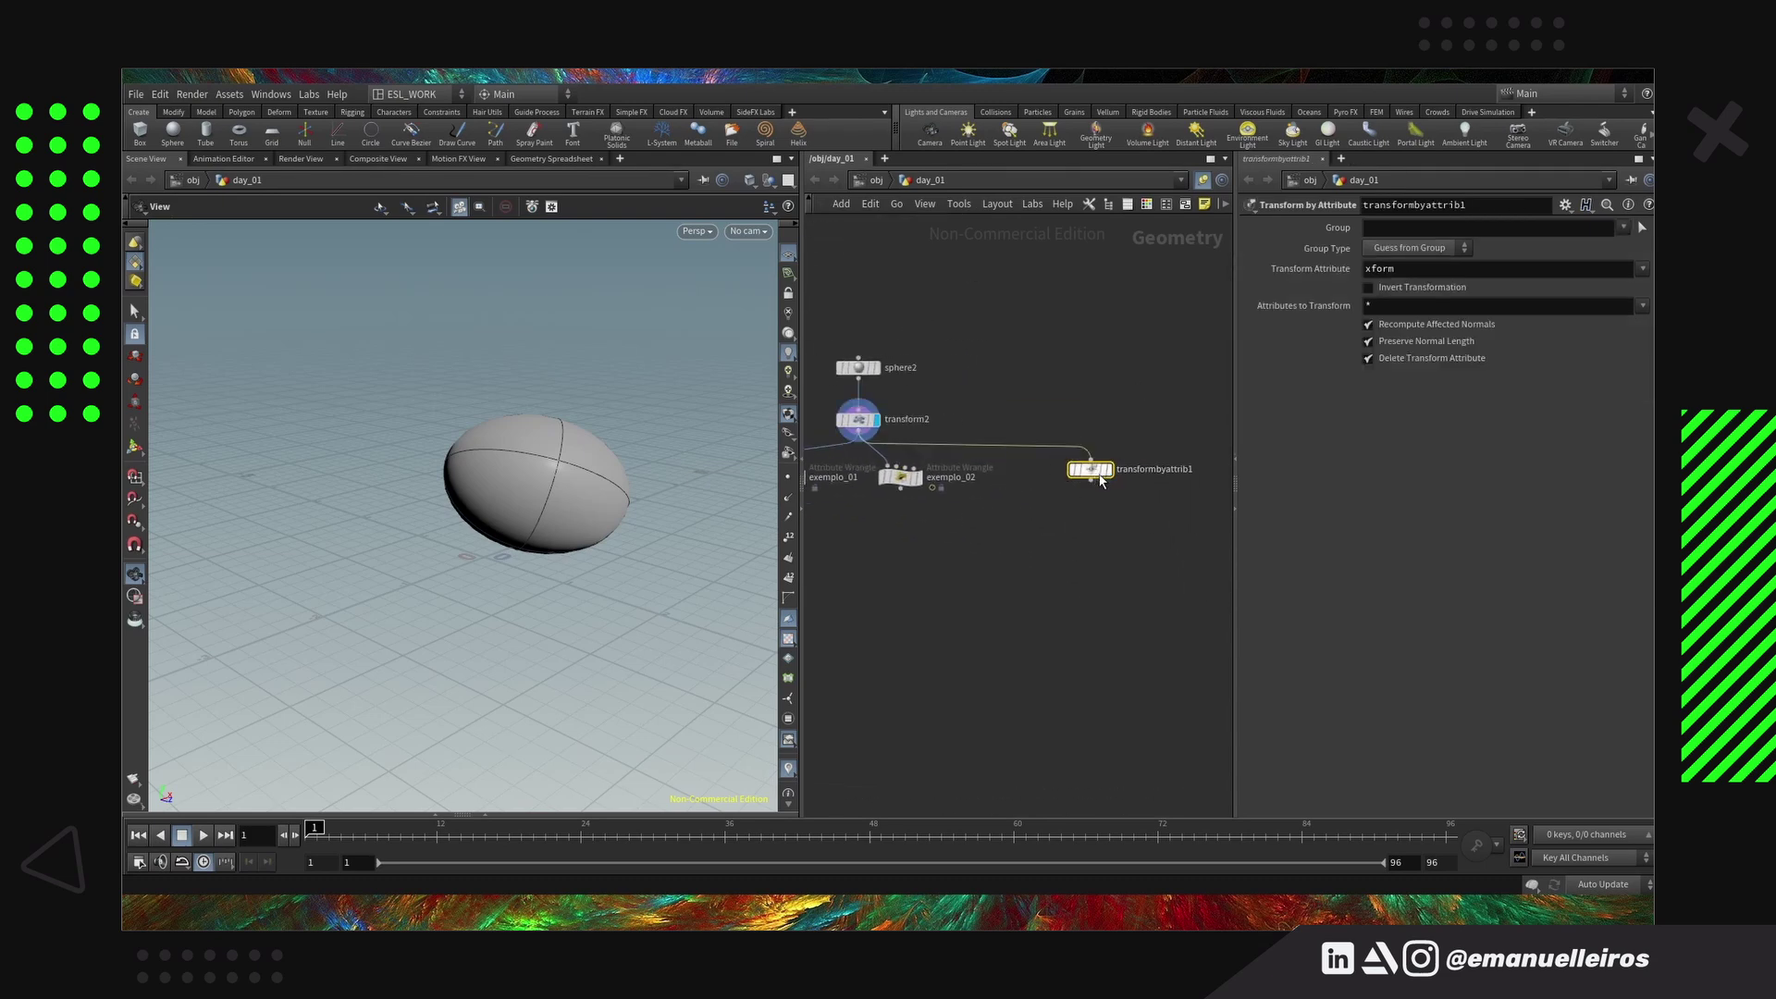
click(1109, 470)
middle_click(1097, 472)
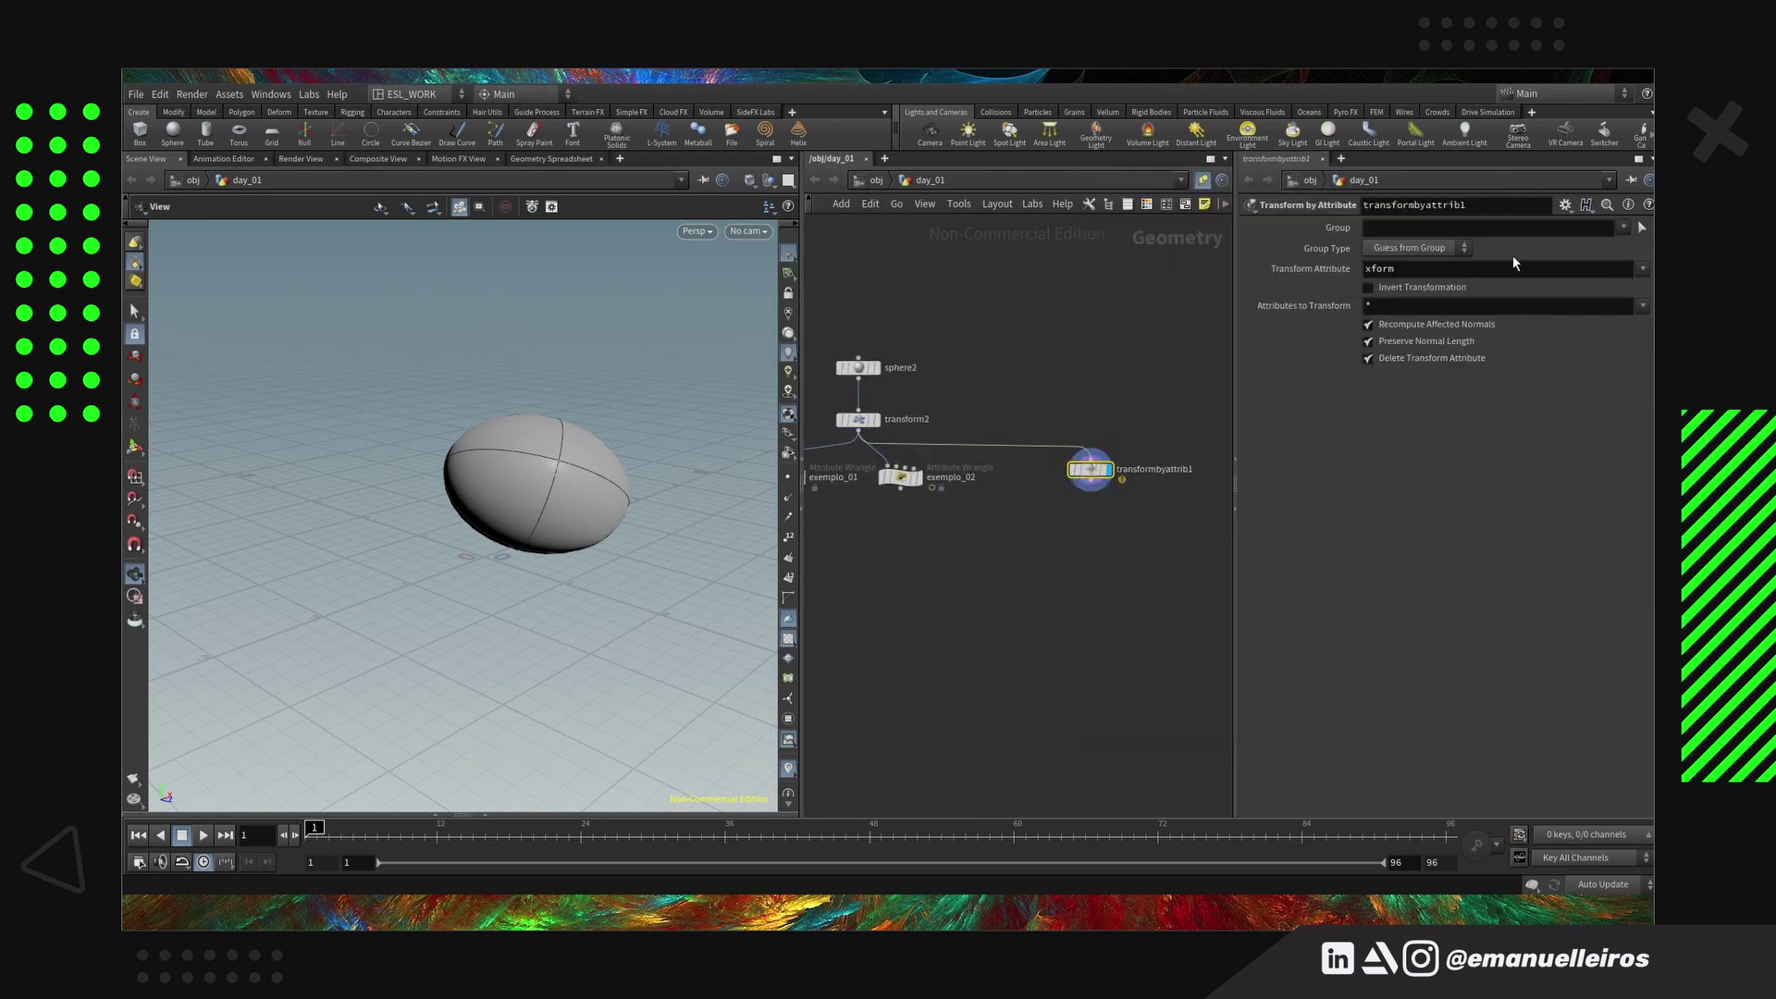
double_click(1434, 269)
key(BackSpace)
middle_click(1089, 470)
text(transform)
key(Return)
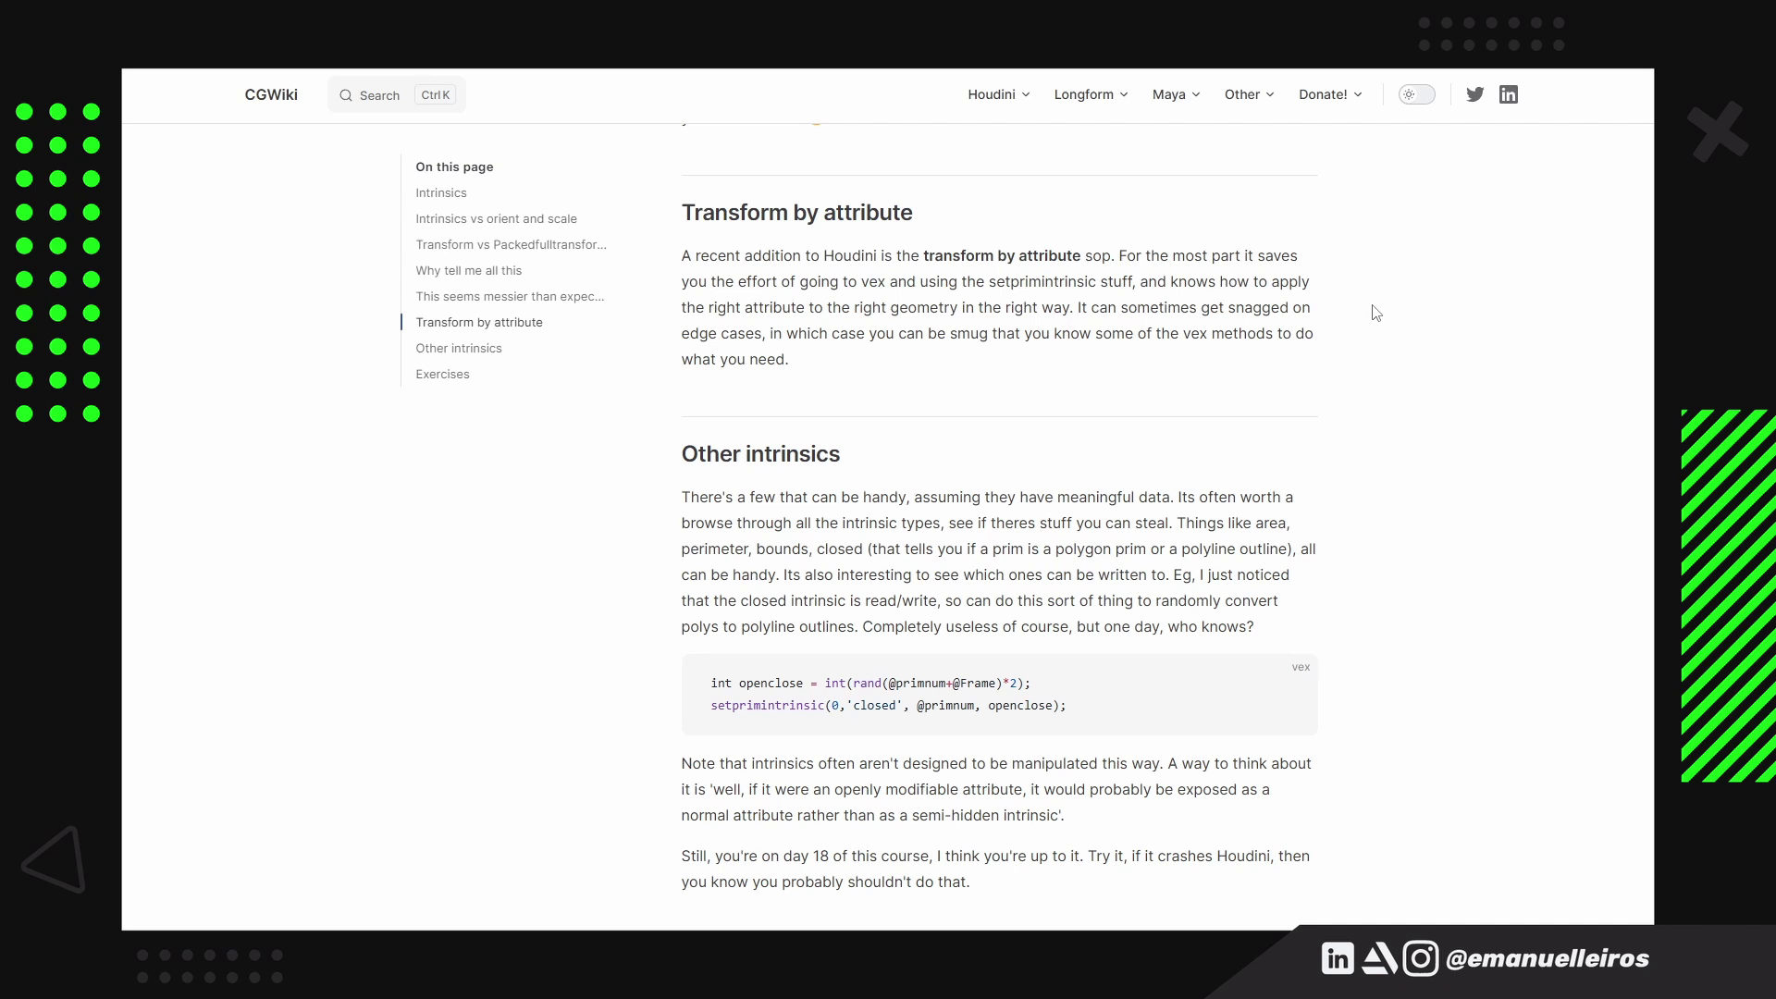
Read the Other intrinsics and Exercises sections of the CGWiki page
scroll(1452, 305, down, 3)
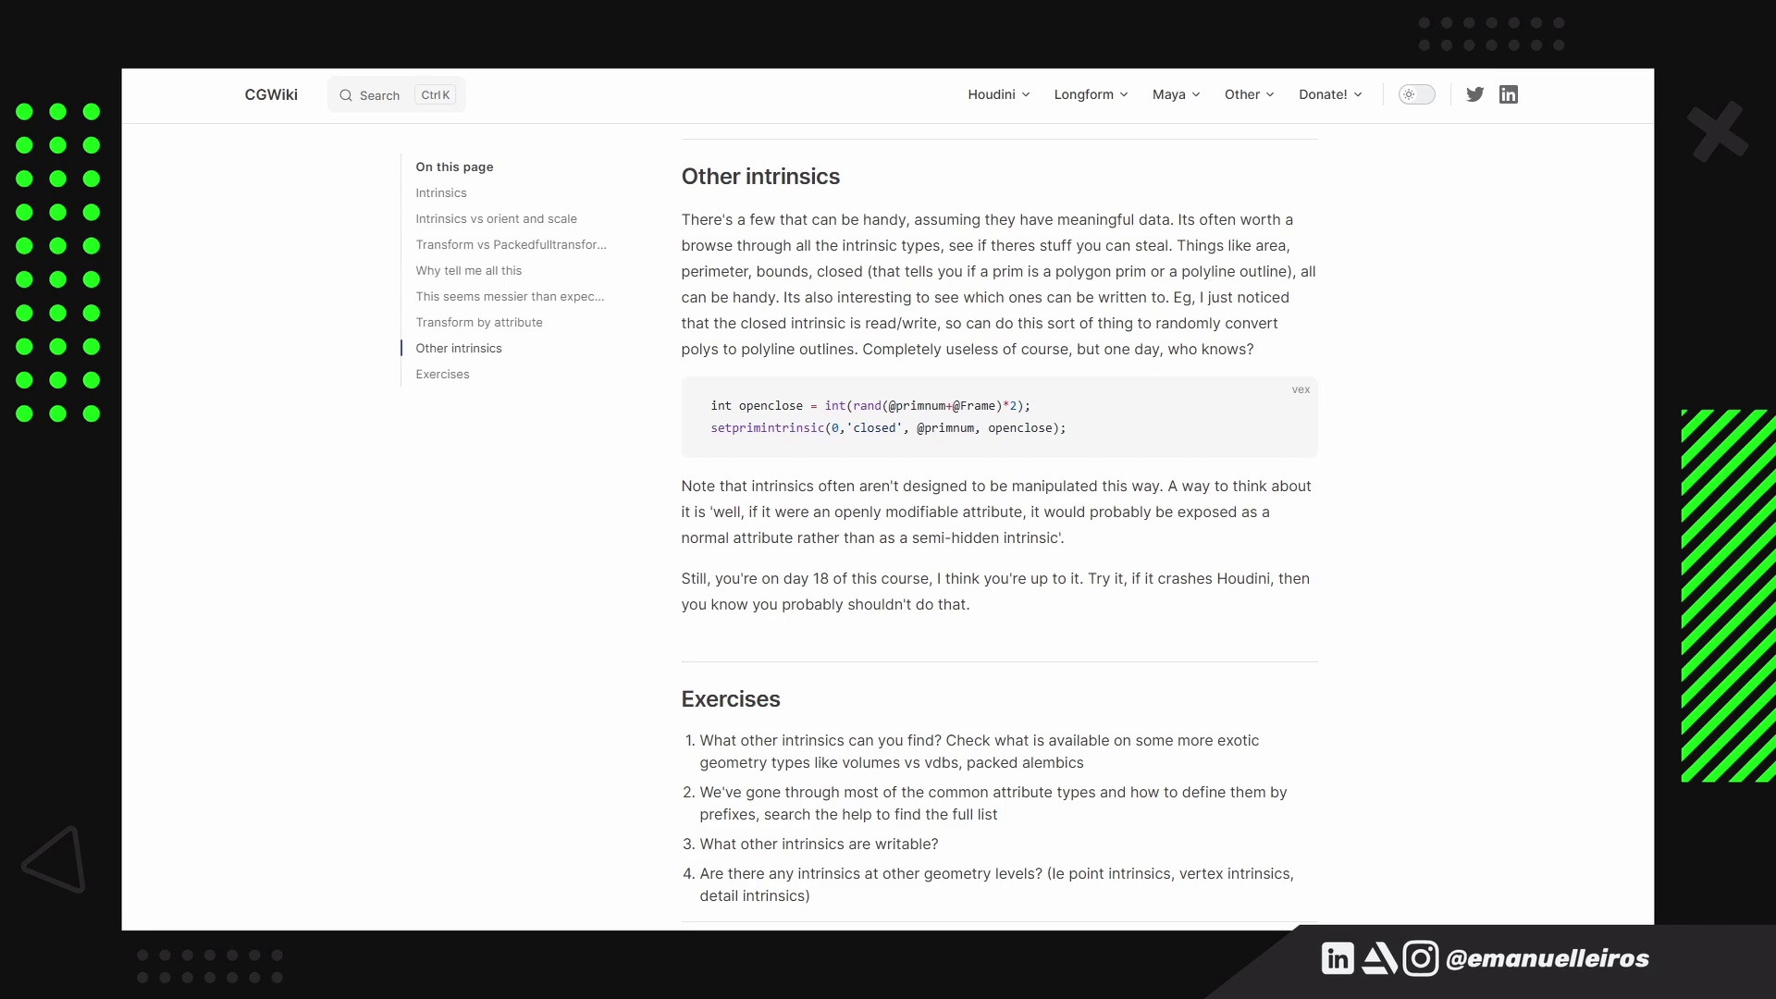
scroll(1506, 434, down, 3)
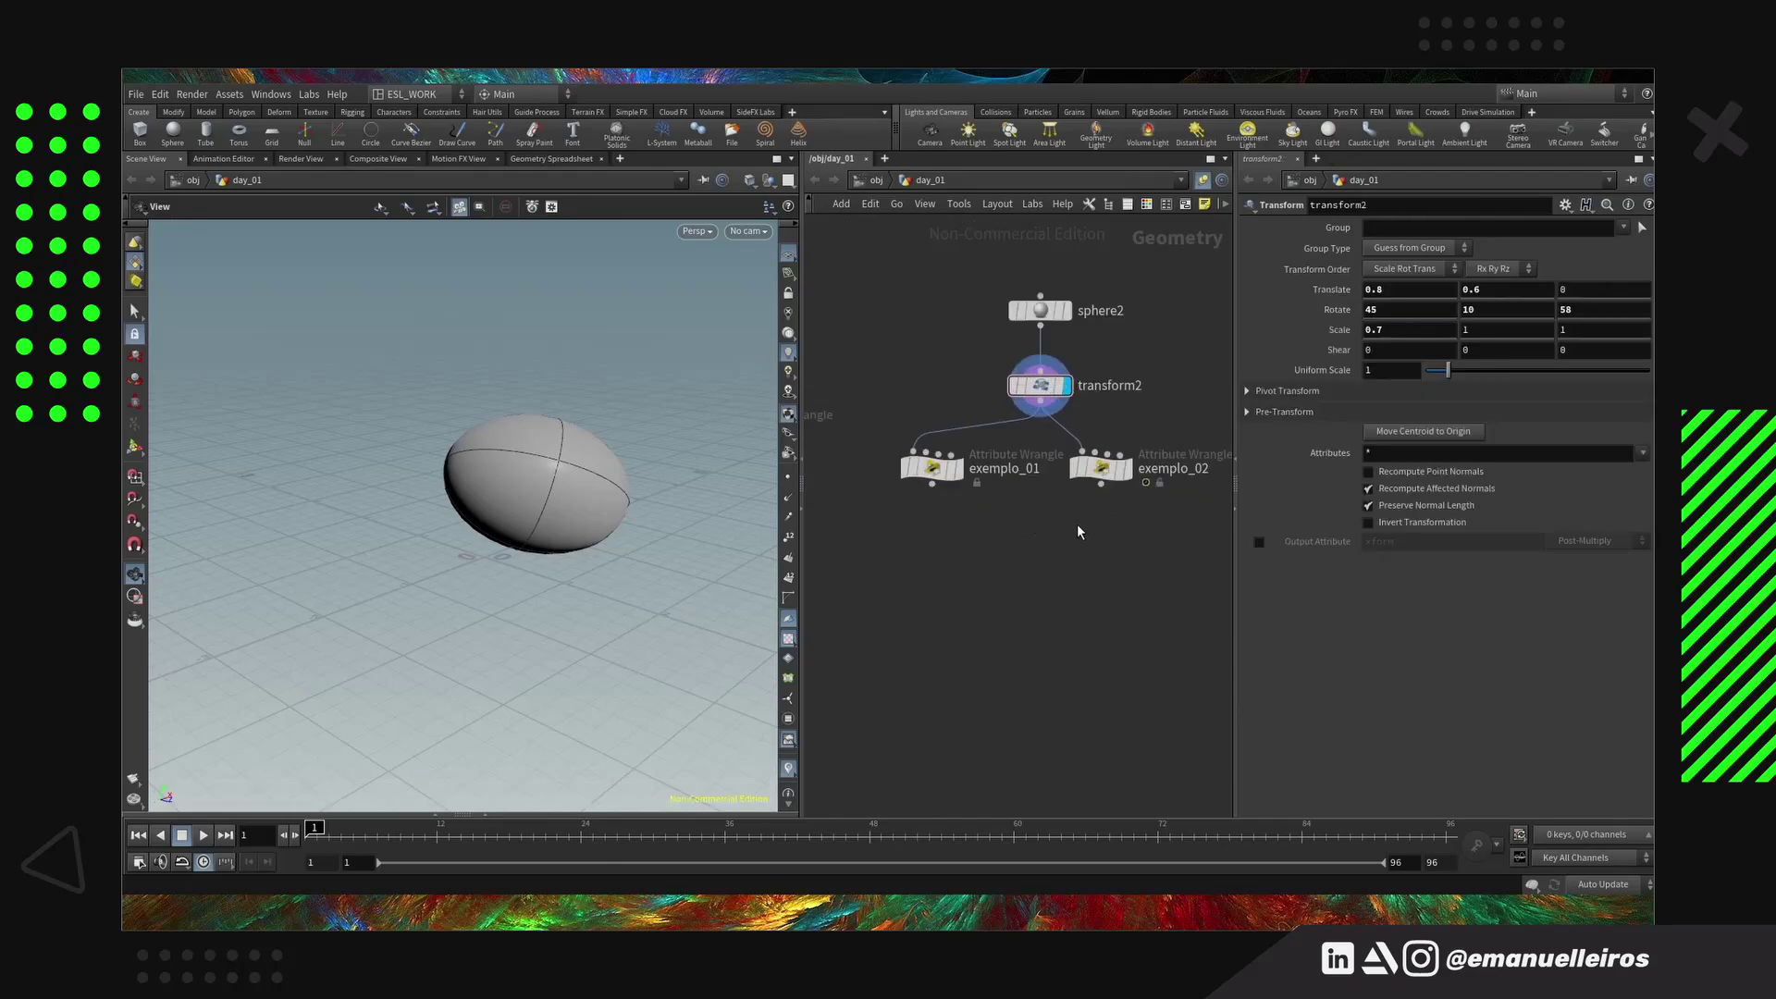
Inspect exemplo_02 in Houdini's Geometry Spreadsheet, checking its intrinsics and its point attributes
click(521, 211)
click(519, 239)
click(209, 206)
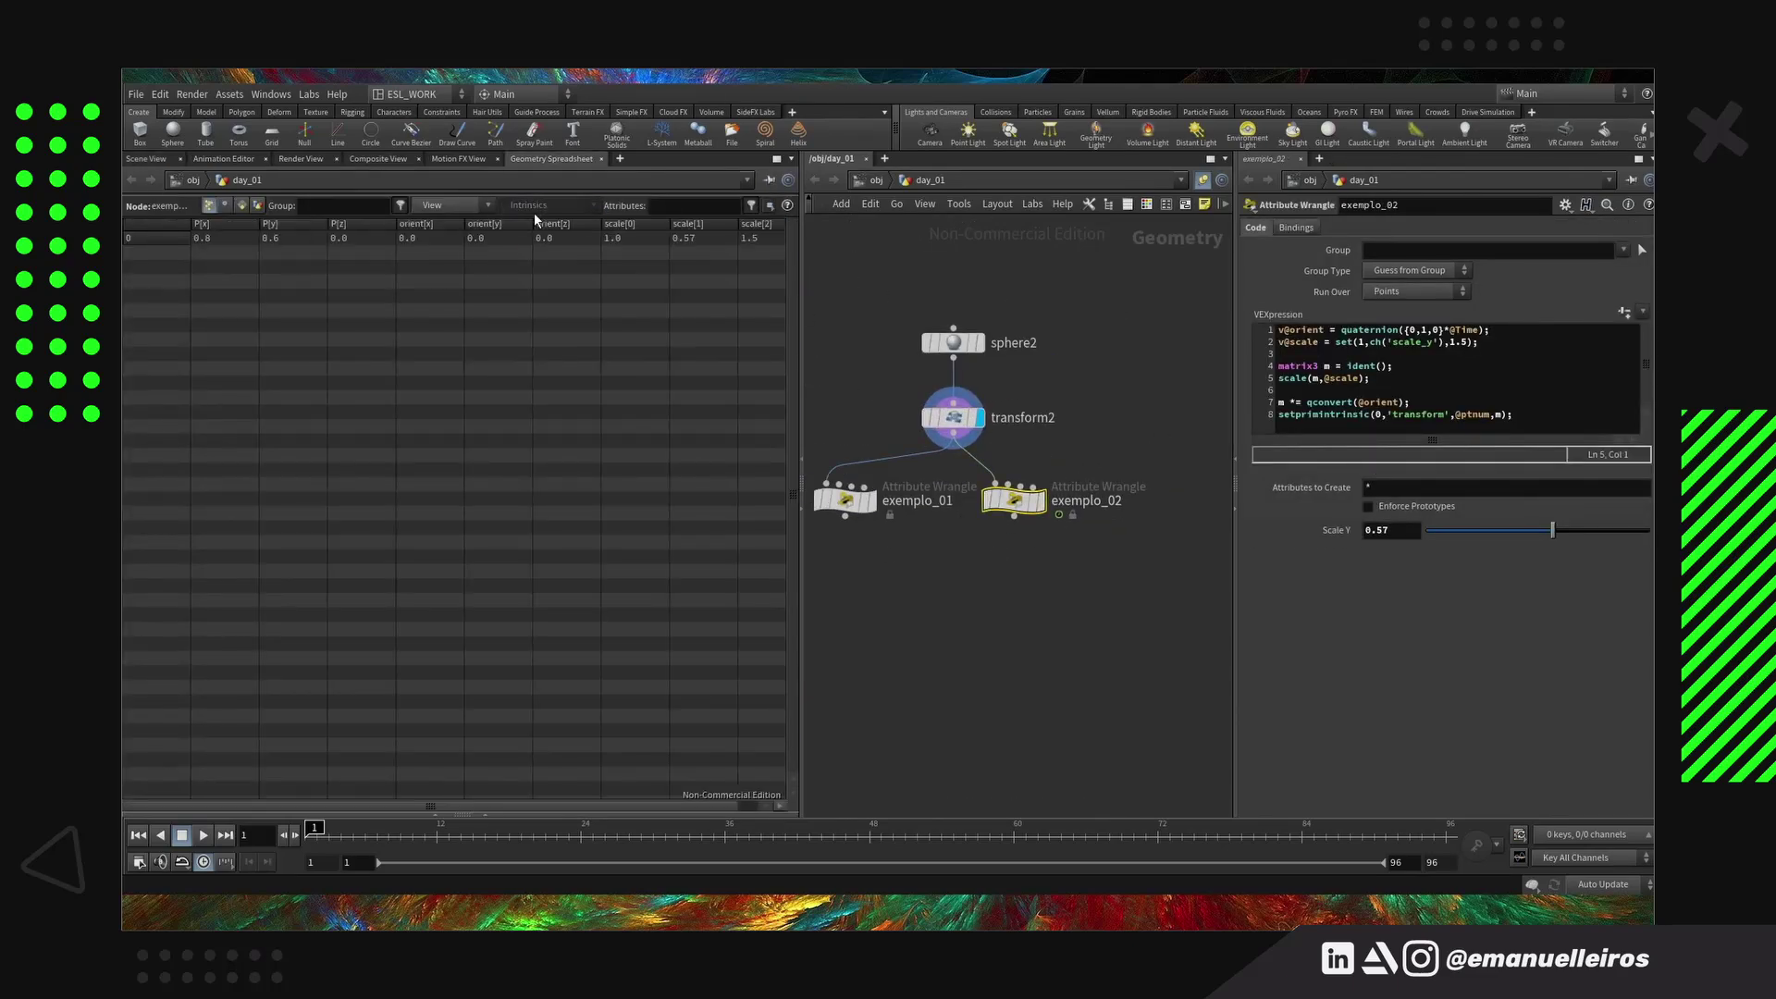
Add a Sphere node beside the sphere2 network, display it, and set its primitive type to Polygon
scroll(1126, 485, down, 2)
middle_drag(1126, 486, 1044, 504)
key(Tab)
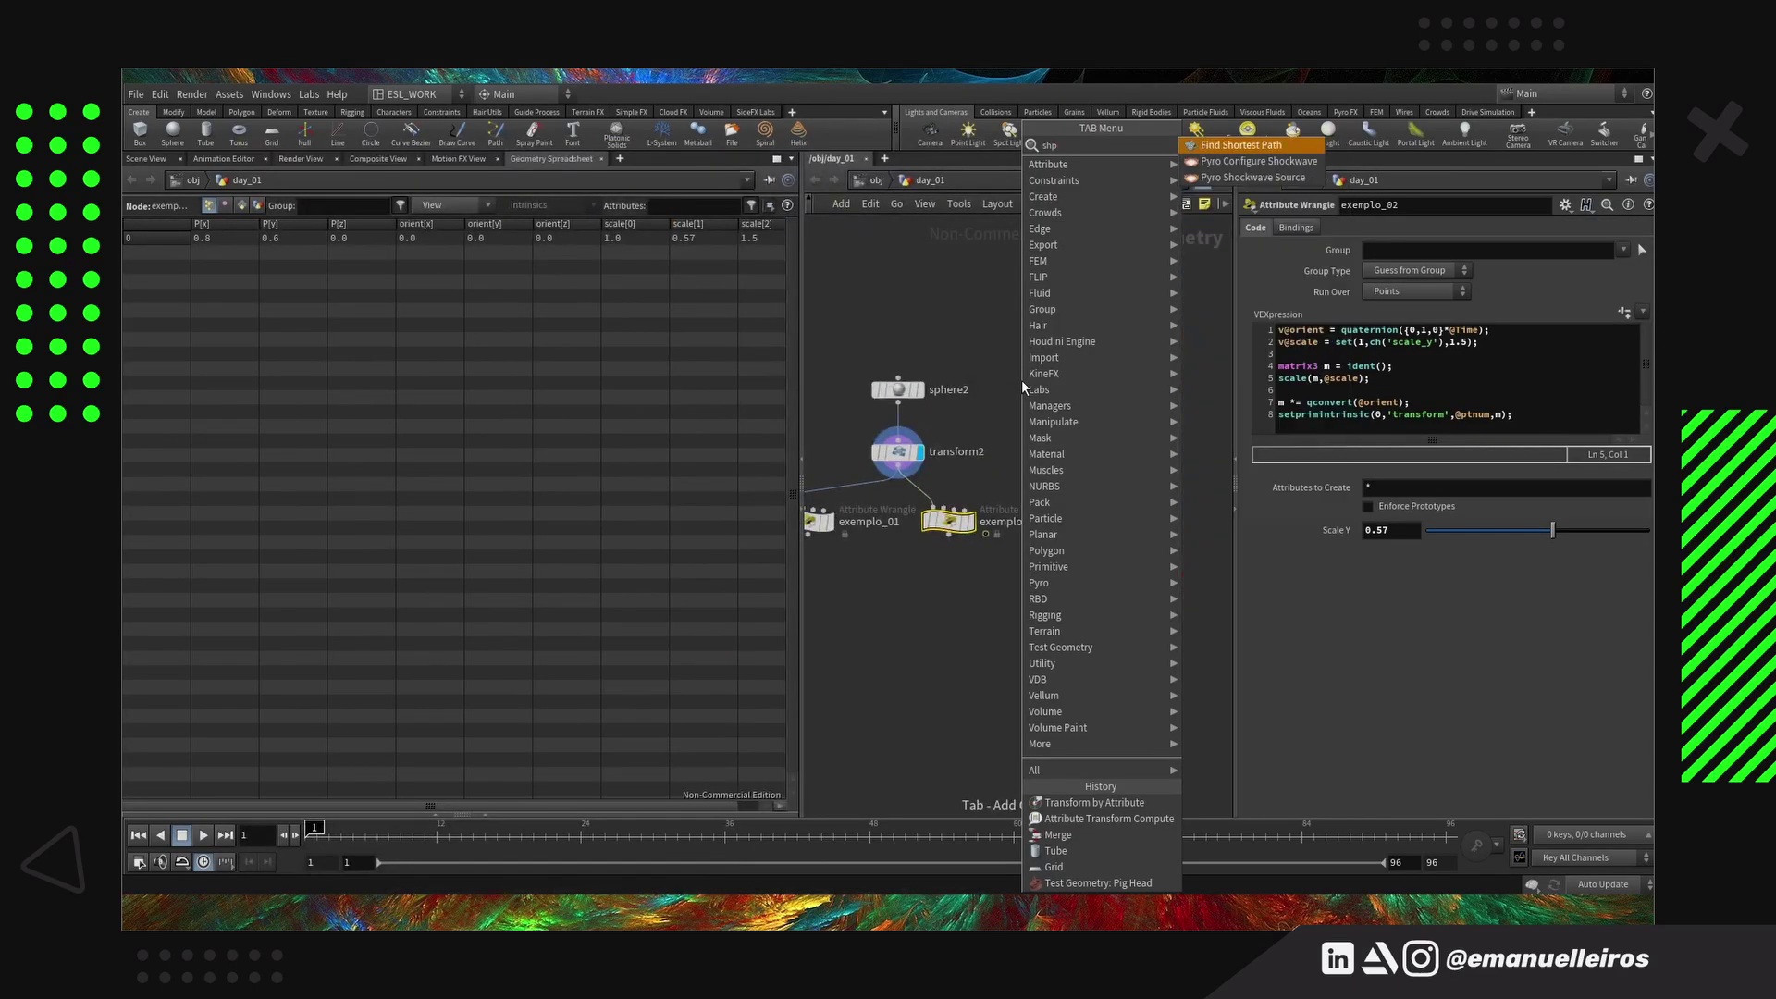
text(sh)
key(Return)
click(1113, 416)
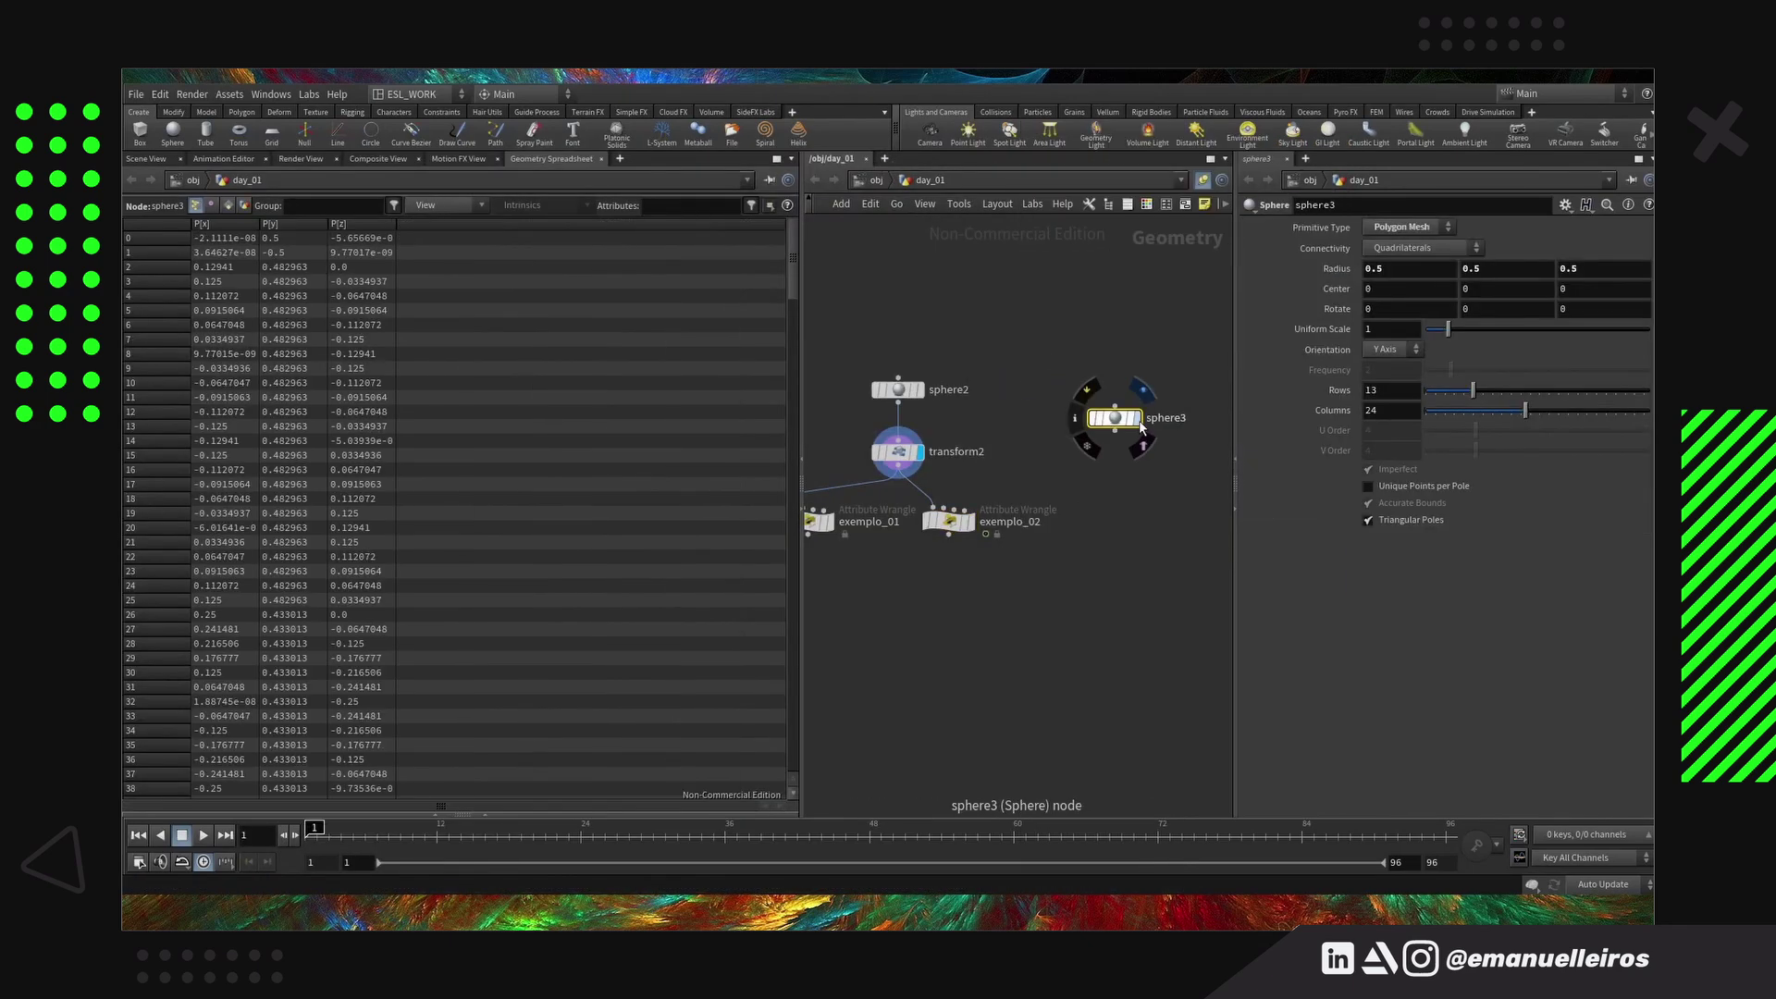
drag(1113, 416, 1099, 390)
click(1122, 390)
click(1406, 228)
click(1406, 211)
Show the detail-level intrinsics of the polygon sphere in the Geometry Spreadsheet
click(244, 205)
click(539, 205)
click(518, 270)
click(553, 209)
click(553, 209)
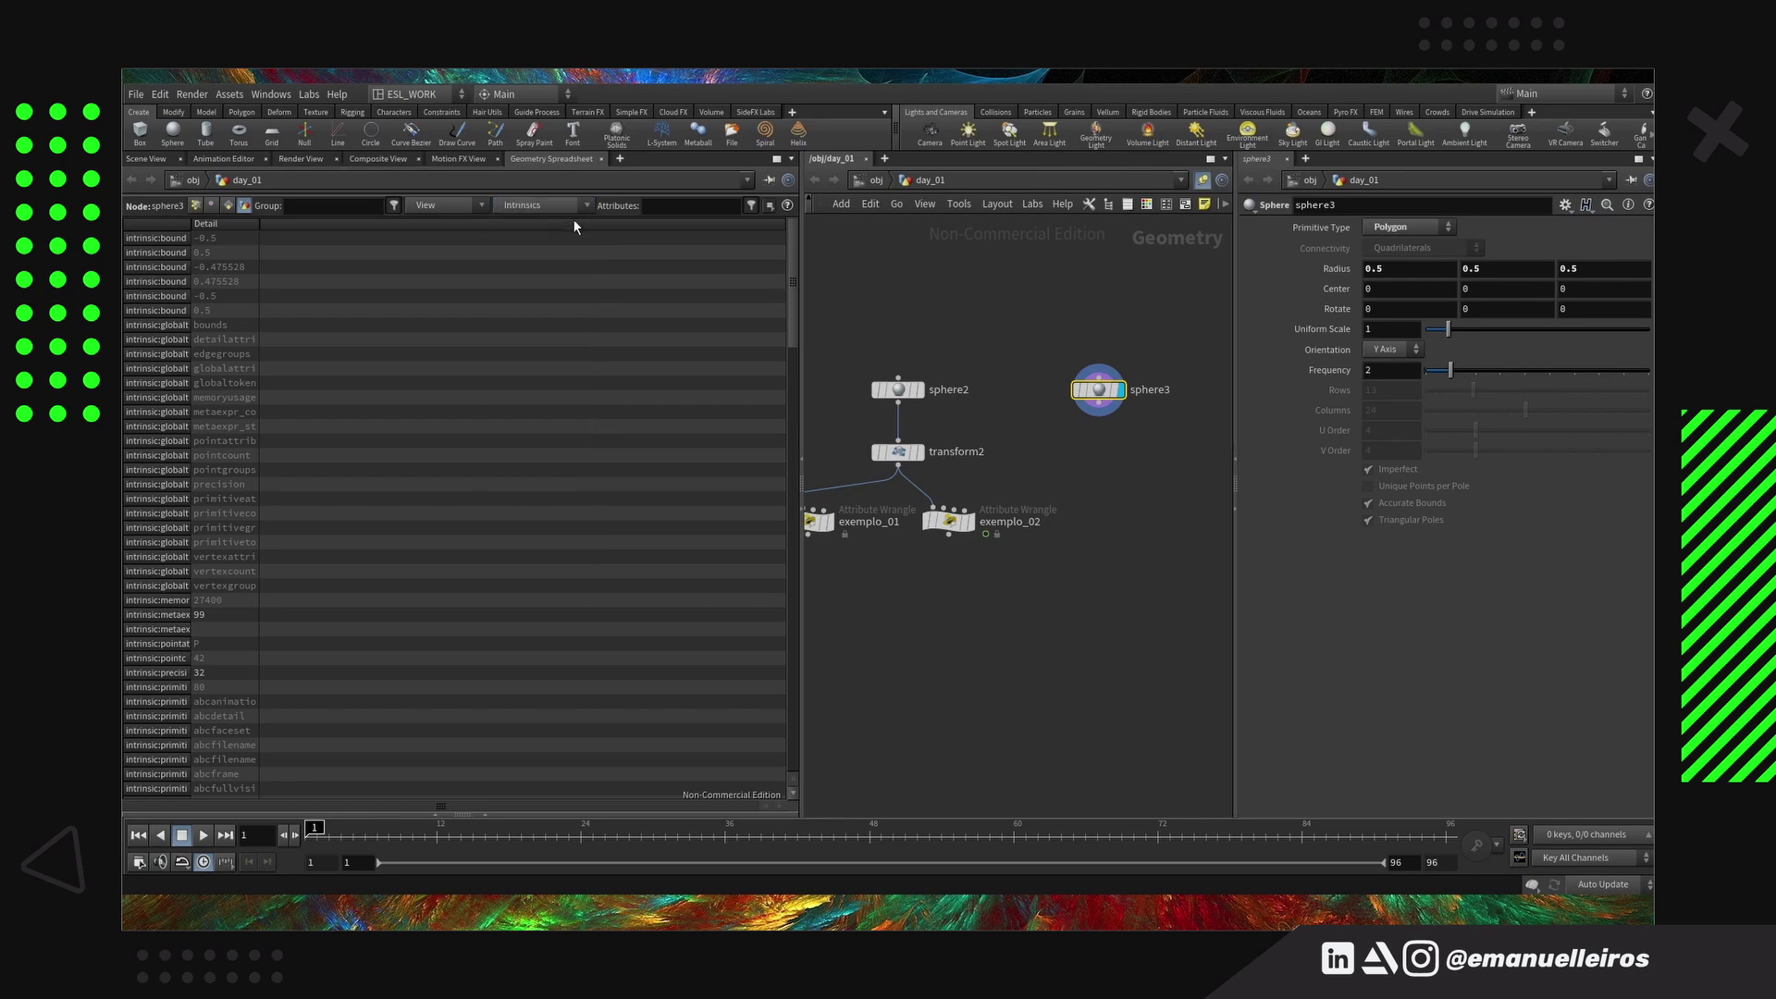
Show the primitive-level intrinsics of the polygon sphere and look through its columns
click(228, 206)
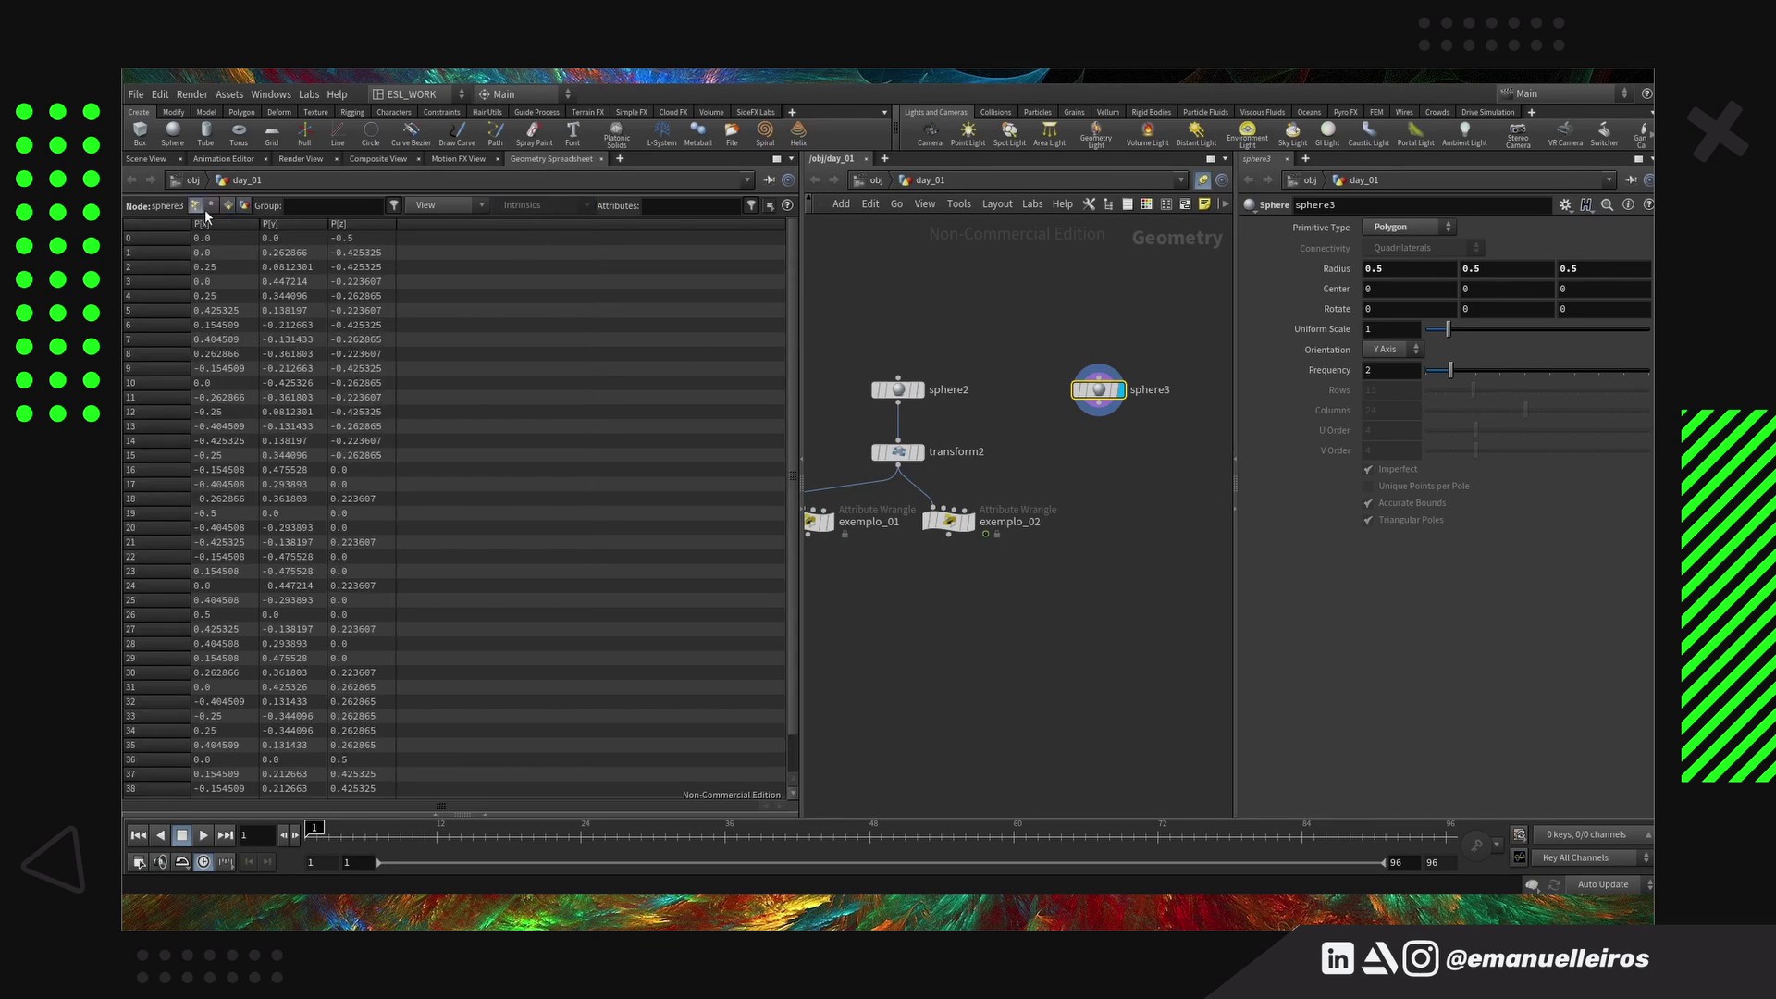
click(529, 206)
click(535, 222)
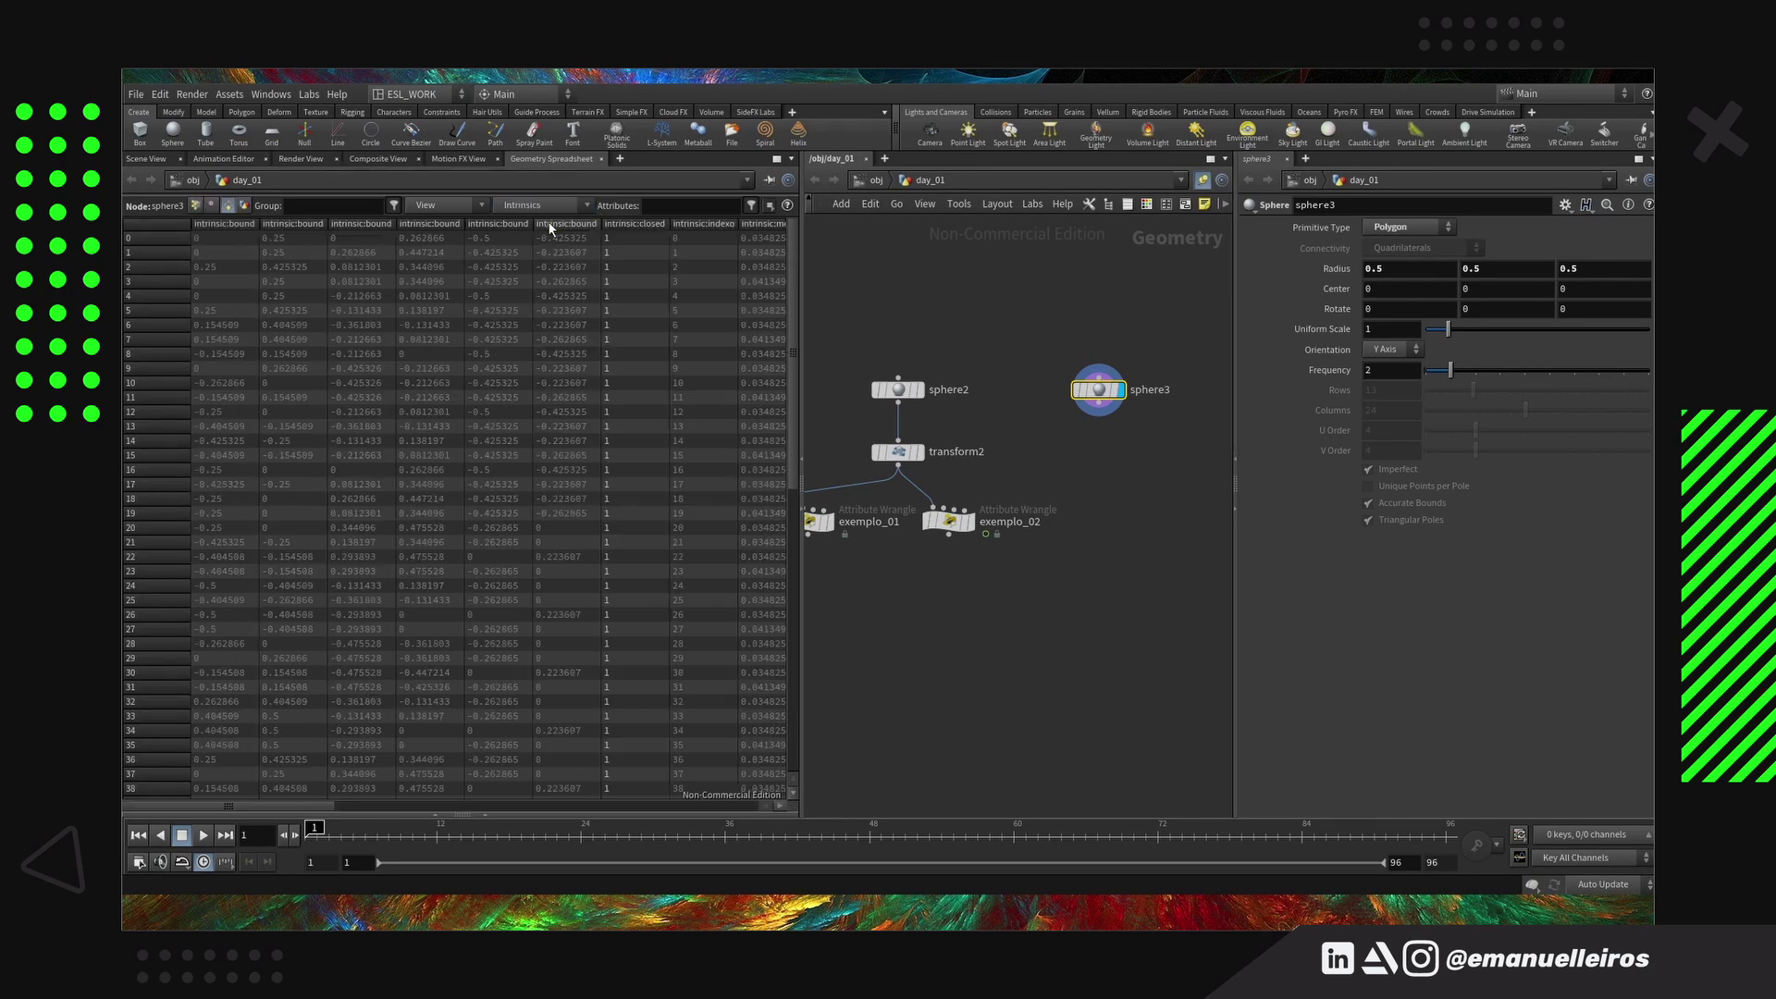
drag(315, 811, 313, 674)
Display sphere2 and look through its primitive intrinsics for comparison with the polygon sphere
click(899, 389)
drag(267, 805, 531, 801)
click(919, 389)
drag(547, 239, 612, 238)
click(227, 206)
drag(307, 805, 698, 810)
Examine sphere2's detail intrinsics, then its vertex-level data in the Geometry Spreadsheet
click(537, 204)
click(245, 204)
click(541, 203)
click(553, 204)
drag(791, 282, 784, 375)
click(211, 205)
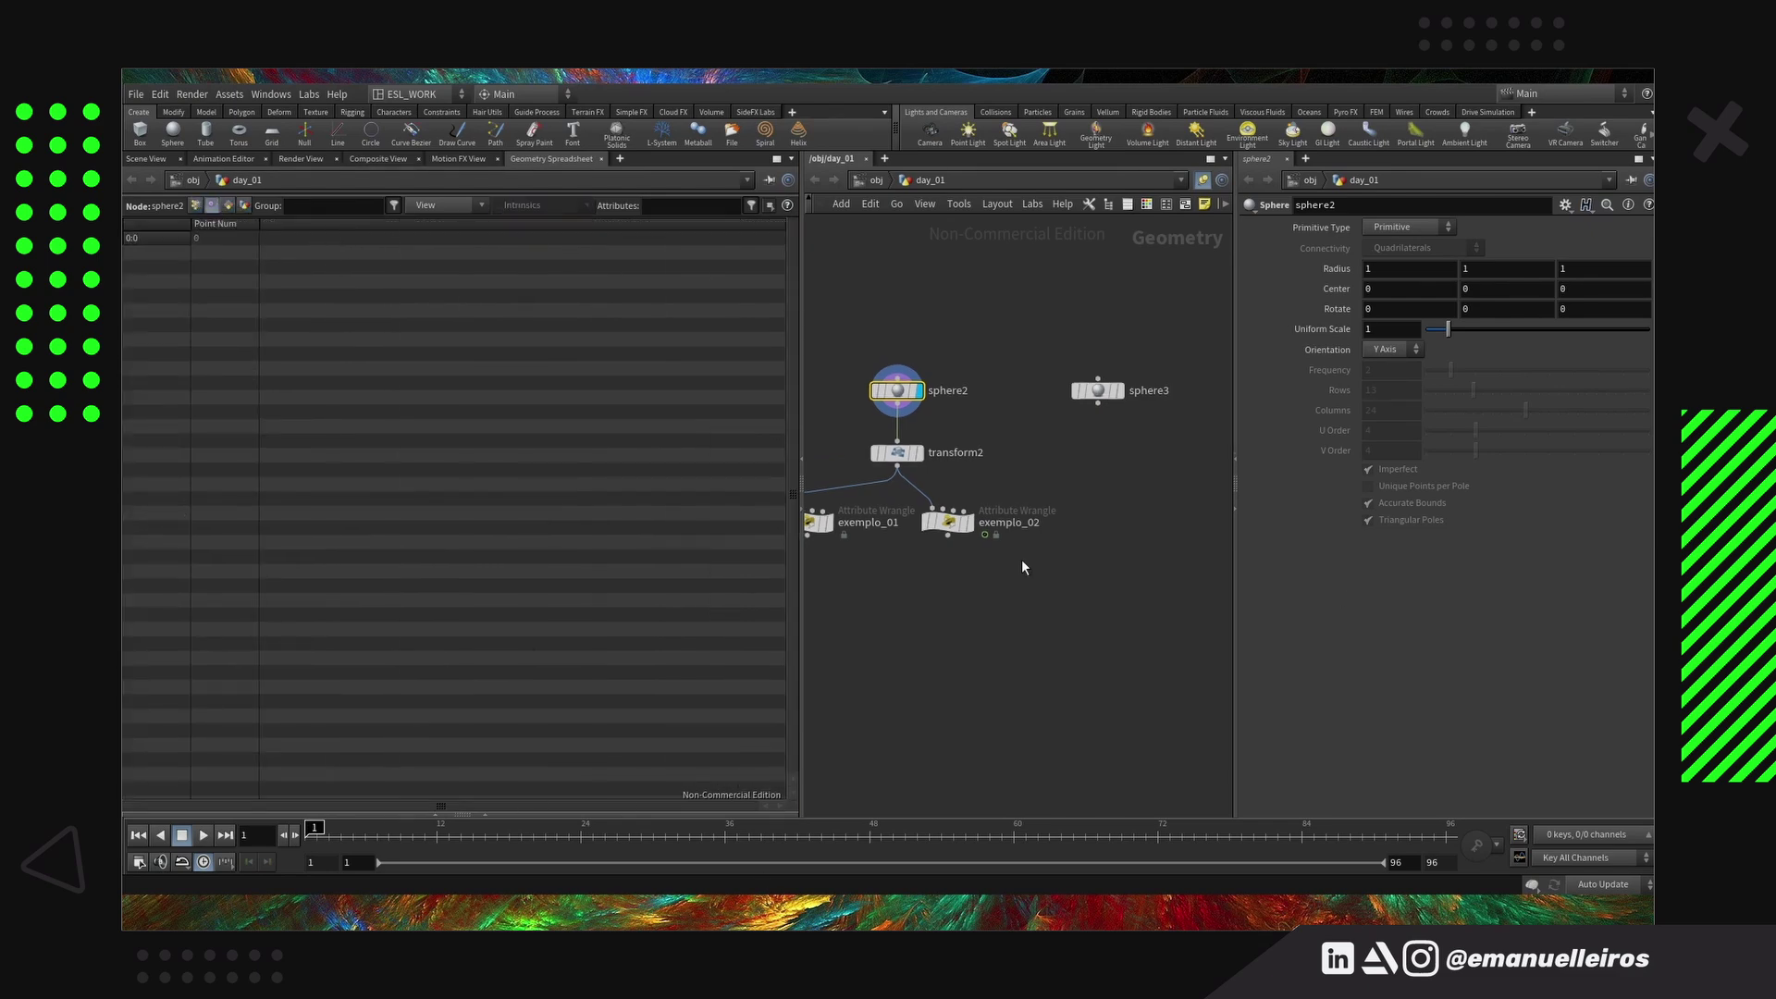
Add a Volume node under sphere3, display it, and switch to the 3D scene view
key(Tab)
text(vol)
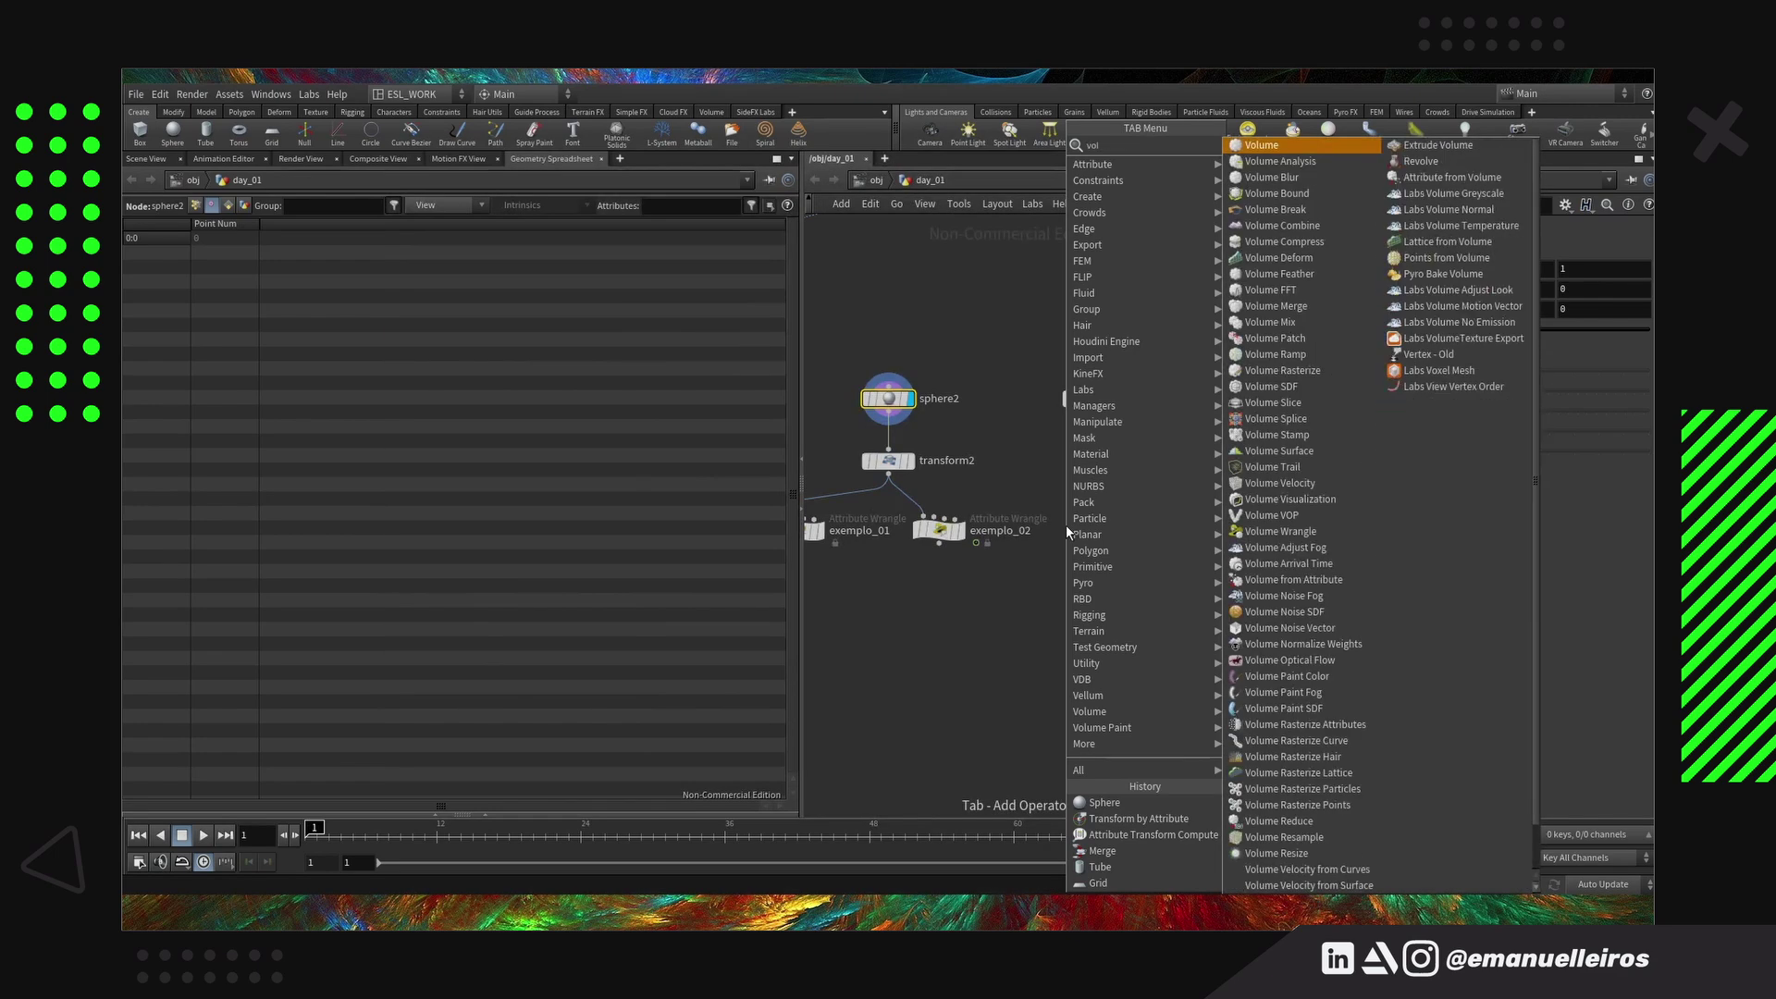
key(Return)
click(1114, 528)
drag(1114, 528, 1088, 411)
click(1152, 485)
click(148, 159)
drag(1128, 483, 1144, 453)
Add a VDB node and a VDB Activate node under sphere3 and arrange them in a chain
key(Tab)
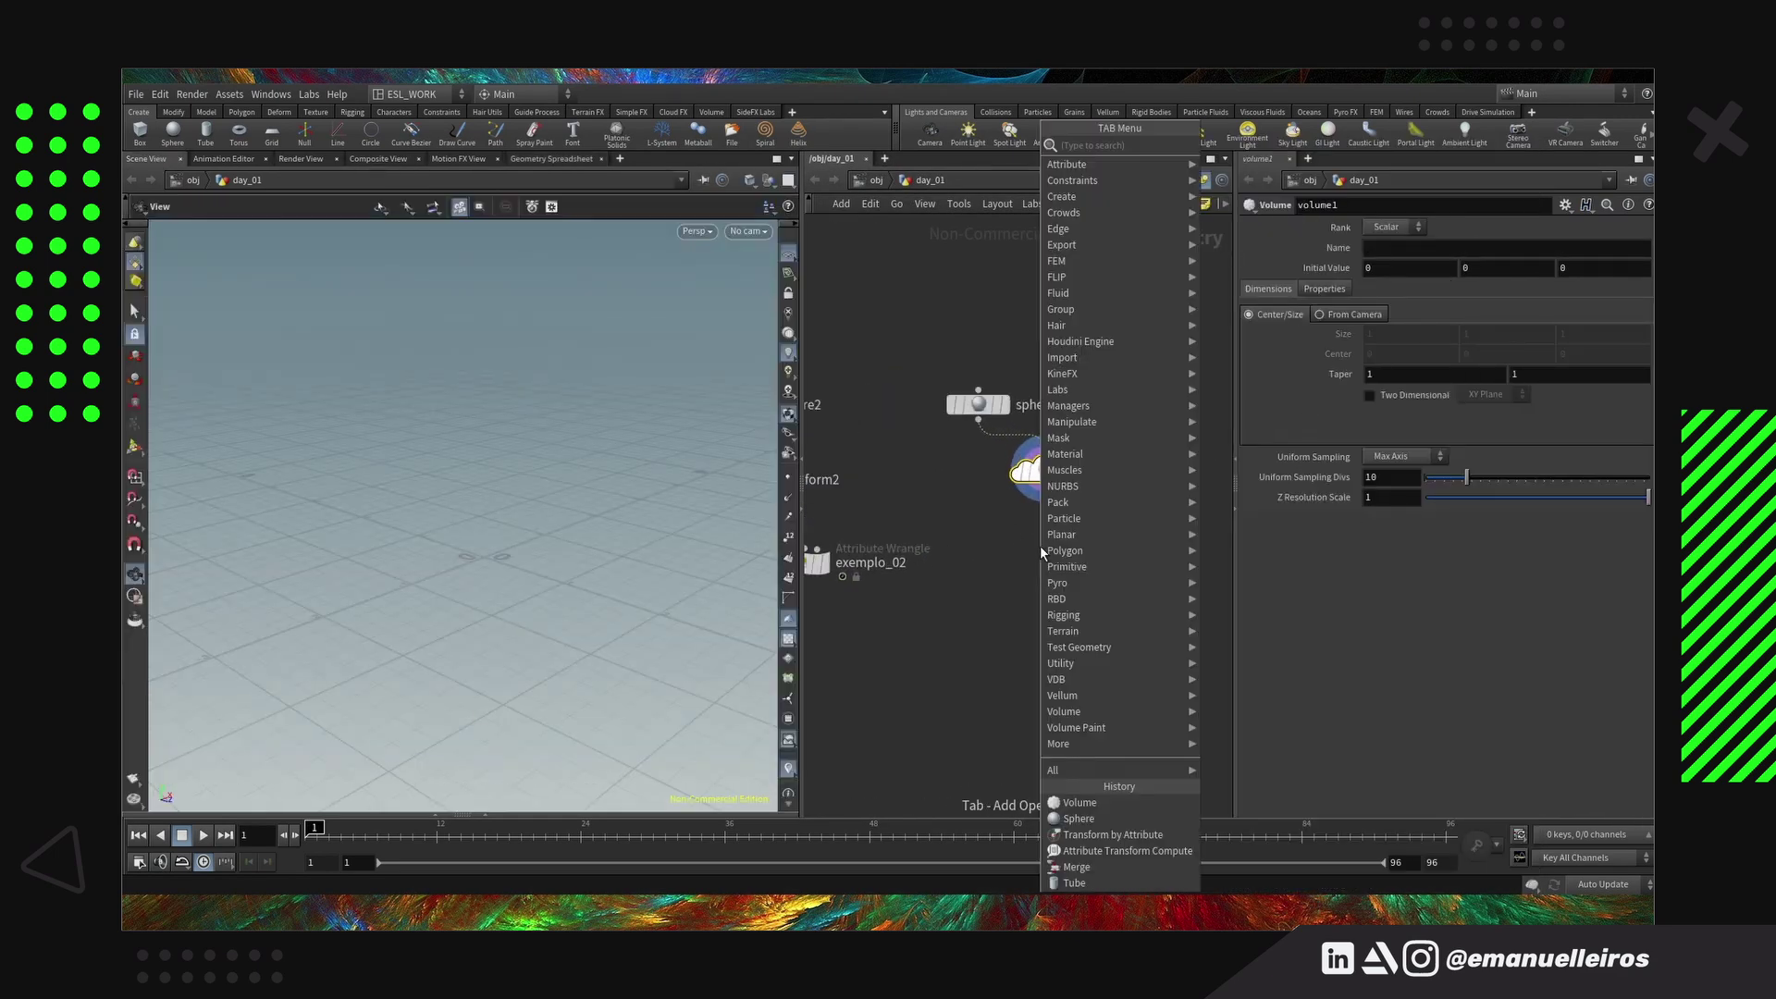
text(vdb)
key(Return)
click(925, 488)
click(952, 489)
drag(978, 422, 944, 508)
key(Tab)
text(vdb ac)
key(Return)
click(958, 525)
drag(958, 524, 918, 521)
click(944, 520)
click(919, 470)
click(1004, 404)
drag(979, 404, 977, 388)
drag(920, 470, 919, 453)
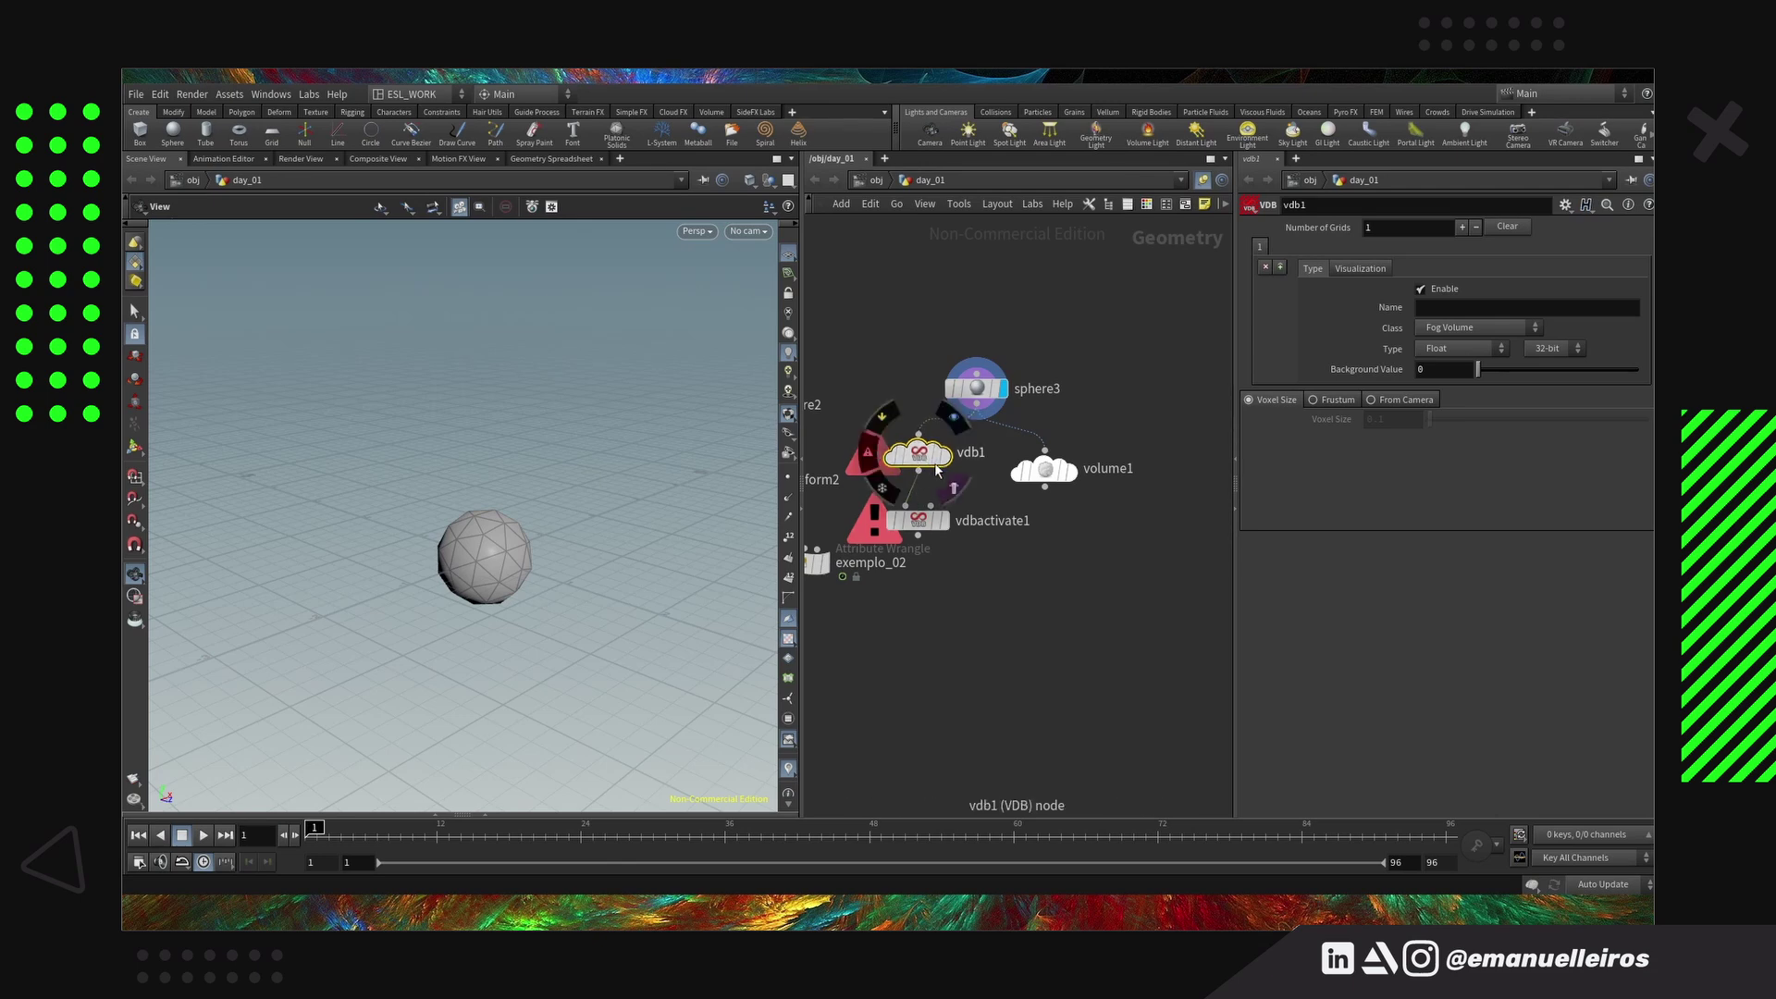
Display the VDB node, keep it in Voxel Size mode, and name its grid density
click(1327, 400)
click(946, 454)
click(1275, 400)
click(1442, 311)
text(density)
key(Return)
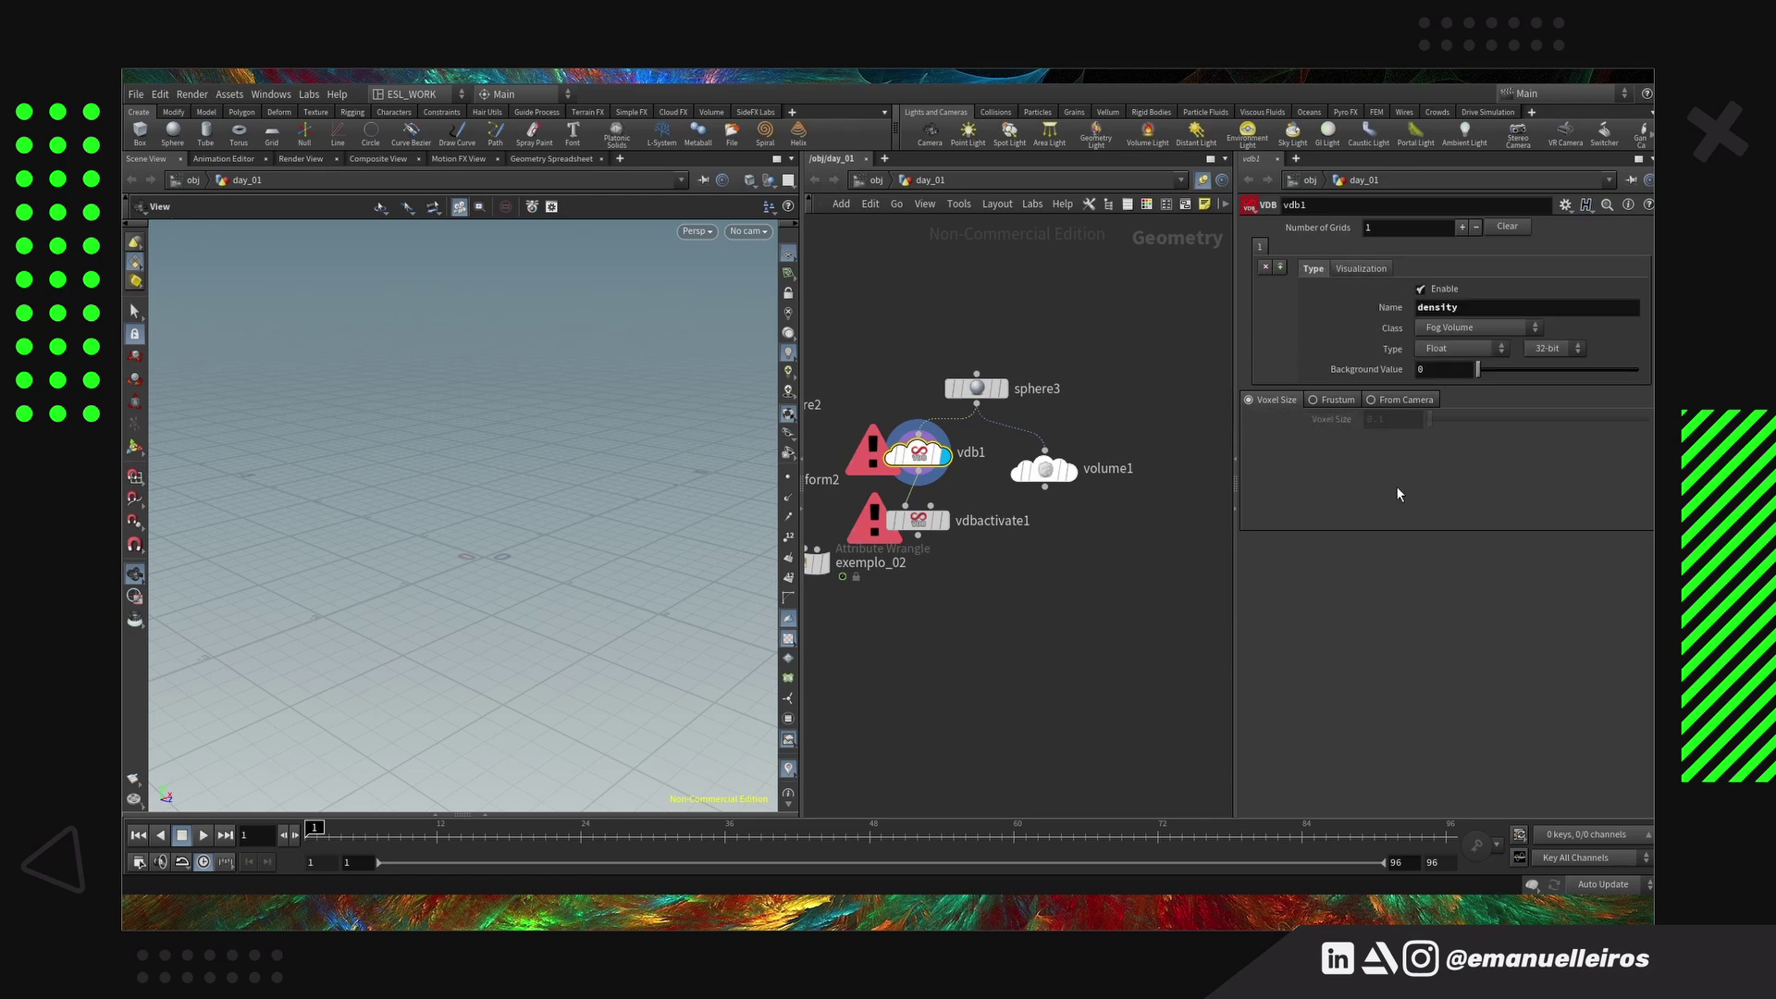
Set VDB Activate to Fill SDF and change the VDB node's class to Other
click(944, 520)
click(1556, 294)
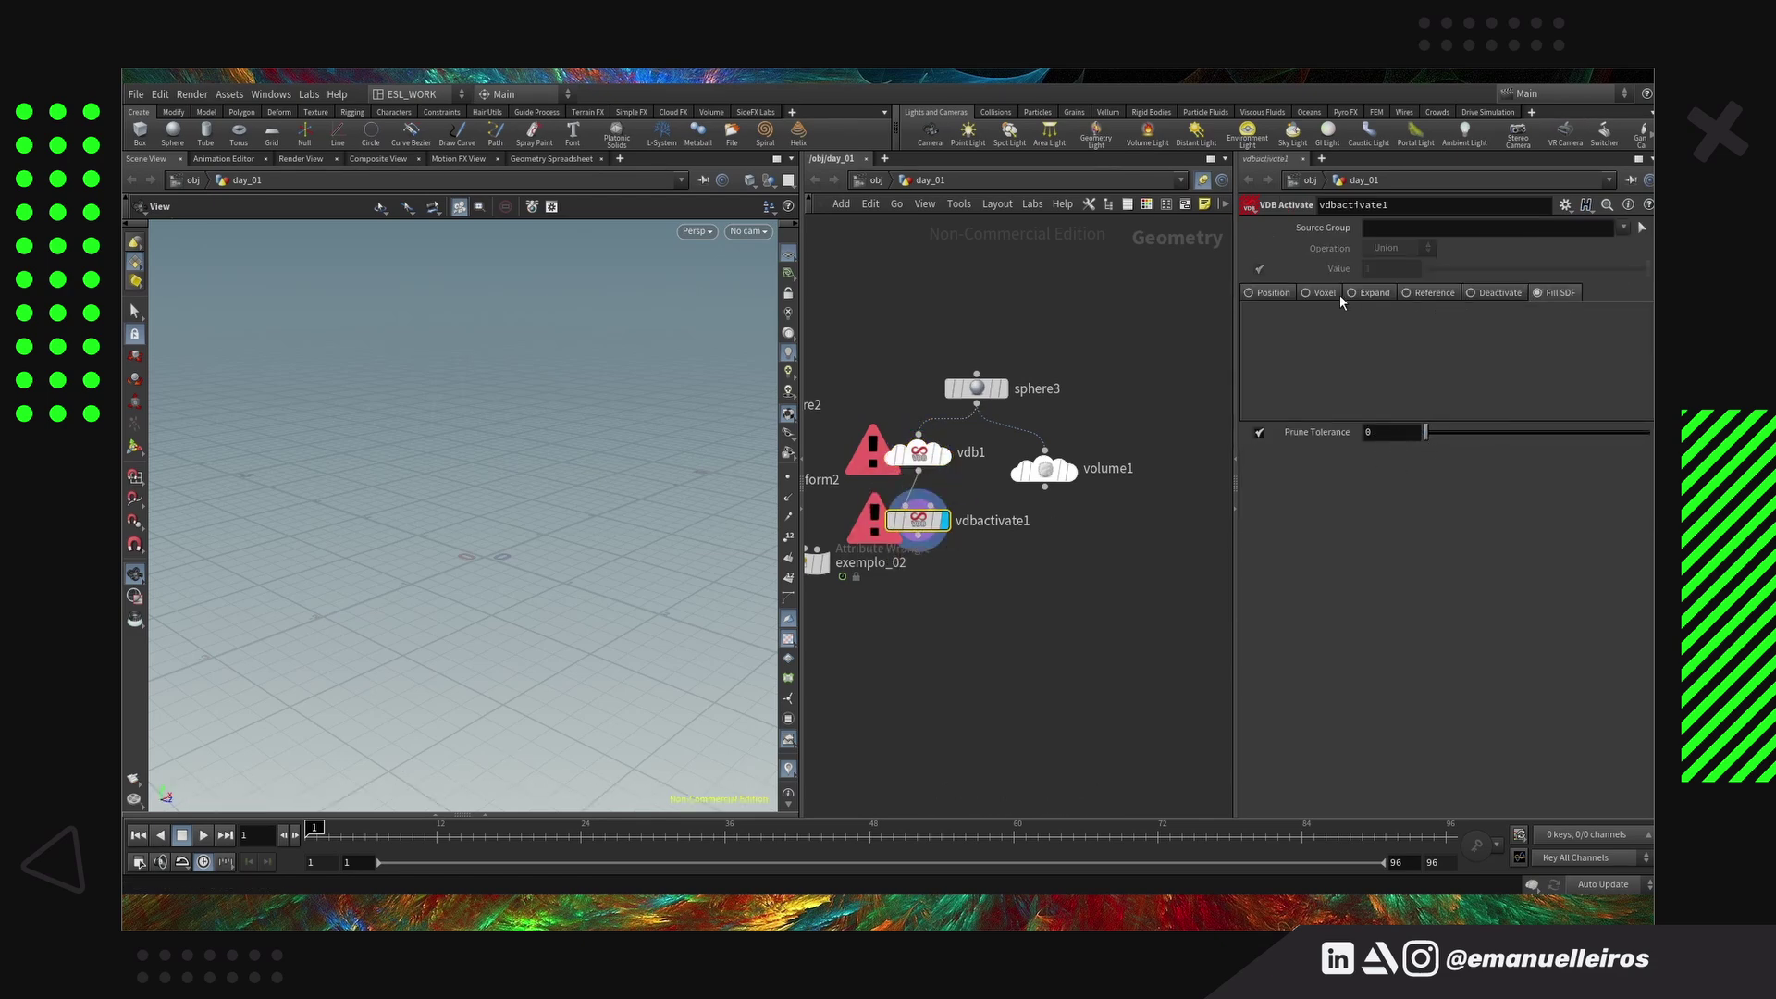
click(945, 454)
click(1523, 328)
click(1484, 355)
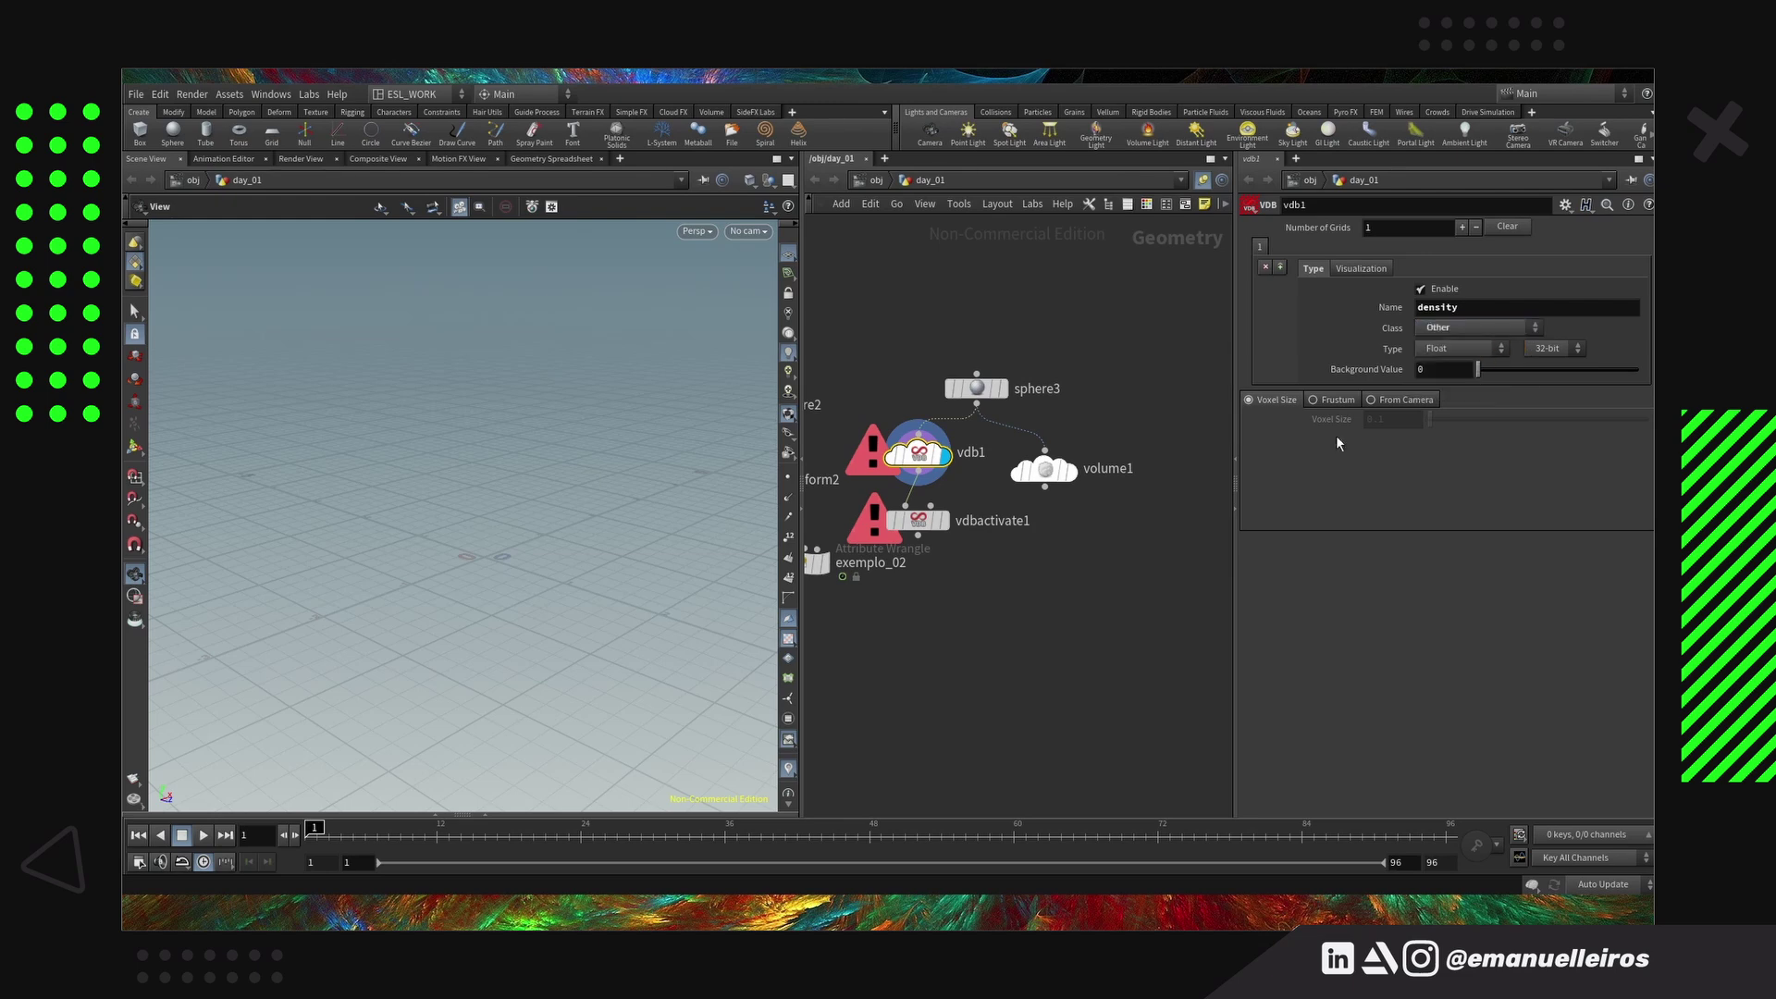
Add an IsoOffset node connected to sphere3 and display it
key(Tab)
text(iso)
key(Return)
click(1184, 486)
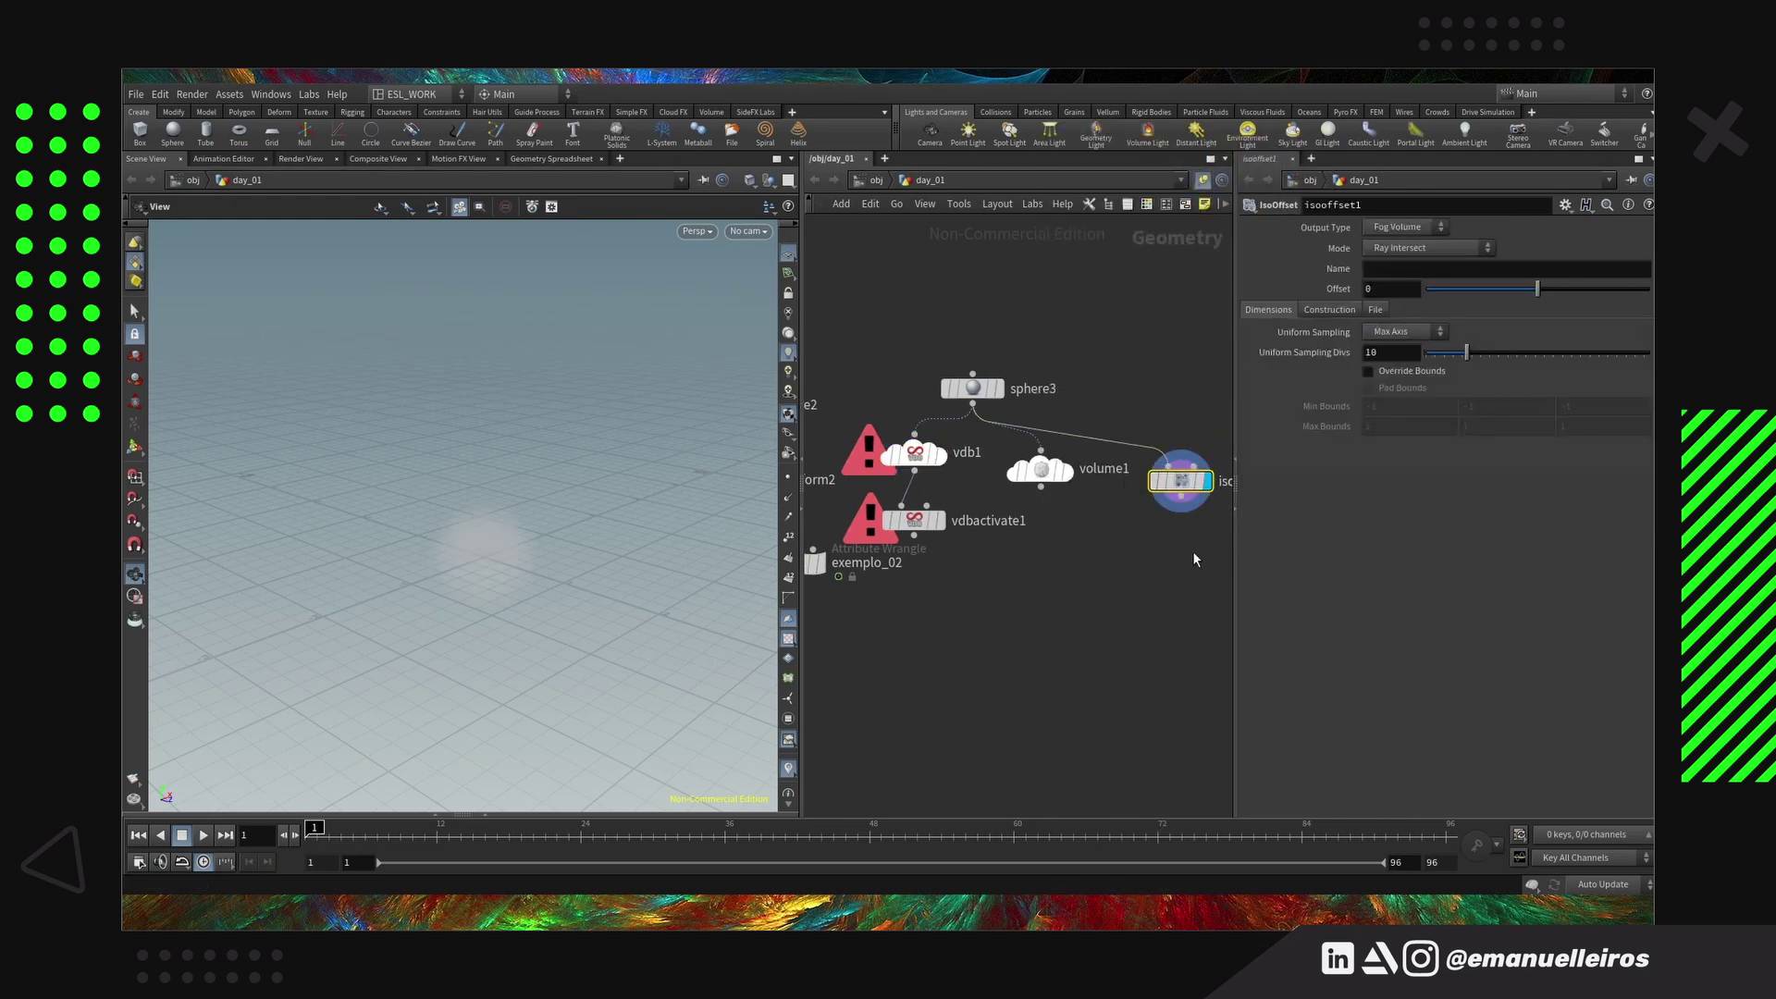
Delete the VDB, VDB Activate and Volume nodes under sphere3
middle_drag(1206, 530, 1103, 559)
middle_drag(947, 625, 994, 625)
scroll(995, 626, down, 3)
drag(945, 594, 860, 509)
key(Delete)
click(982, 538)
key(Delete)
scroll(944, 549, up, 2)
Place the IsoOffset node below sphere3, keep its Fog Volume output, and set Uniform Sampling Divs to 33
drag(1113, 547, 952, 538)
click(1404, 228)
click(1405, 228)
click(962, 471)
click(974, 539)
drag(1527, 353, 1571, 353)
Show all primitive intrinsics of isooffset1 in an enlarged Geometry Spreadsheet and look through the columns
click(551, 158)
click(232, 205)
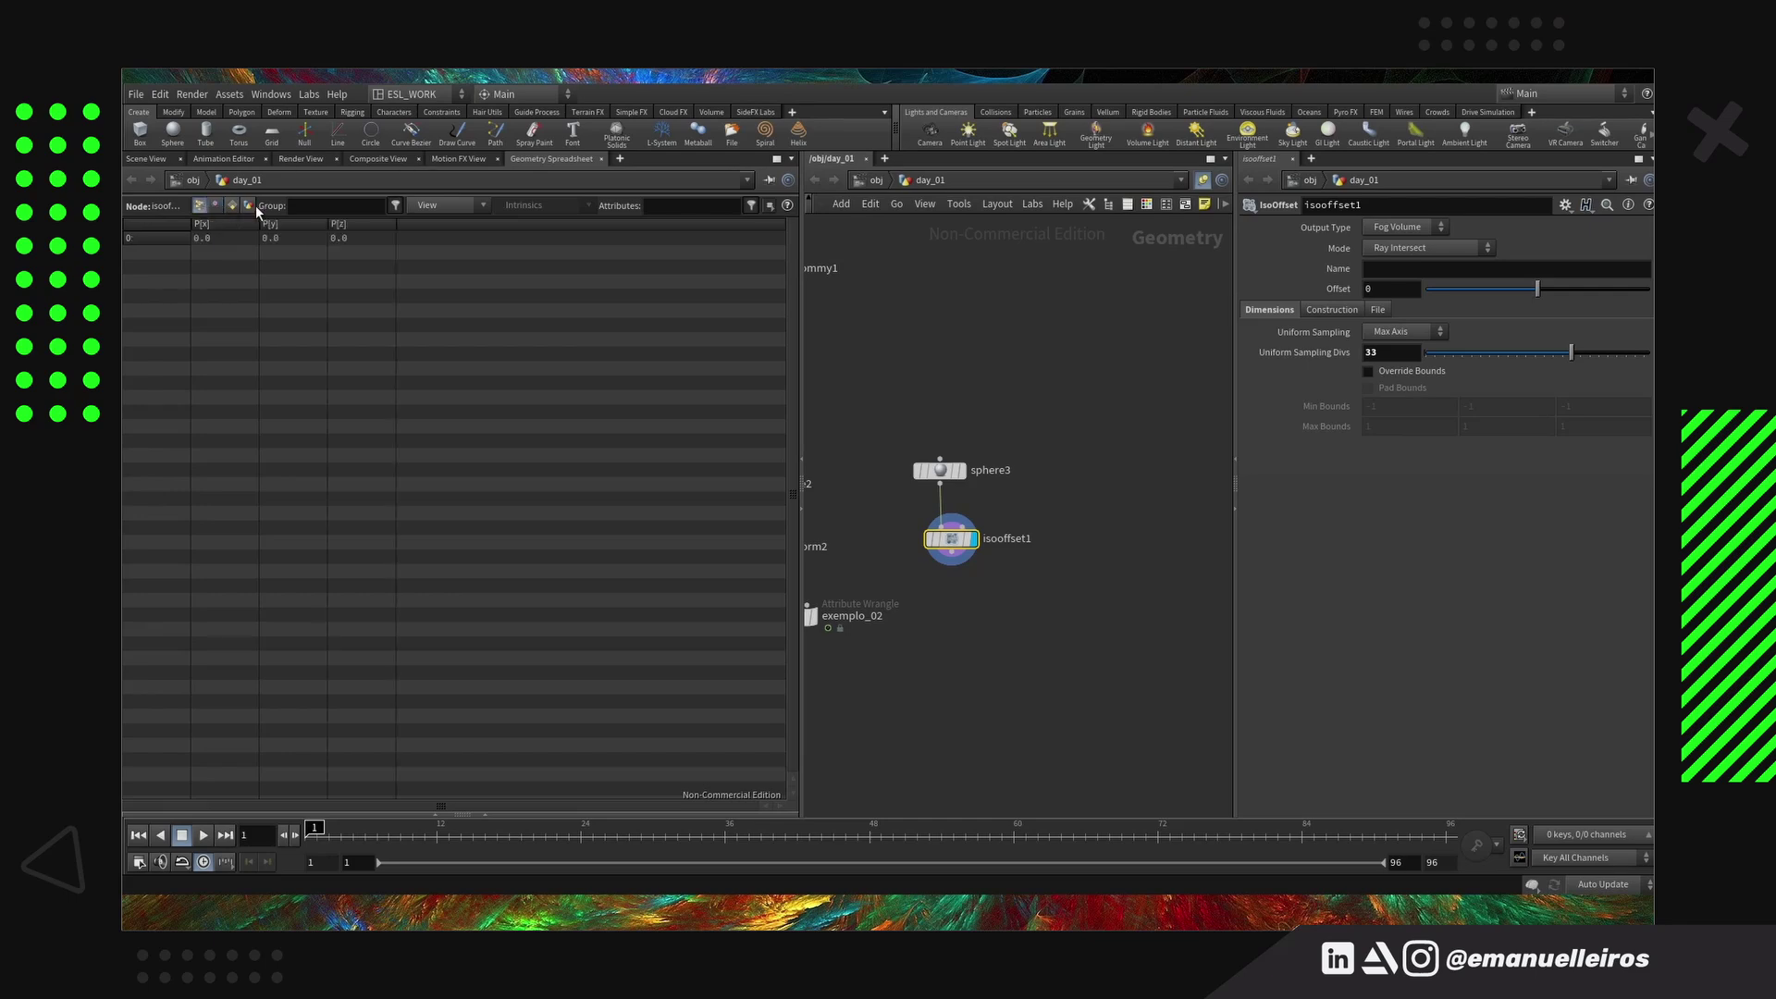
click(546, 207)
click(549, 220)
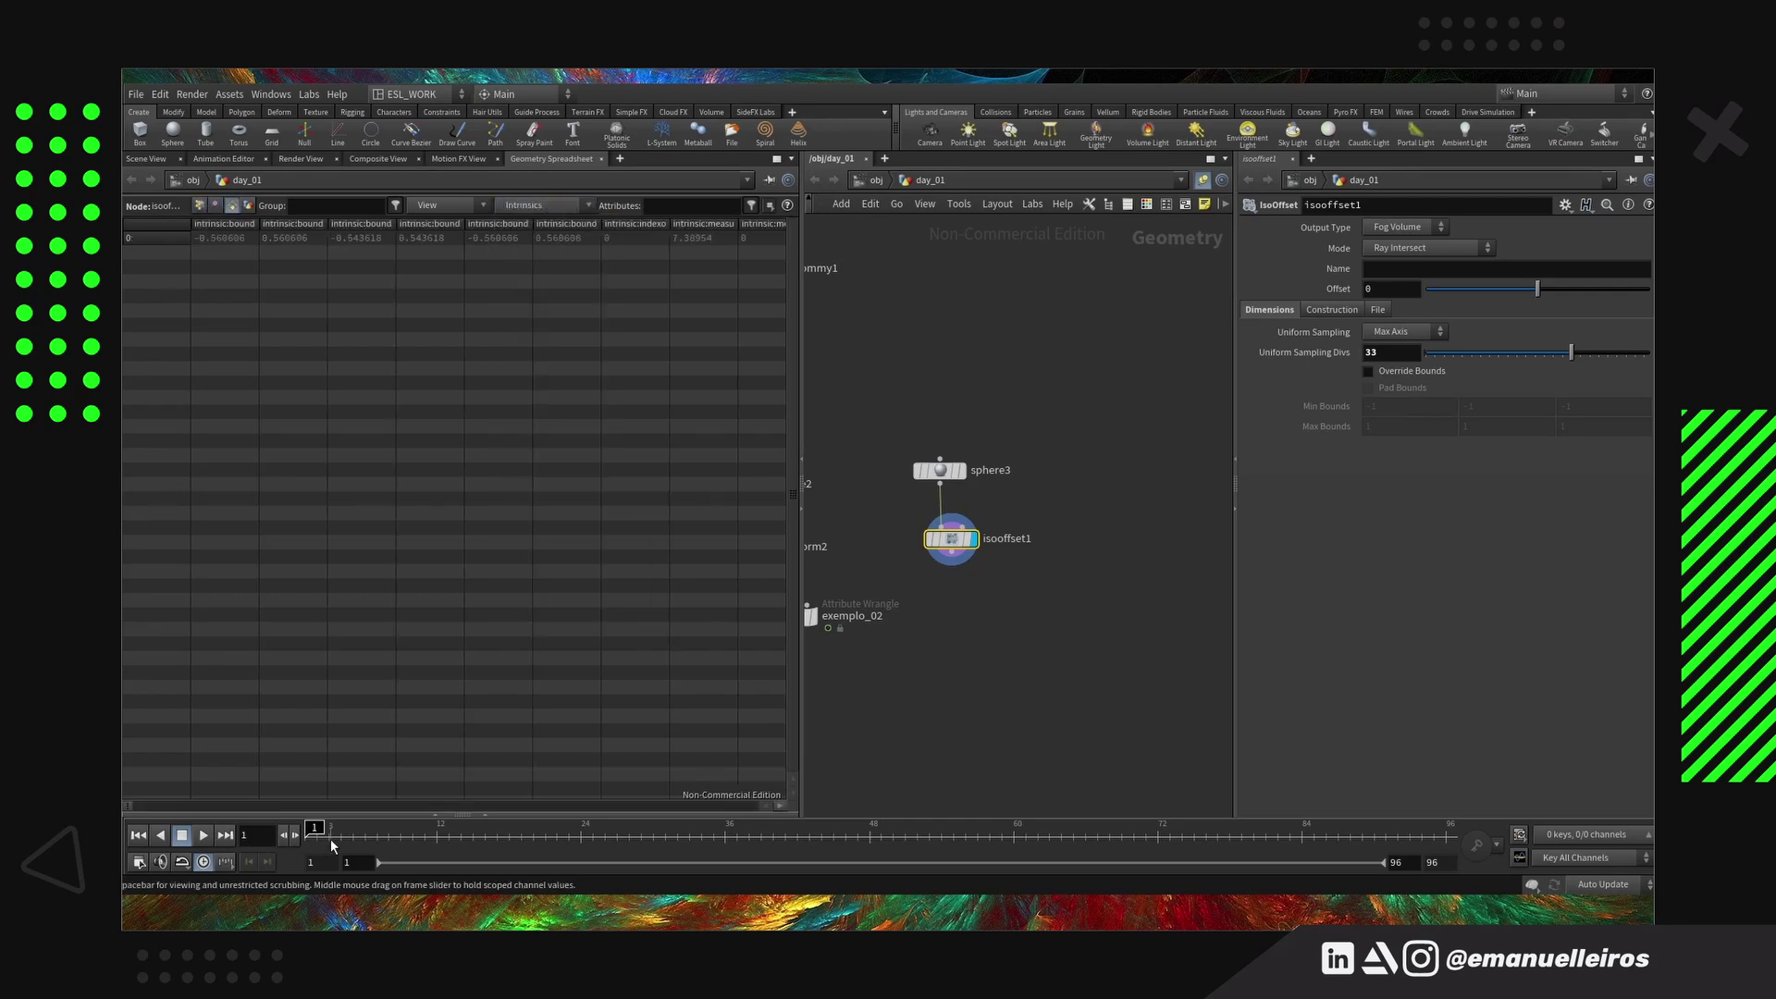
drag(158, 806, 552, 783)
click(802, 508)
drag(1114, 806, 251, 785)
Hide all intrinsics, then check indexorder and measuredarea one at a time
click(945, 207)
click(955, 238)
click(967, 207)
click(968, 280)
click(964, 209)
click(970, 281)
click(968, 296)
click(964, 208)
click(969, 297)
click(965, 208)
Show the voxelsize, voxelresolution and voxeldata intrinsics of isooffset1 and look through their values
click(958, 618)
click(965, 207)
click(985, 600)
click(967, 207)
click(965, 587)
click(998, 204)
click(953, 213)
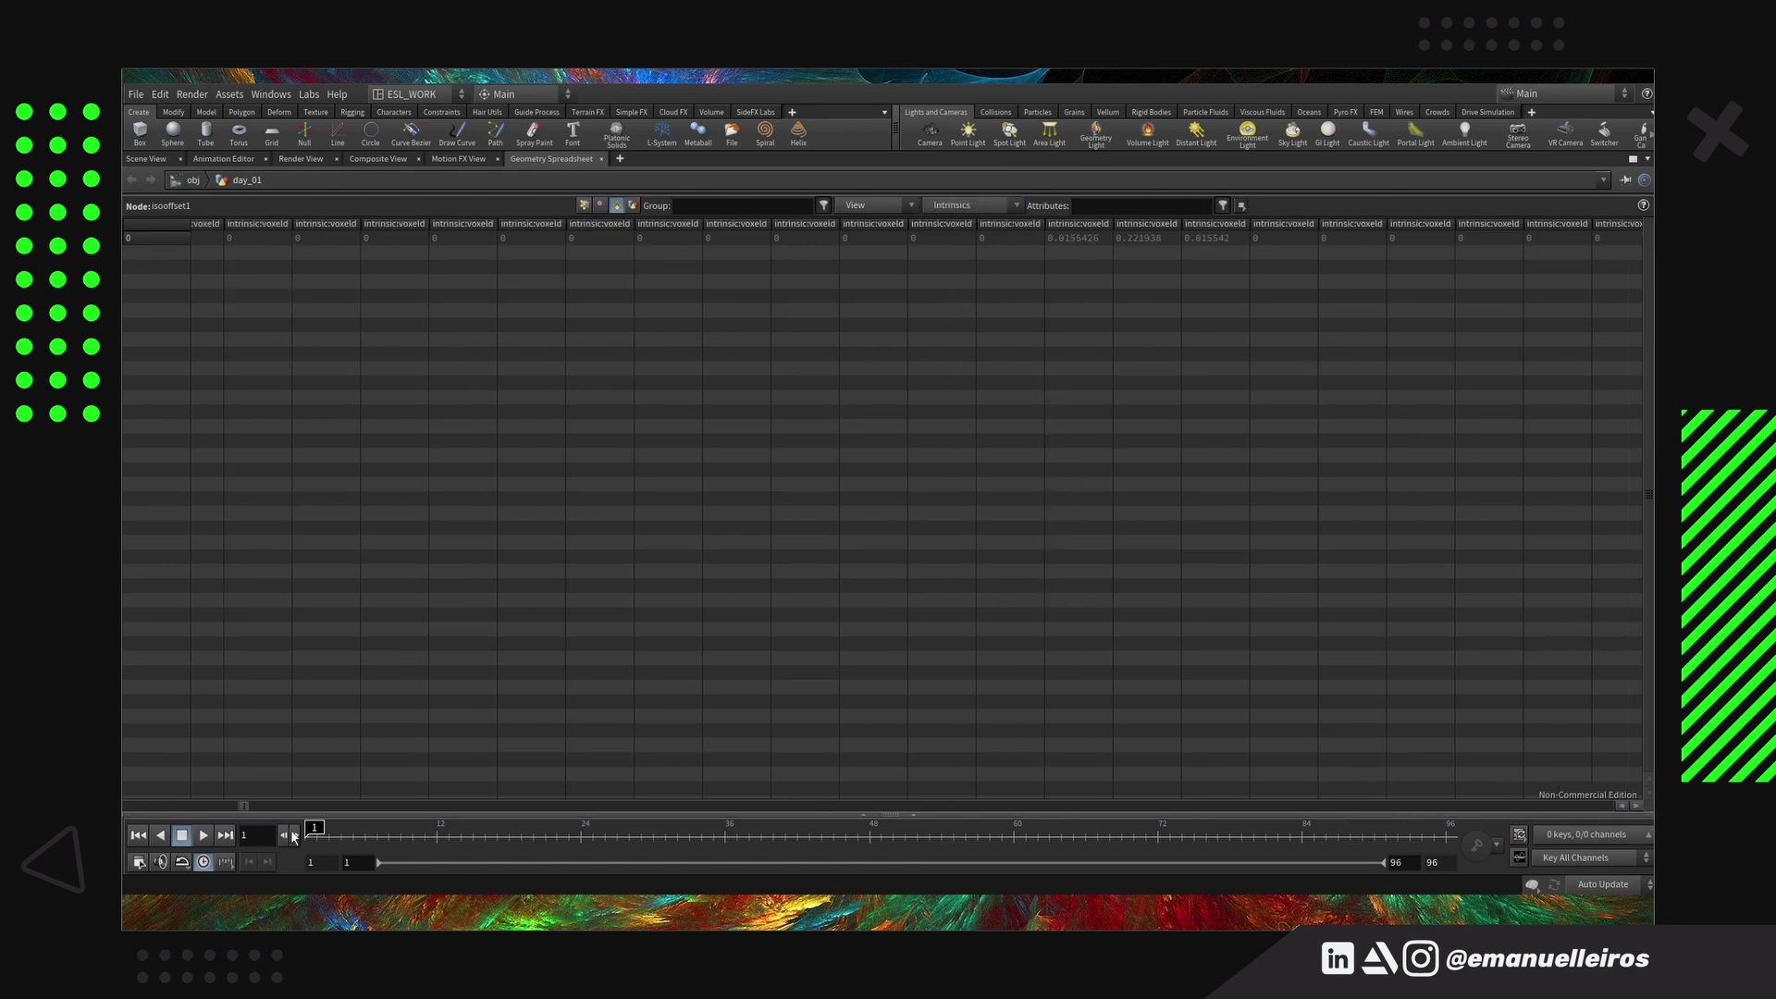
drag(619, 805, 1613, 805)
Hide all intrinsics of isooffset1, then show only volumevisualmode, volumevisualiso and volumevisualdensity
click(959, 205)
click(962, 226)
click(962, 205)
click(971, 569)
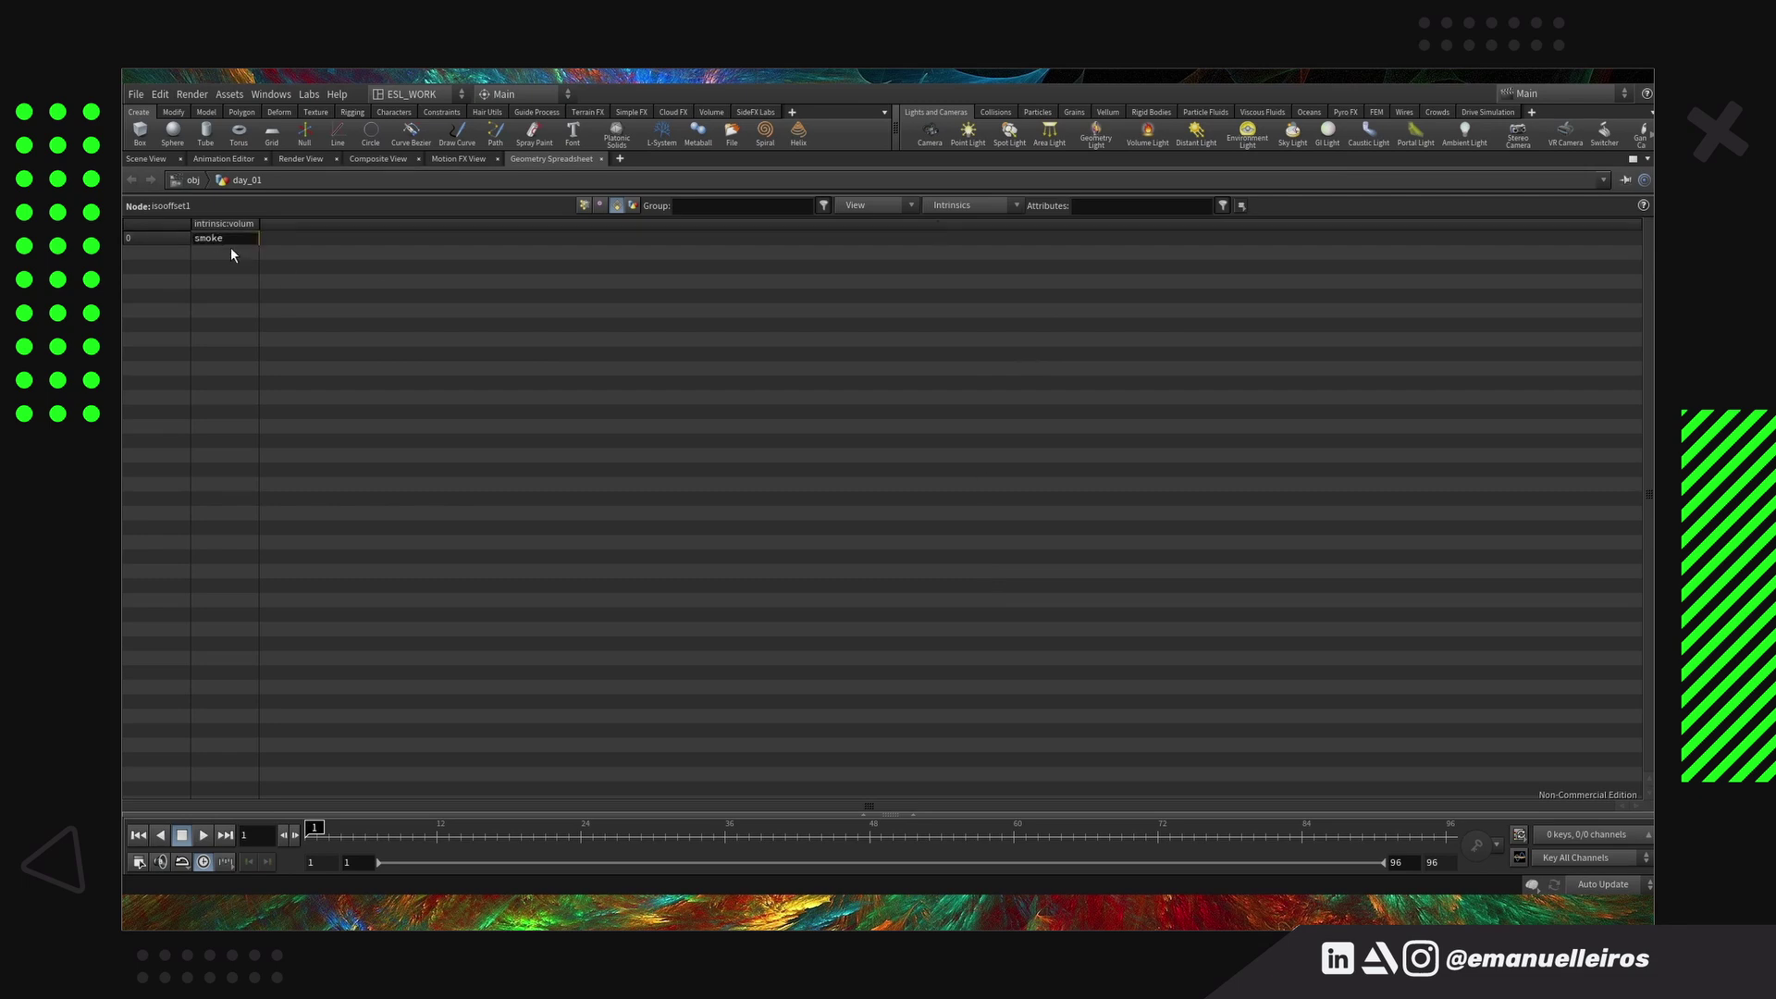
click(962, 206)
click(1018, 553)
click(962, 205)
click(989, 538)
Check the indexorder, measuredarea and measuredvolume intrinsics of isooffset1, showing and hiding each one in turn
click(962, 205)
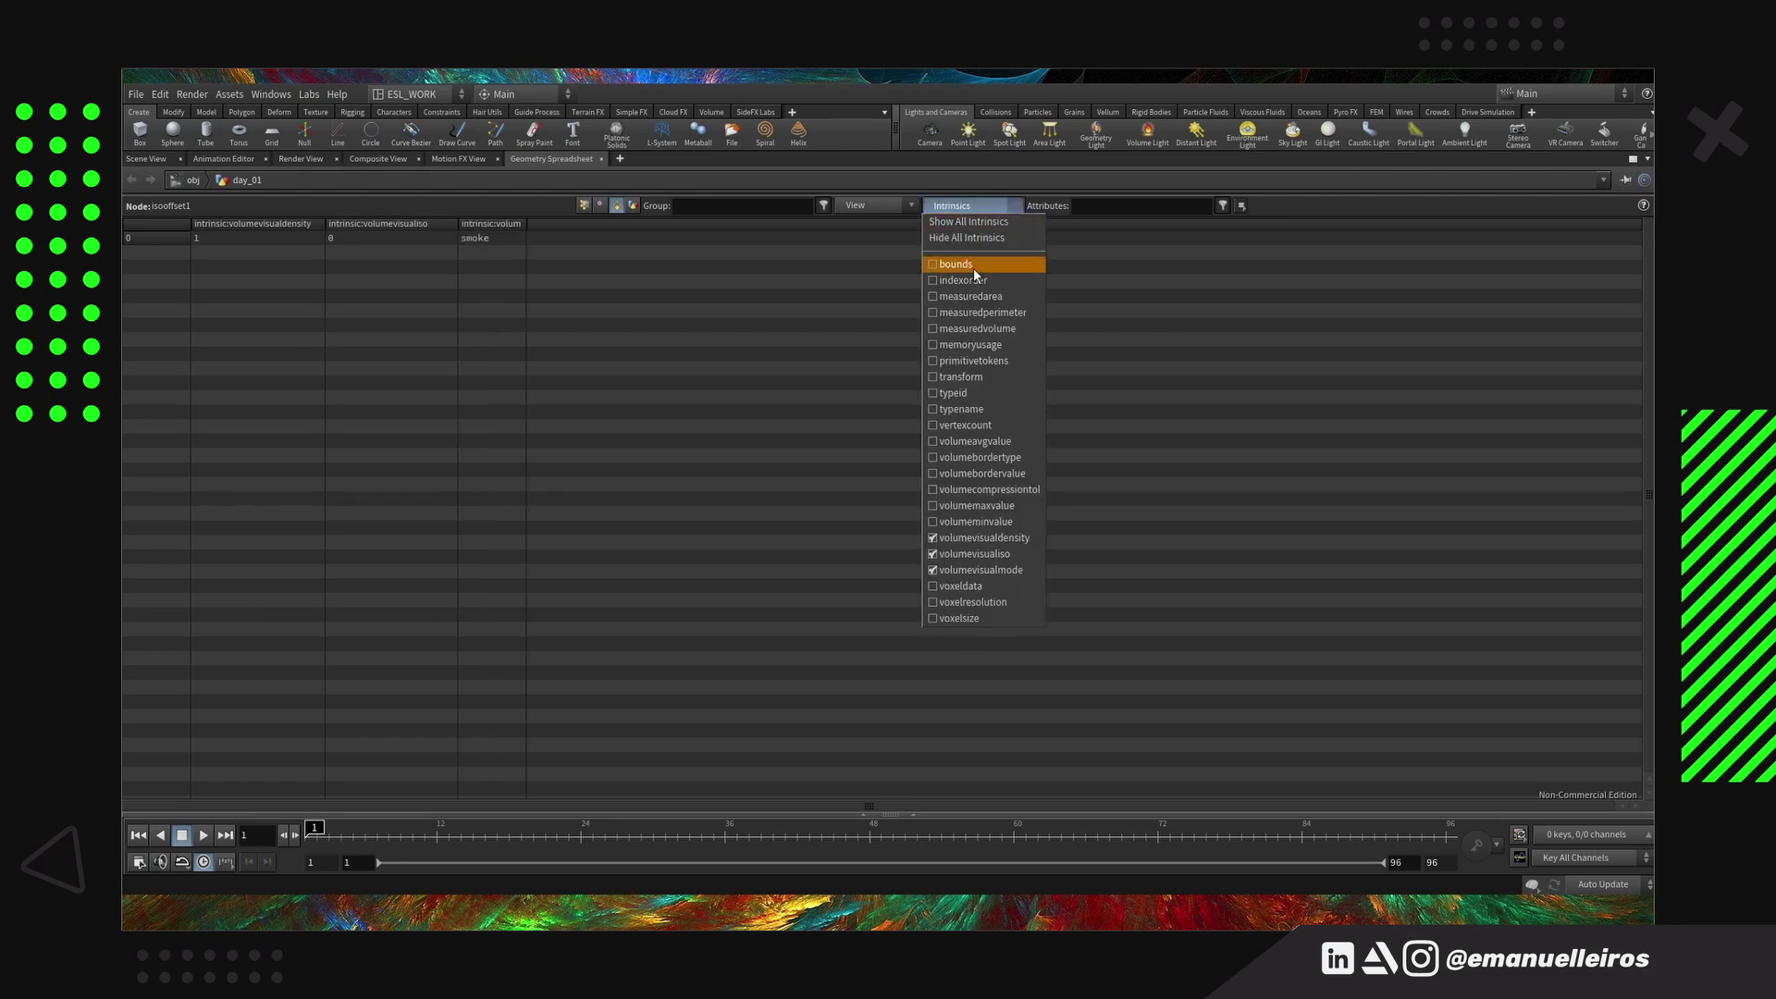
click(969, 280)
click(964, 205)
click(969, 280)
click(964, 205)
click(971, 297)
click(966, 205)
click(973, 297)
click(971, 206)
click(989, 331)
click(971, 205)
click(982, 330)
Check the primitivetokens, transform and typeid intrinsics of isooffset1, showing and hiding each one in turn
click(972, 206)
click(990, 359)
click(973, 205)
click(990, 360)
click(975, 205)
click(991, 377)
click(980, 206)
click(982, 377)
click(977, 205)
click(977, 394)
click(971, 205)
click(975, 393)
Check the typename, vertexcount and volumeavgvalue intrinsics of isooffset1, showing and hiding each one in turn
click(979, 205)
click(998, 411)
click(984, 205)
click(993, 410)
click(982, 205)
click(990, 426)
click(981, 206)
click(989, 426)
click(979, 205)
click(979, 440)
click(978, 205)
click(979, 442)
Show the volumebordervalue, volumecompressiontol, volumemaxvalue and volumeminvalue intrinsics of isooffset1
click(978, 206)
click(982, 473)
click(955, 206)
click(984, 489)
click(973, 205)
click(971, 504)
click(953, 208)
click(936, 520)
Toggle volumecompressiontol off and on, widen the volumevisualdensity column, and hide volumemaxvalue and volumeminvalue
click(980, 205)
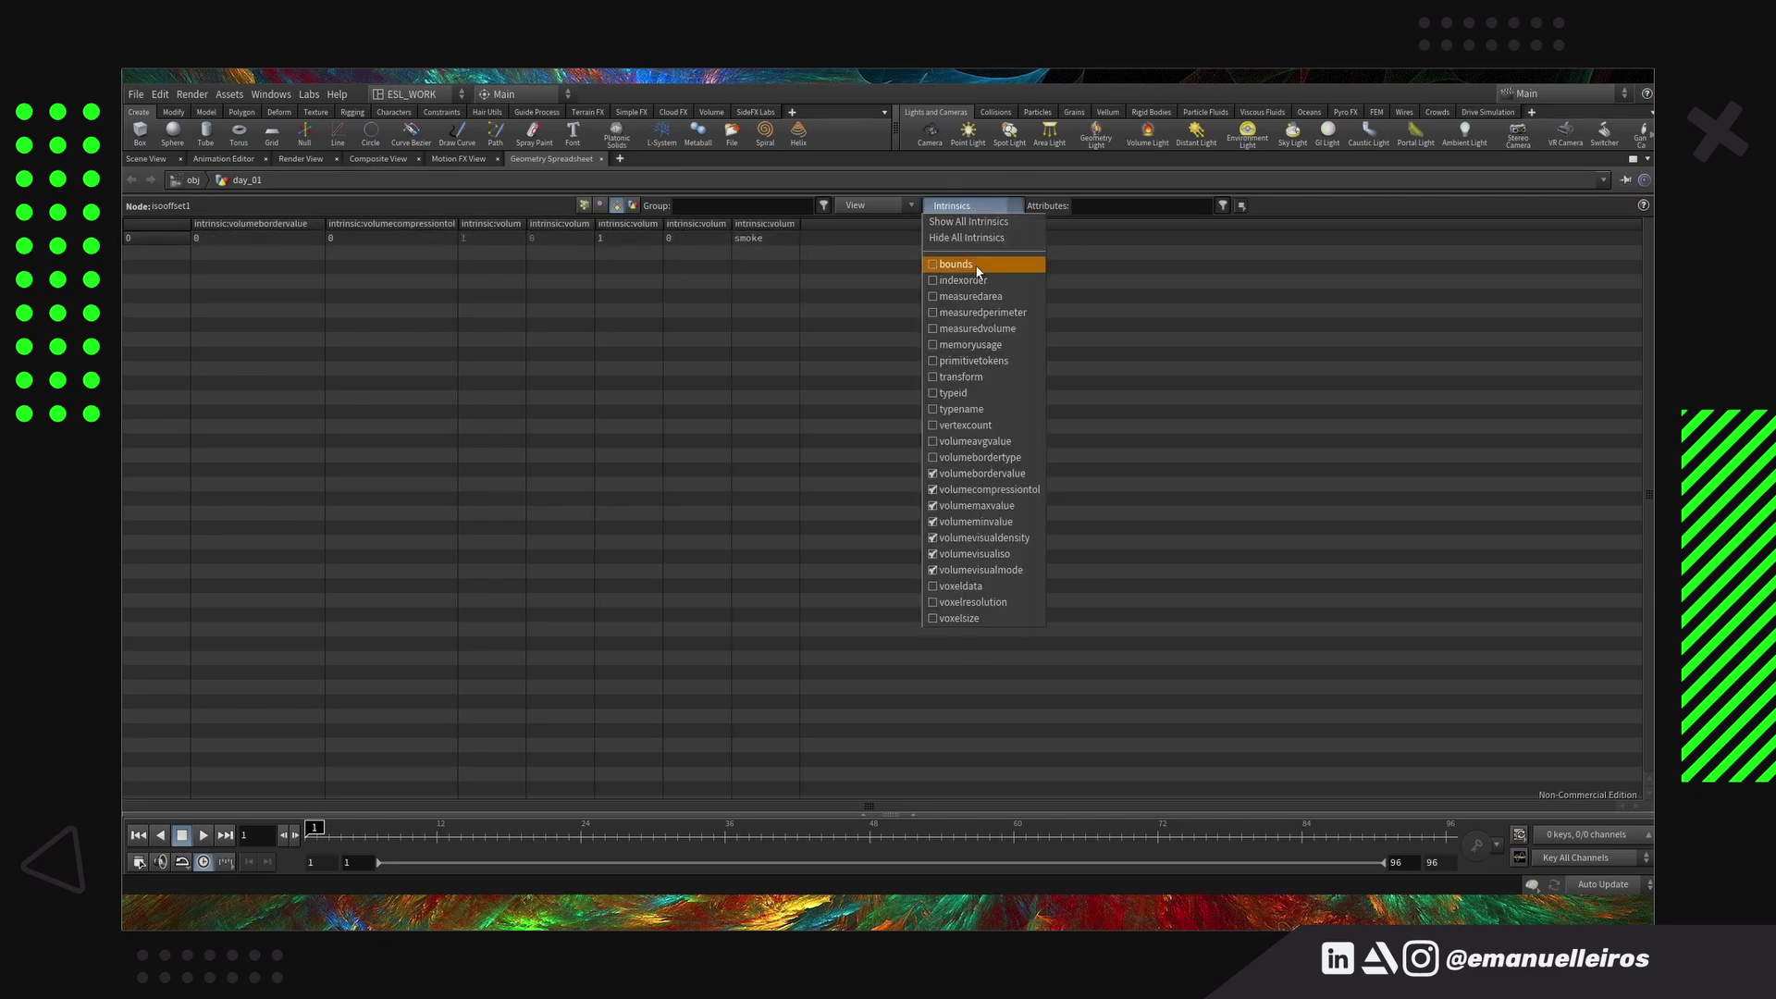
click(1018, 488)
click(983, 206)
click(999, 490)
drag(528, 223, 562, 224)
click(953, 206)
click(1018, 506)
click(947, 202)
click(1023, 522)
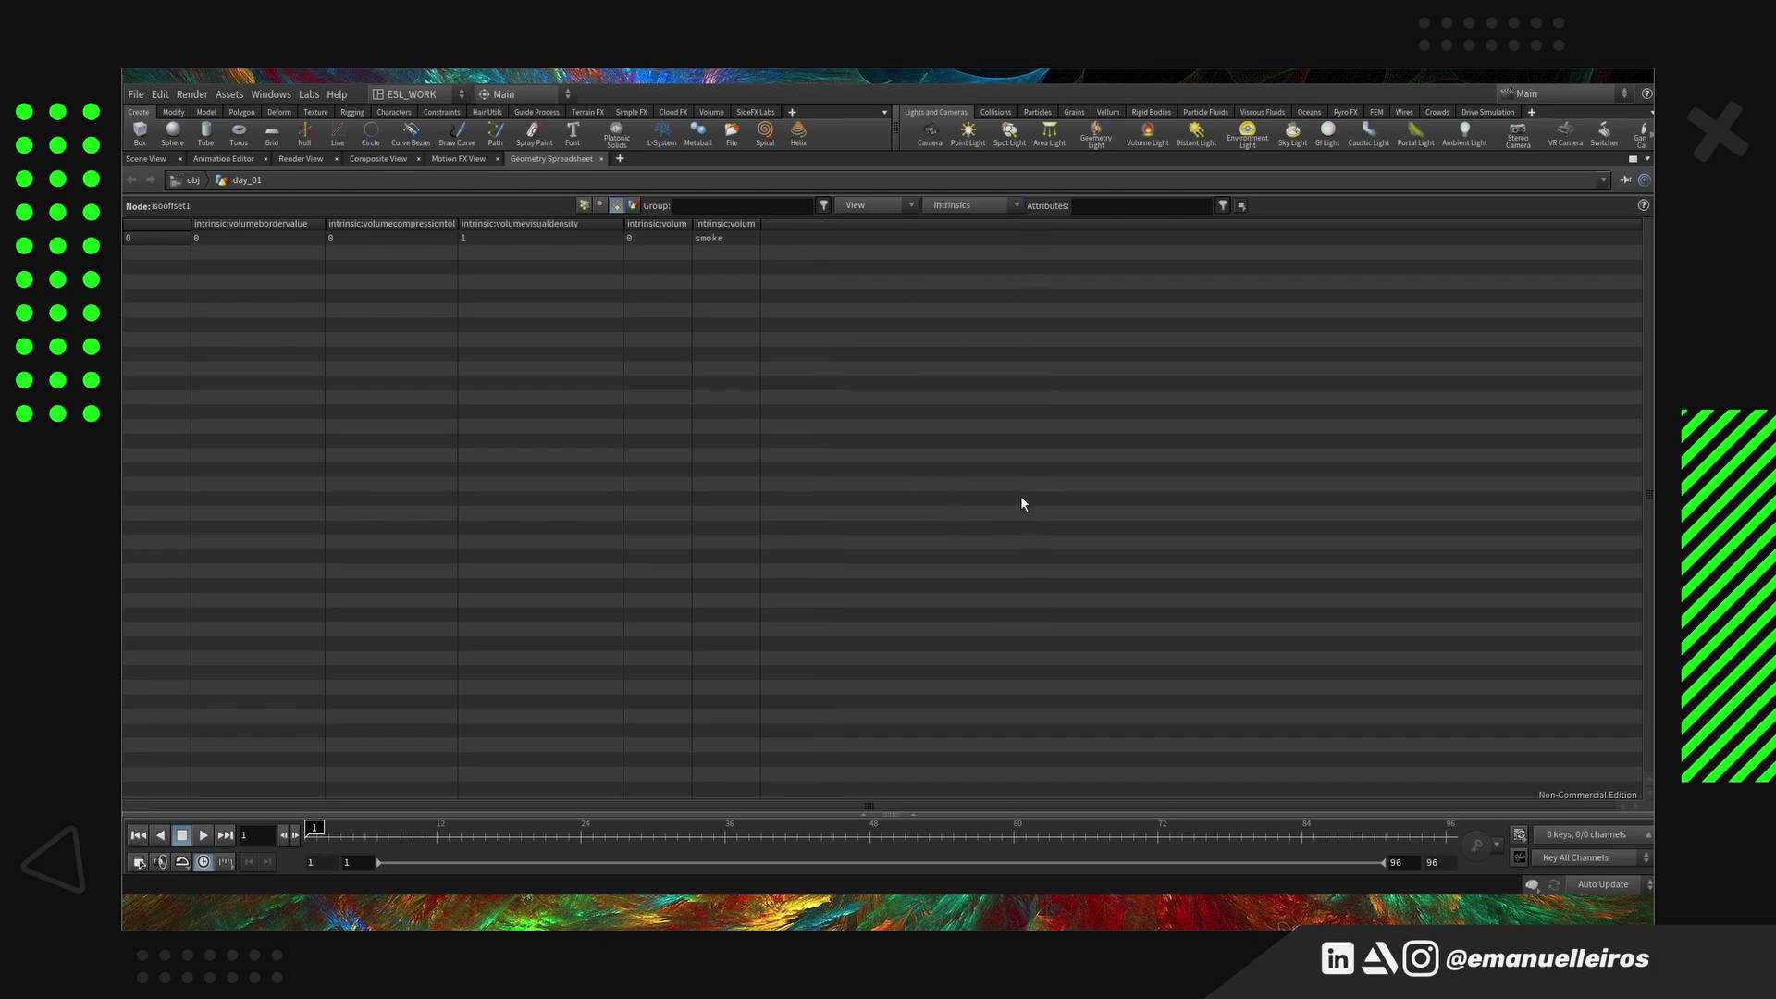
Look through the detail-level intrinsics of isooffset1 with the list sorted and the name column widened, then return to primitives
click(633, 205)
click(947, 204)
click(650, 534)
scroll(457, 573, down, 6)
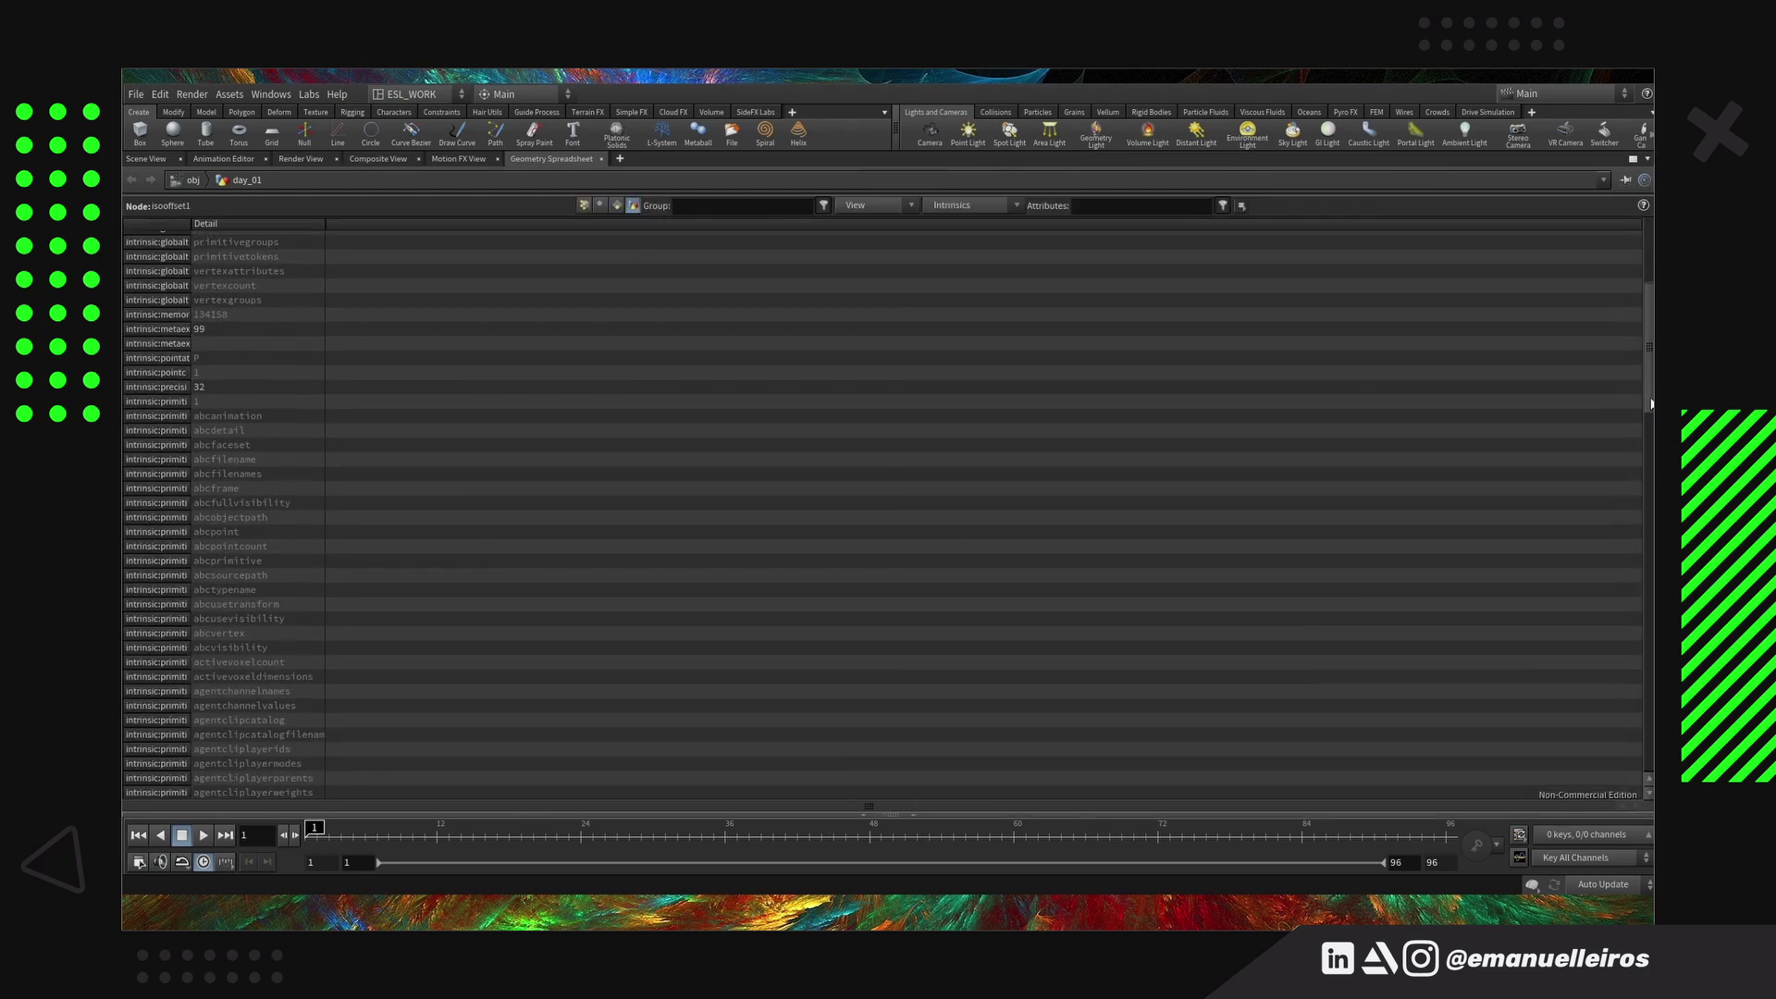
scroll(457, 518, up, 6)
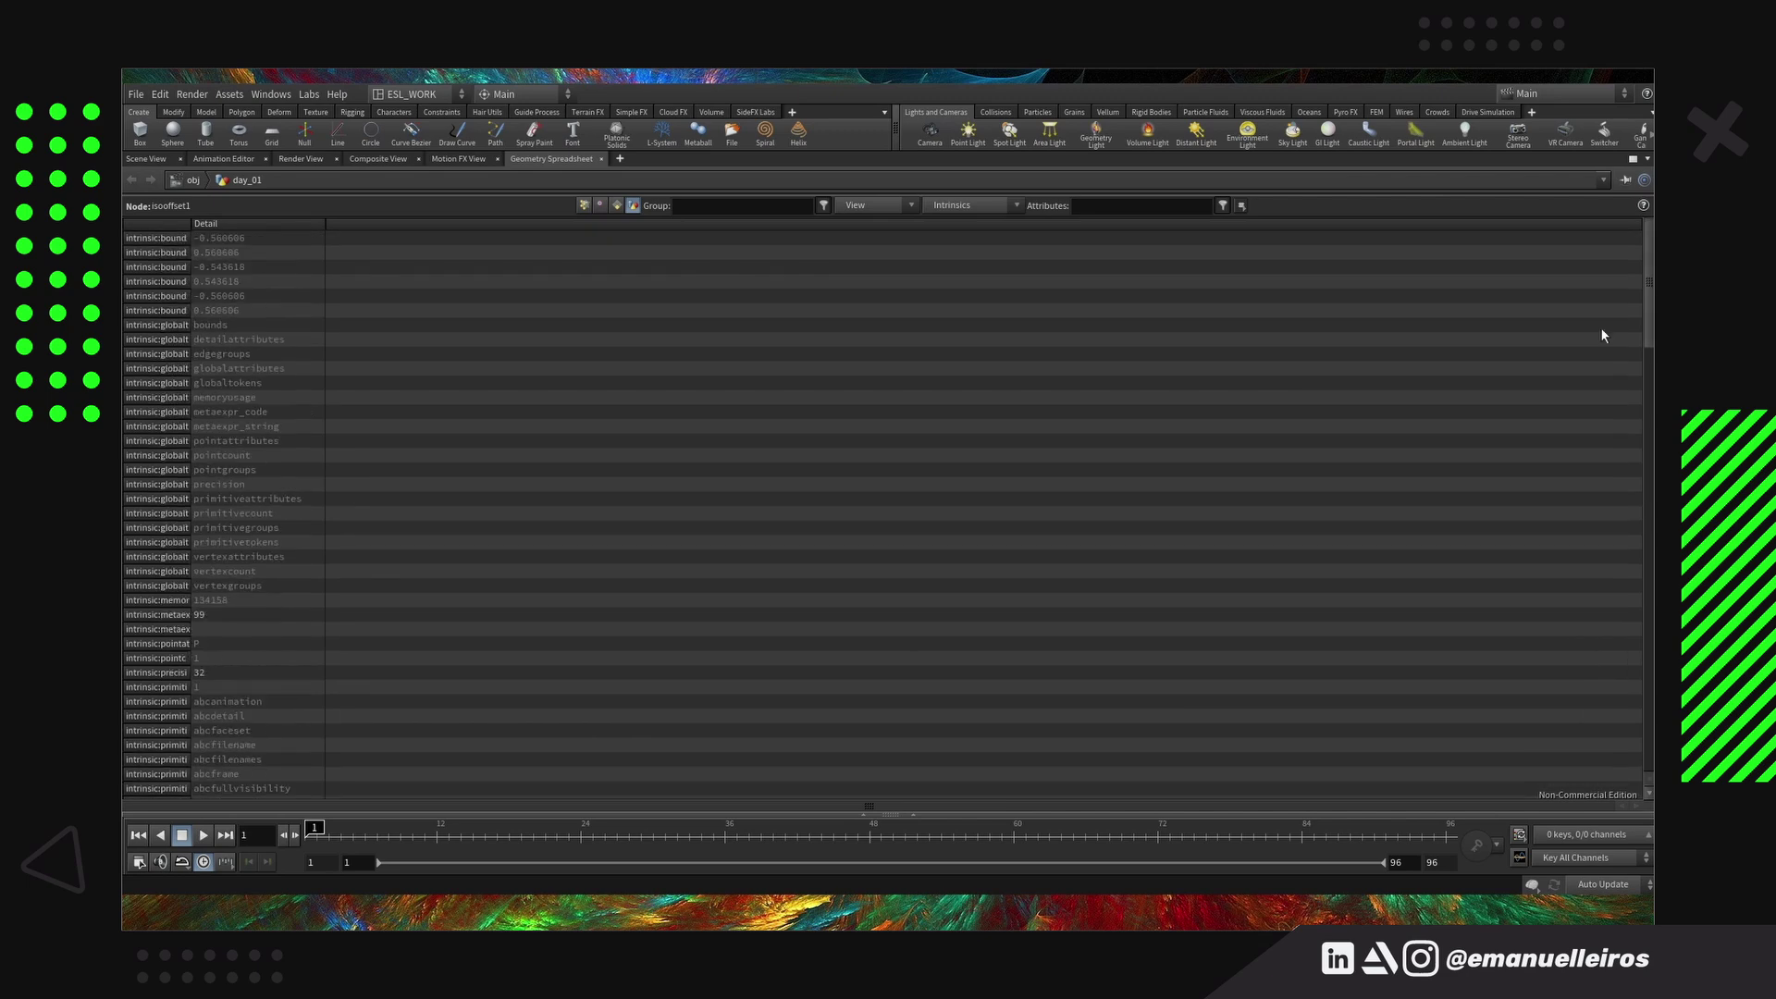
click(205, 225)
drag(192, 223, 308, 223)
click(336, 222)
click(636, 206)
scroll(491, 341, down, 20)
drag(191, 236, 281, 236)
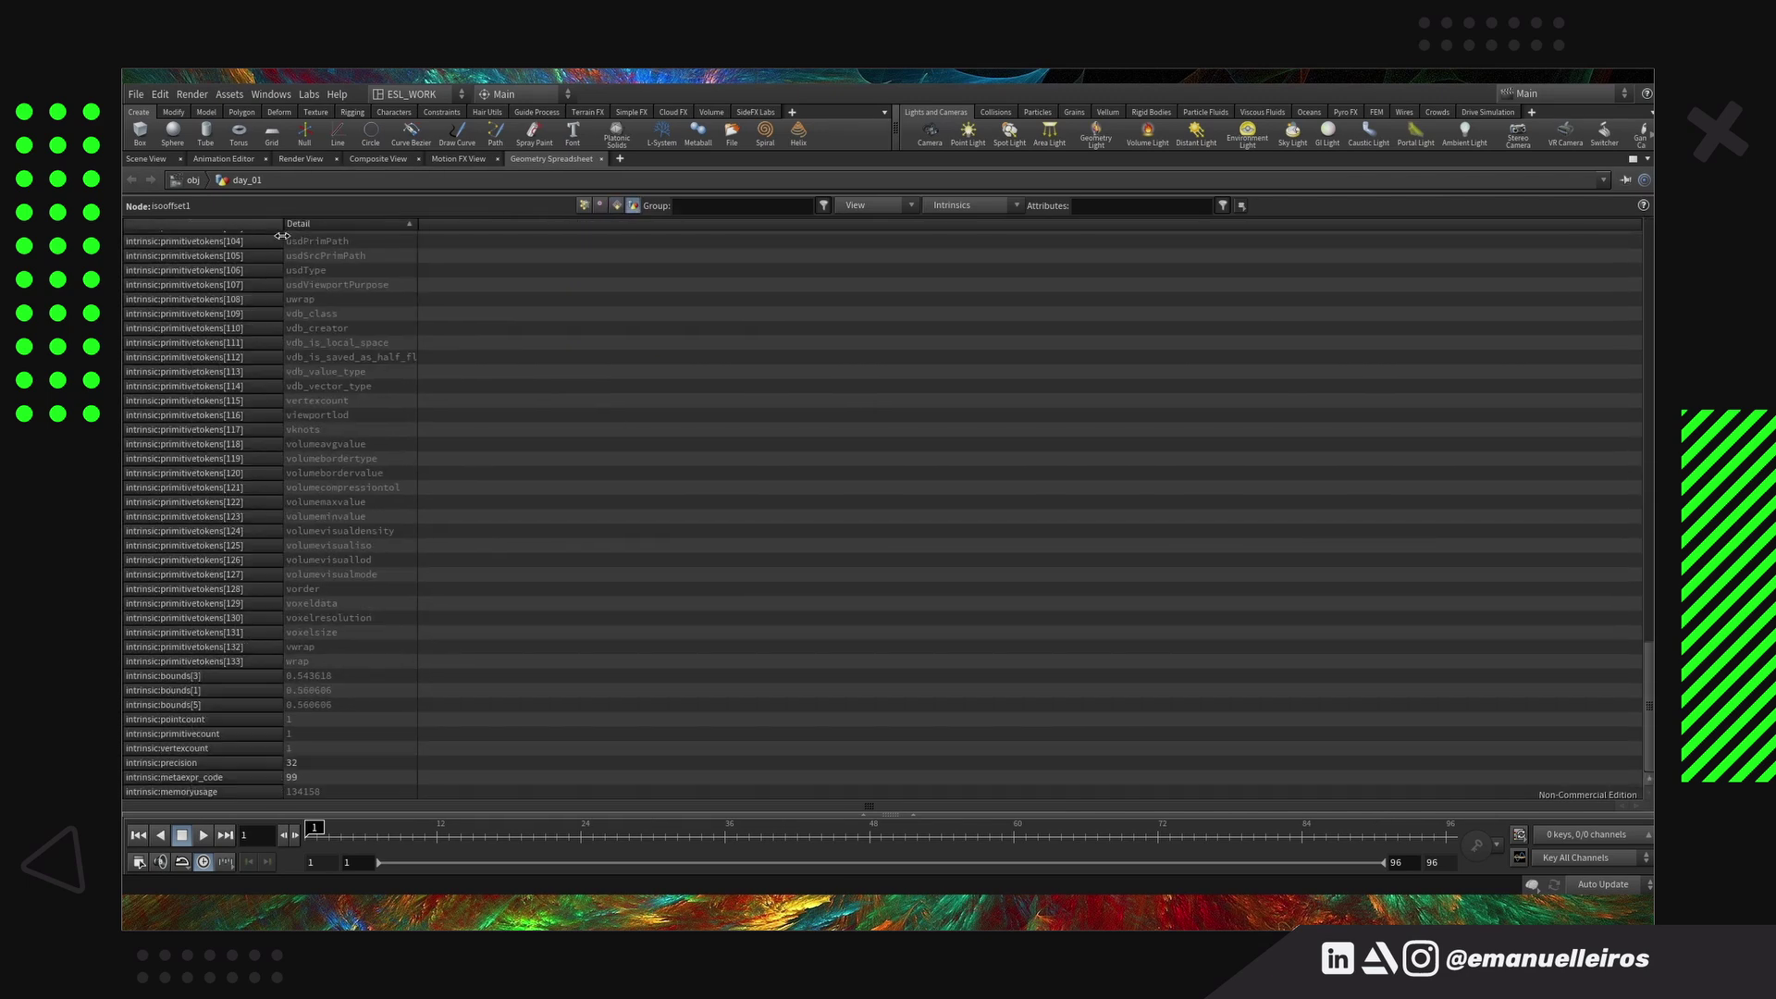
click(617, 207)
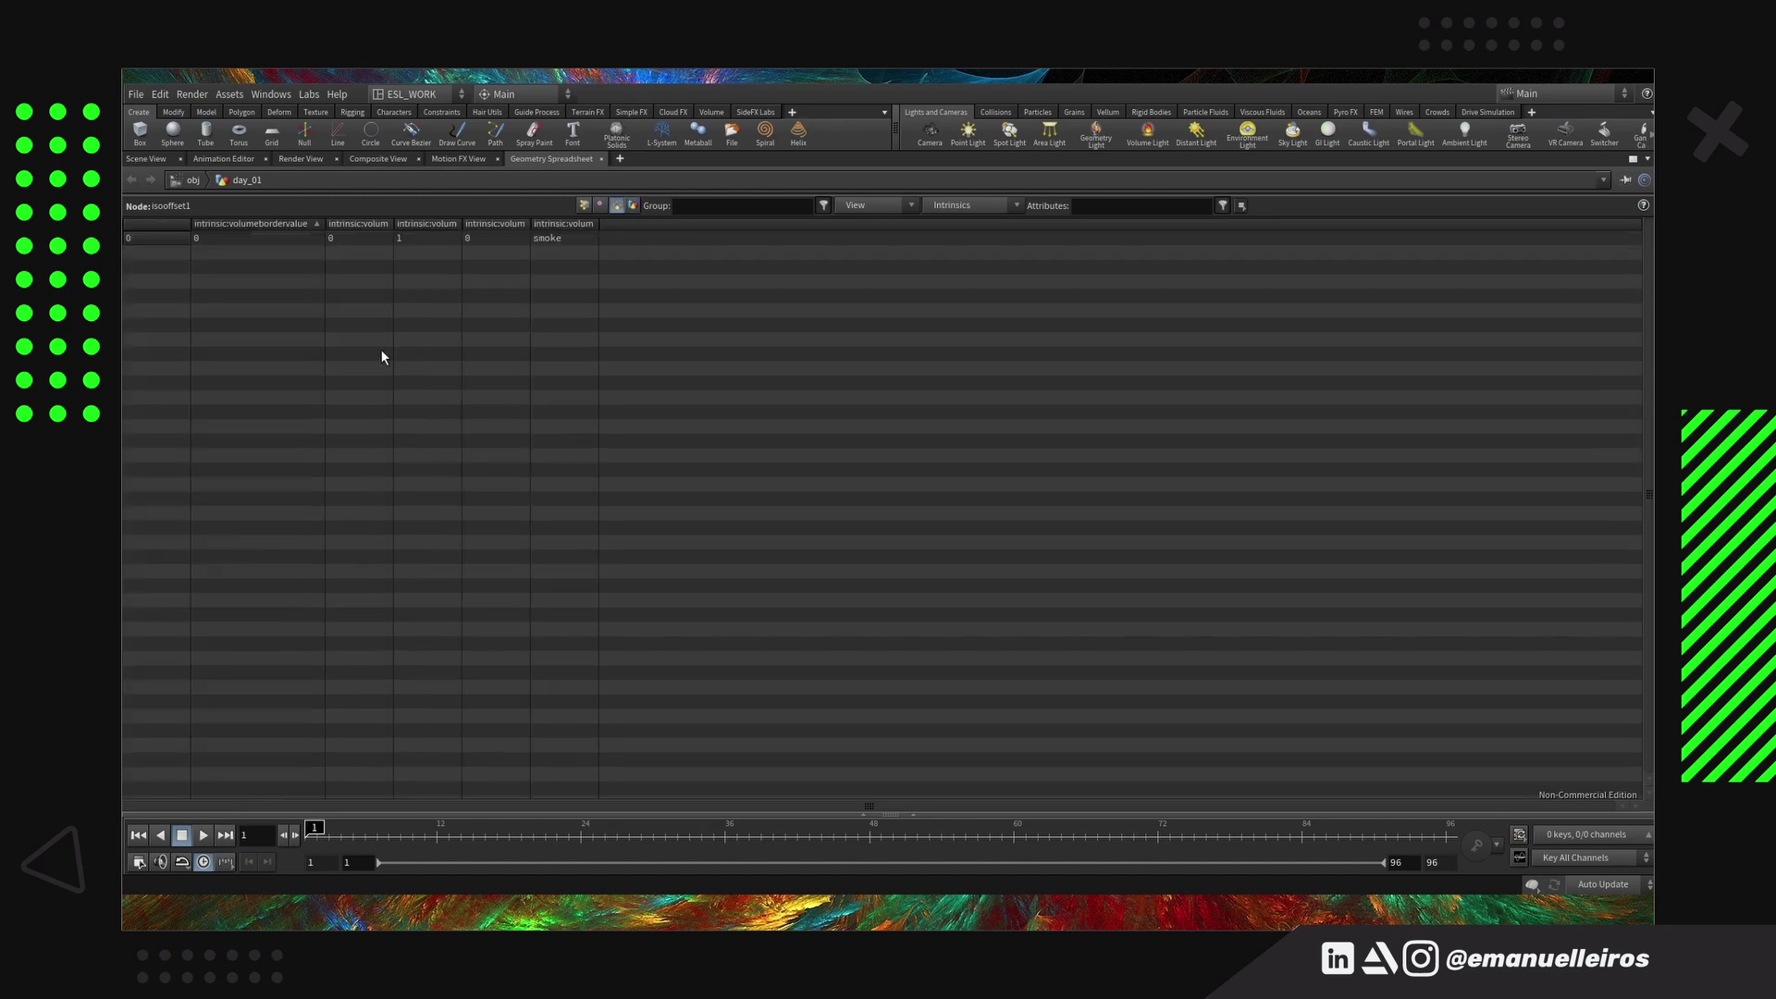
Restore the full pane layout, add a VDB from Polygons node connected to sphere3, and set it as the displayed node
click(146, 158)
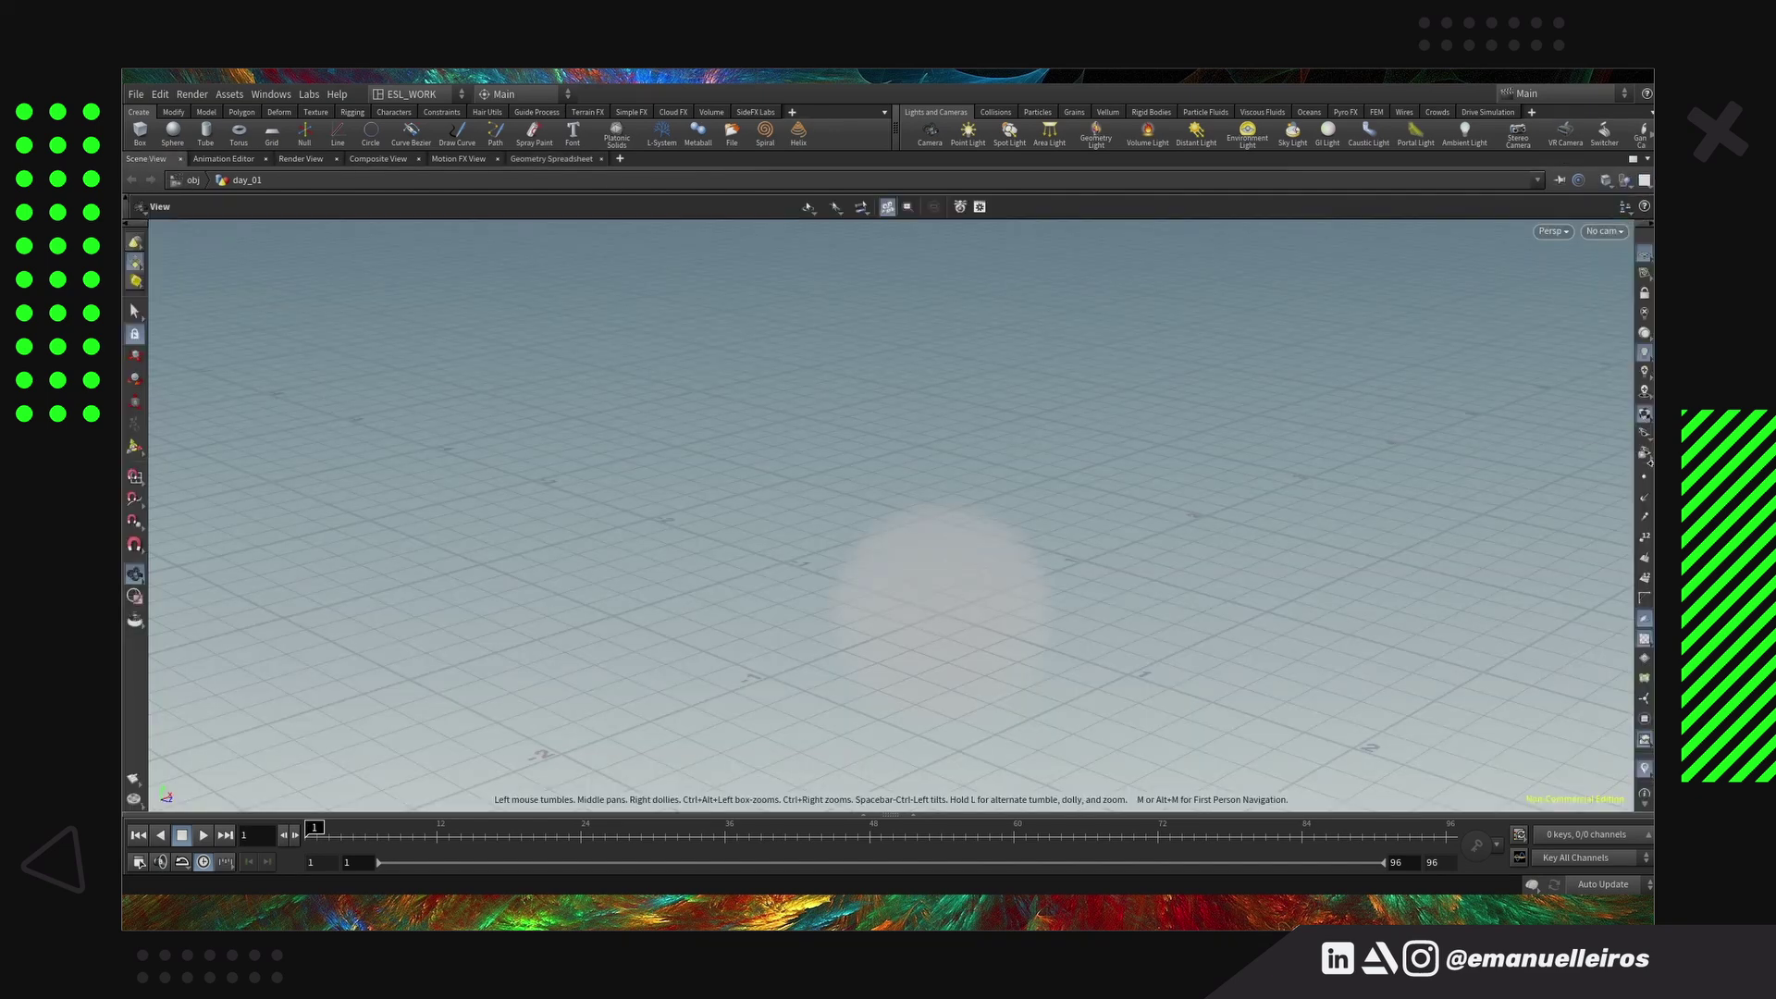
key(ctrl+b)
key(Tab)
text(vdbf)
key(Return)
click(1197, 558)
drag(1048, 485, 1187, 541)
click(1213, 540)
Show all primitive intrinsics of vdbfrompolygons1 in the Geometry Spreadsheet and look through the columns
click(551, 158)
click(611, 206)
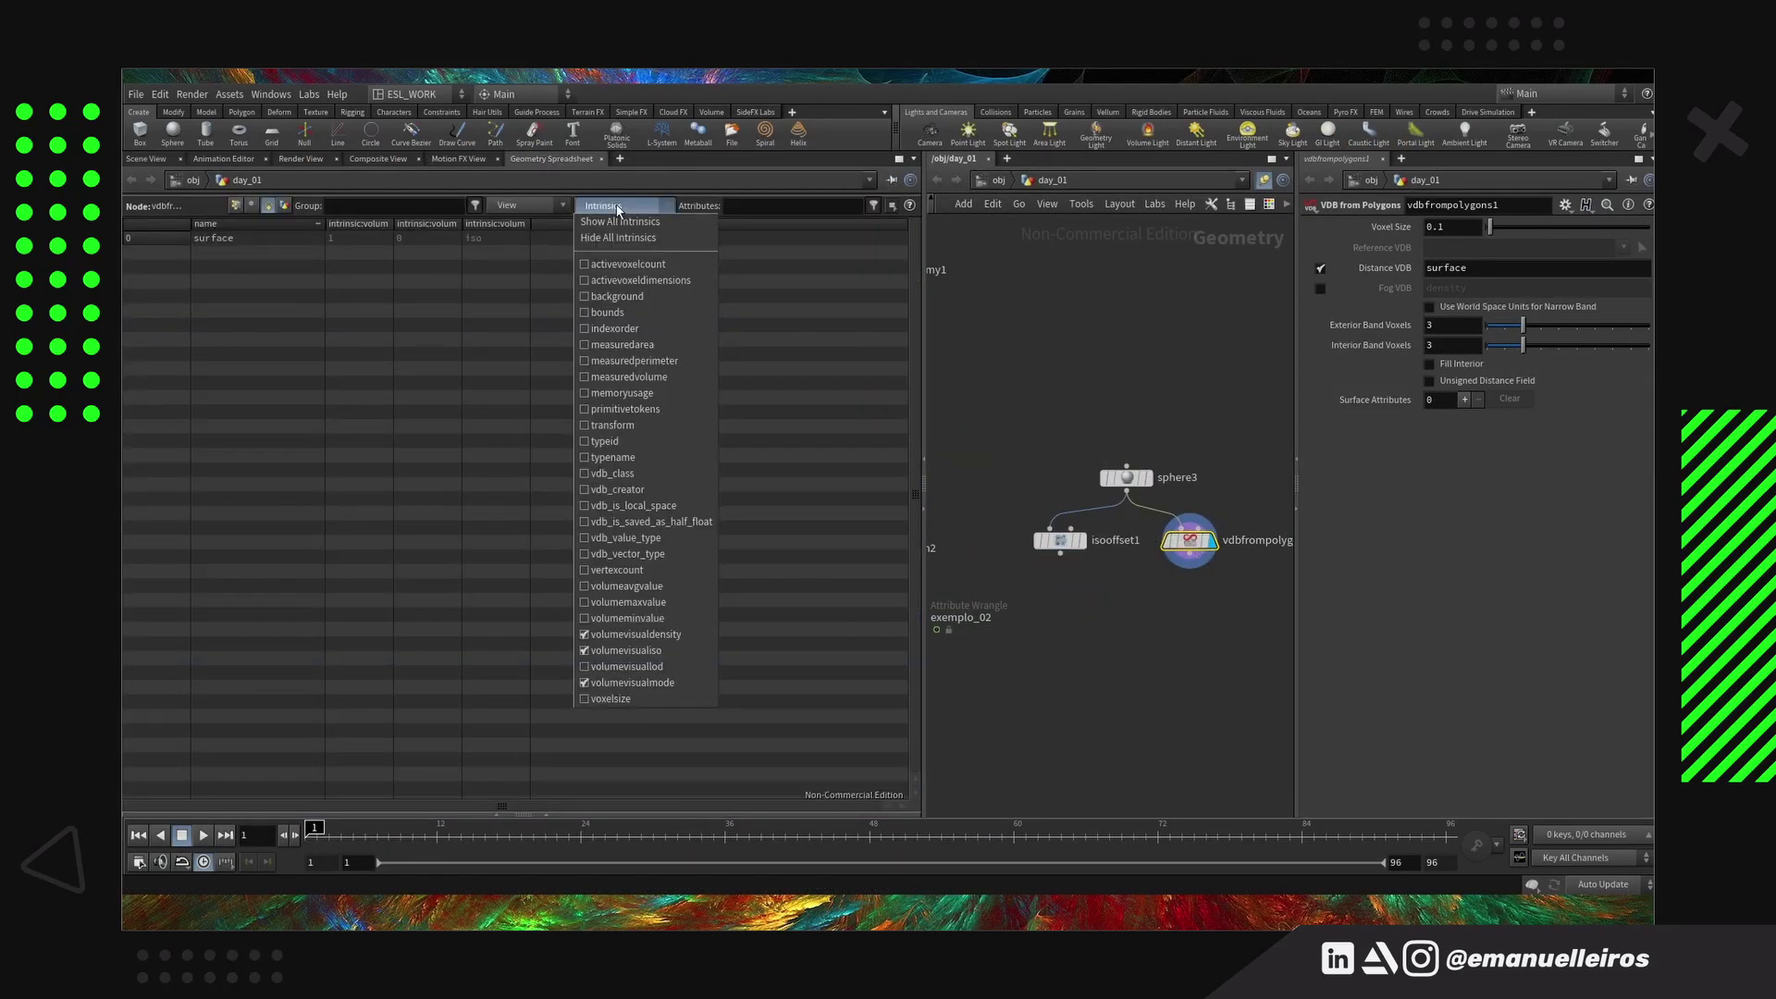
click(624, 207)
click(625, 207)
click(630, 237)
click(629, 205)
click(634, 220)
drag(231, 806, 167, 765)
Select sphere3 and look through its primitive intrinsics across the spreadsheet columns
middle_drag(1087, 693, 1119, 651)
scroll(1118, 651, down, 1)
scroll(1118, 652, up, 1)
click(1158, 436)
drag(393, 807, 198, 803)
click(607, 207)
click(586, 285)
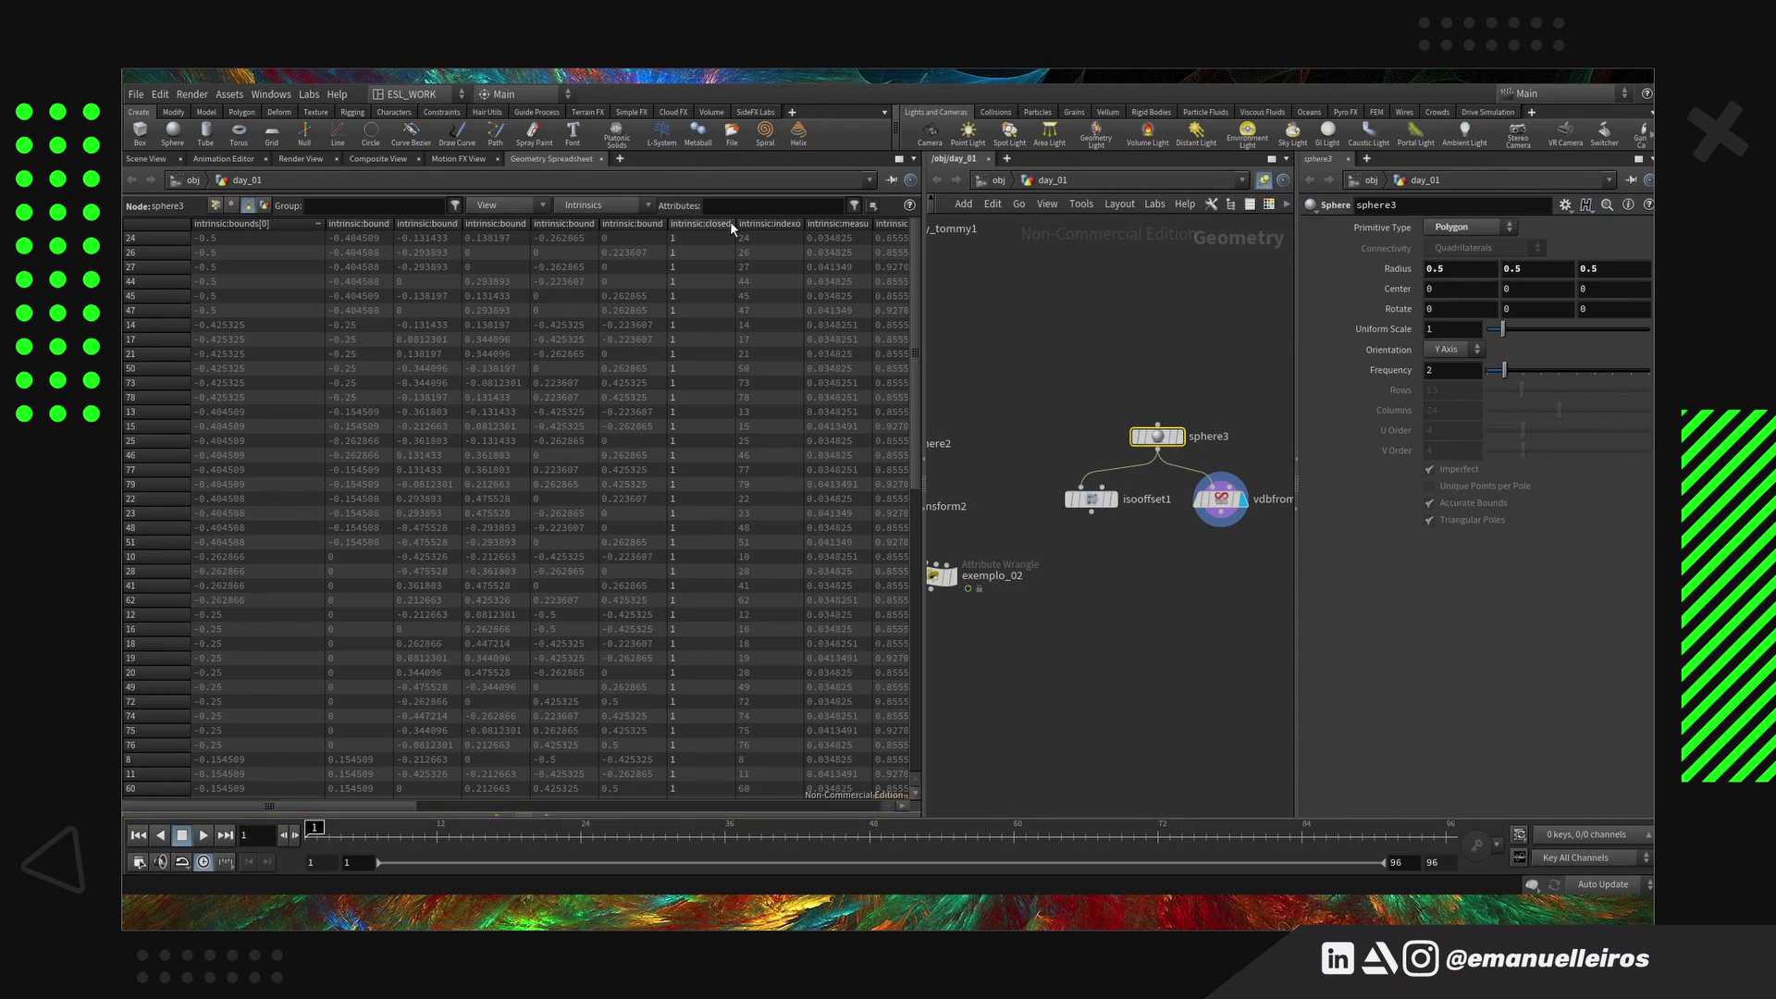
drag(461, 808, 907, 816)
drag(524, 815, 159, 806)
Add a Pack node beside vdbfrompolygons1 and connect it to sphere3
key(l)
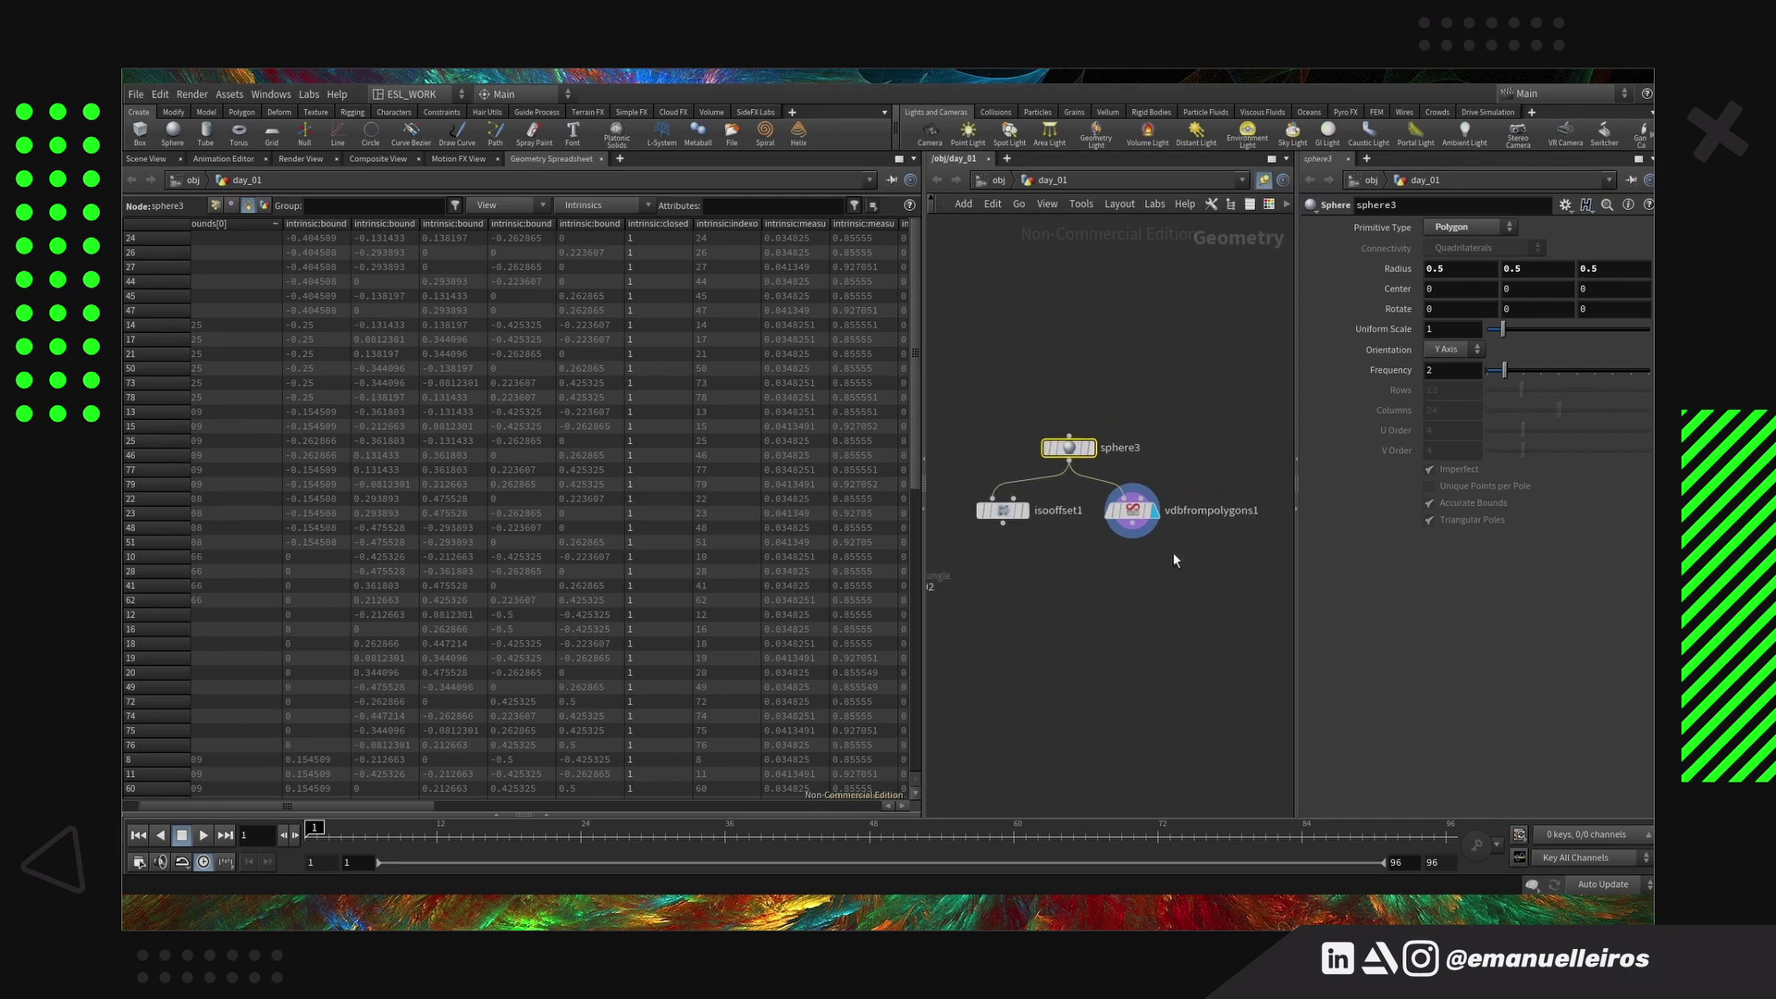
key(Tab)
text(pack)
key(Return)
click(1206, 516)
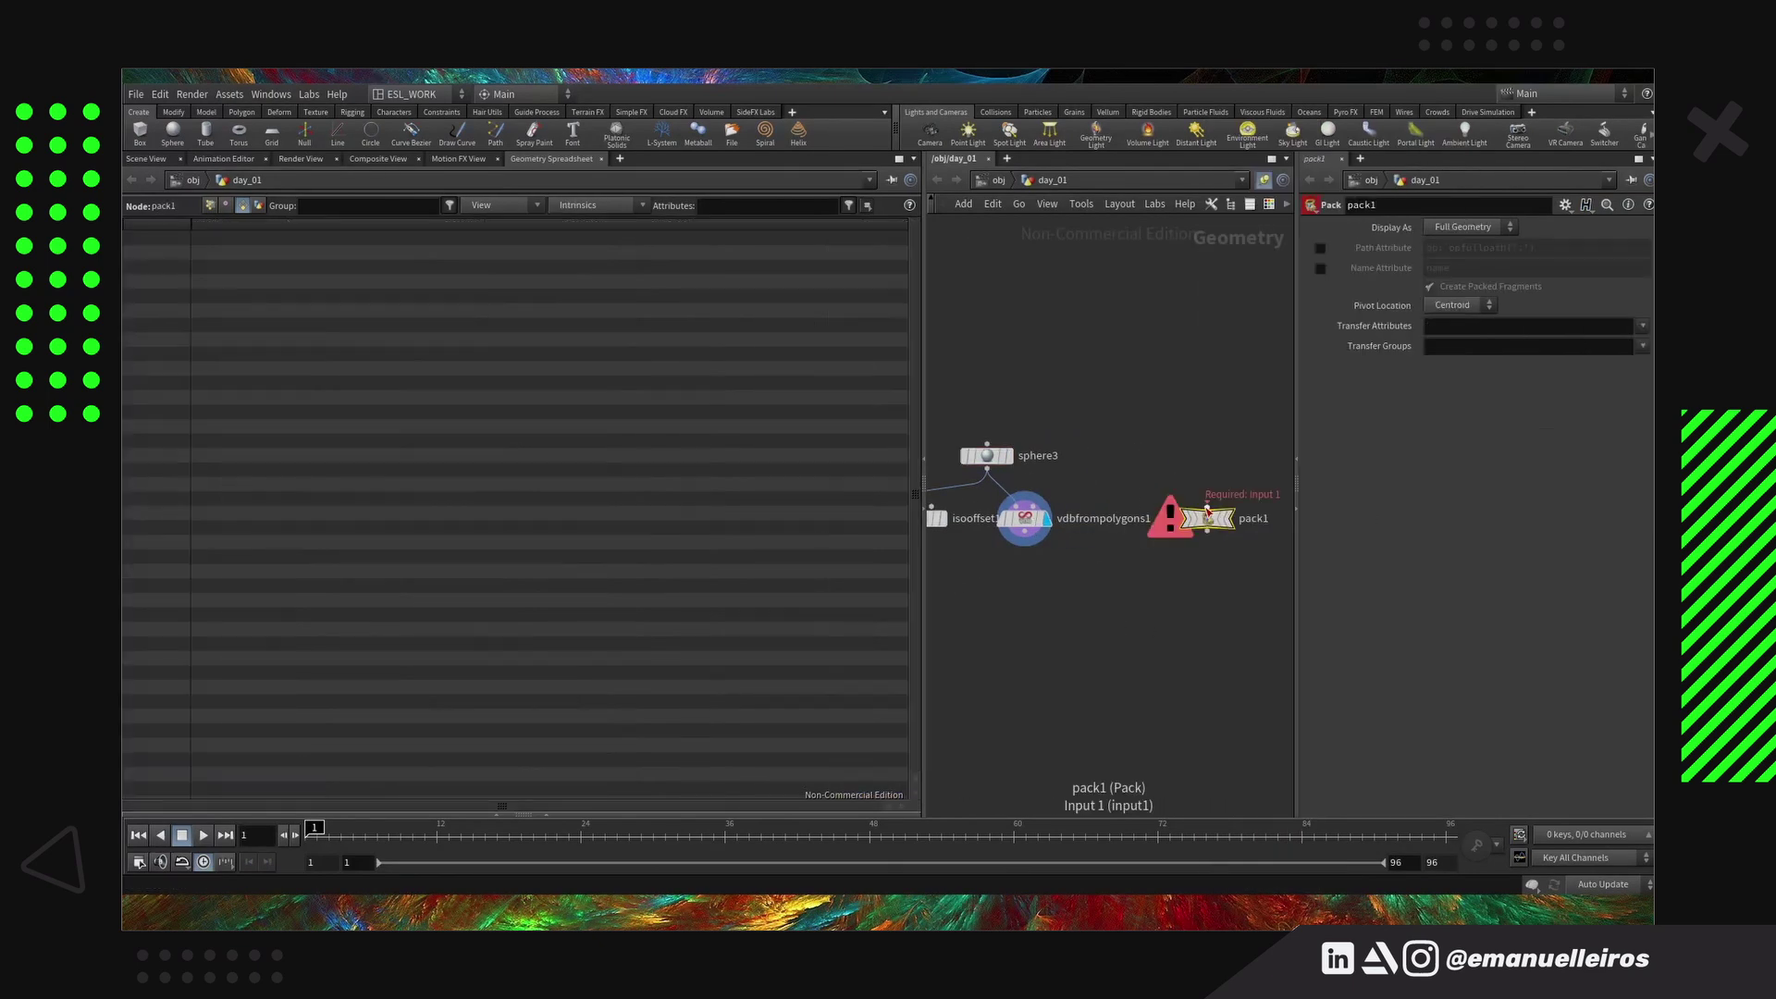
Show all primitive intrinsics of pack1 and look through the columns
click(624, 205)
click(595, 222)
drag(240, 806, 532, 811)
drag(532, 811, 383, 812)
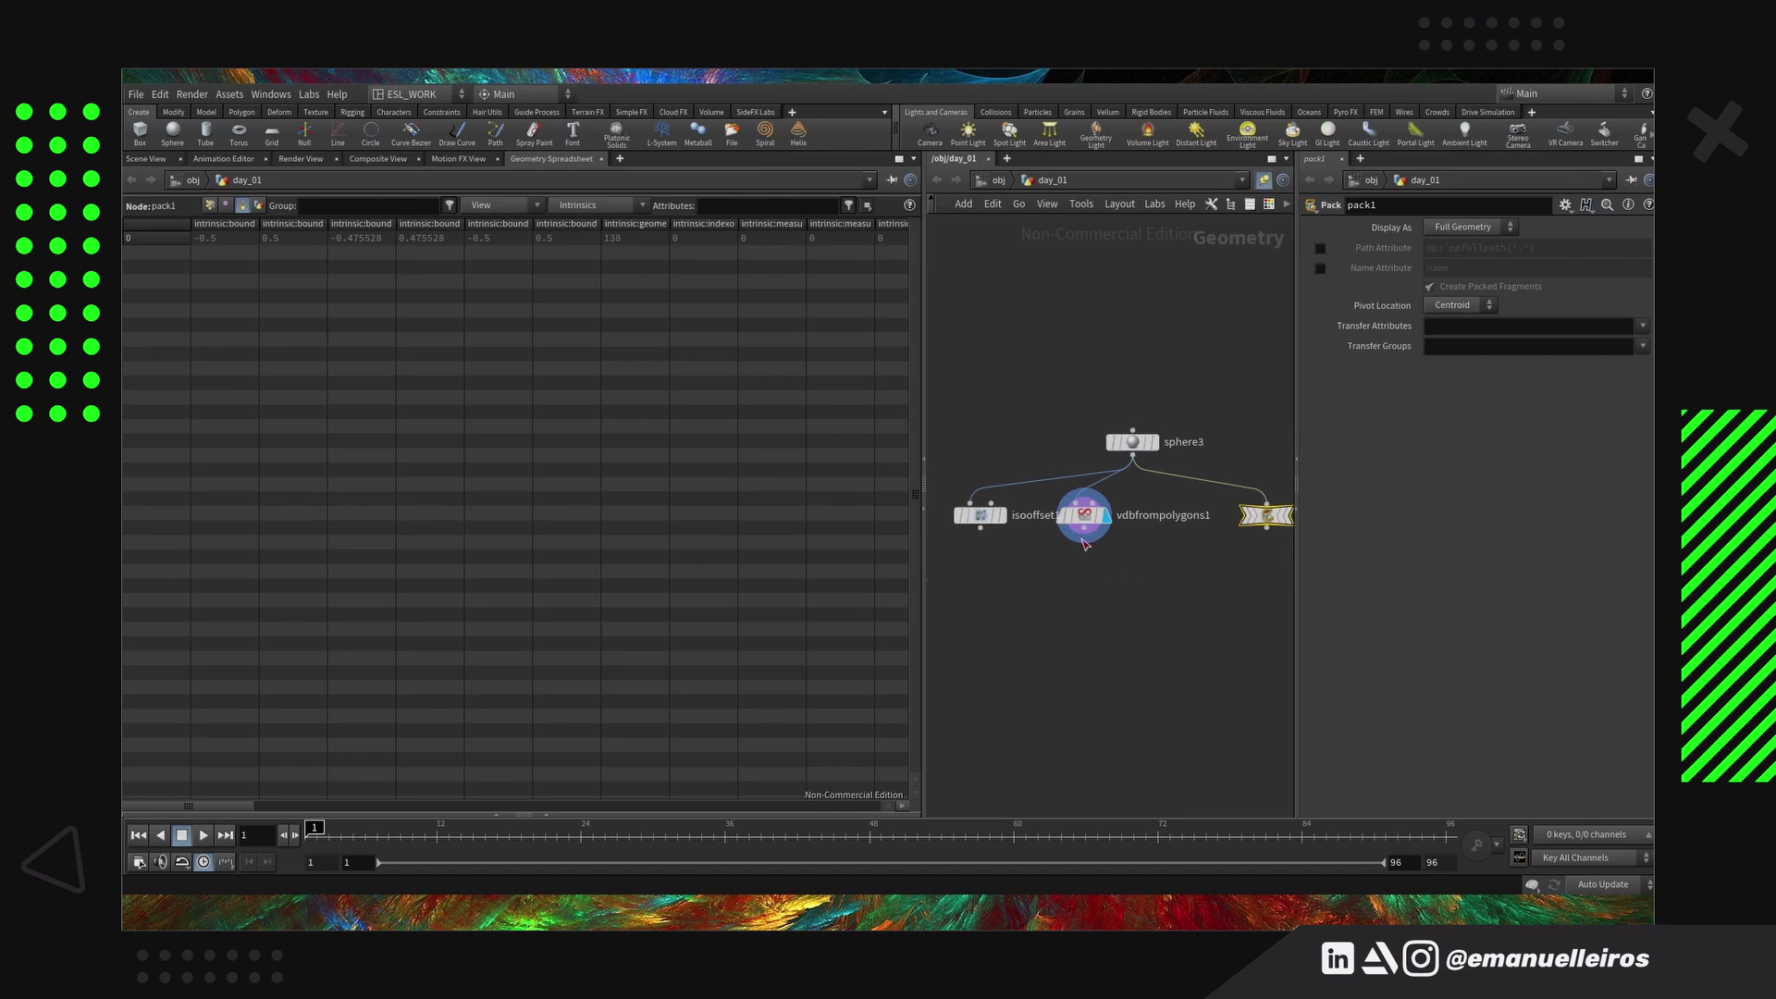
Line up vdbfrompolygons1 and isooffset1 in a row below sphere3, and check isooffset1's point and primitive data
drag(1087, 532, 1135, 530)
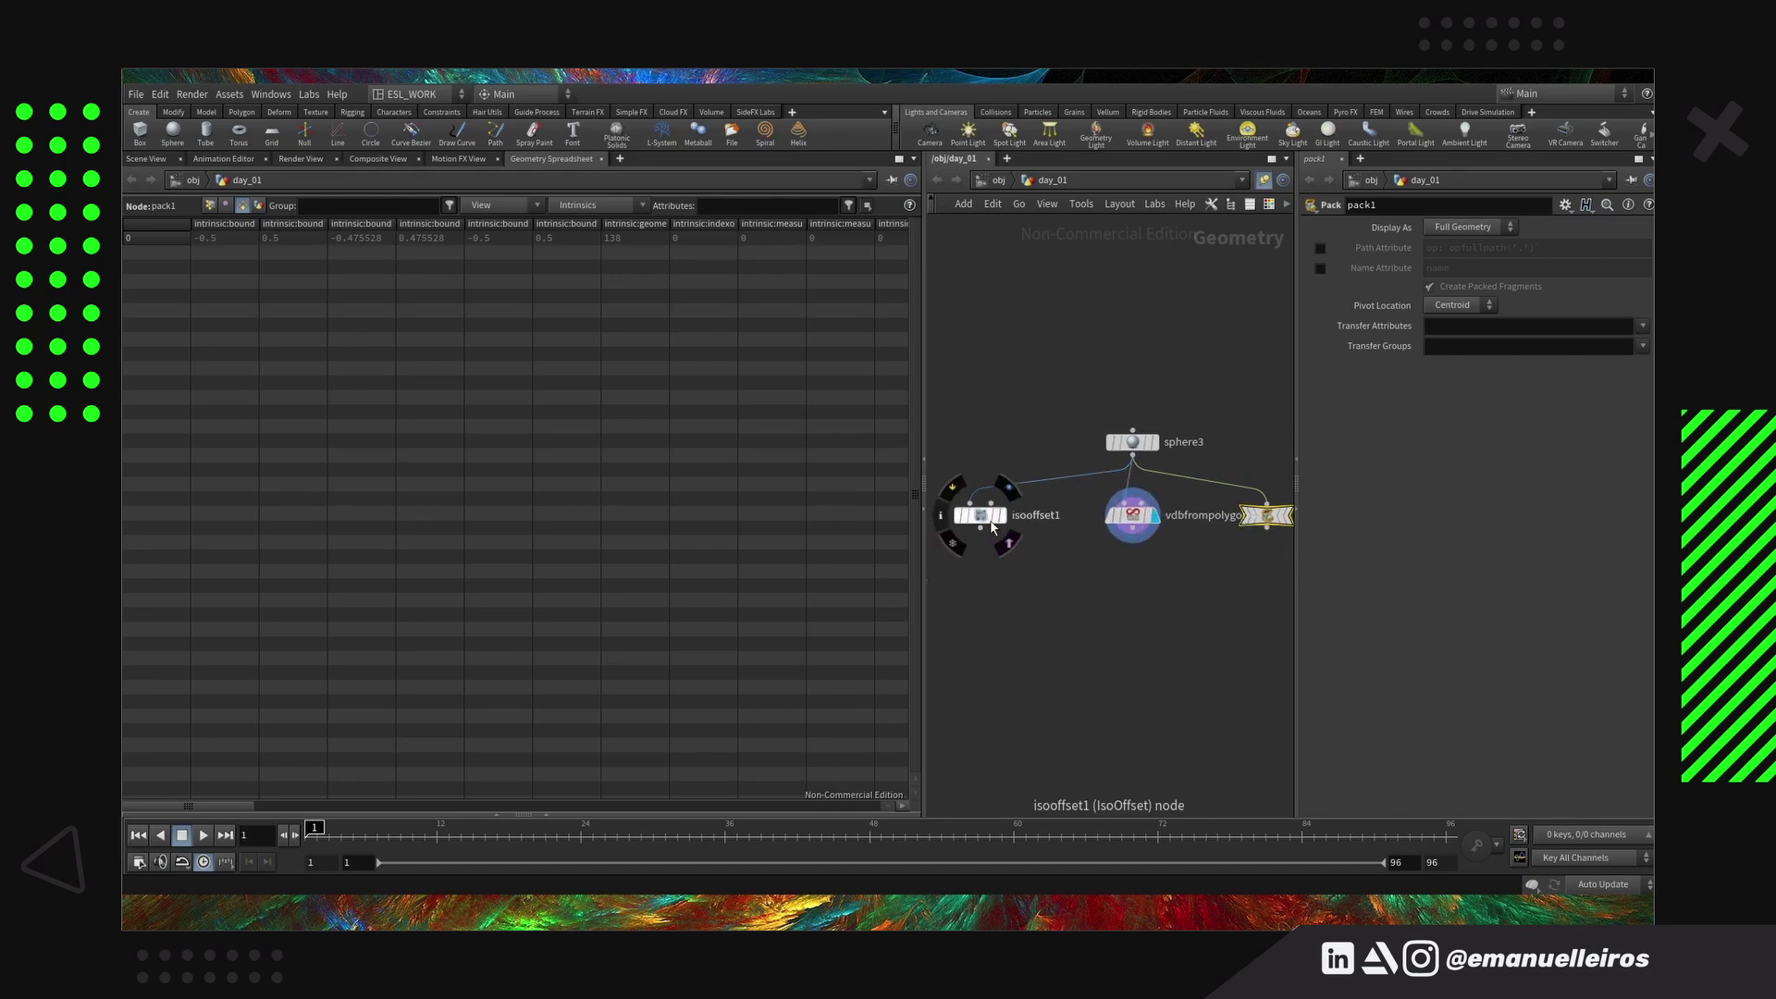
drag(990, 520, 988, 528)
middle_drag(1064, 439, 1091, 448)
click(218, 205)
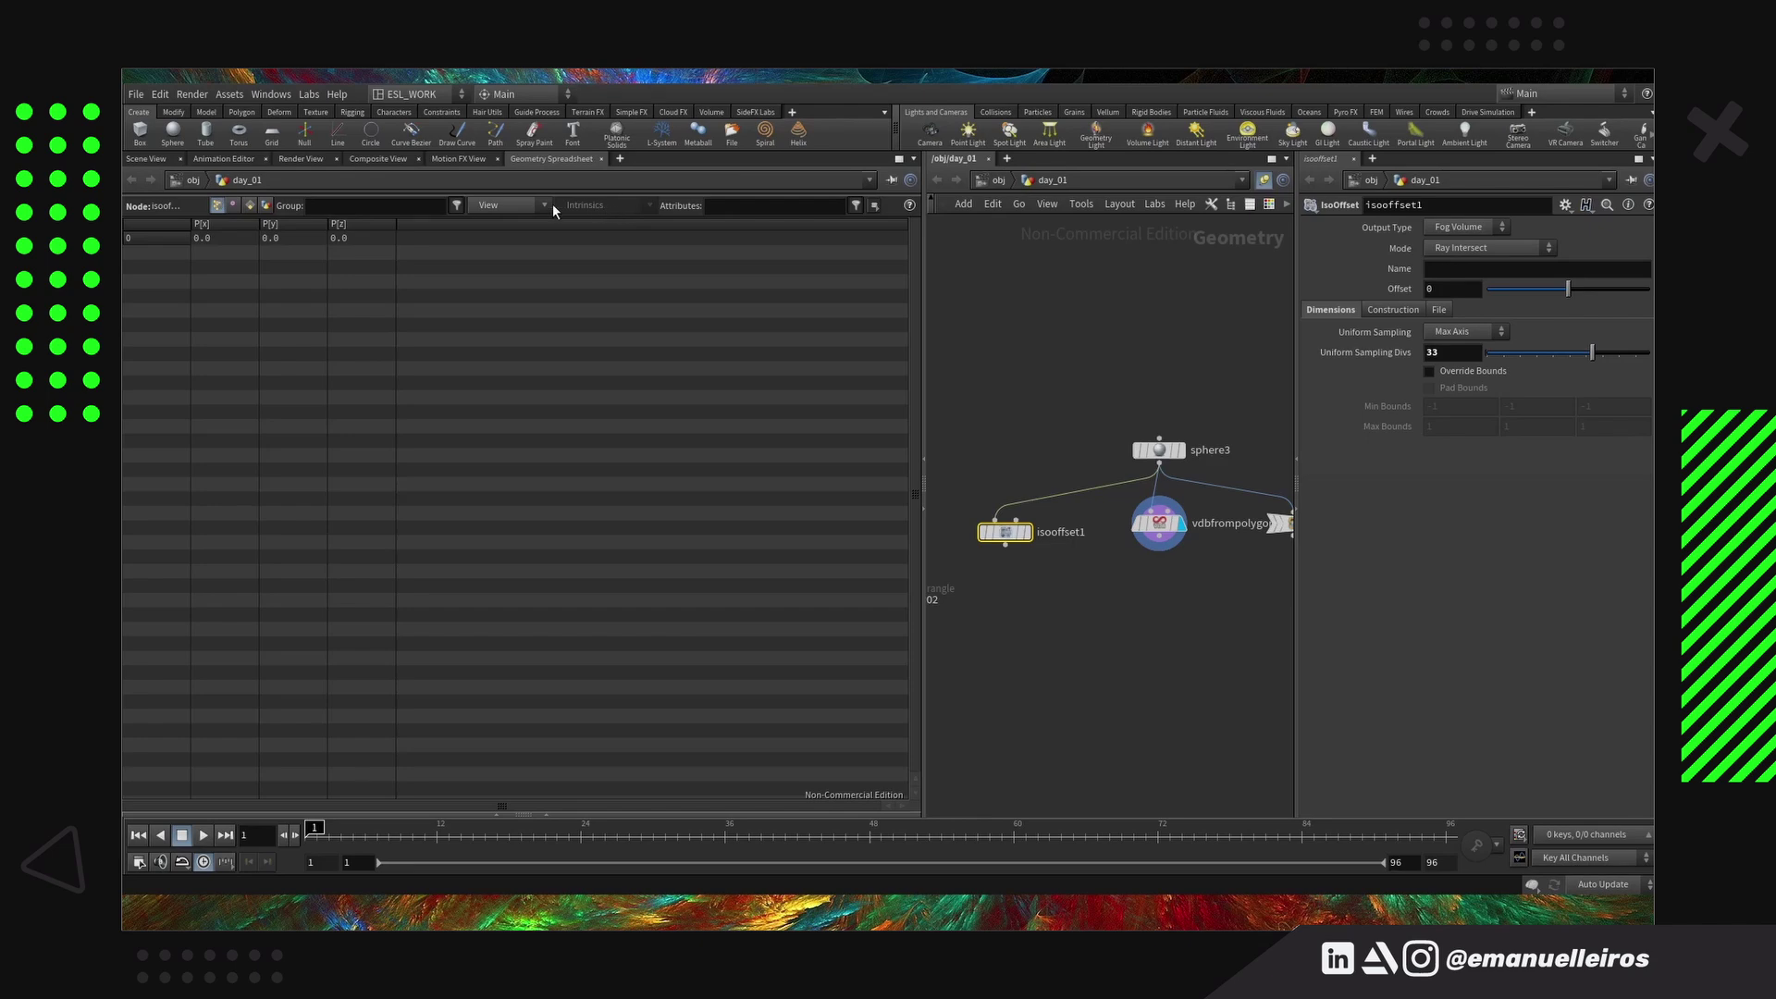
click(252, 206)
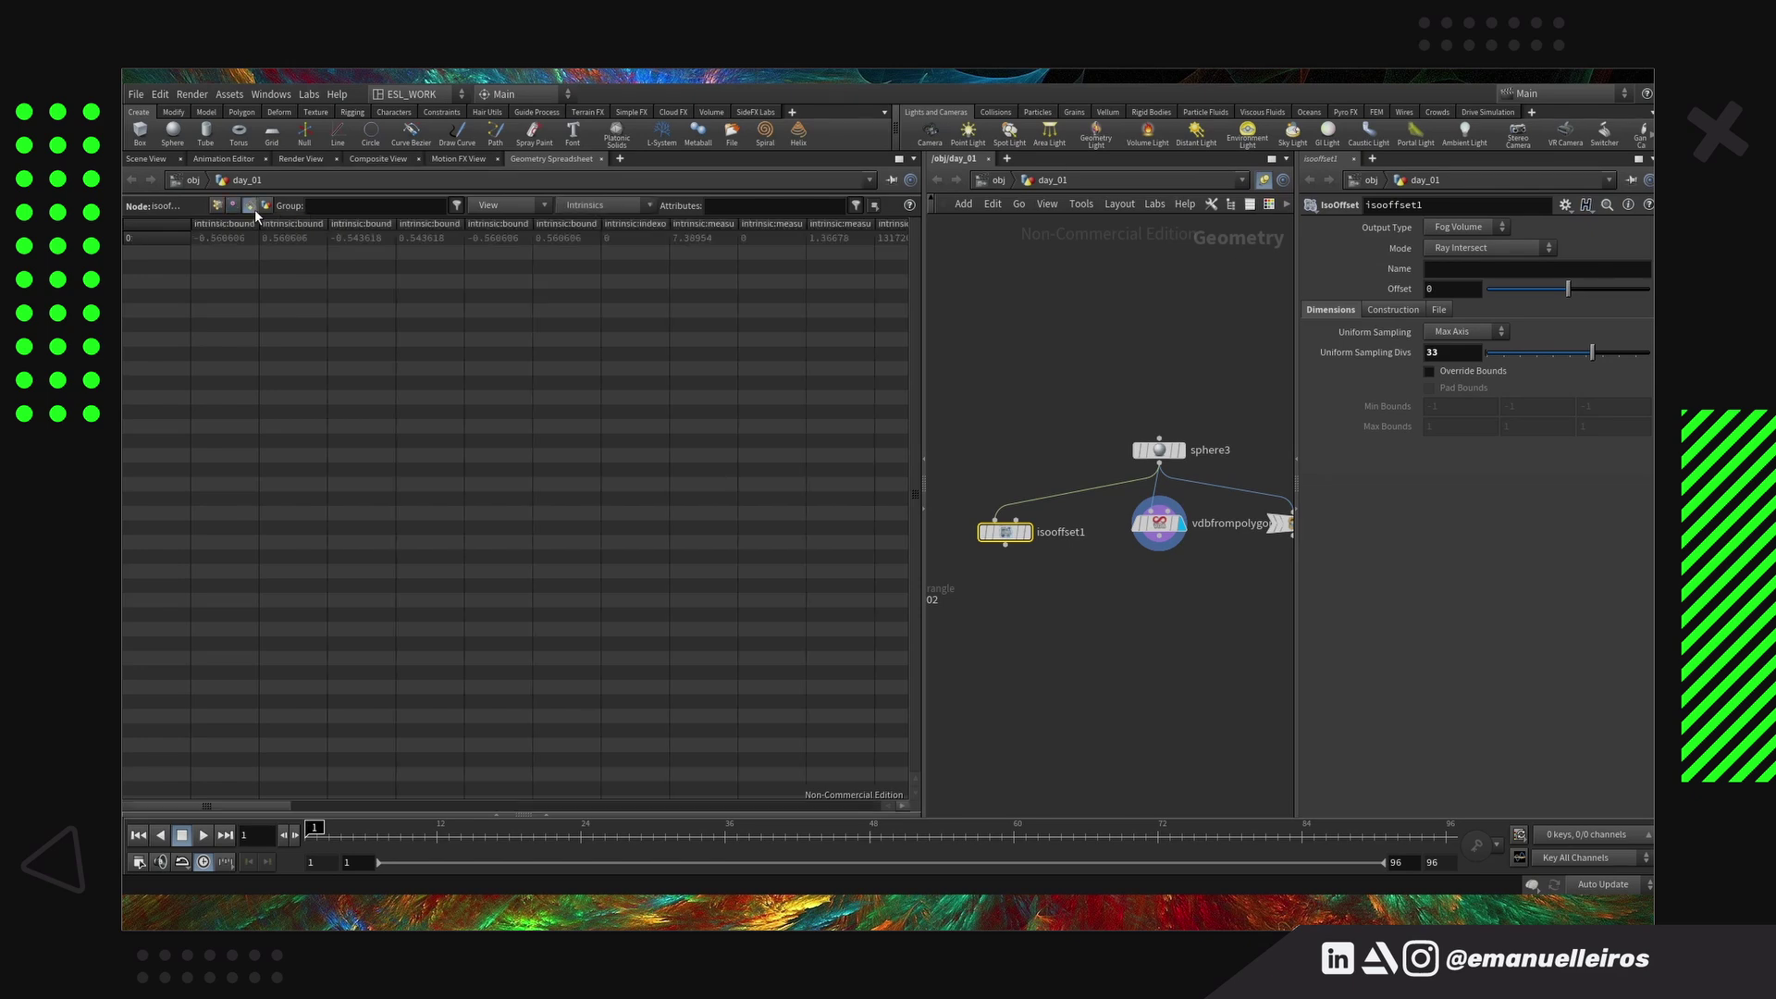
middle_drag(1199, 608, 1141, 567)
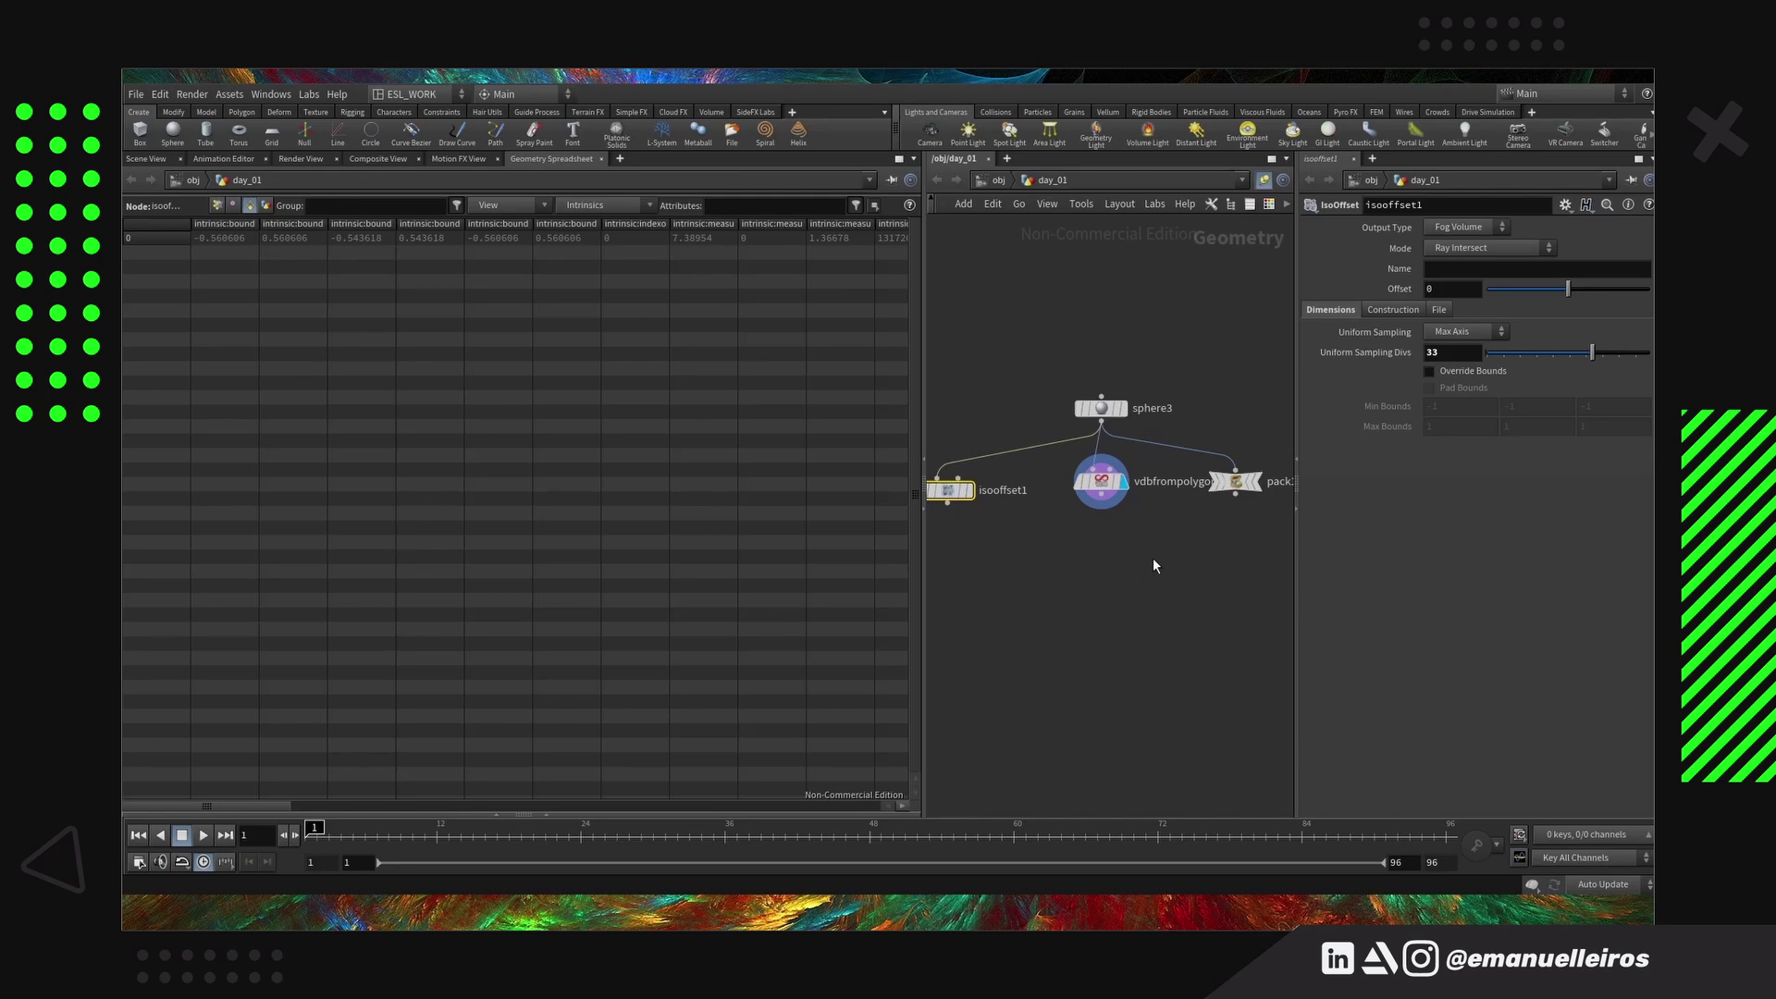
drag(994, 515, 997, 501)
middle_drag(1224, 622, 1090, 607)
Compare pack1 with sphere3, reviewing sphere3's list of available intrinsics and its spreadsheet columns through to the last ones
click(1126, 499)
click(1177, 507)
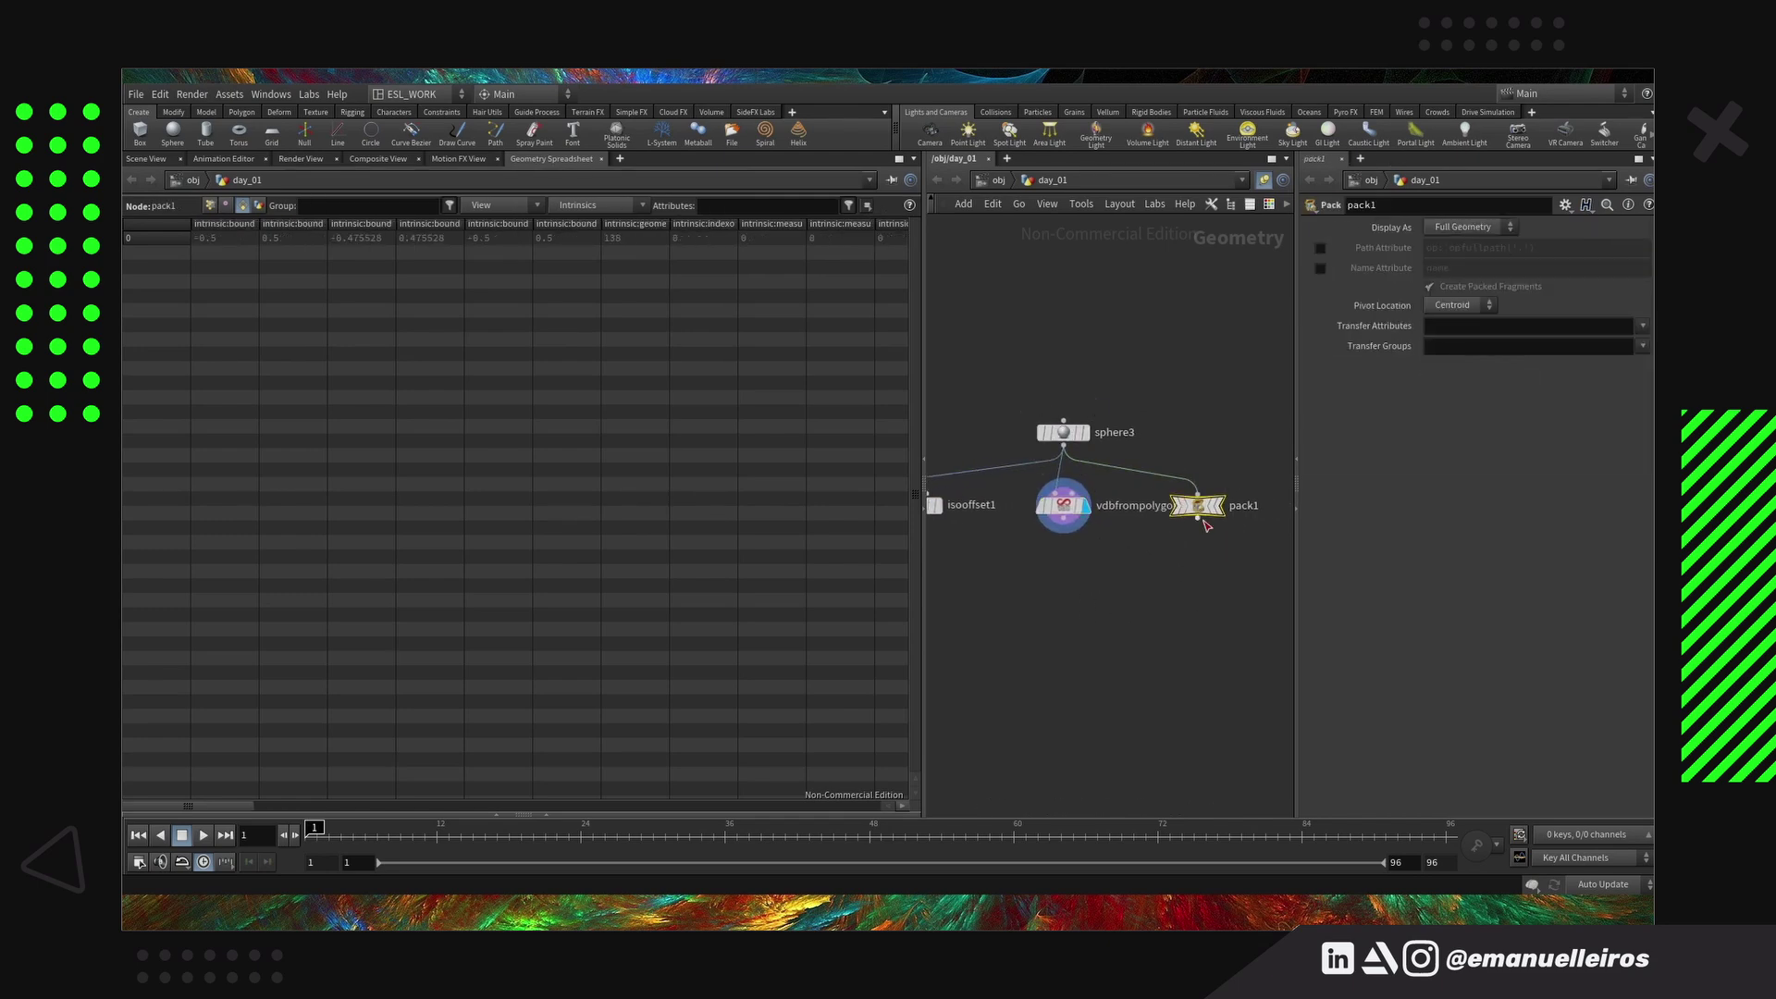
click(1063, 432)
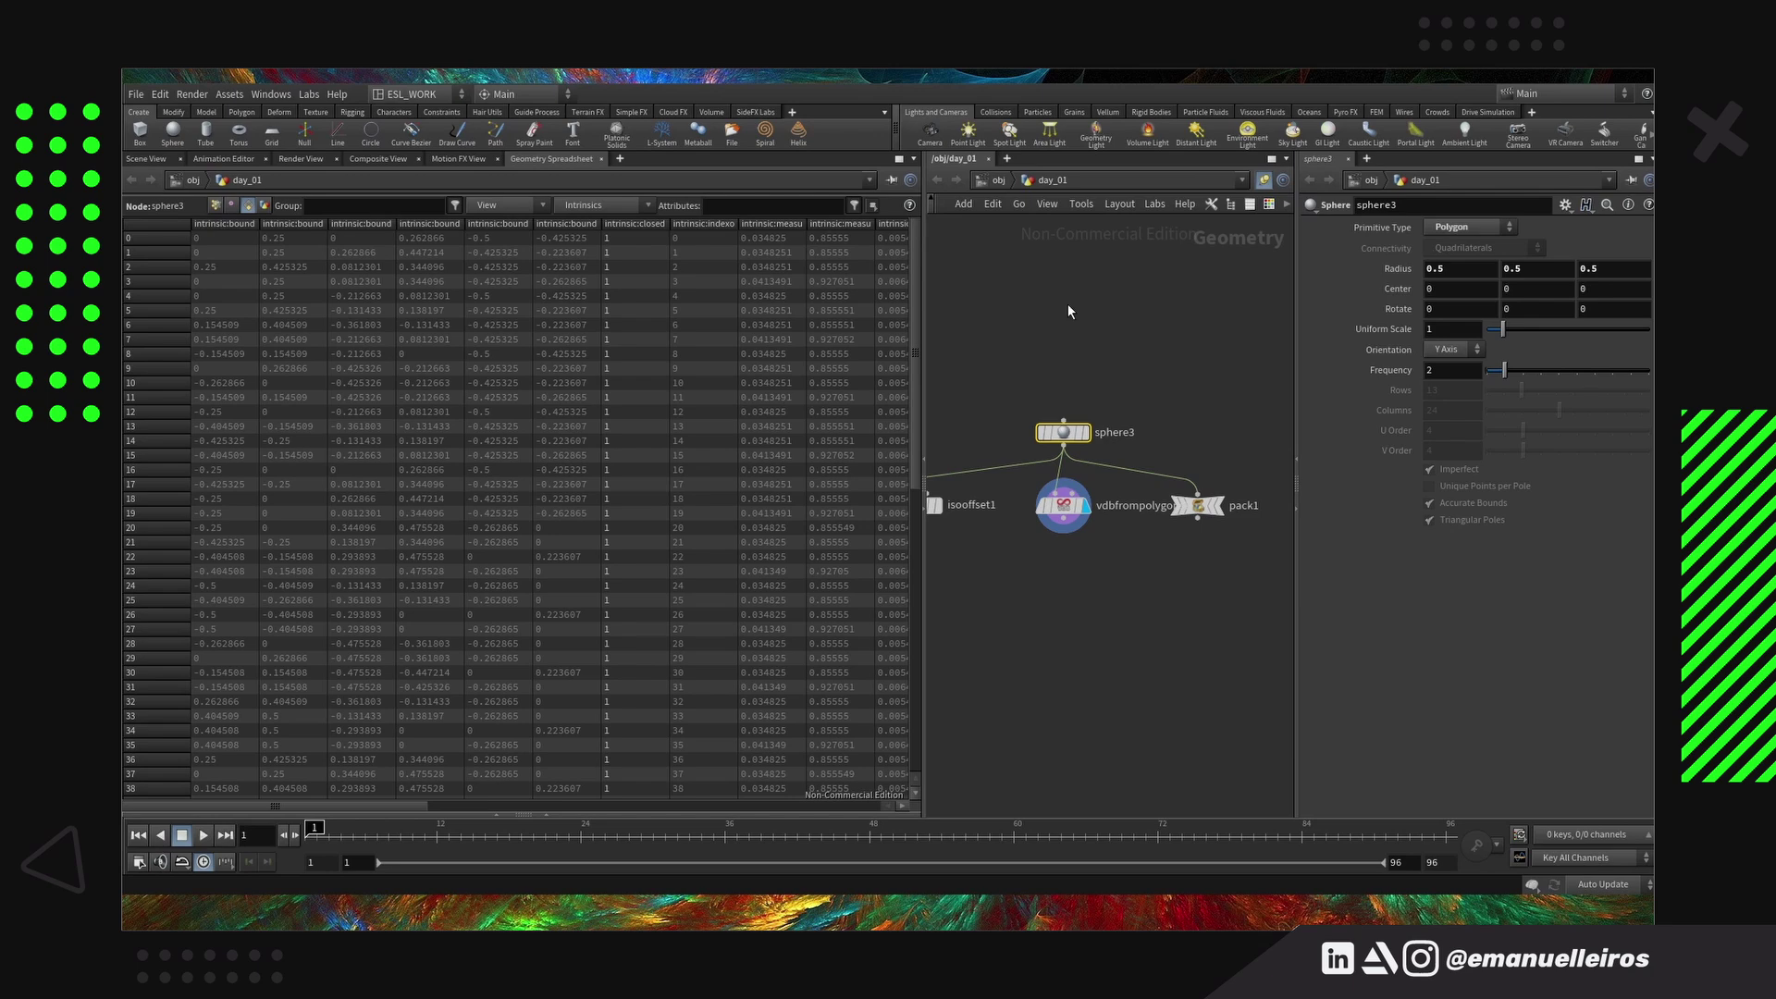
click(650, 205)
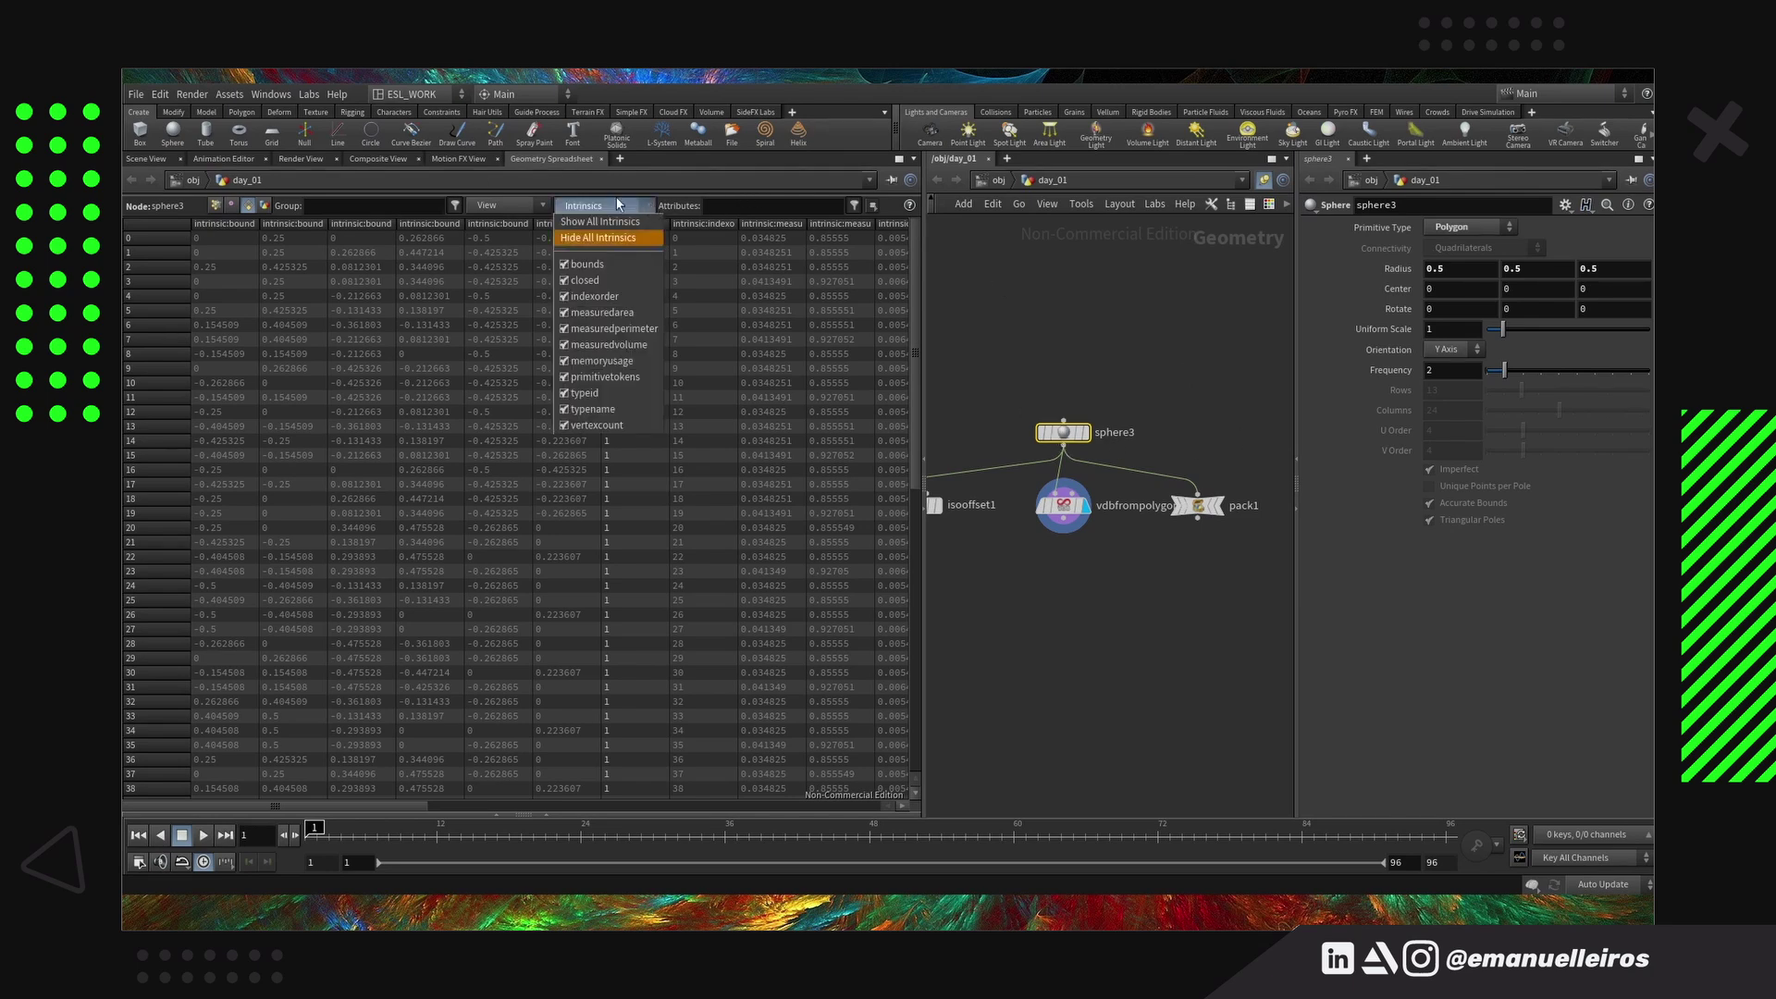
click(646, 200)
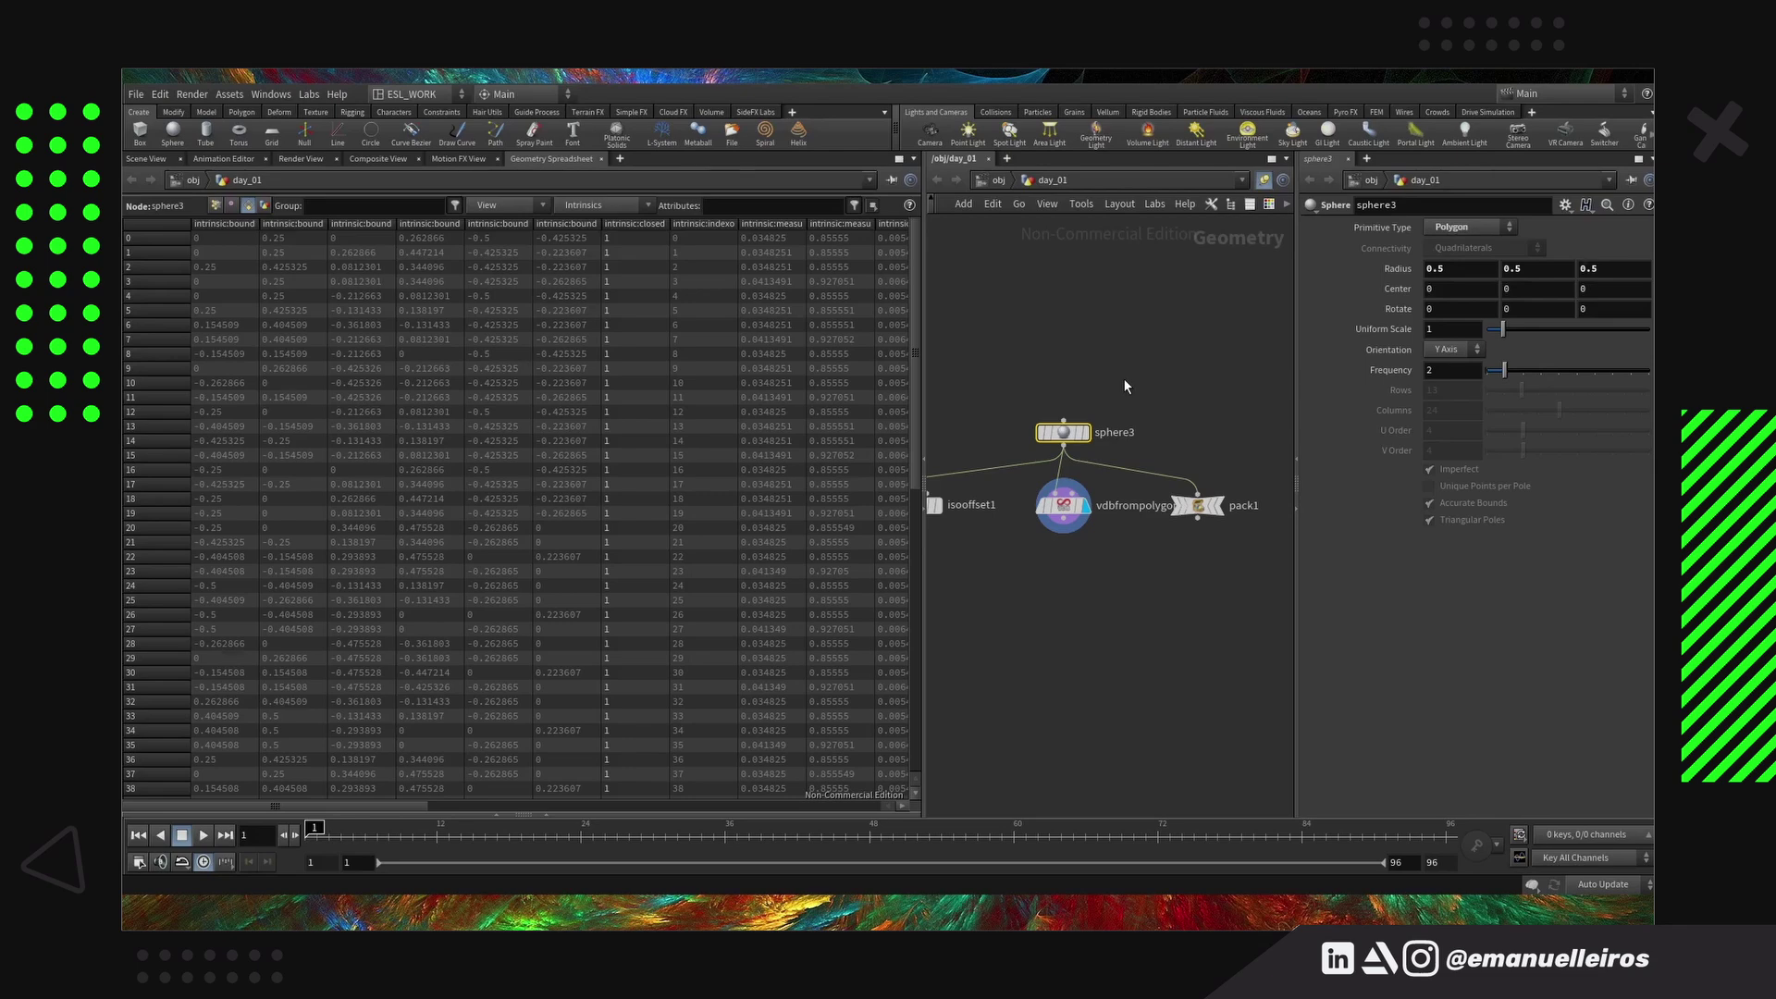
middle_drag(1076, 461, 1146, 433)
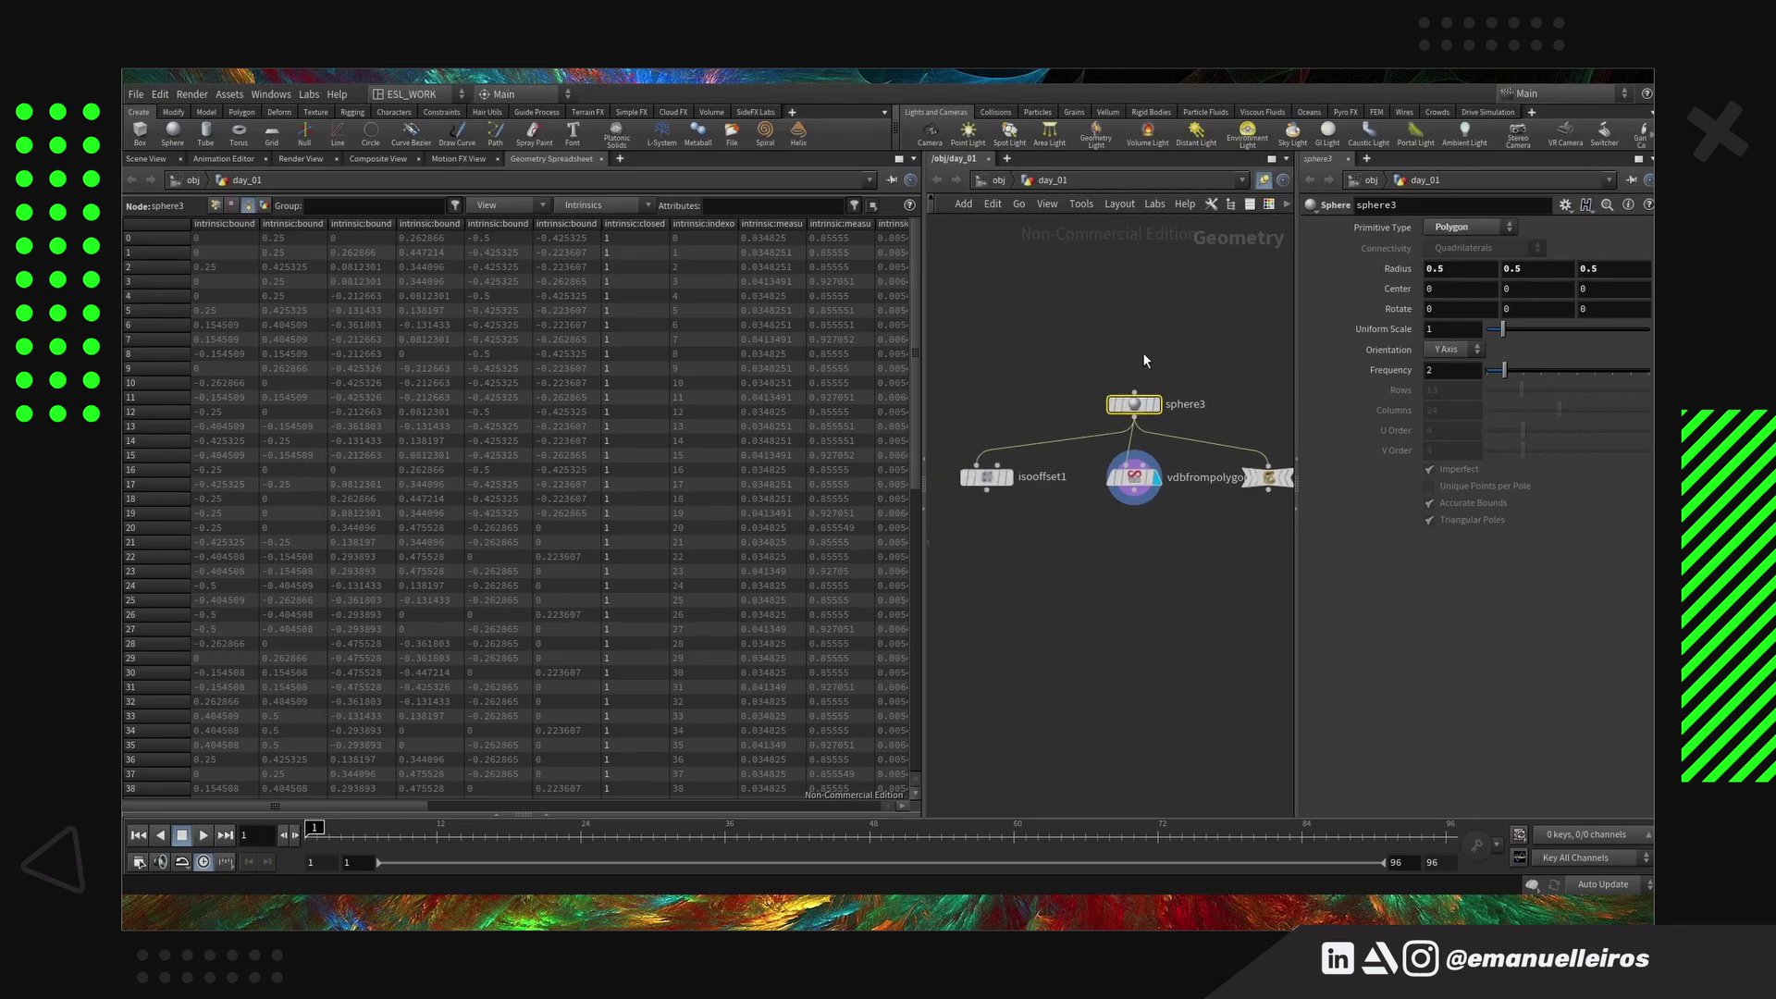
middle_drag(1155, 356, 1117, 356)
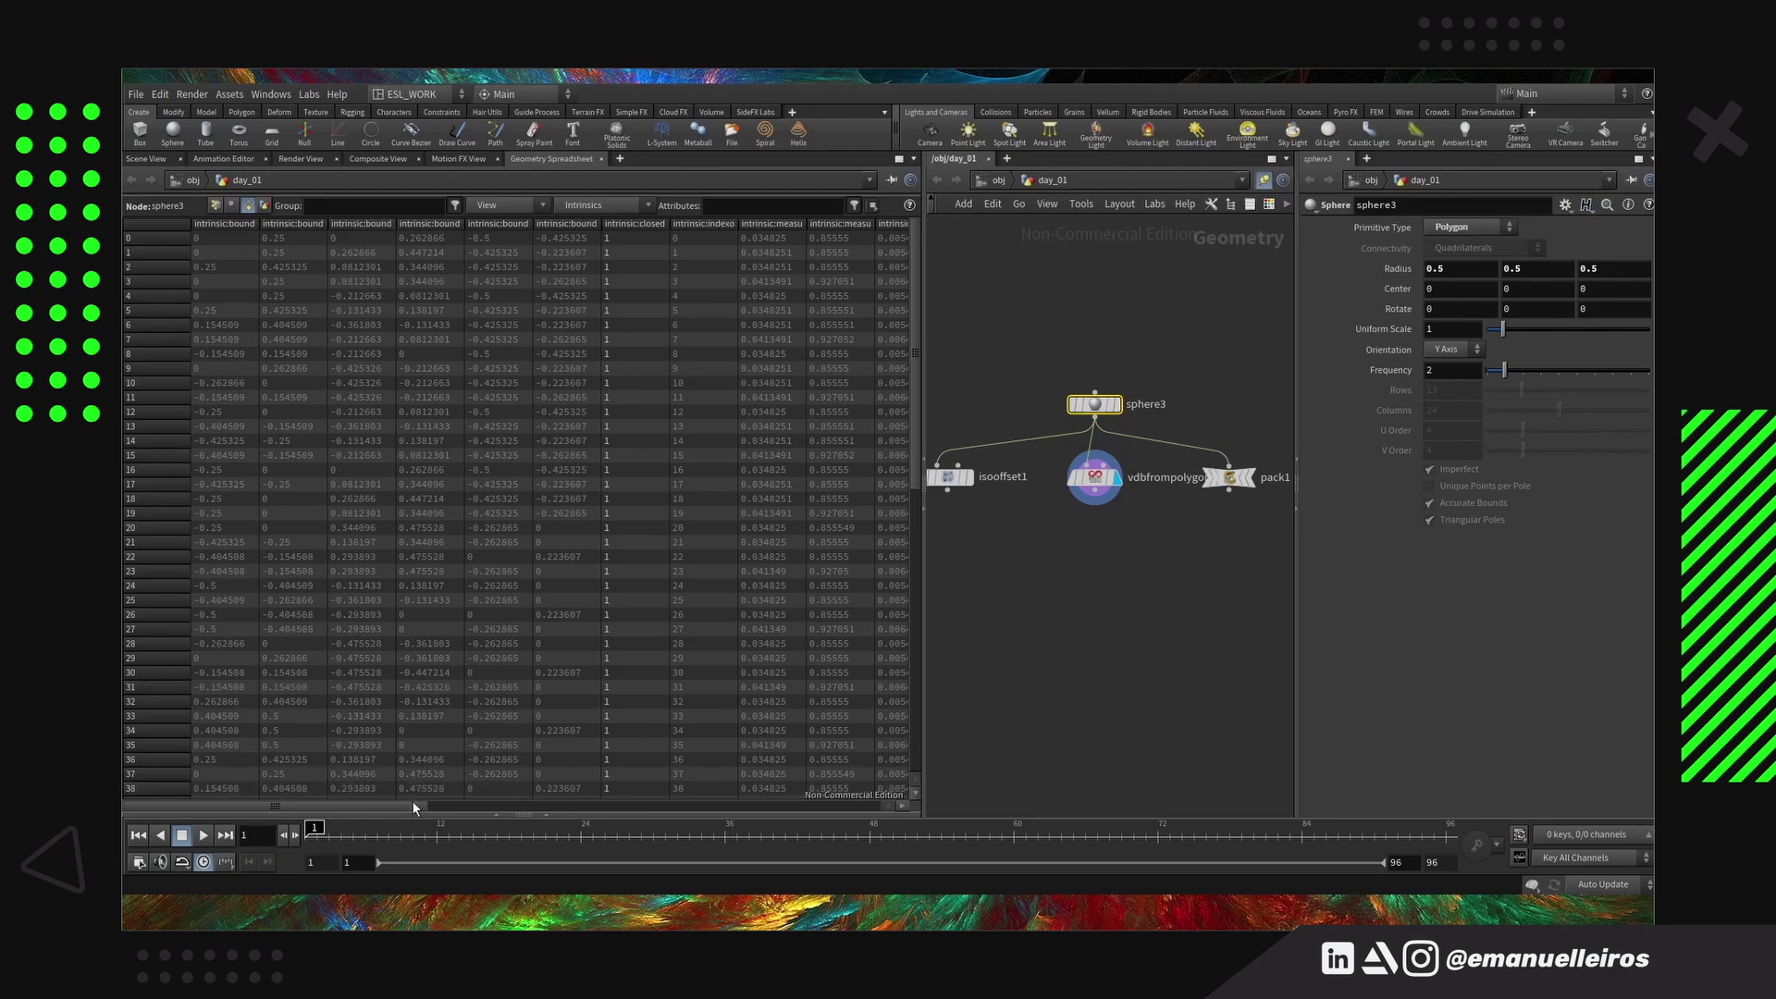
drag(411, 805, 847, 840)
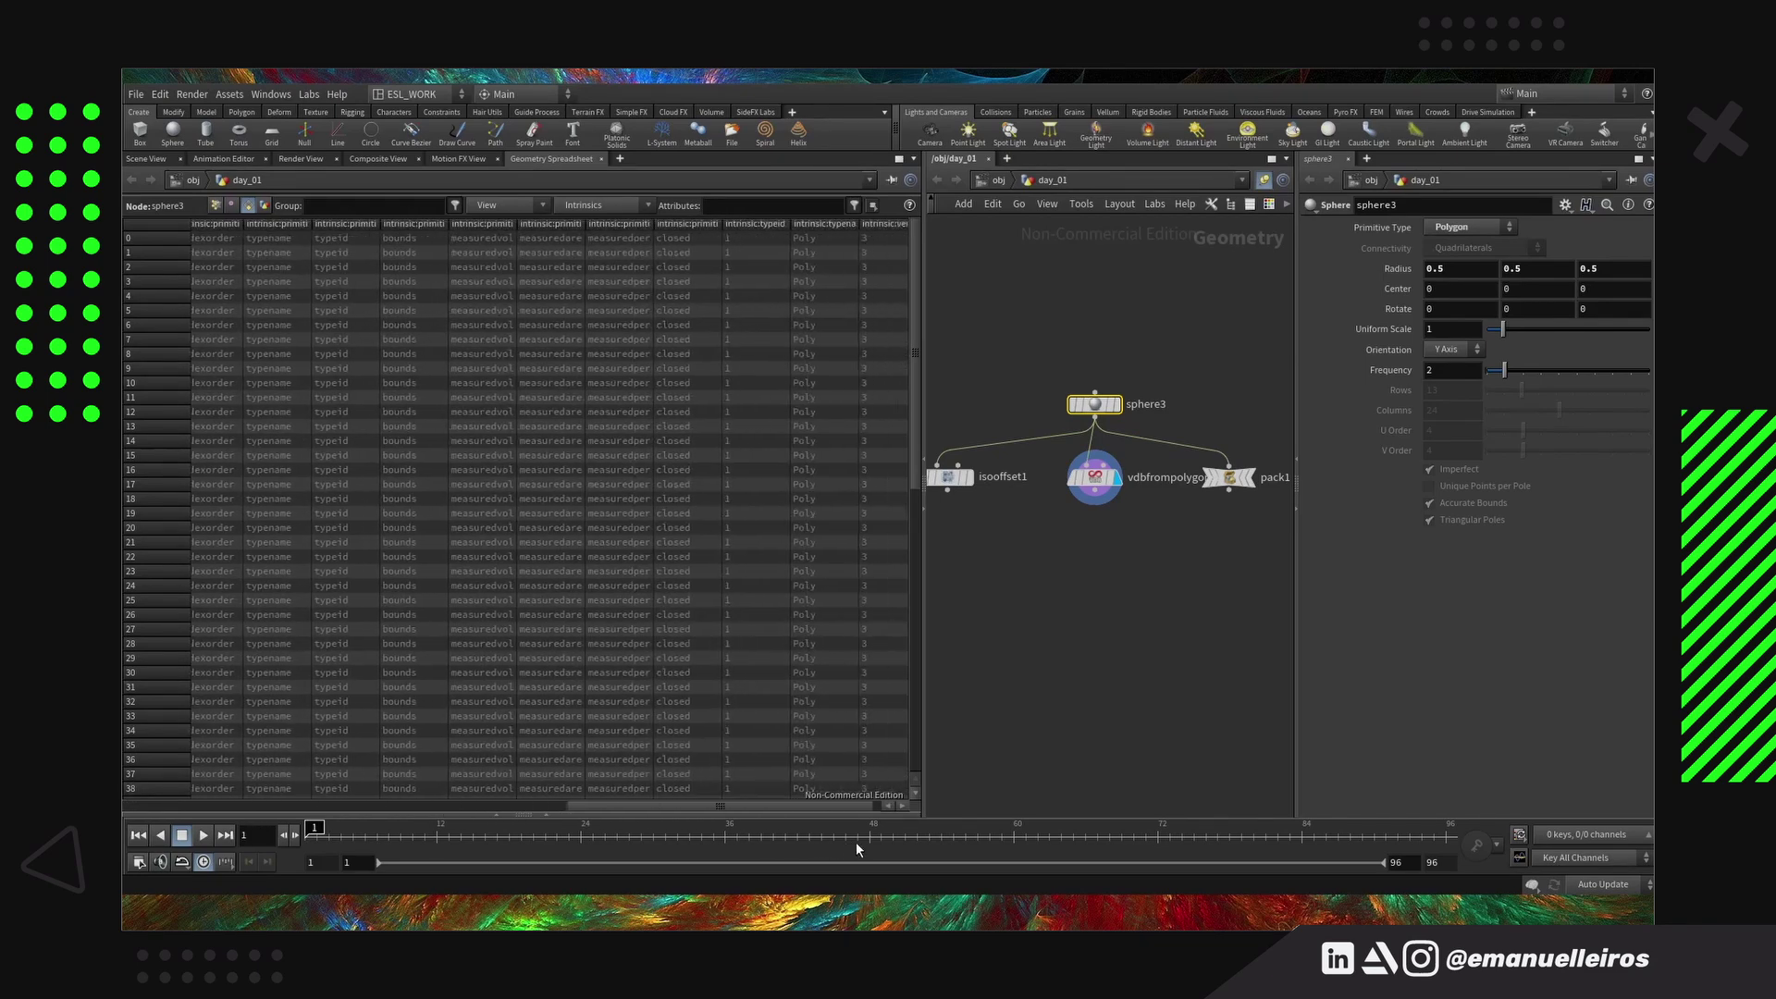
drag(847, 840, 870, 840)
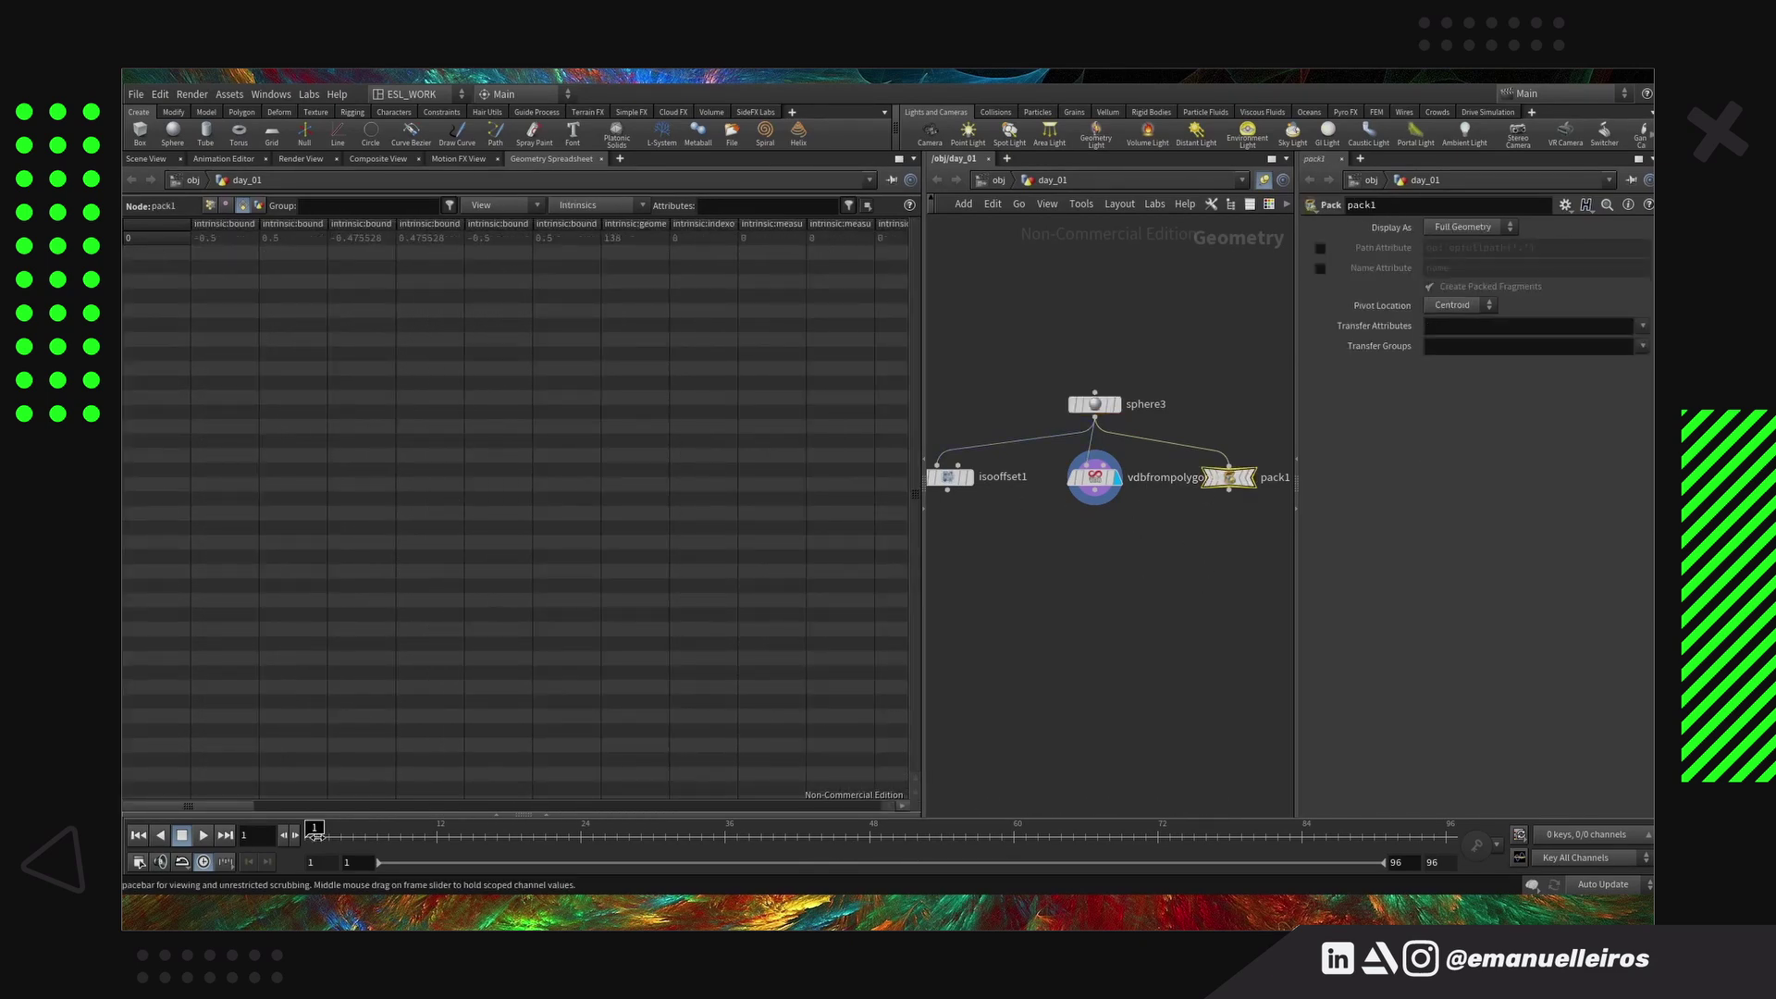
Examine pack1's last intrinsic columns with viewportlod widened, then review the list of intrinsics available on vdbfrompolygons1
drag(241, 807, 870, 803)
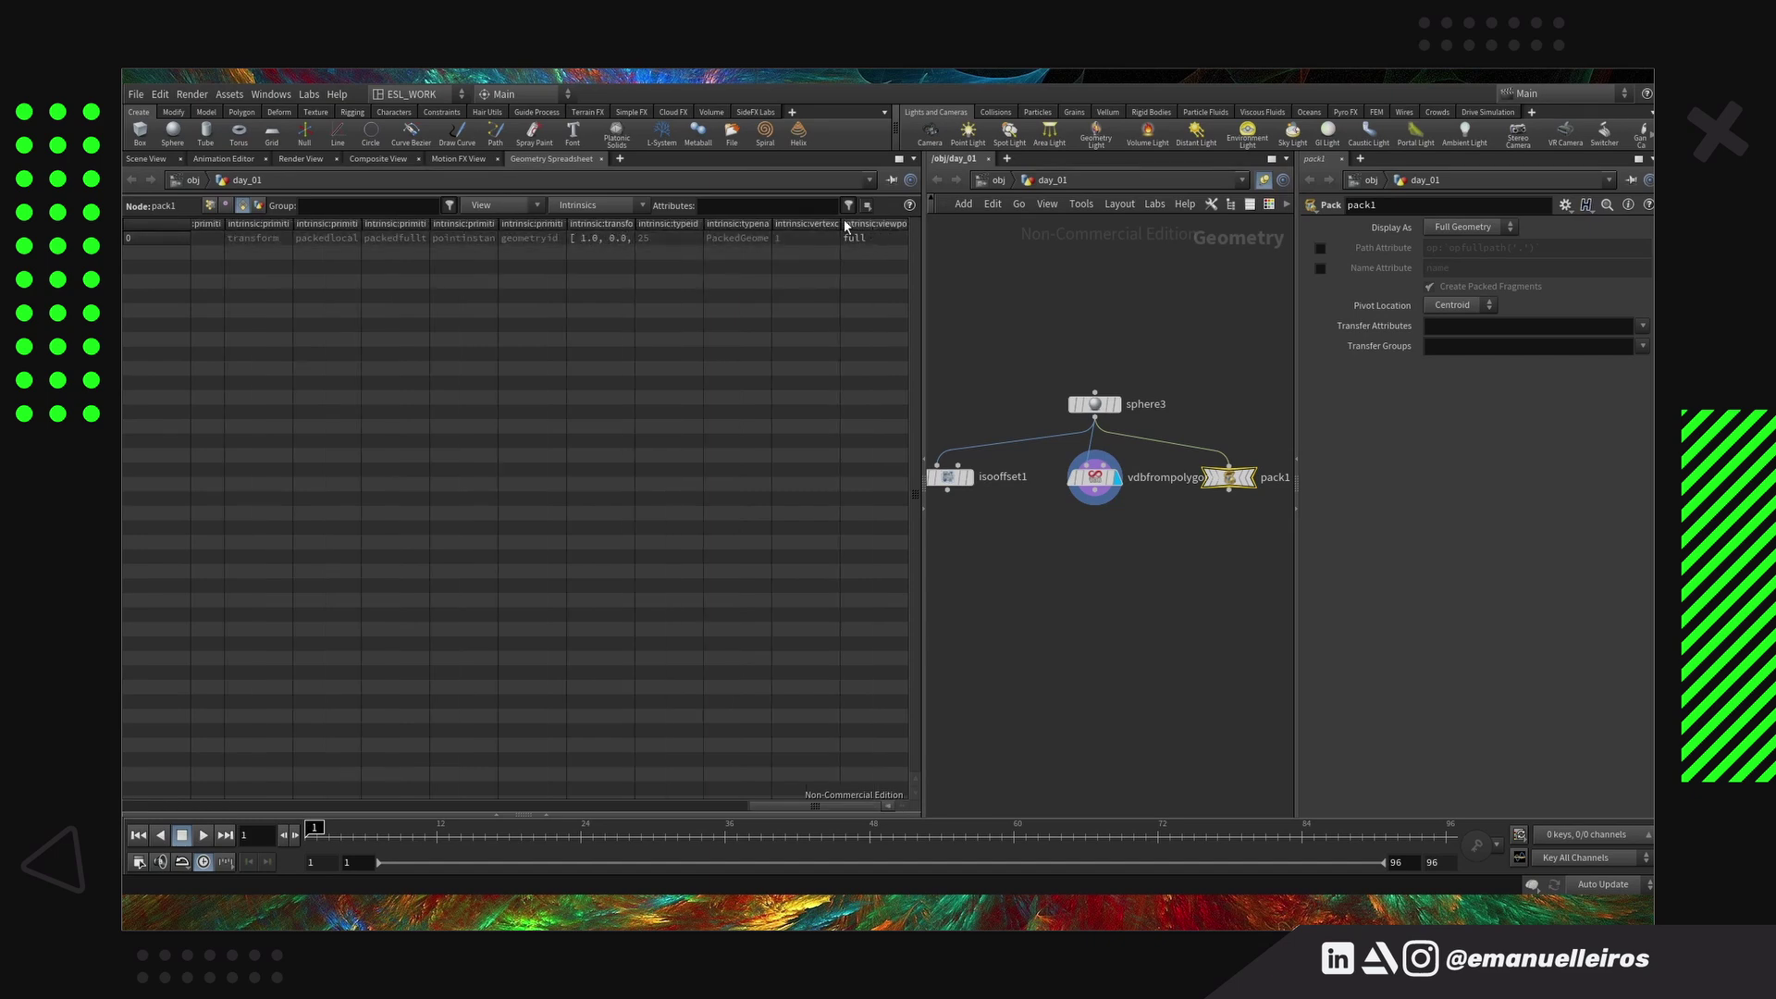
drag(840, 221, 813, 222)
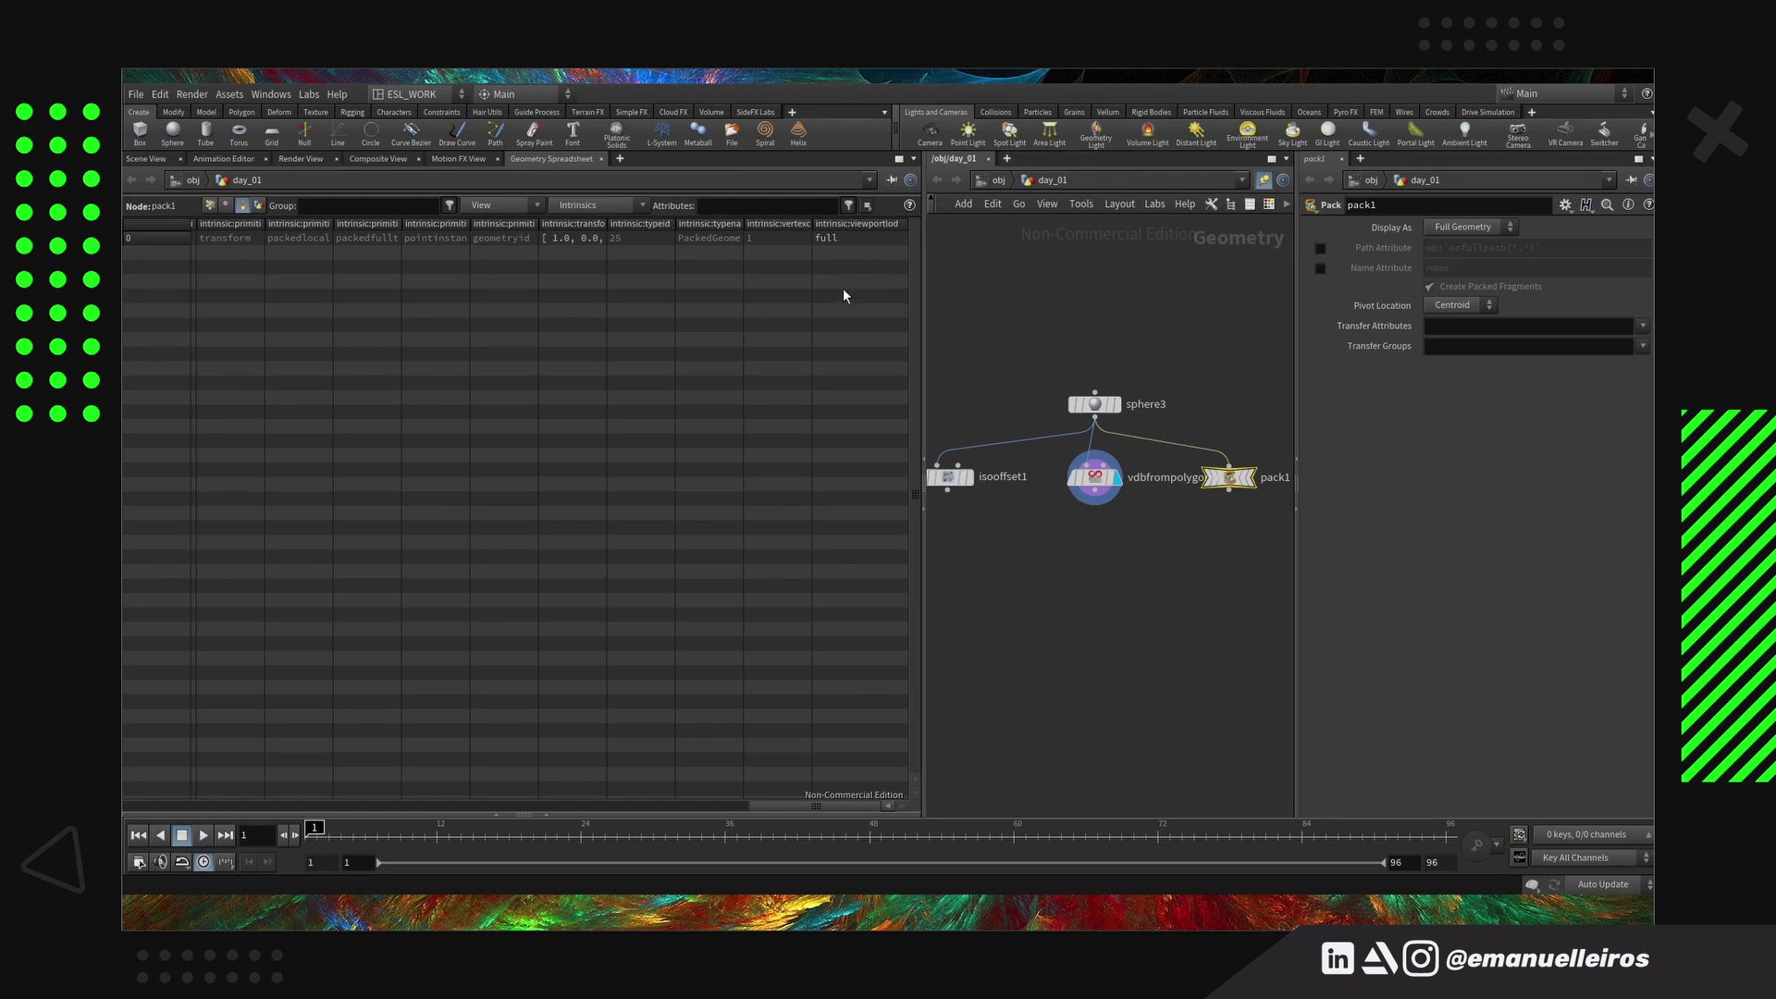
click(1094, 476)
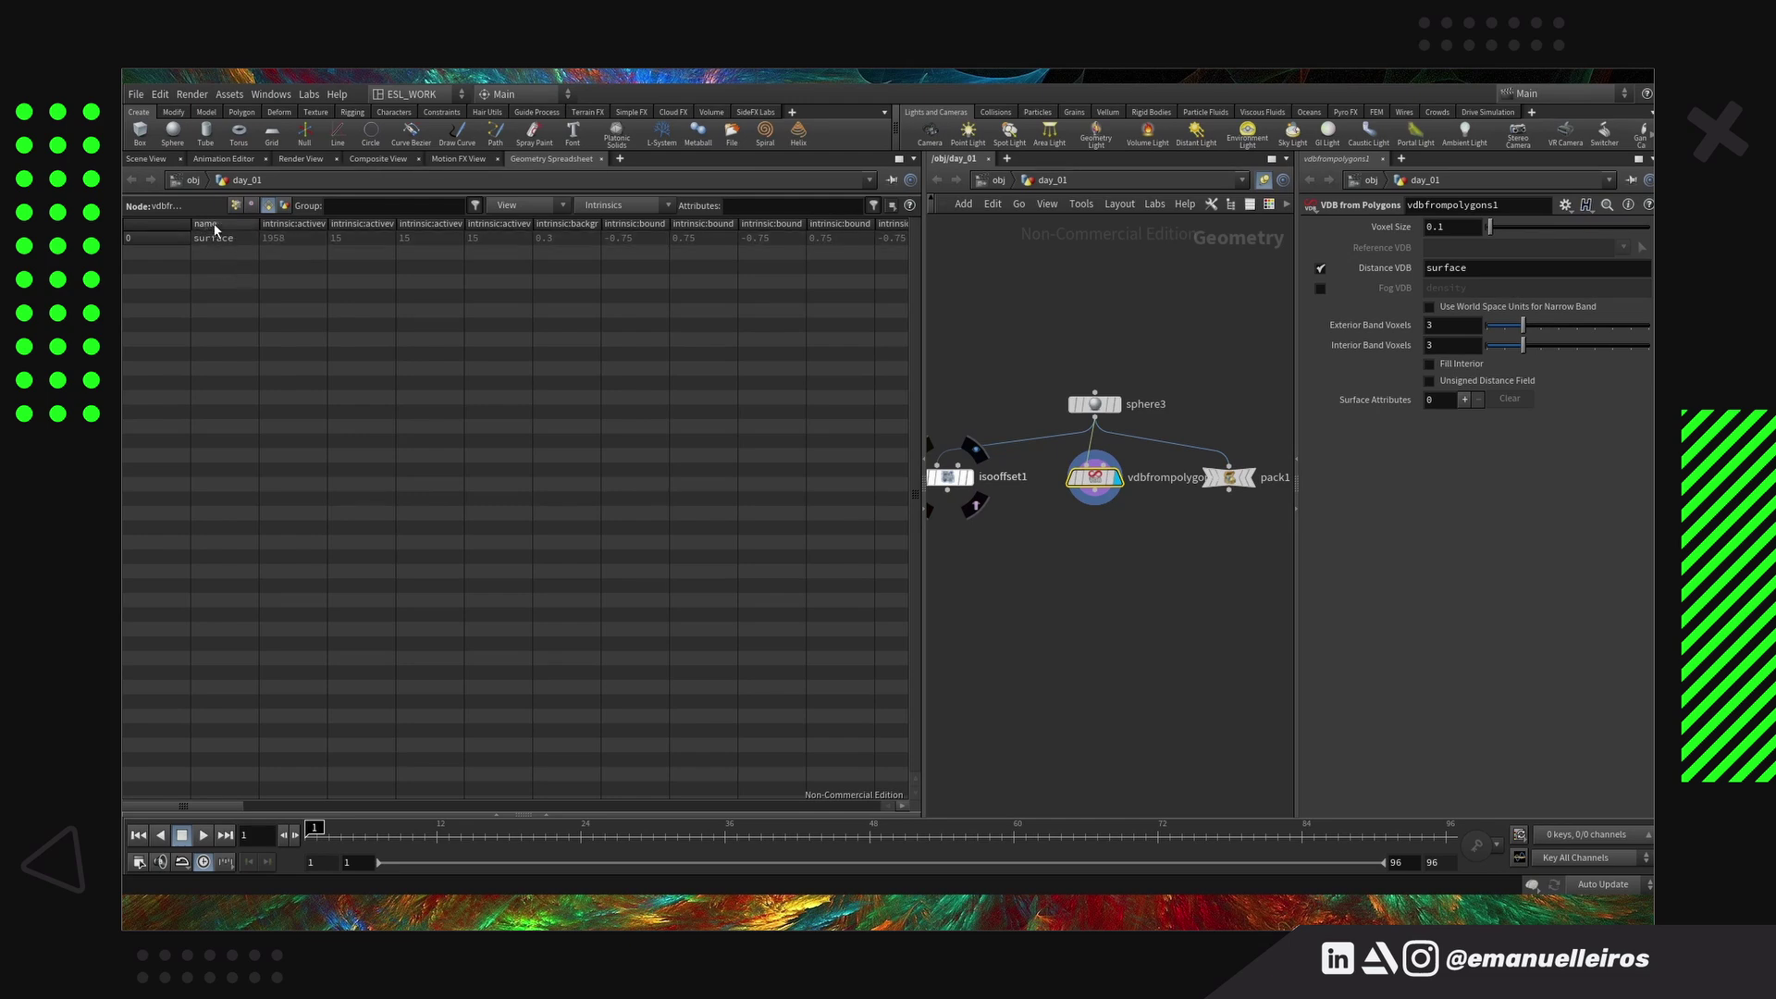
click(588, 207)
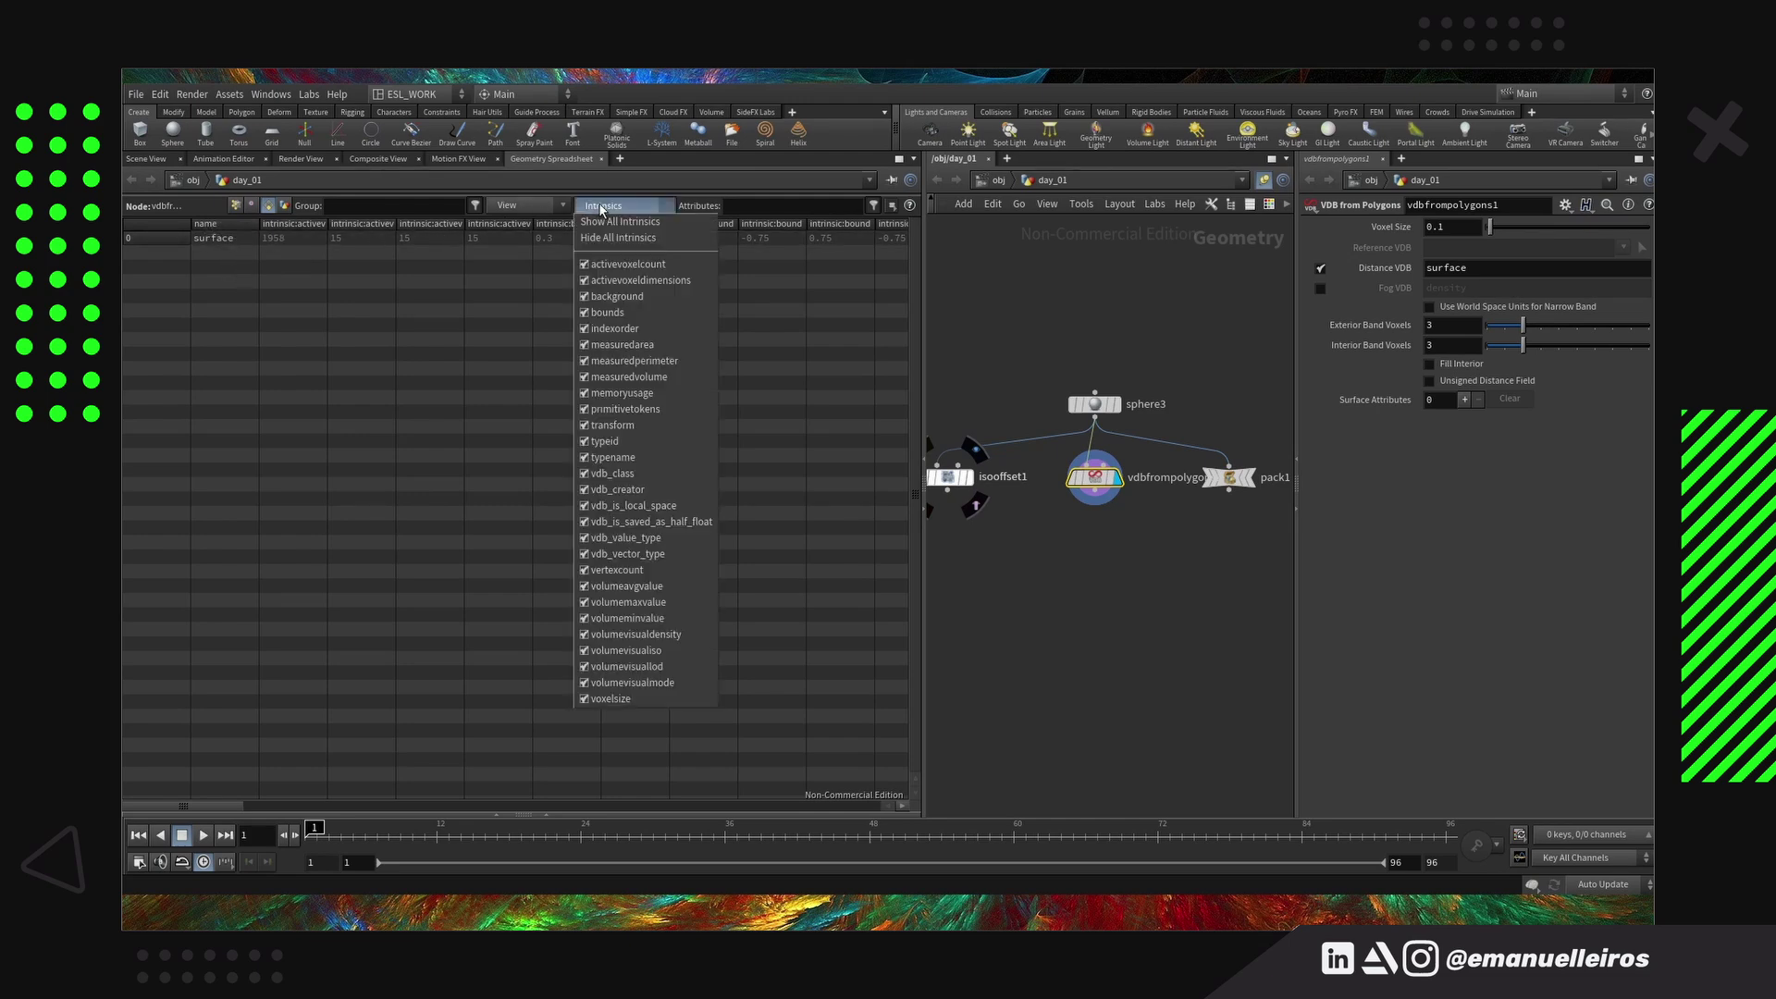
click(659, 235)
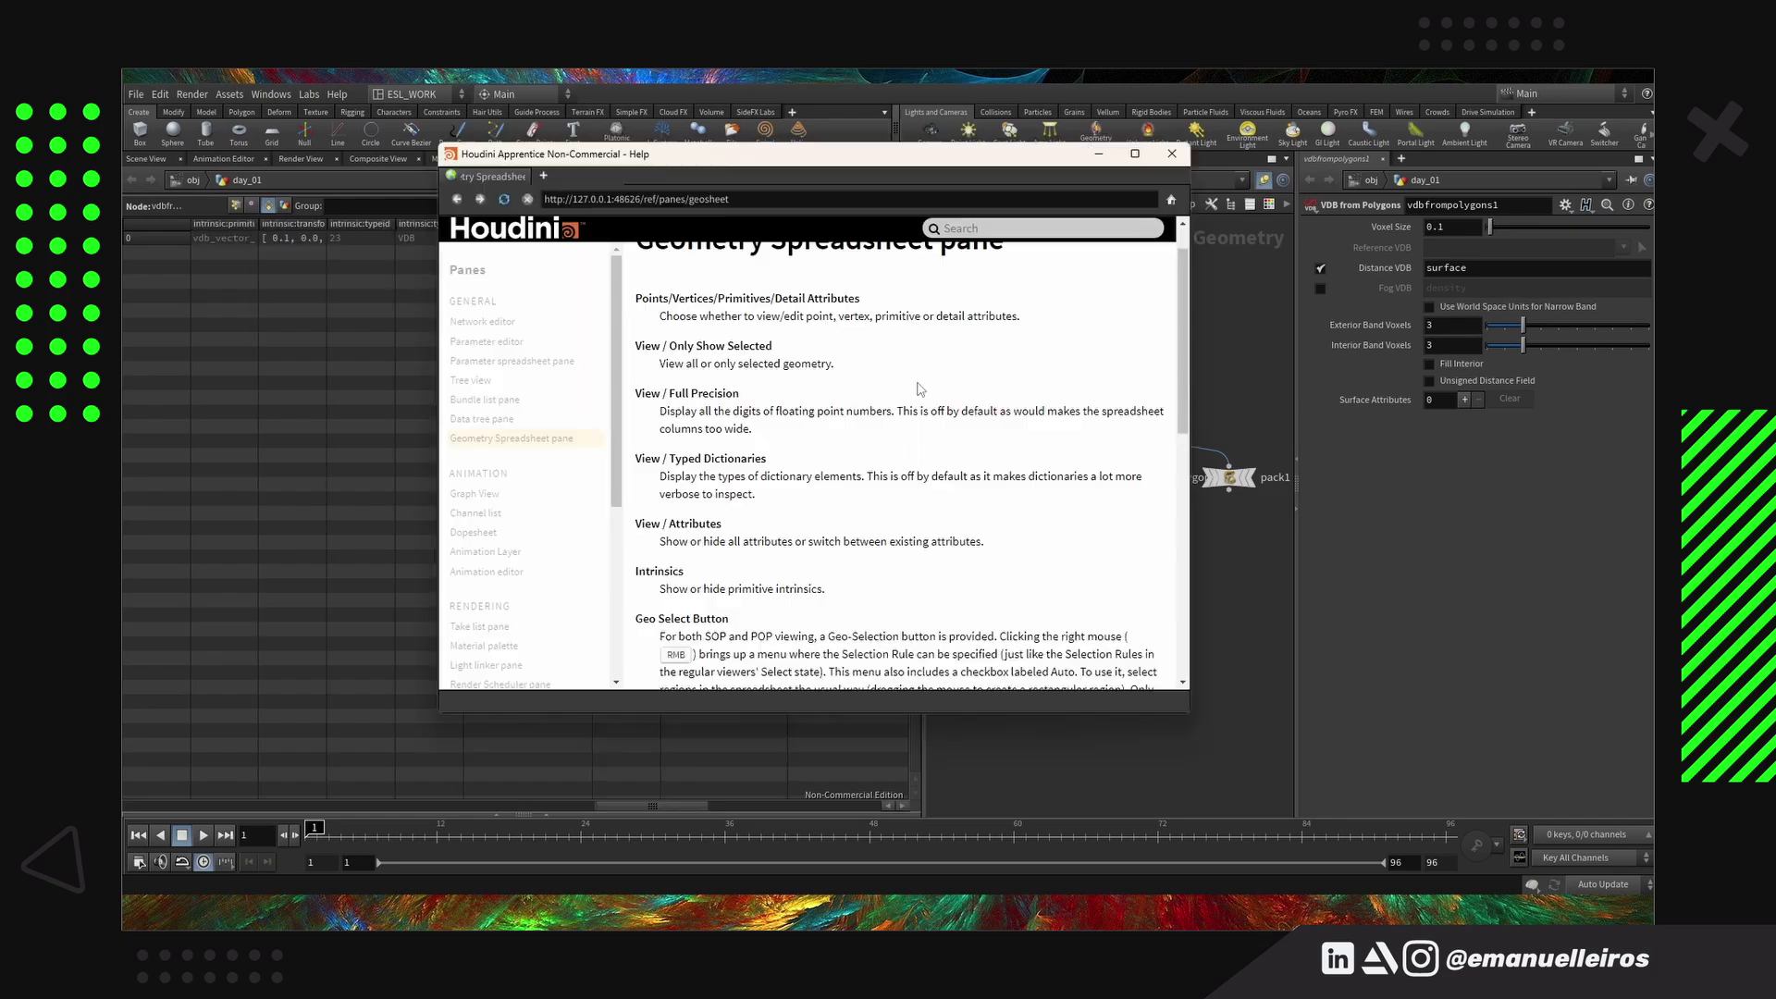
Read through the Geometry Spreadsheet pane help page and enlarge the help window
scroll(919, 390, down, 6)
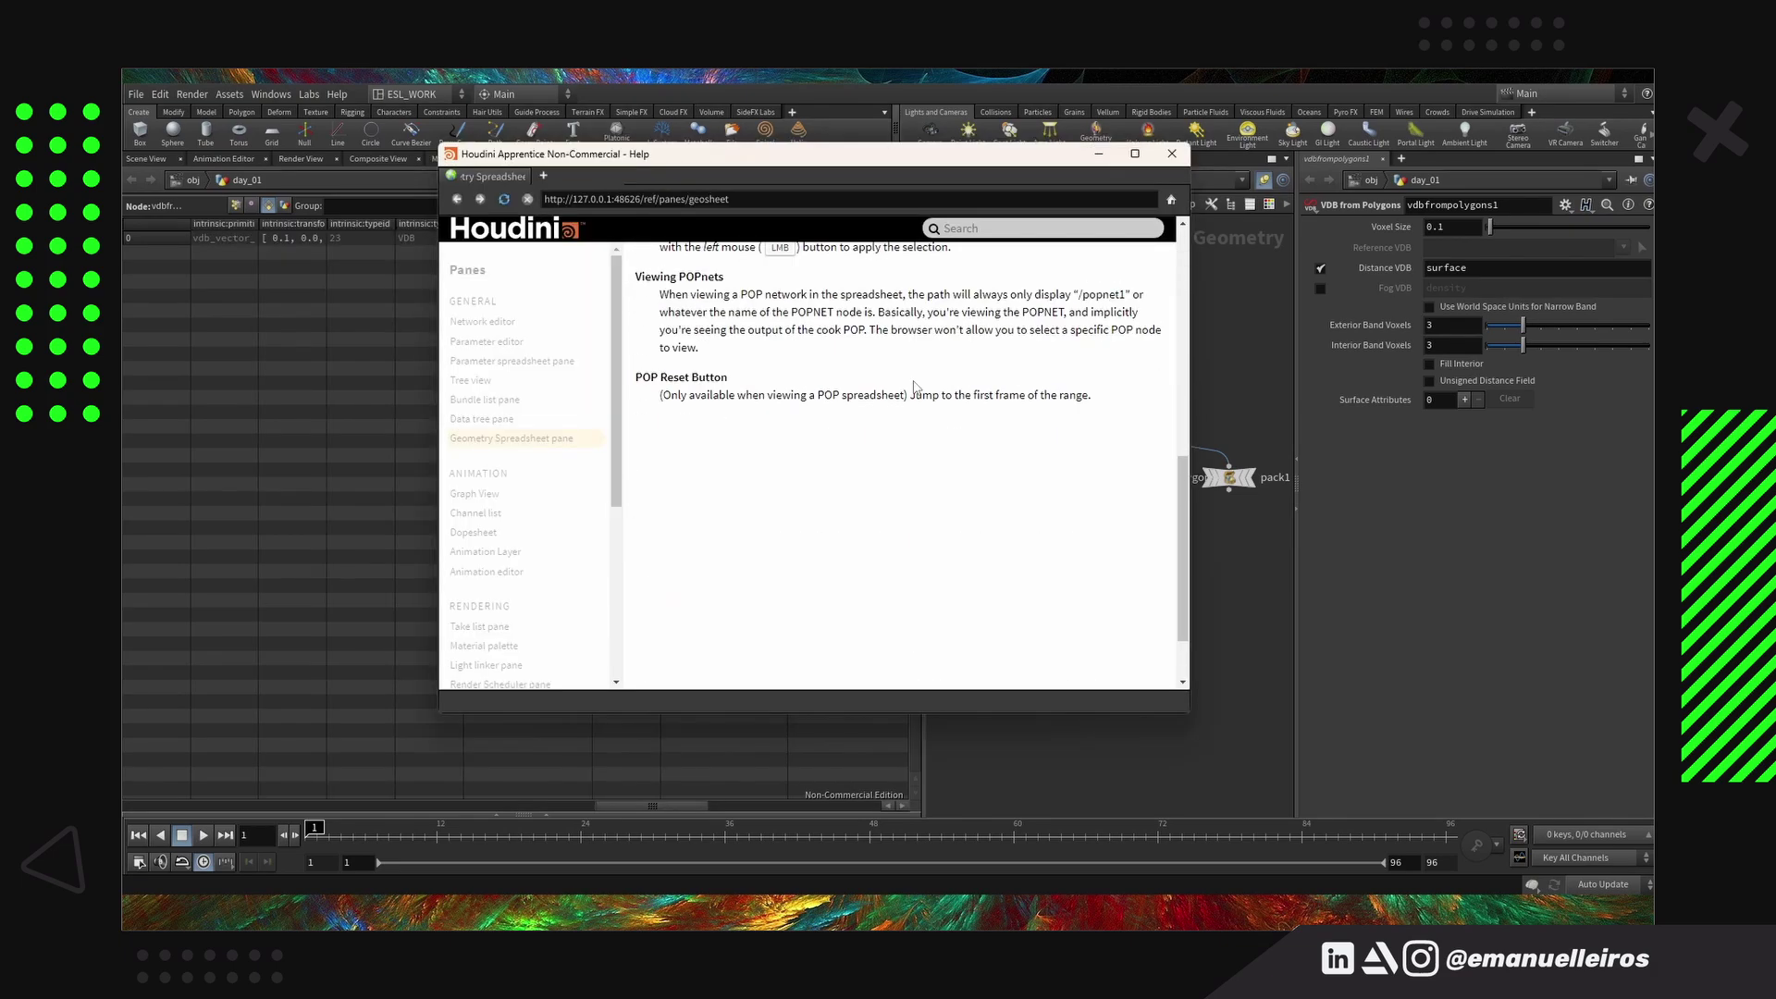
scroll(917, 388, up, 7)
drag(435, 713, 179, 847)
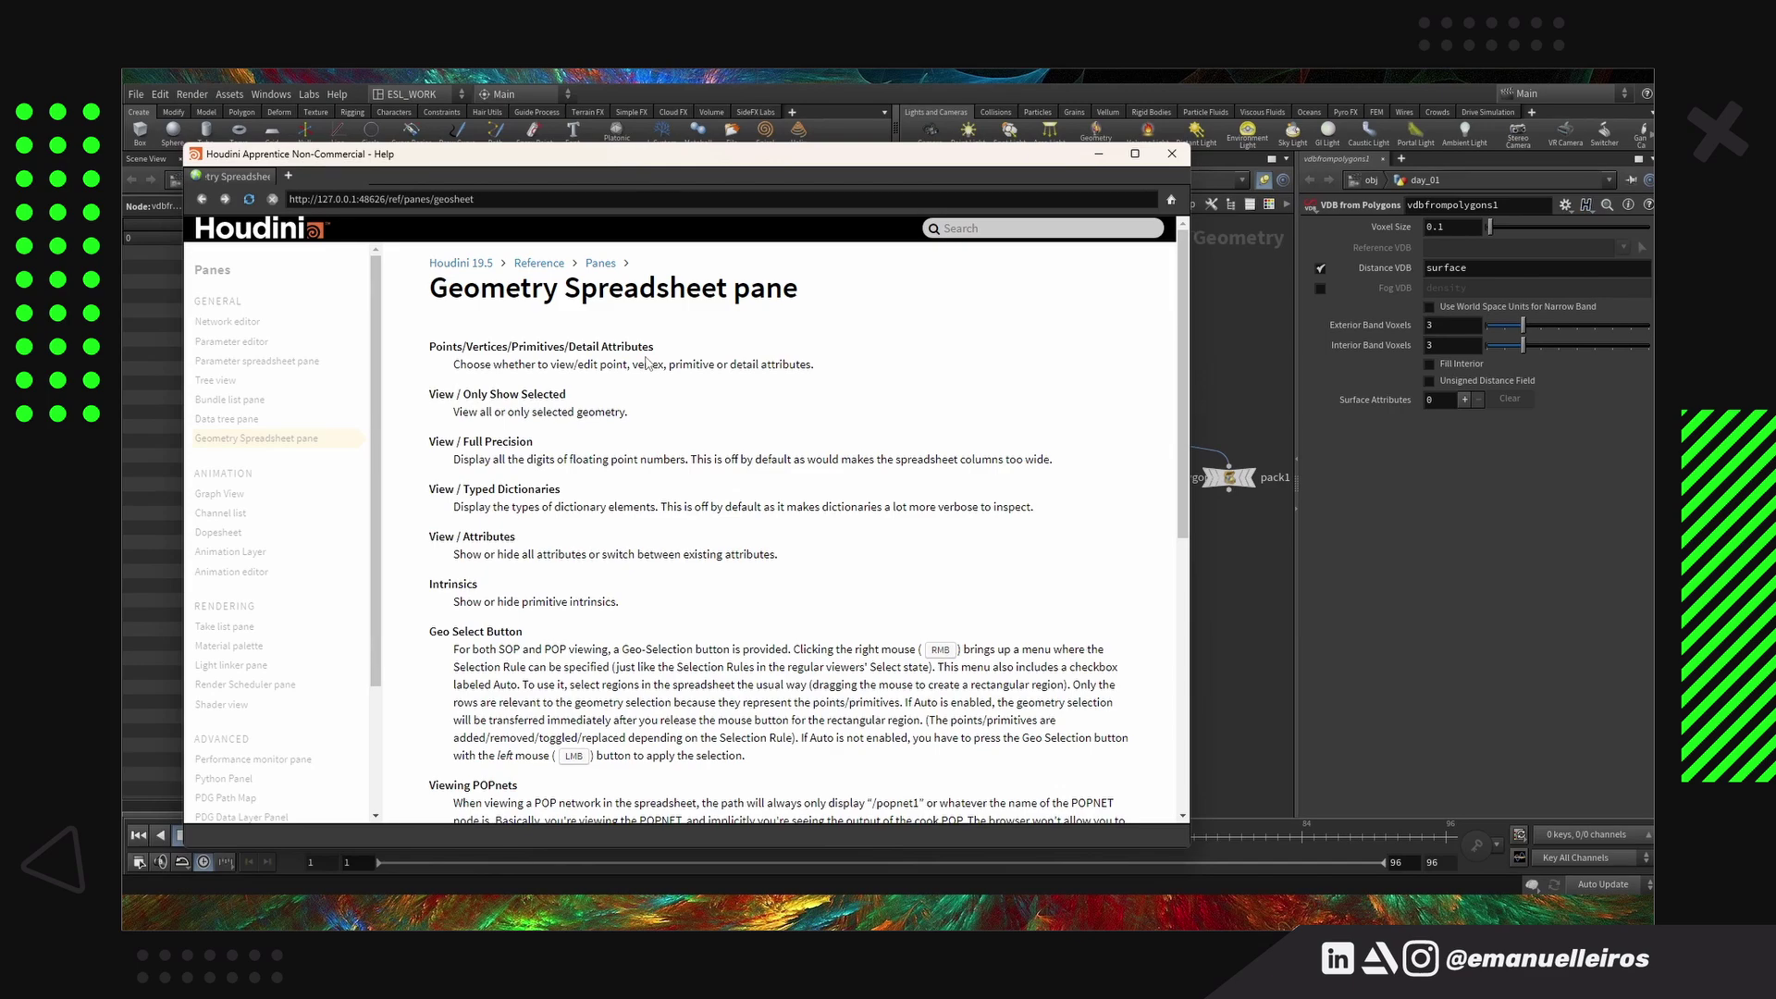
Search the help for "attri", open the particle Attributes page, and look through the results for "attributes list"
click(963, 230)
text(attri)
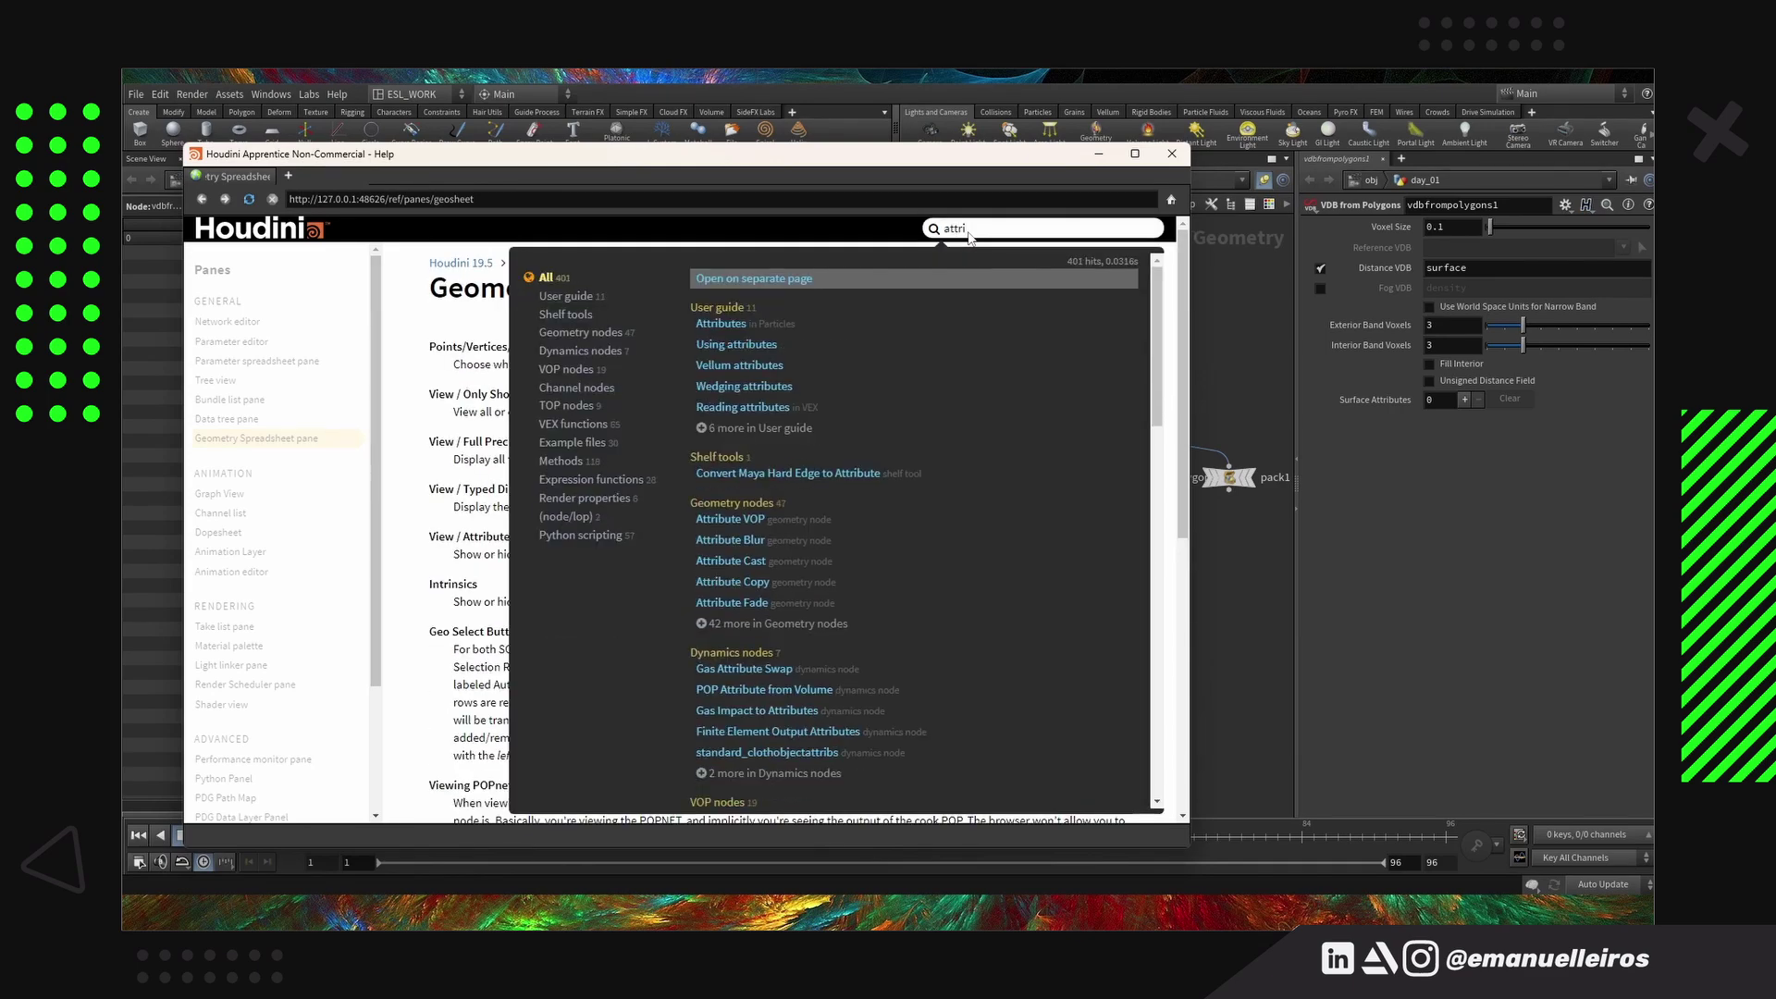
click(720, 325)
scroll(962, 439, up, 2)
click(1010, 228)
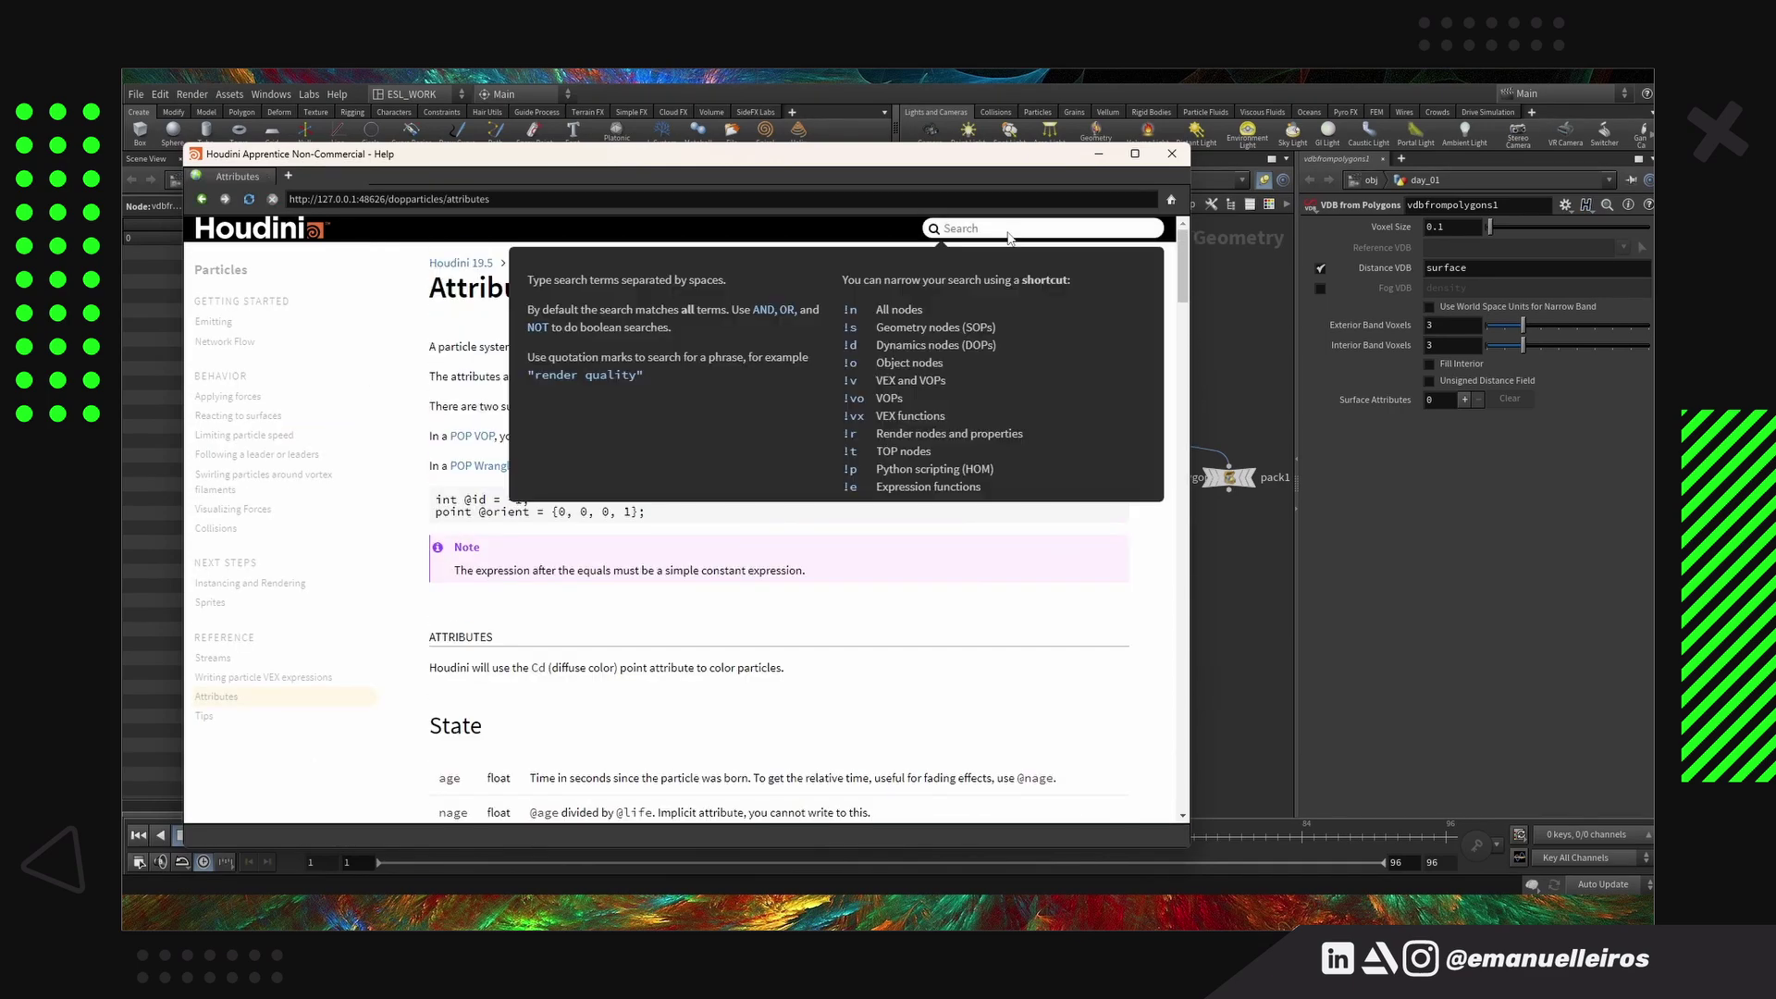
text(attributes)
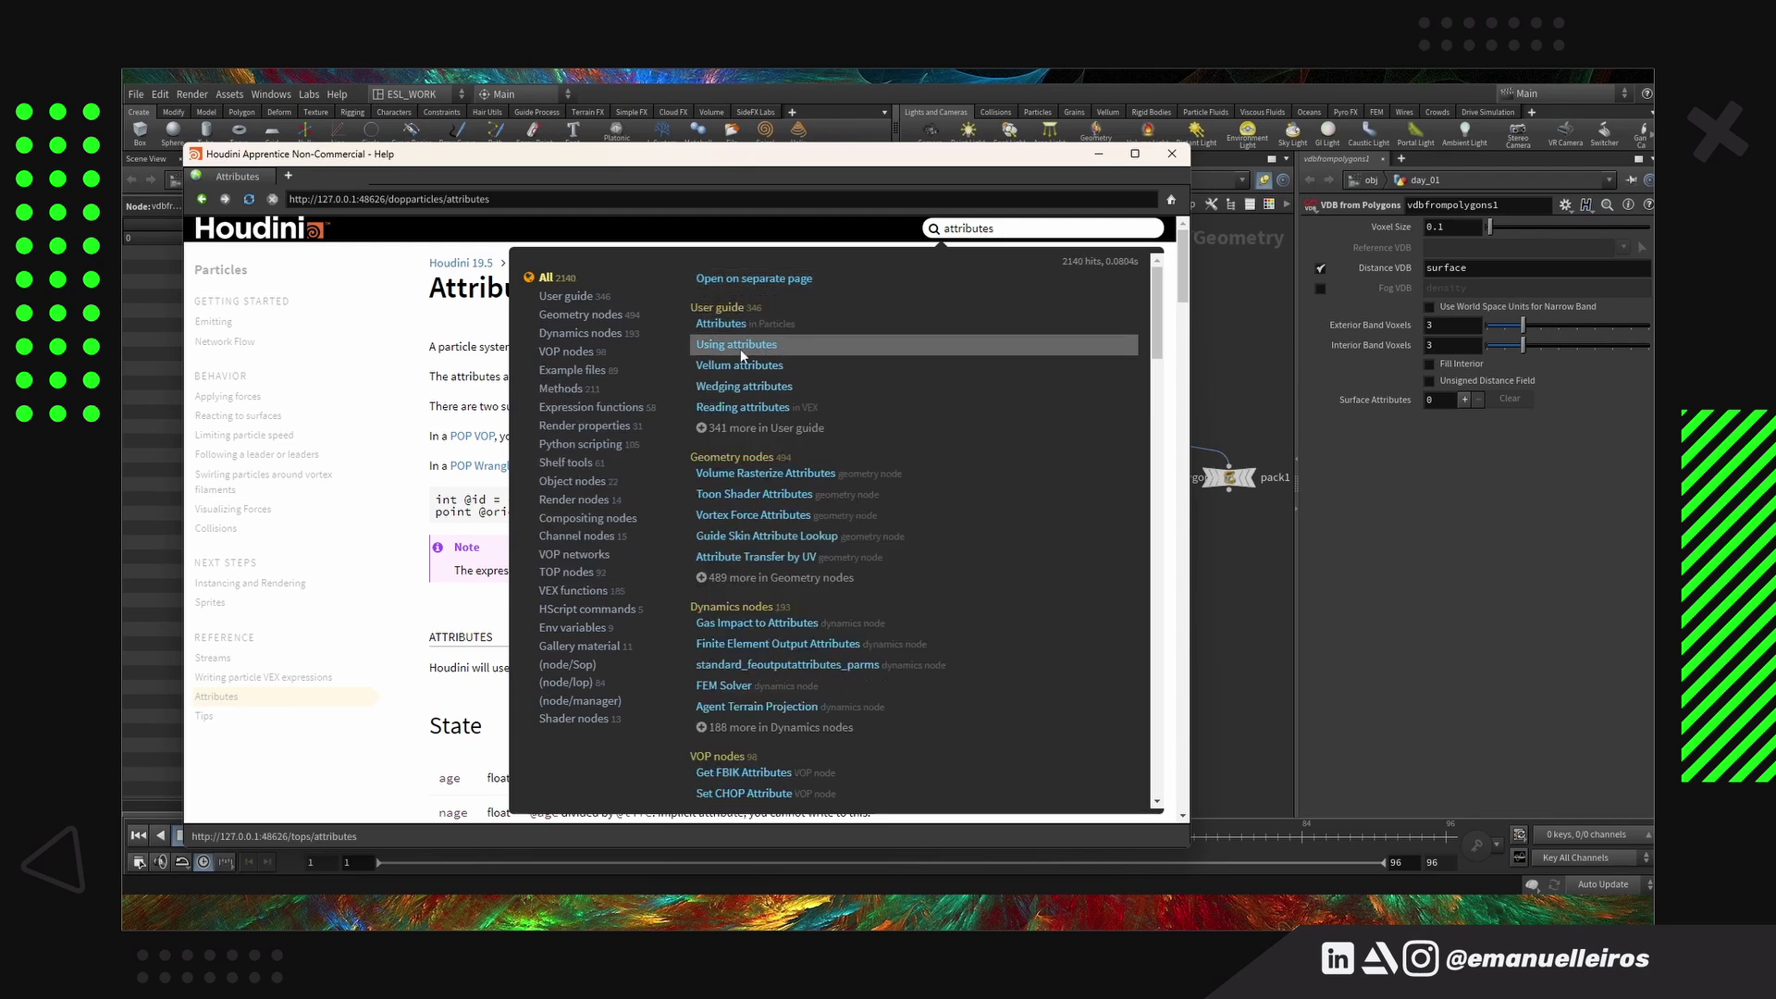
text( list)
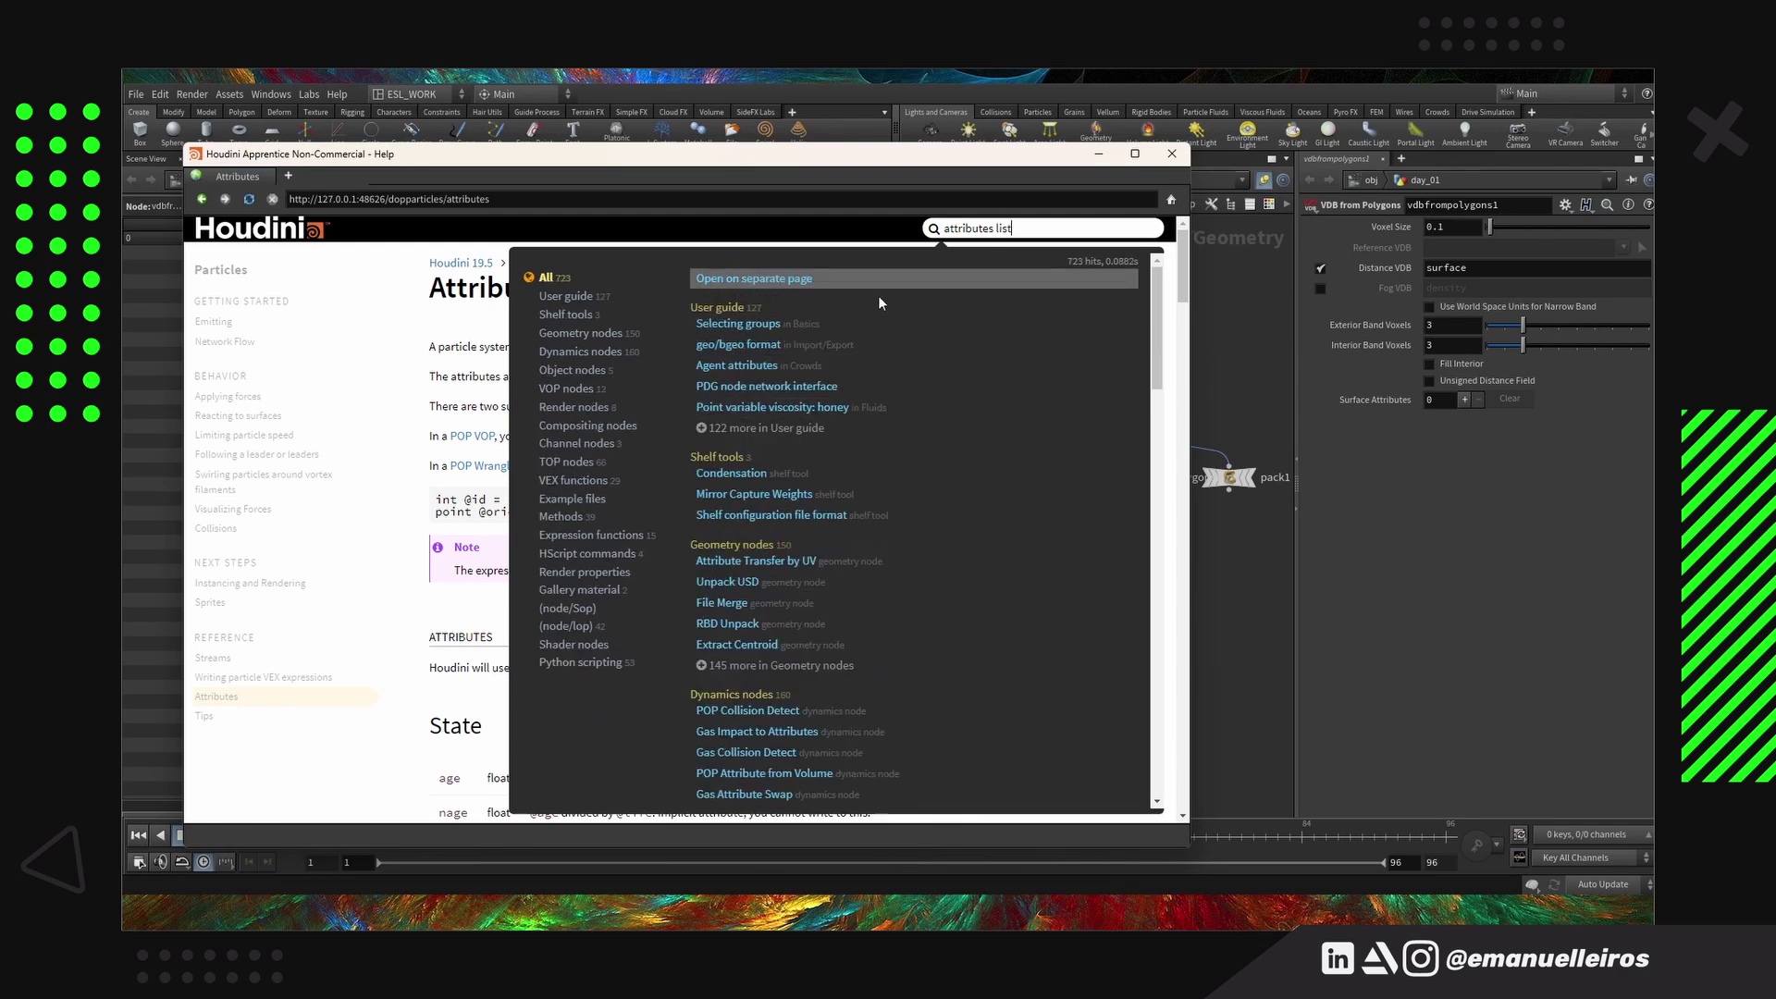
scroll(897, 535, down, 3)
scroll(896, 535, down, 1)
scroll(835, 565, up, 4)
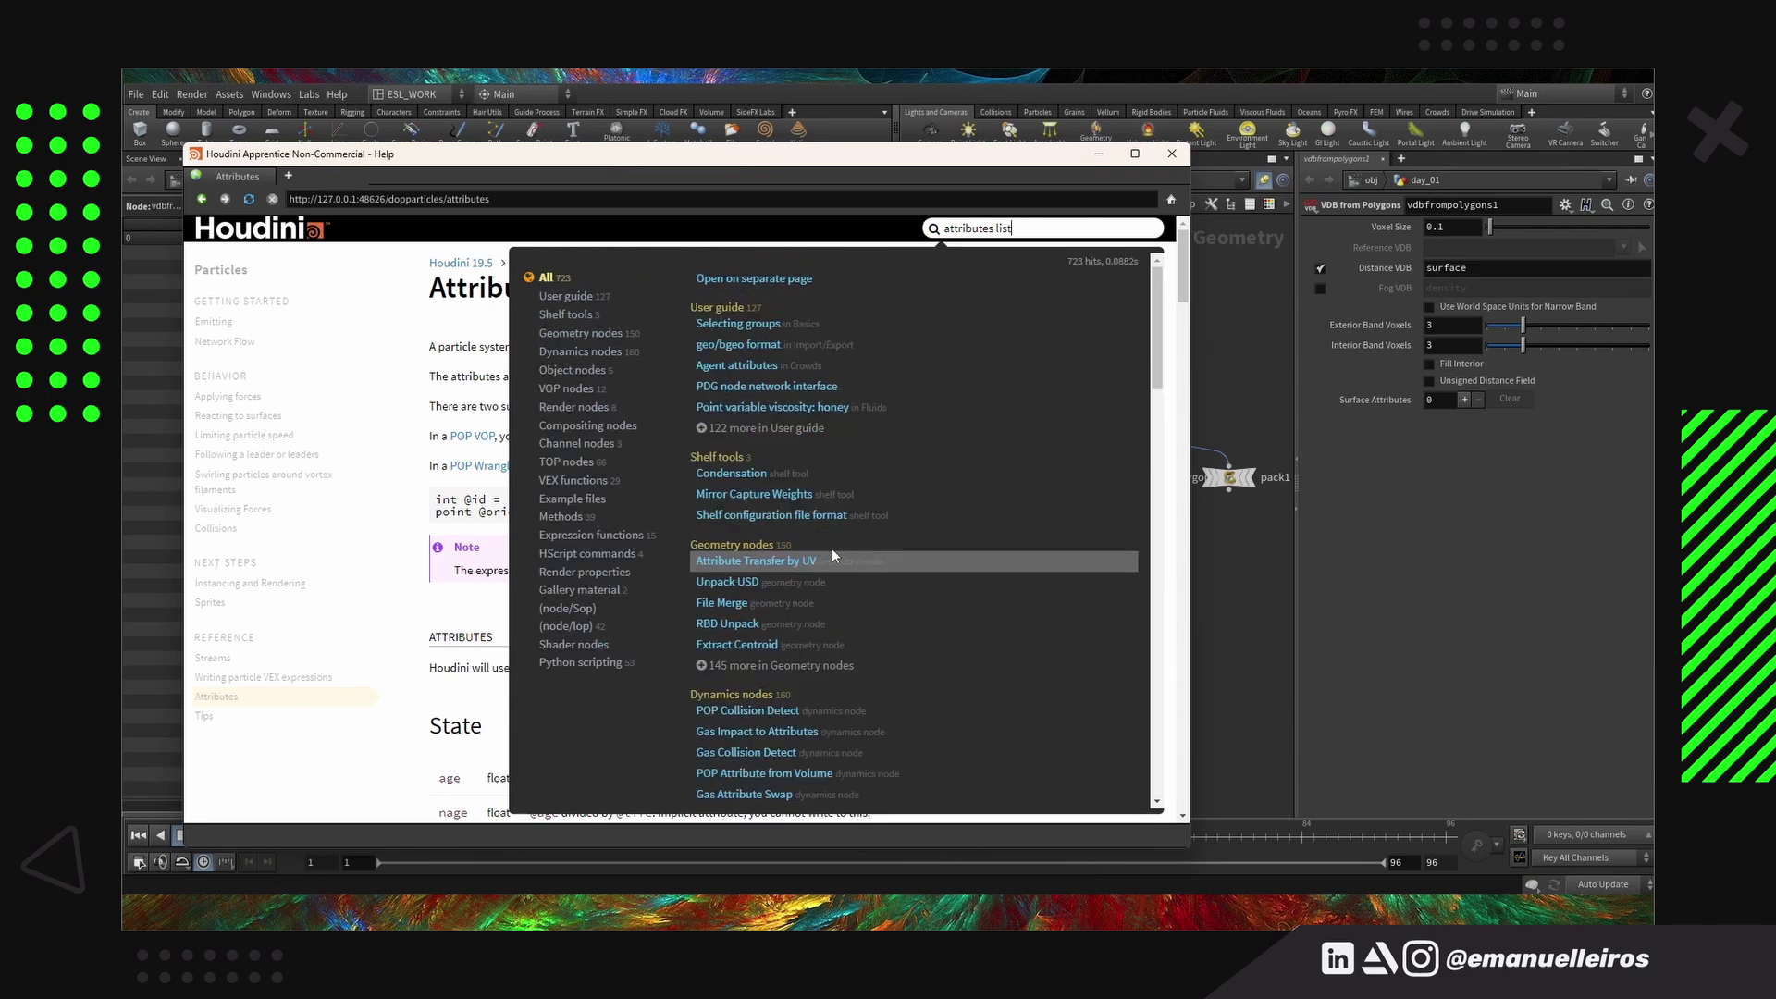
Put the help window away, check vdbfrompolygons1's list of intrinsics, and reopen the Geometry Spreadsheet help to read its attributes and intrinsics entries
click(1099, 155)
click(633, 209)
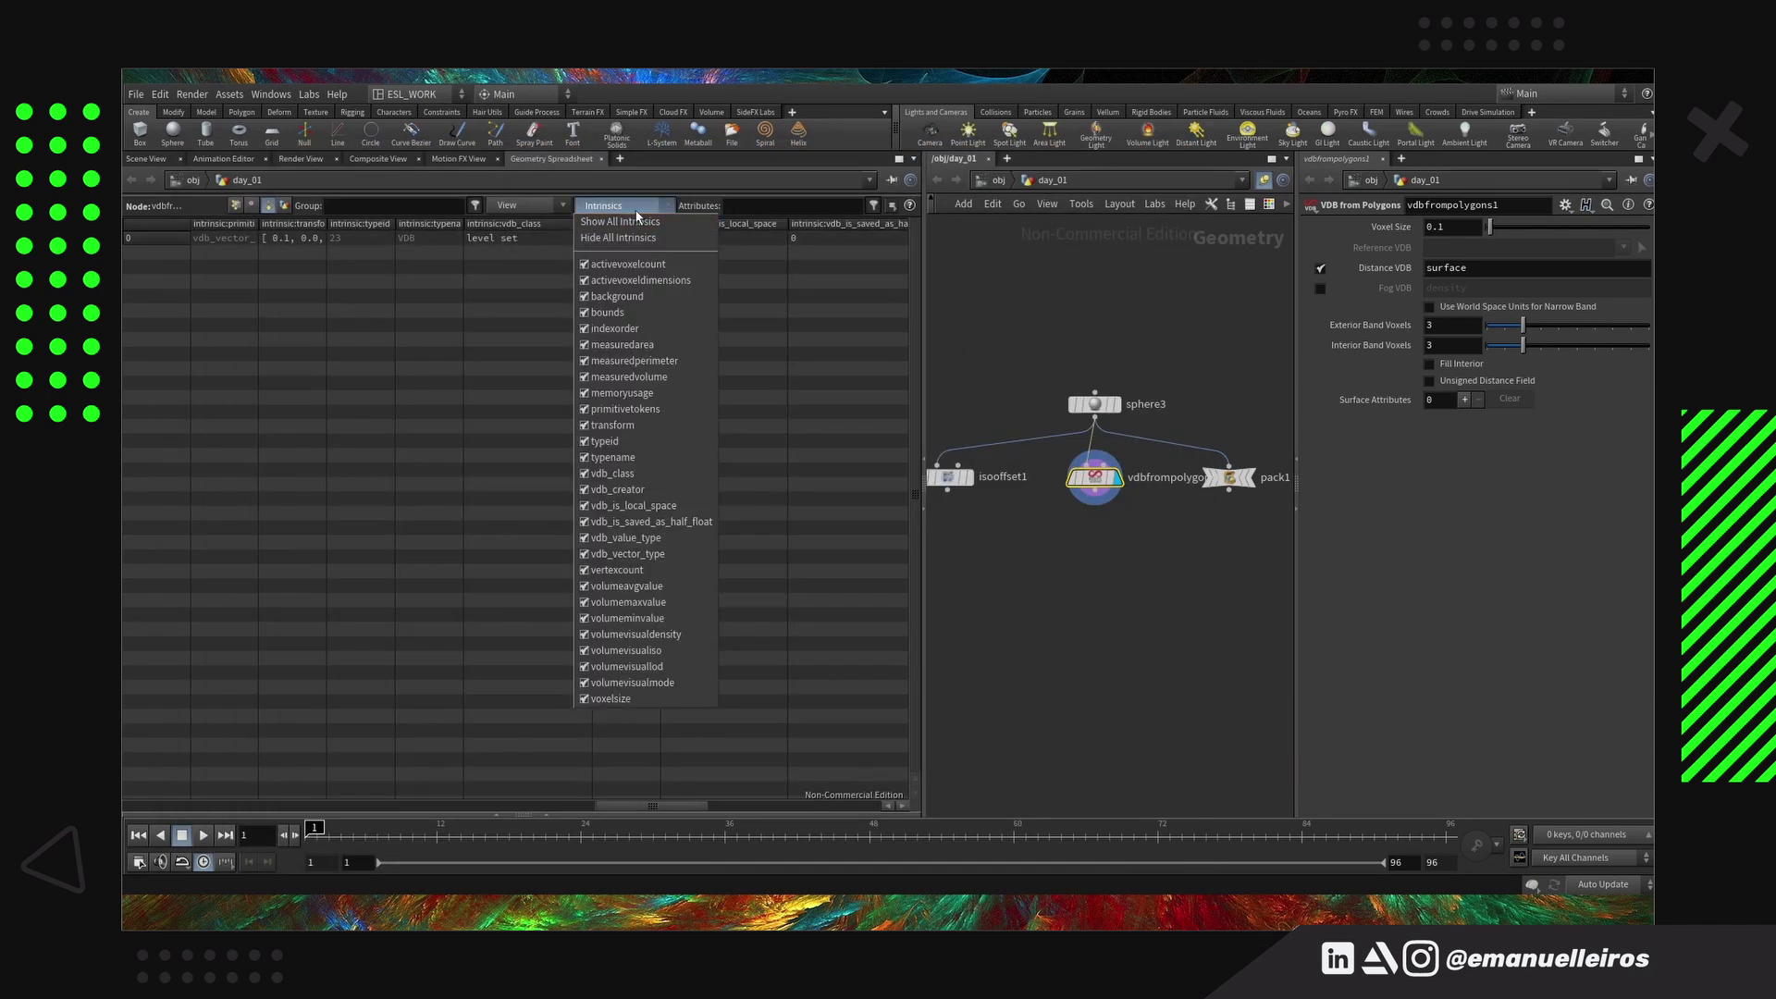
click(910, 205)
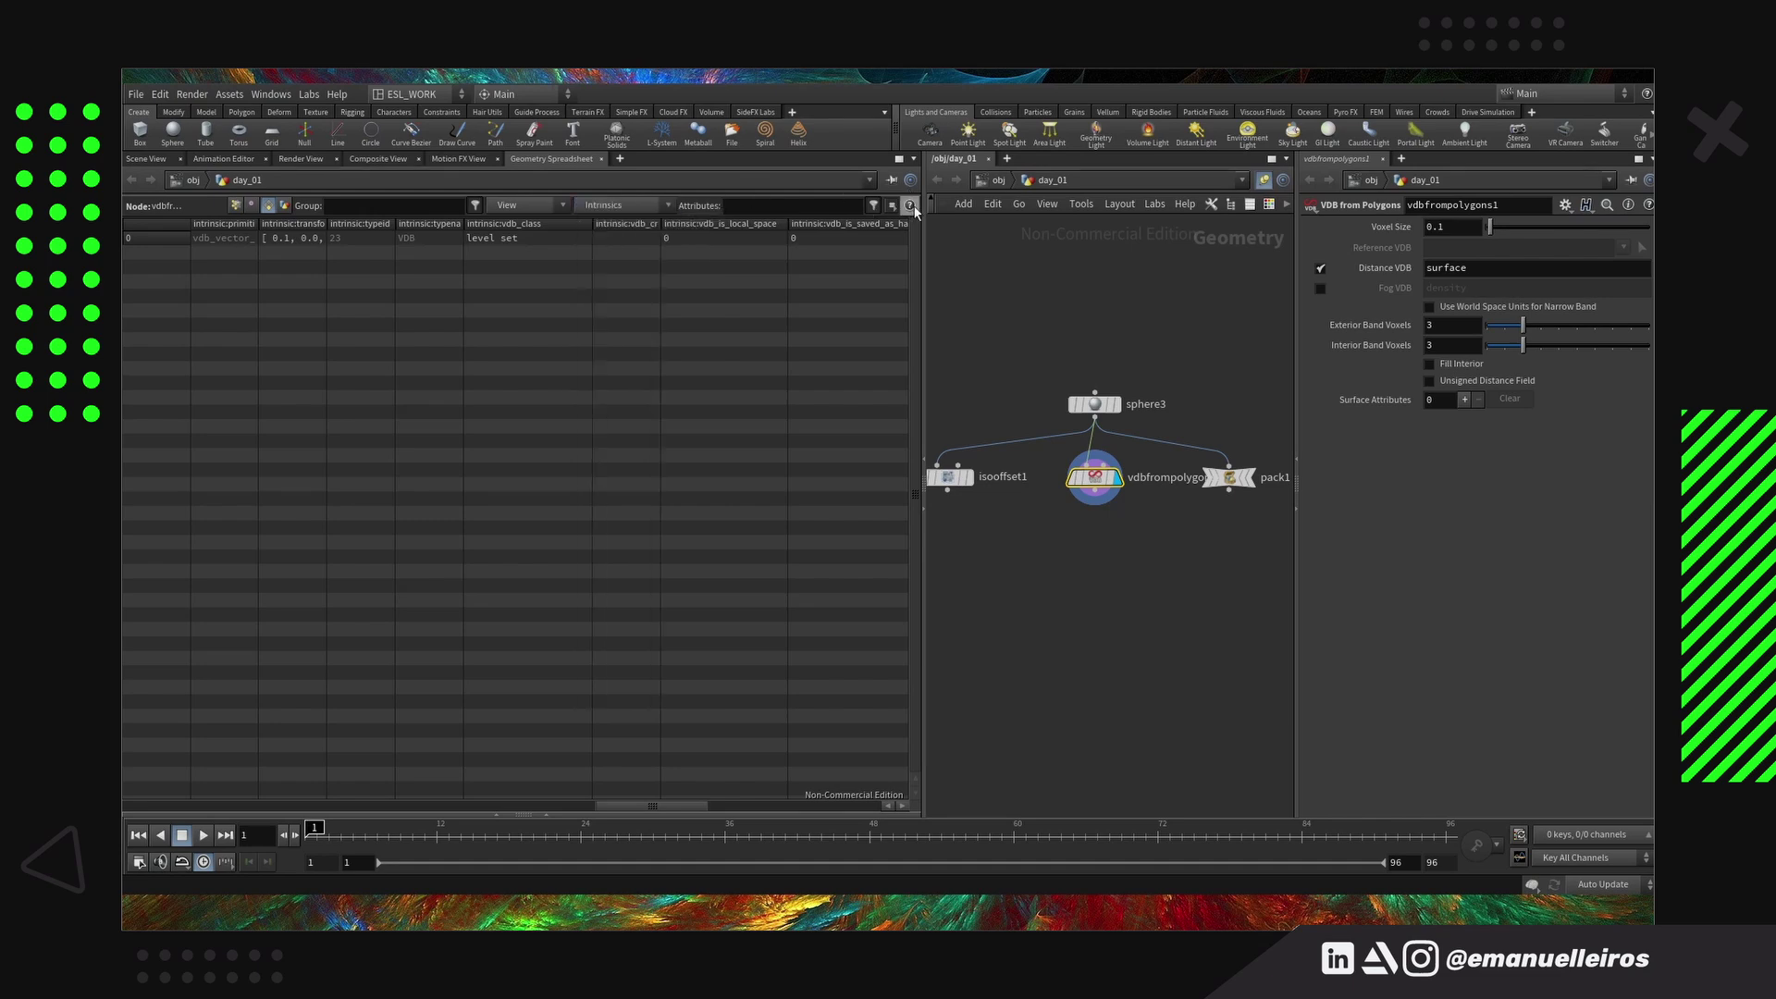
click(911, 205)
scroll(581, 413, down, 4)
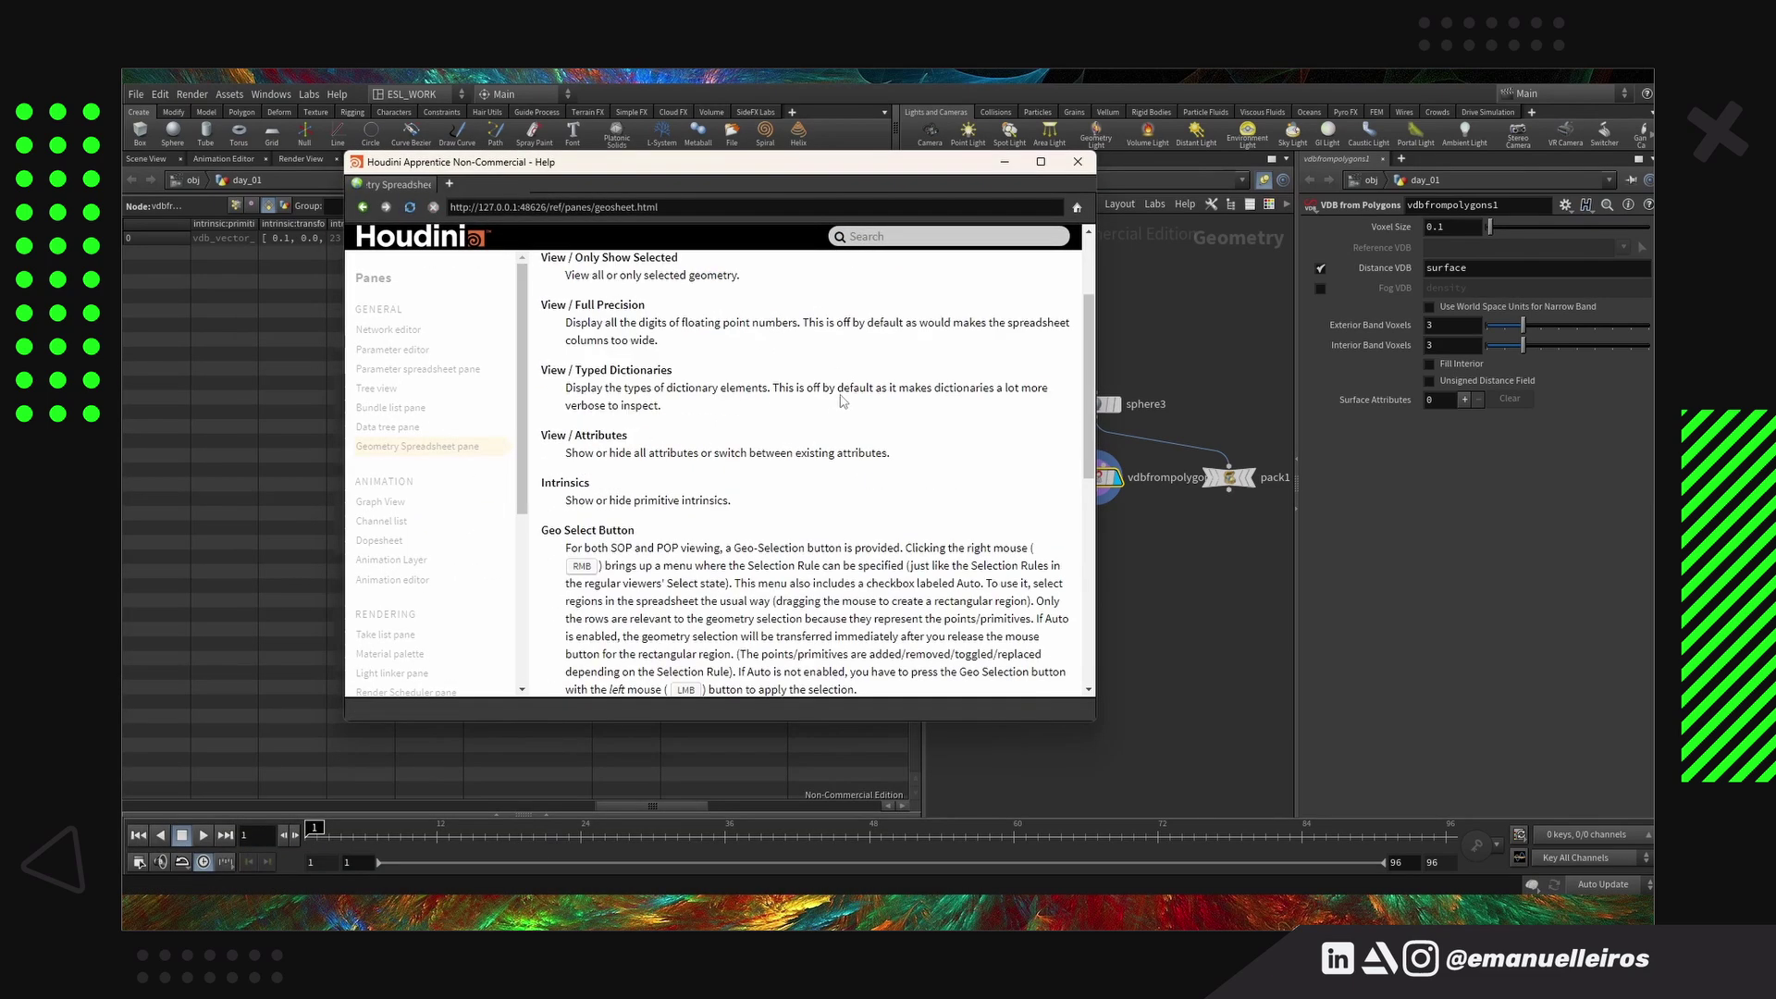
drag(582, 405, 831, 405)
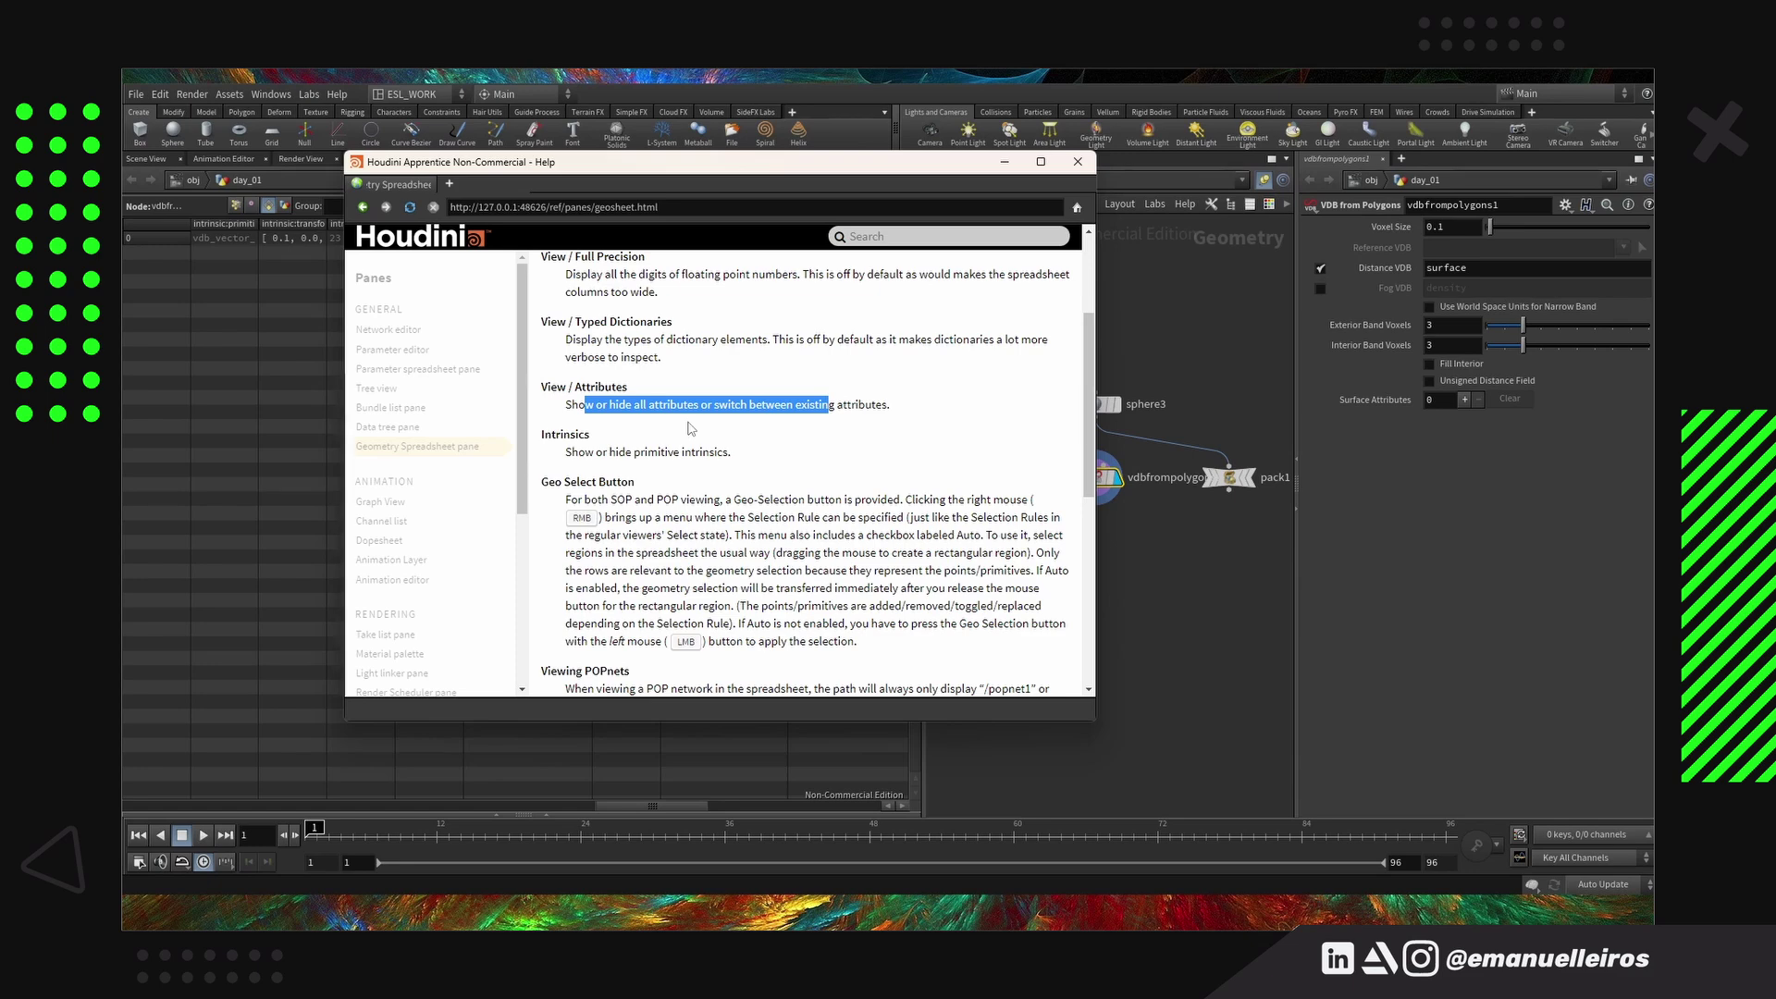
Search the help for "attribute type" and open the Attribute type metadata page, reading down to the component specific functions
click(865, 238)
text(attribute type)
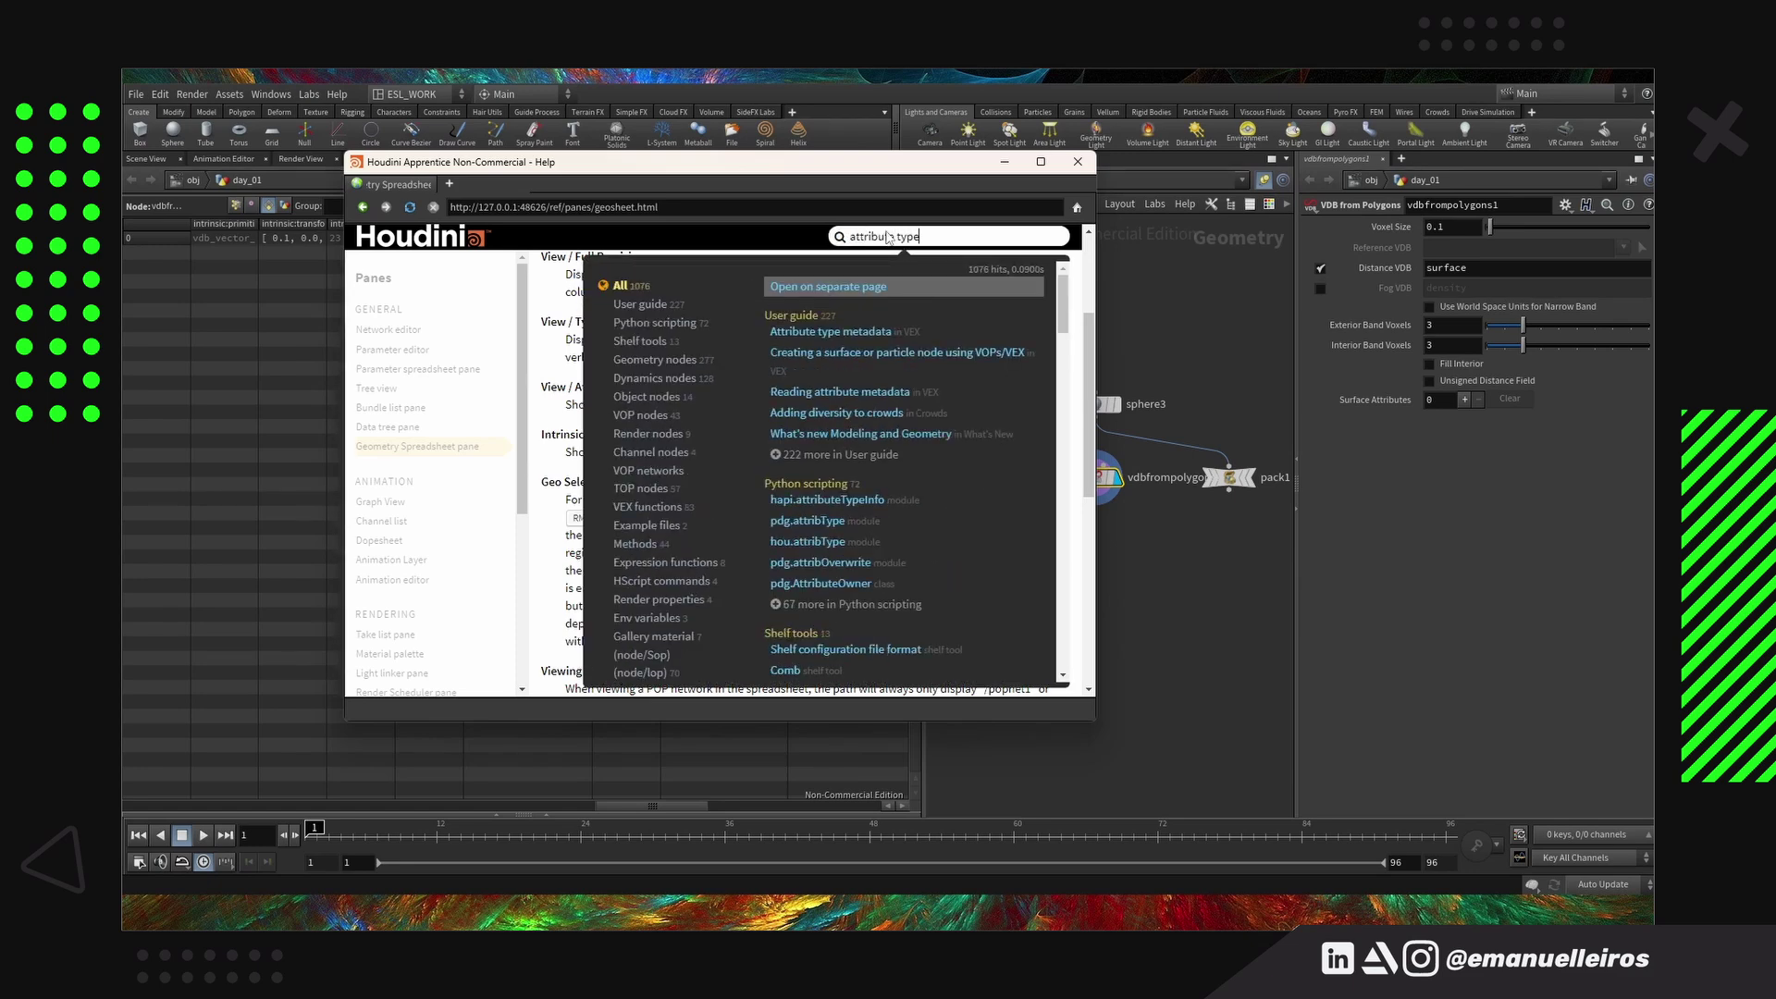
key(Down)
key(Return)
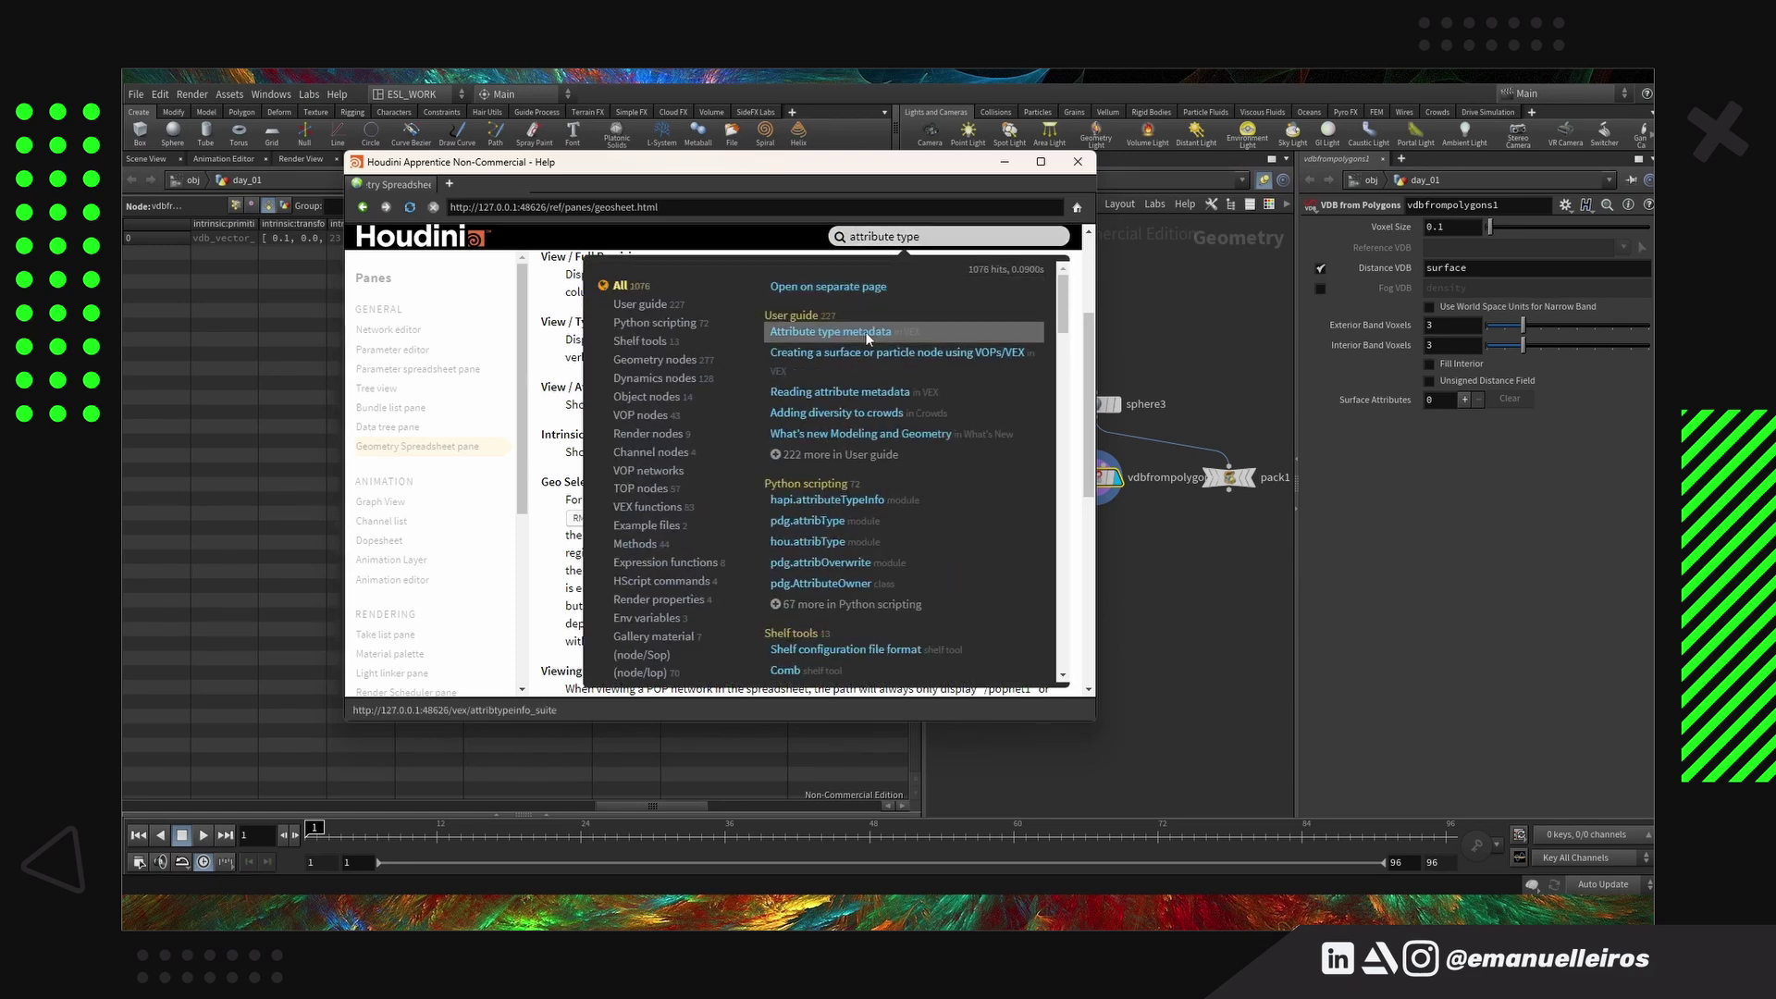
scroll(941, 405, down, 5)
scroll(939, 399, up, 5)
scroll(934, 396, down, 8)
scroll(932, 393, up, 2)
scroll(932, 393, down, 5)
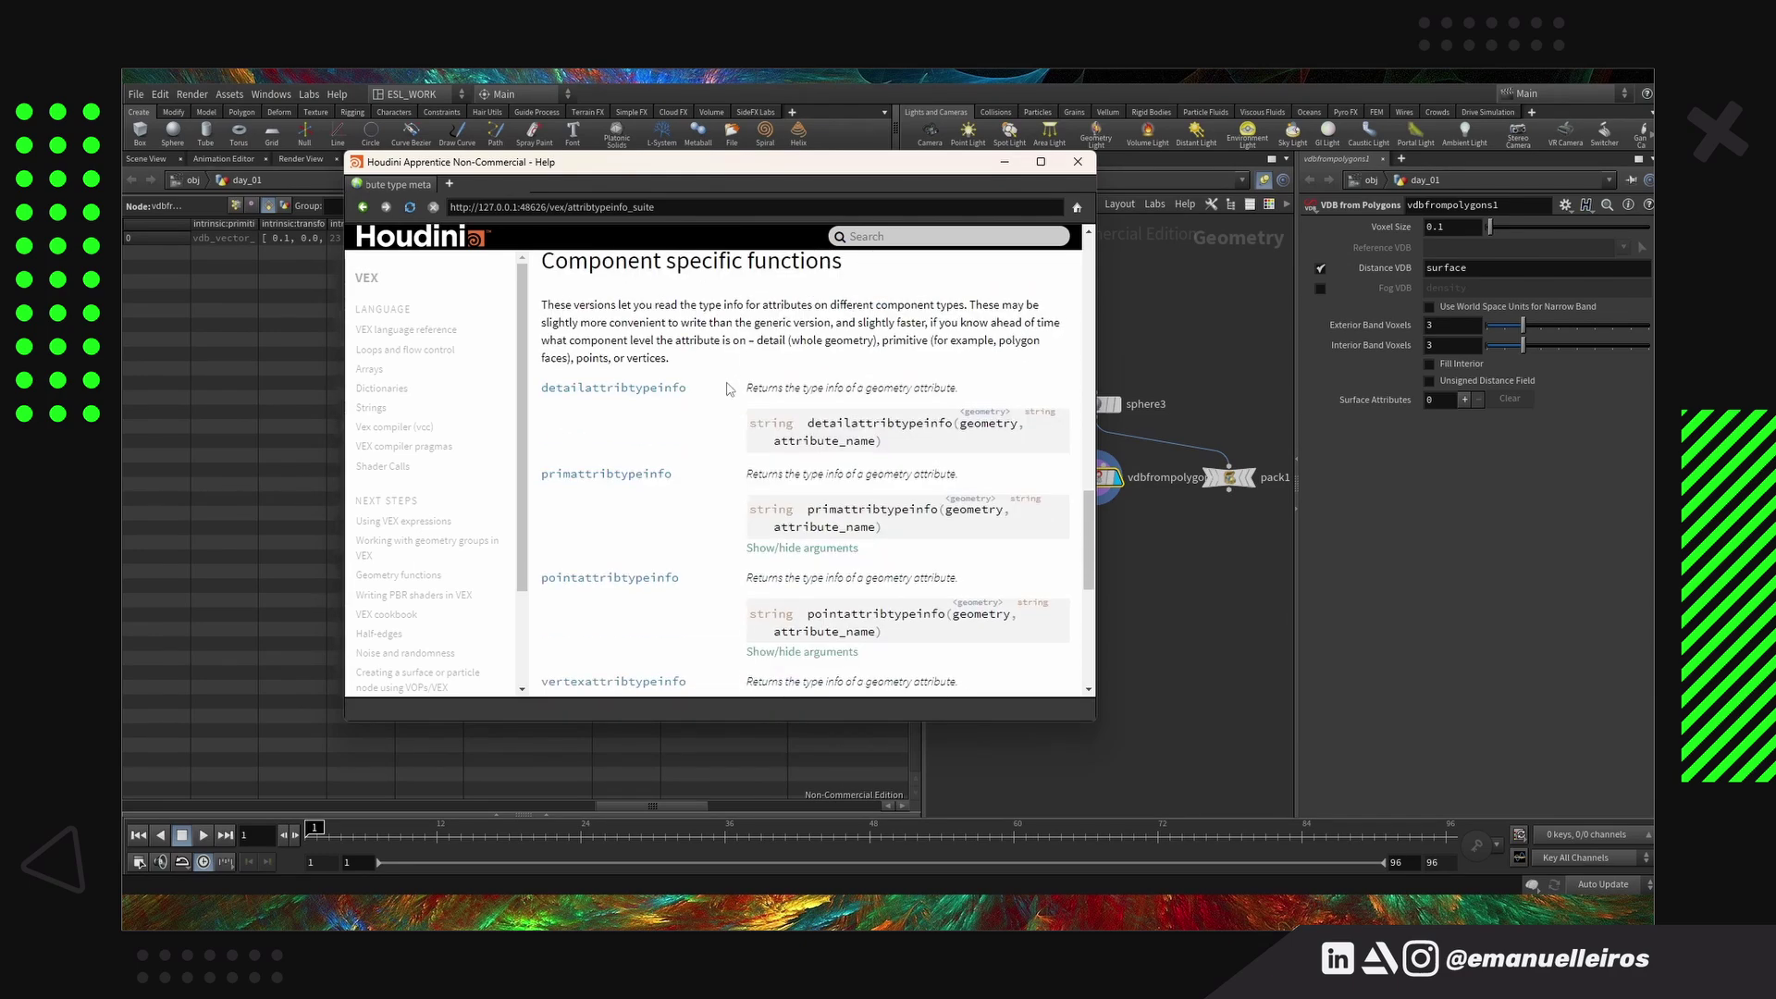
Enlarge the help window and read back up through the type info values to the top of the Attribute type metadata page
drag(1095, 719, 1398, 819)
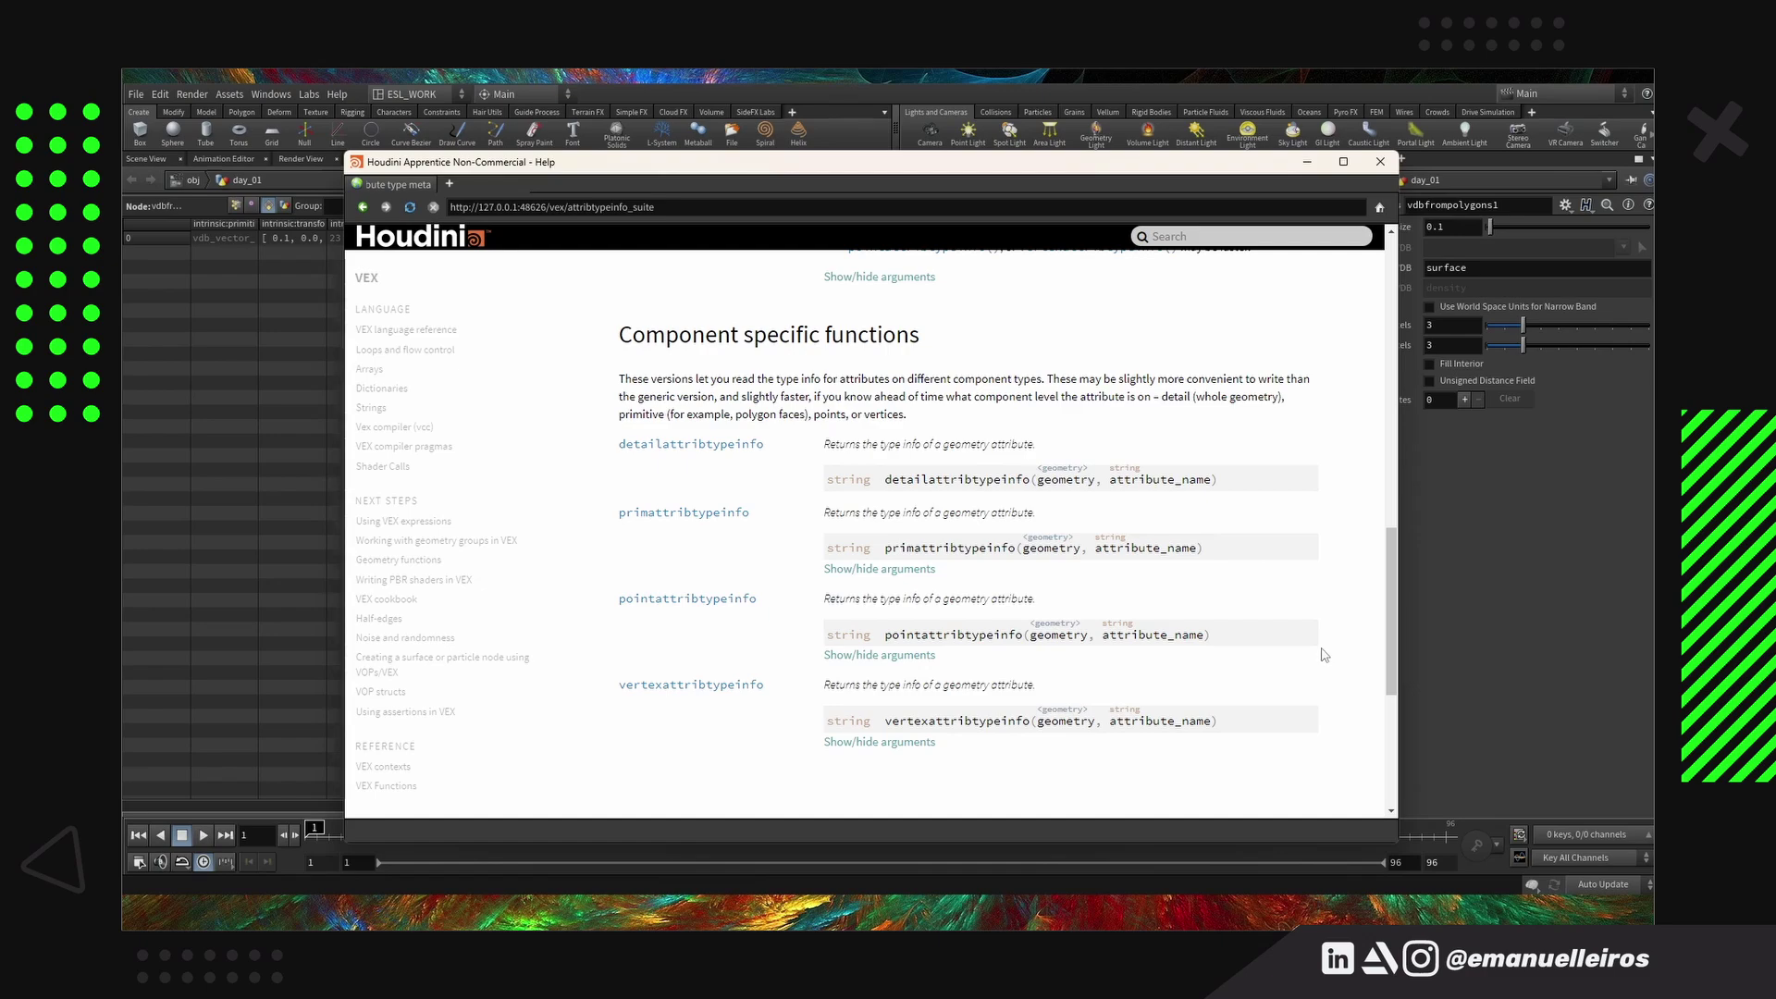
scroll(1315, 644, up, 4)
scroll(781, 537, up, 5)
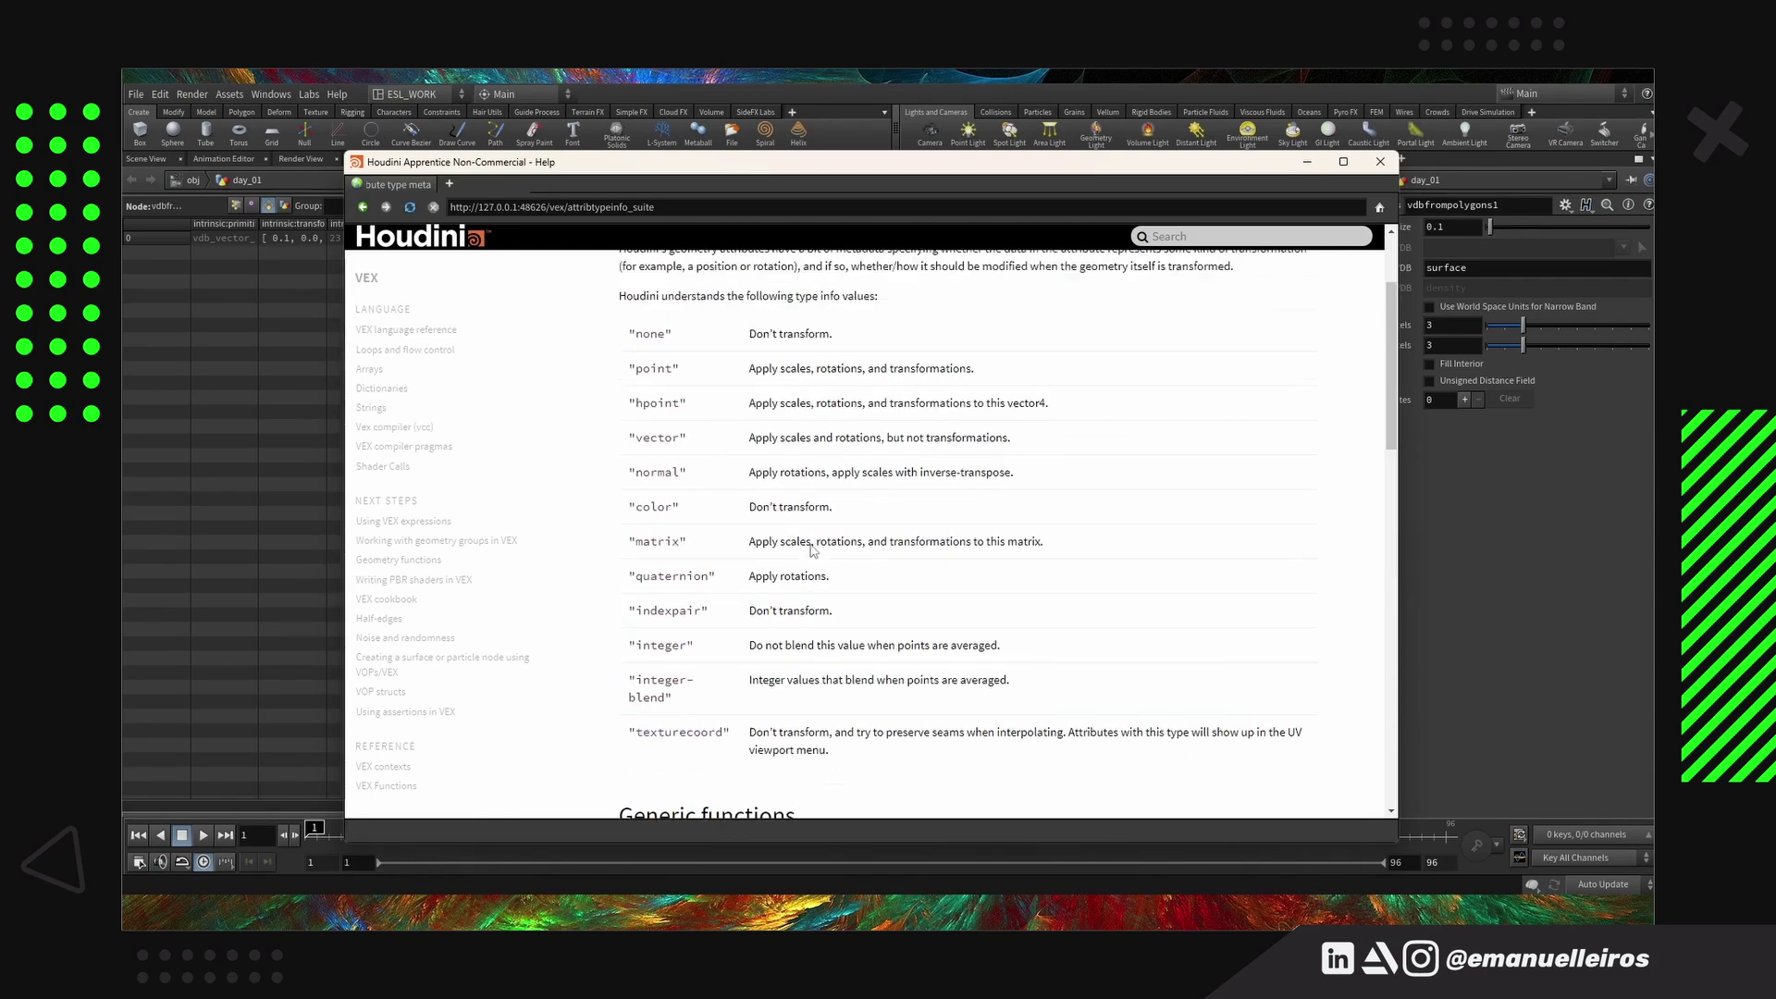
scroll(811, 551, up, 1)
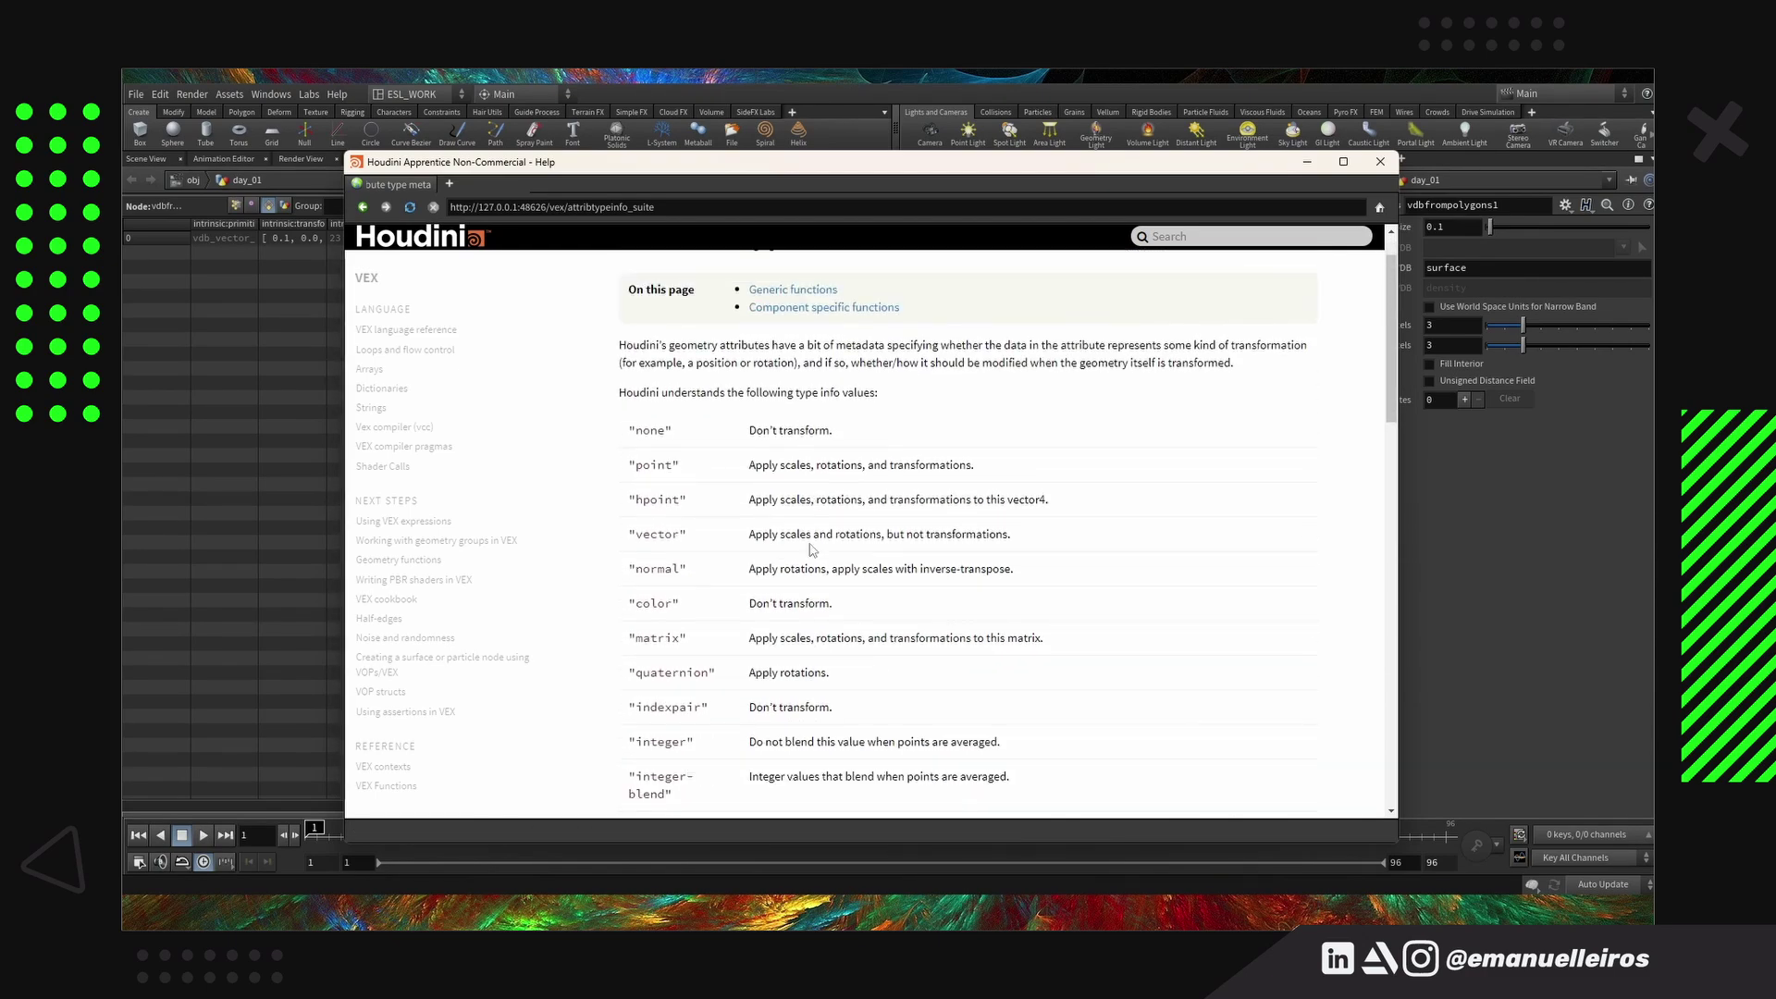
scroll(810, 547, down, 1)
scroll(808, 546, up, 2)
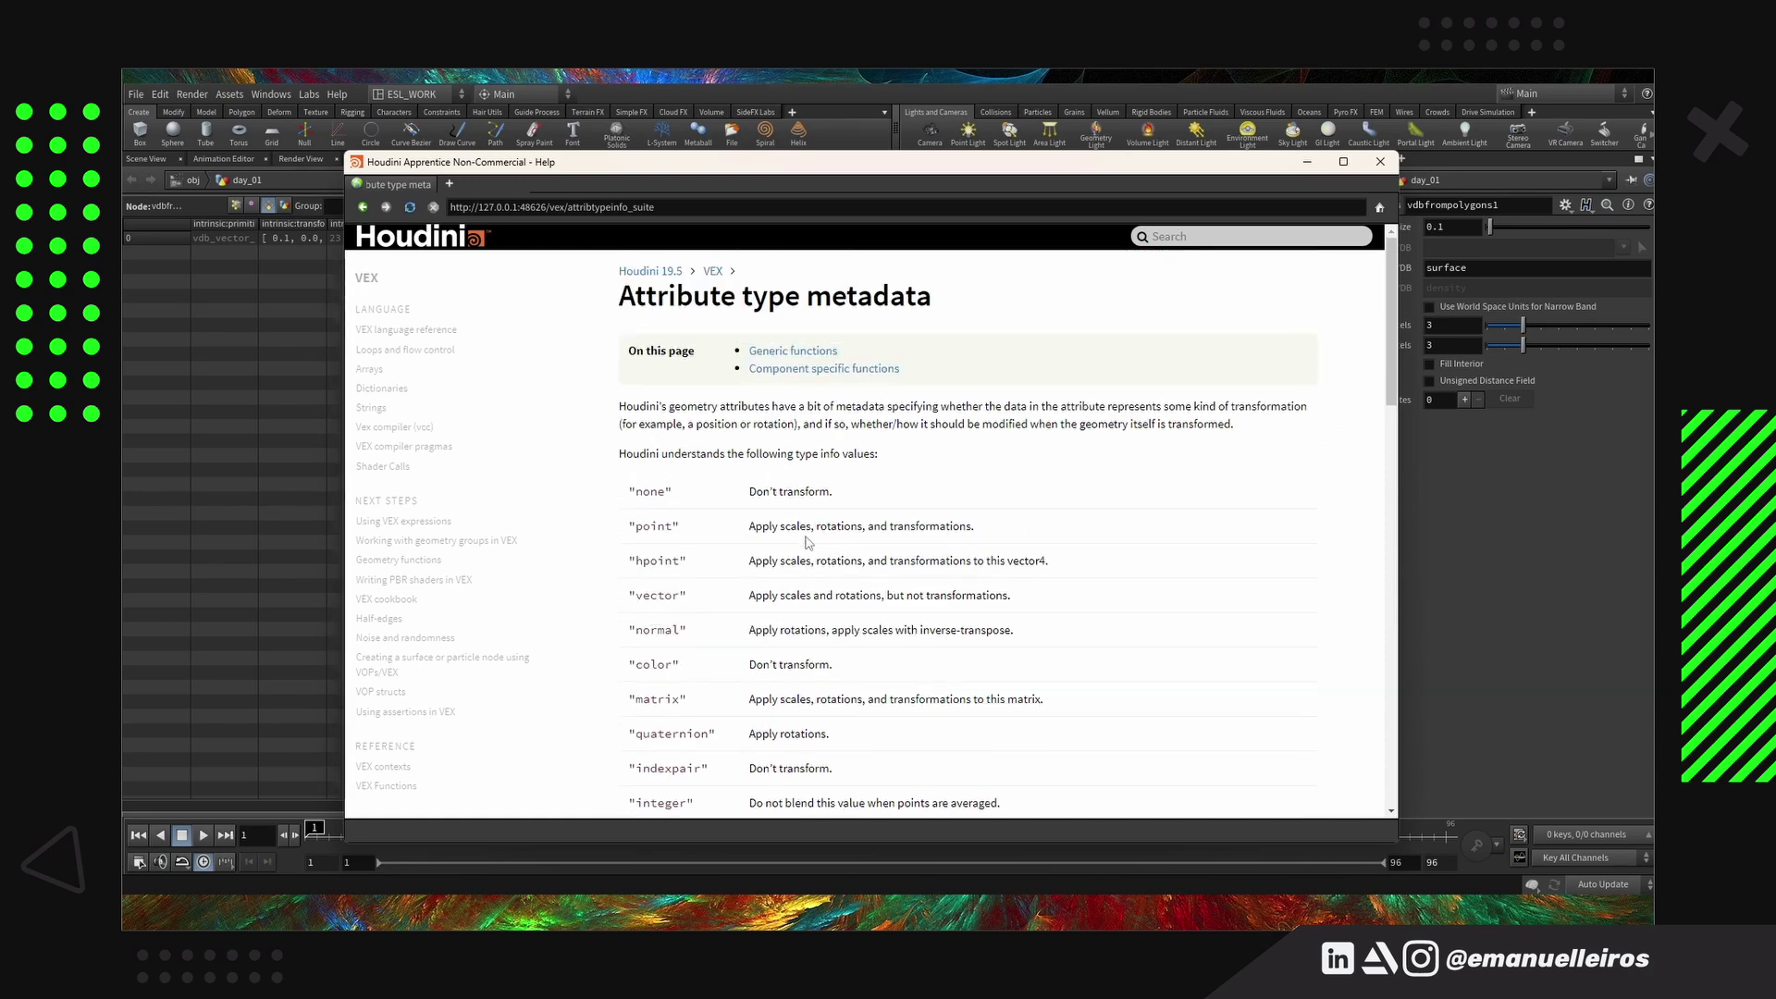
Search the help for "setprimi" and open the setprimintrinsic VEX function page, scanning its signatures, arguments and related functions
click(1177, 237)
text(s)
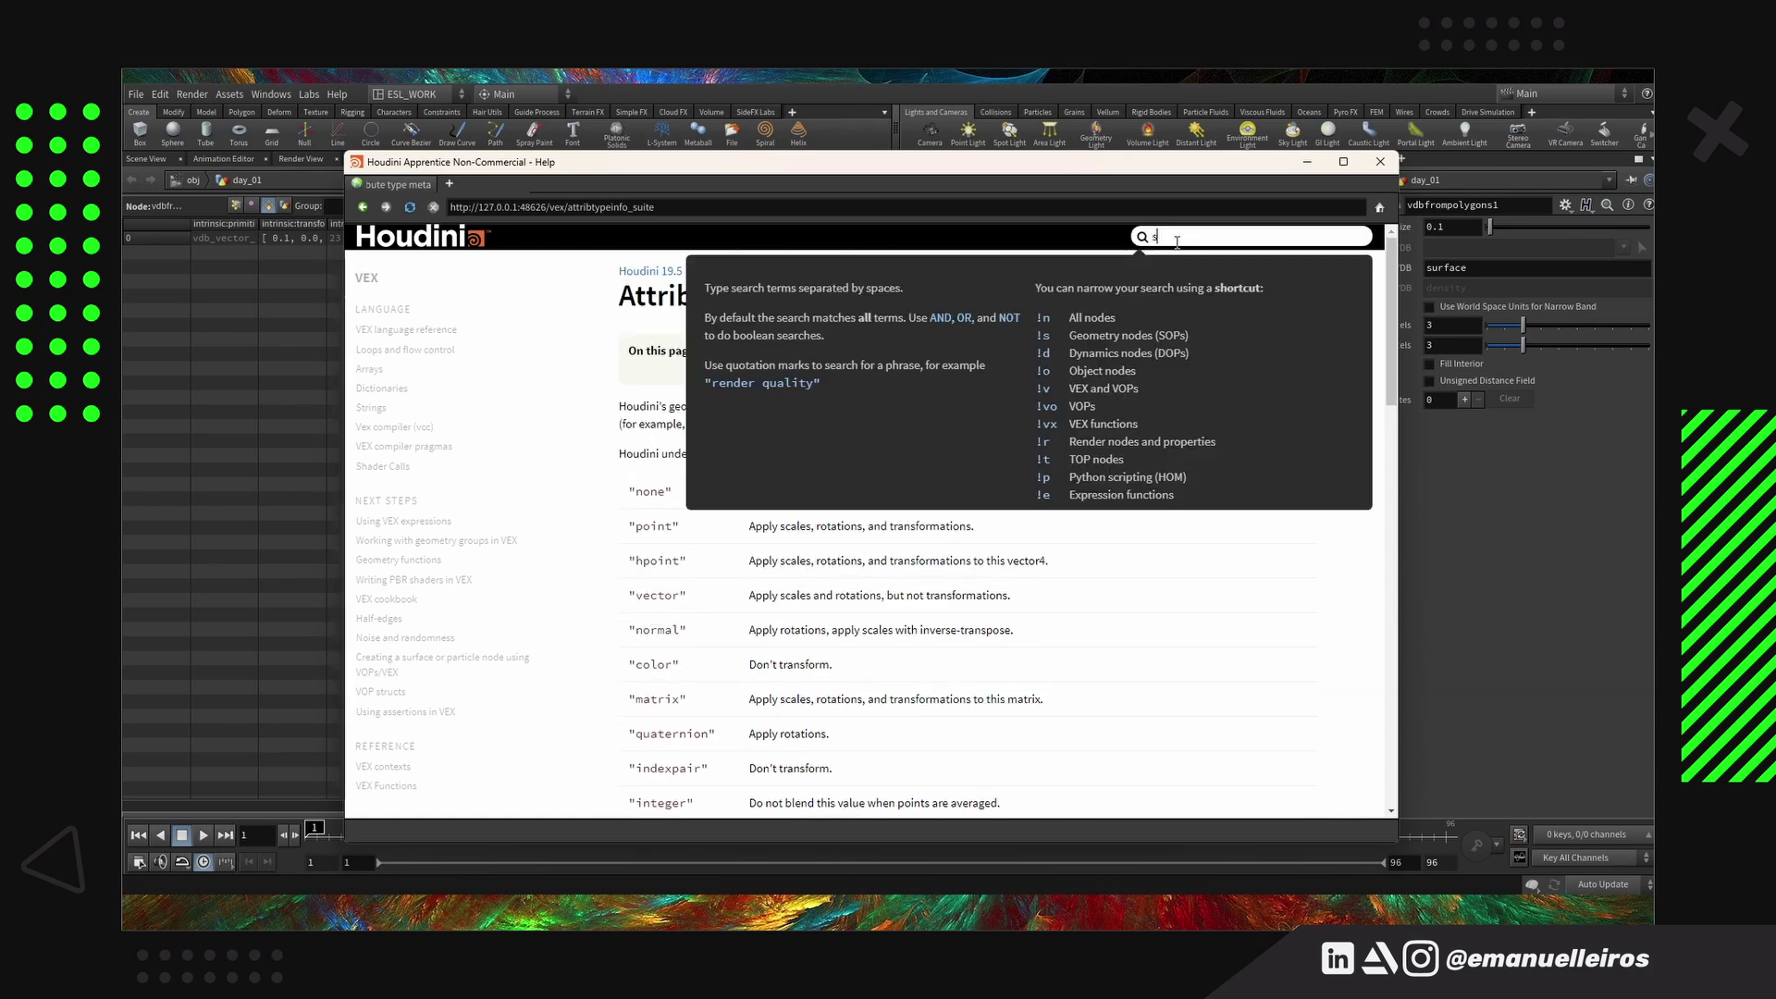
text(etprimi)
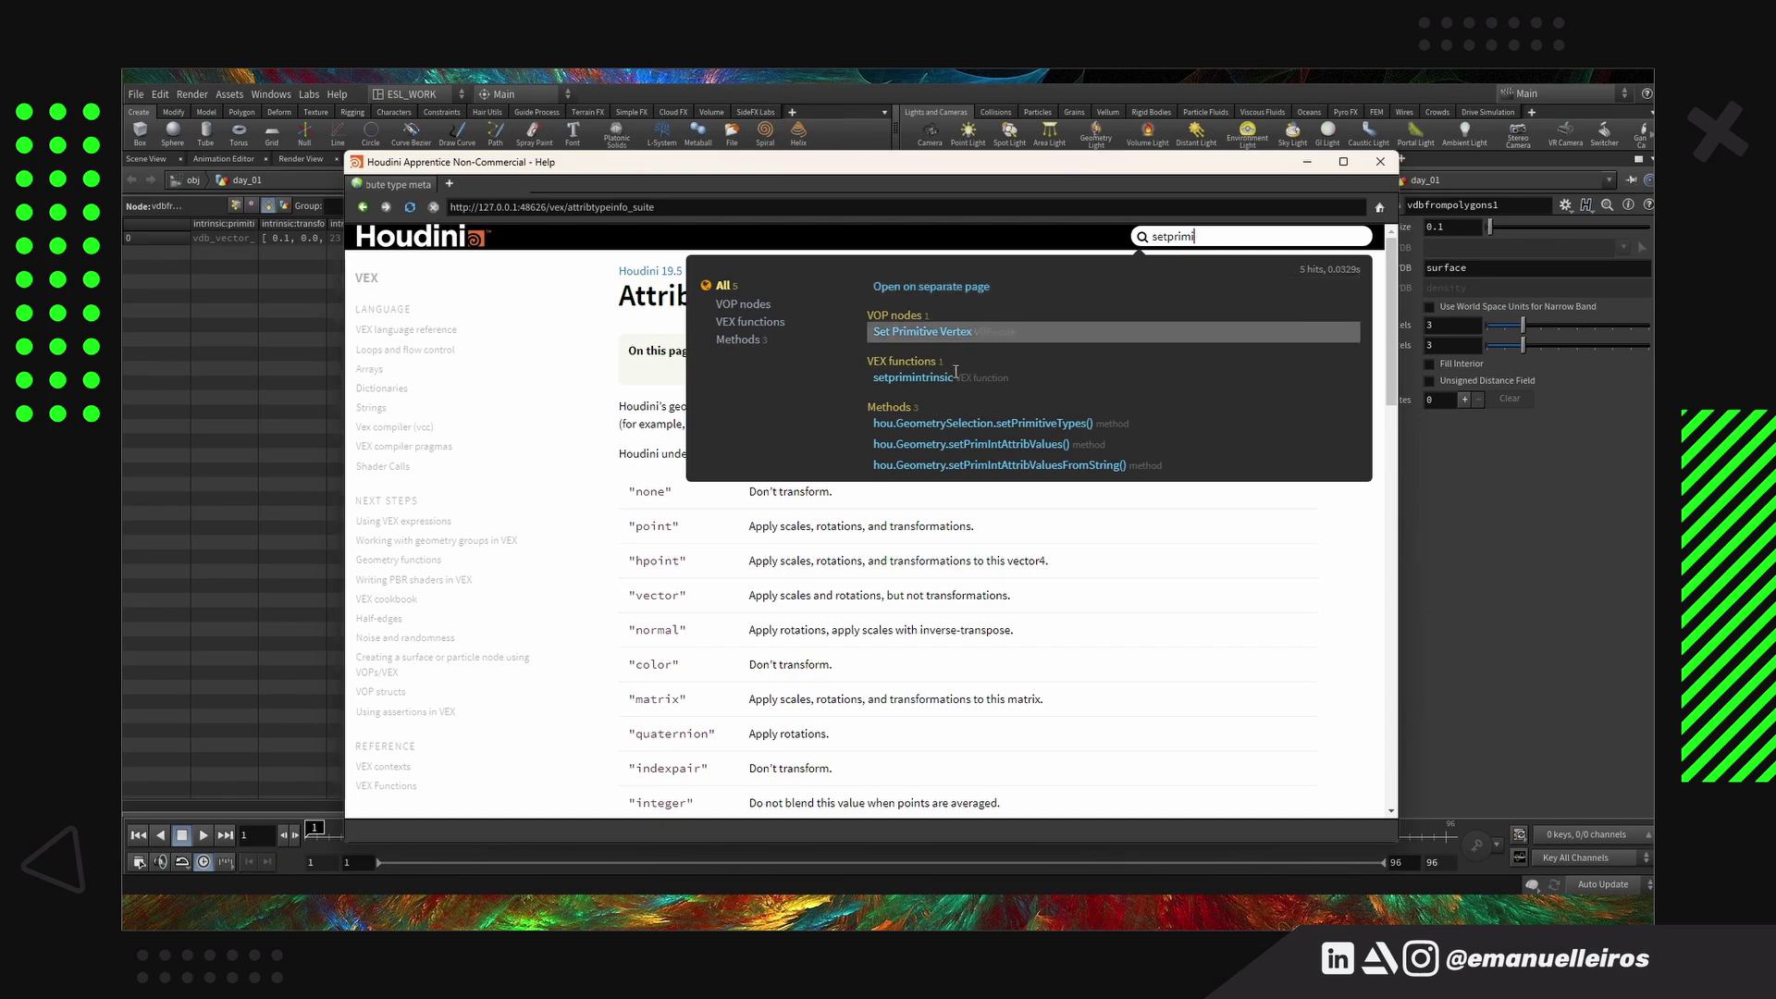
click(913, 378)
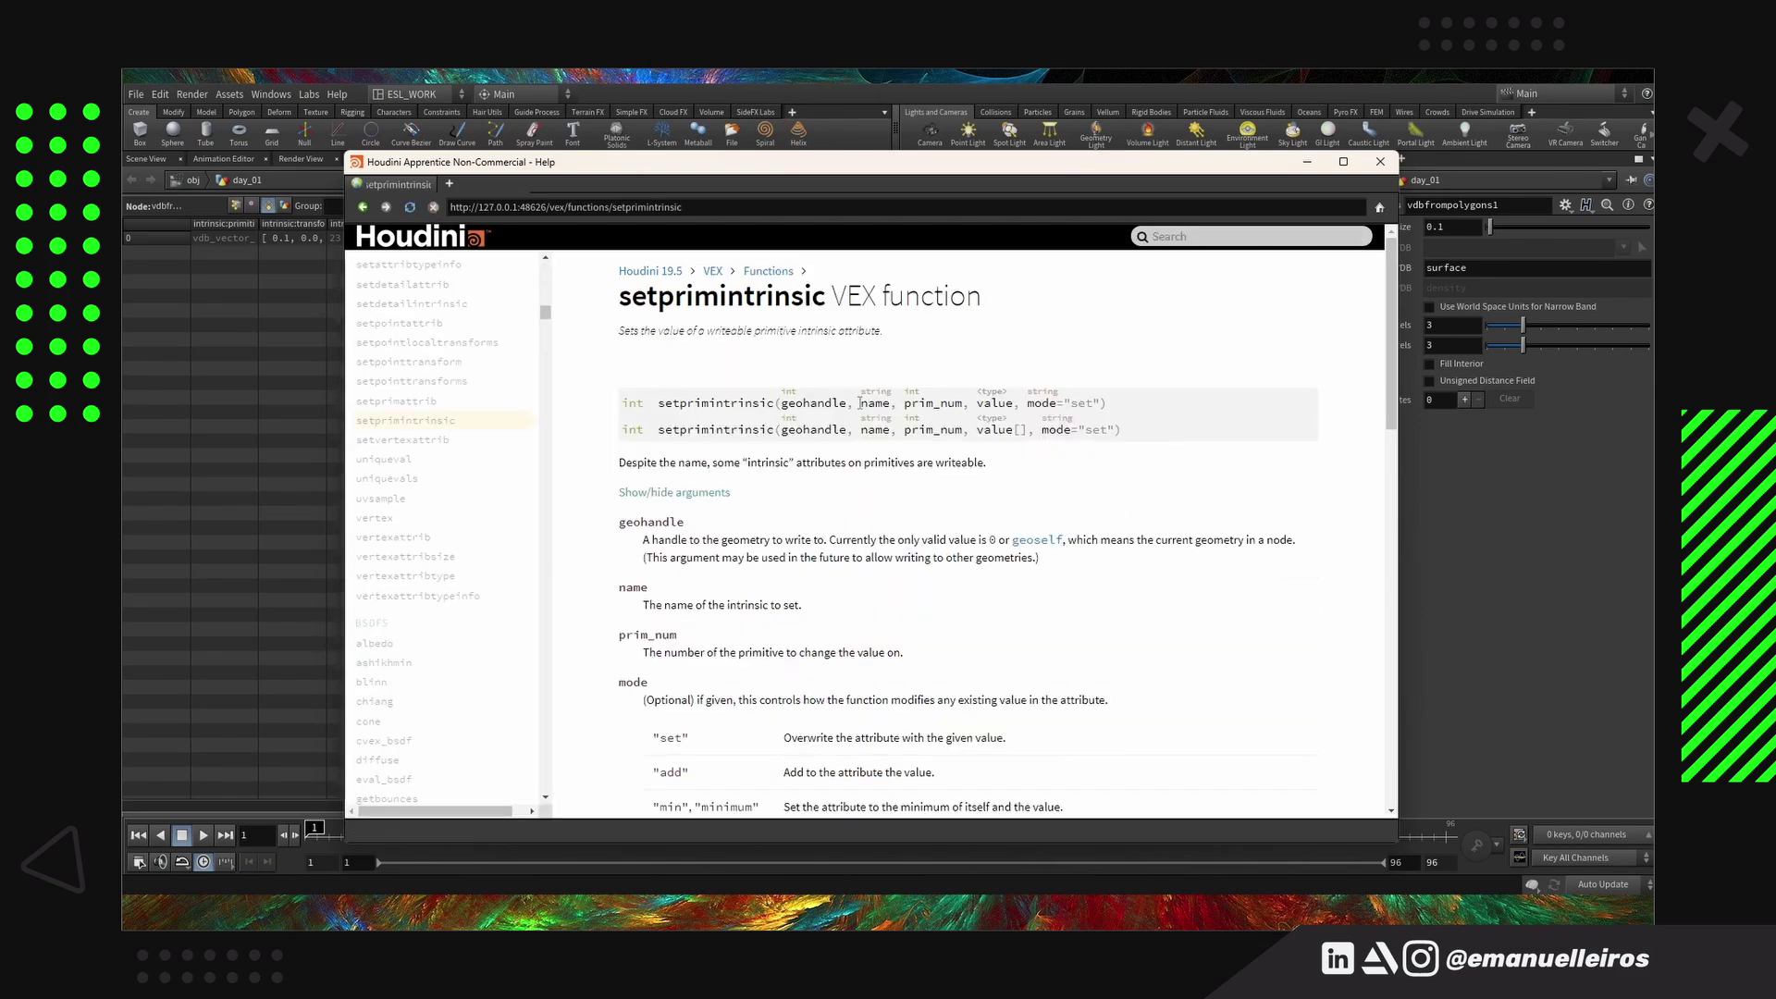
scroll(997, 508, down, 3)
scroll(997, 508, down, 6)
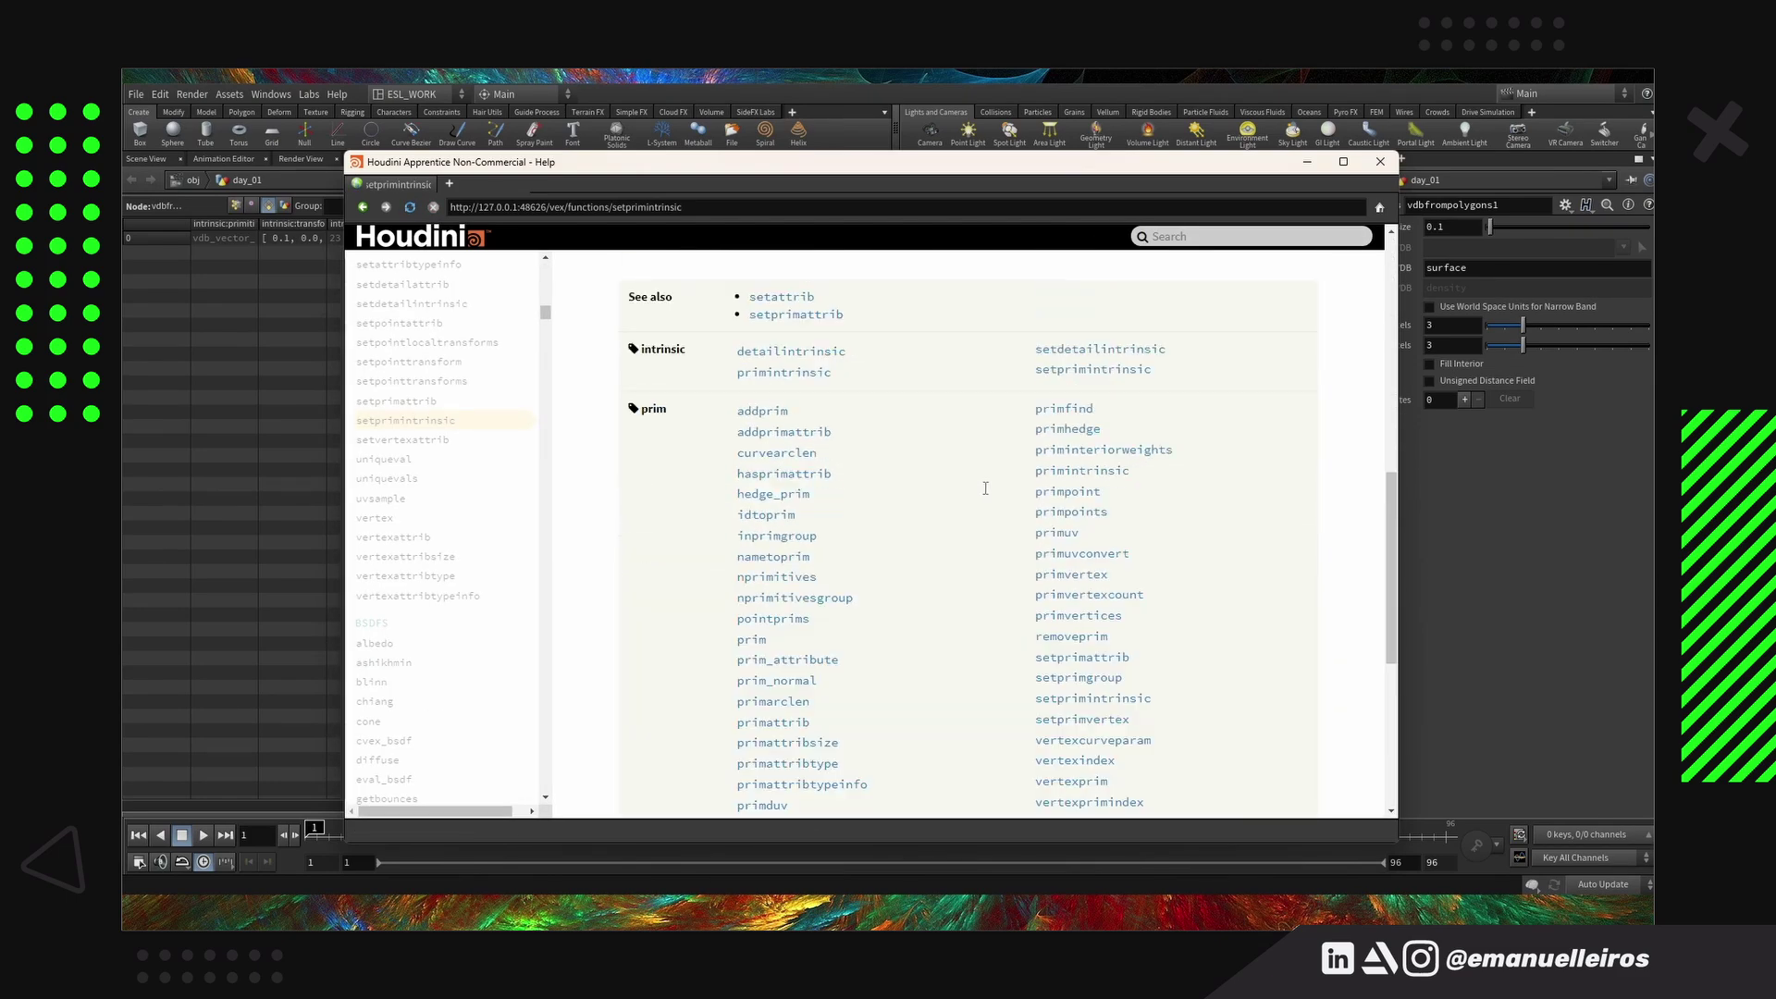
scroll(984, 491, up, 9)
click(680, 492)
click(680, 493)
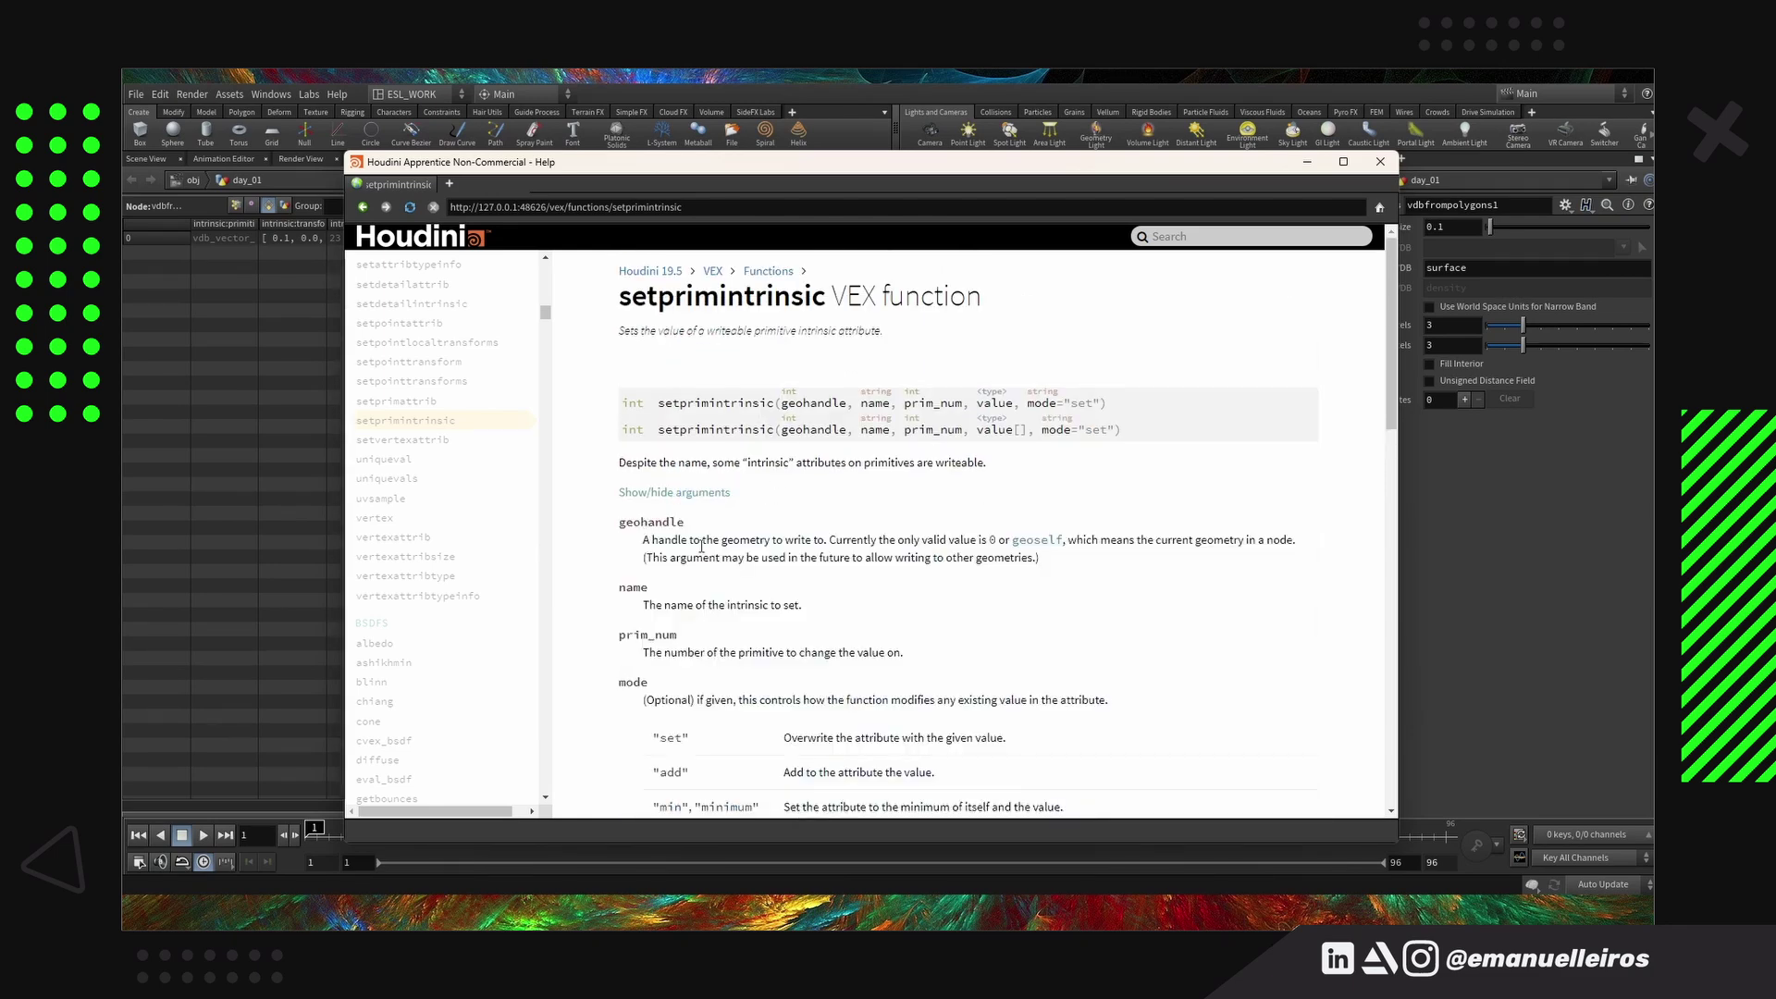
Study the setprimintrinsic arguments and modes, from "set" and "add" through to "append", along with the related intrinsic functions
scroll(750, 411, down, 1)
scroll(835, 437, down, 4)
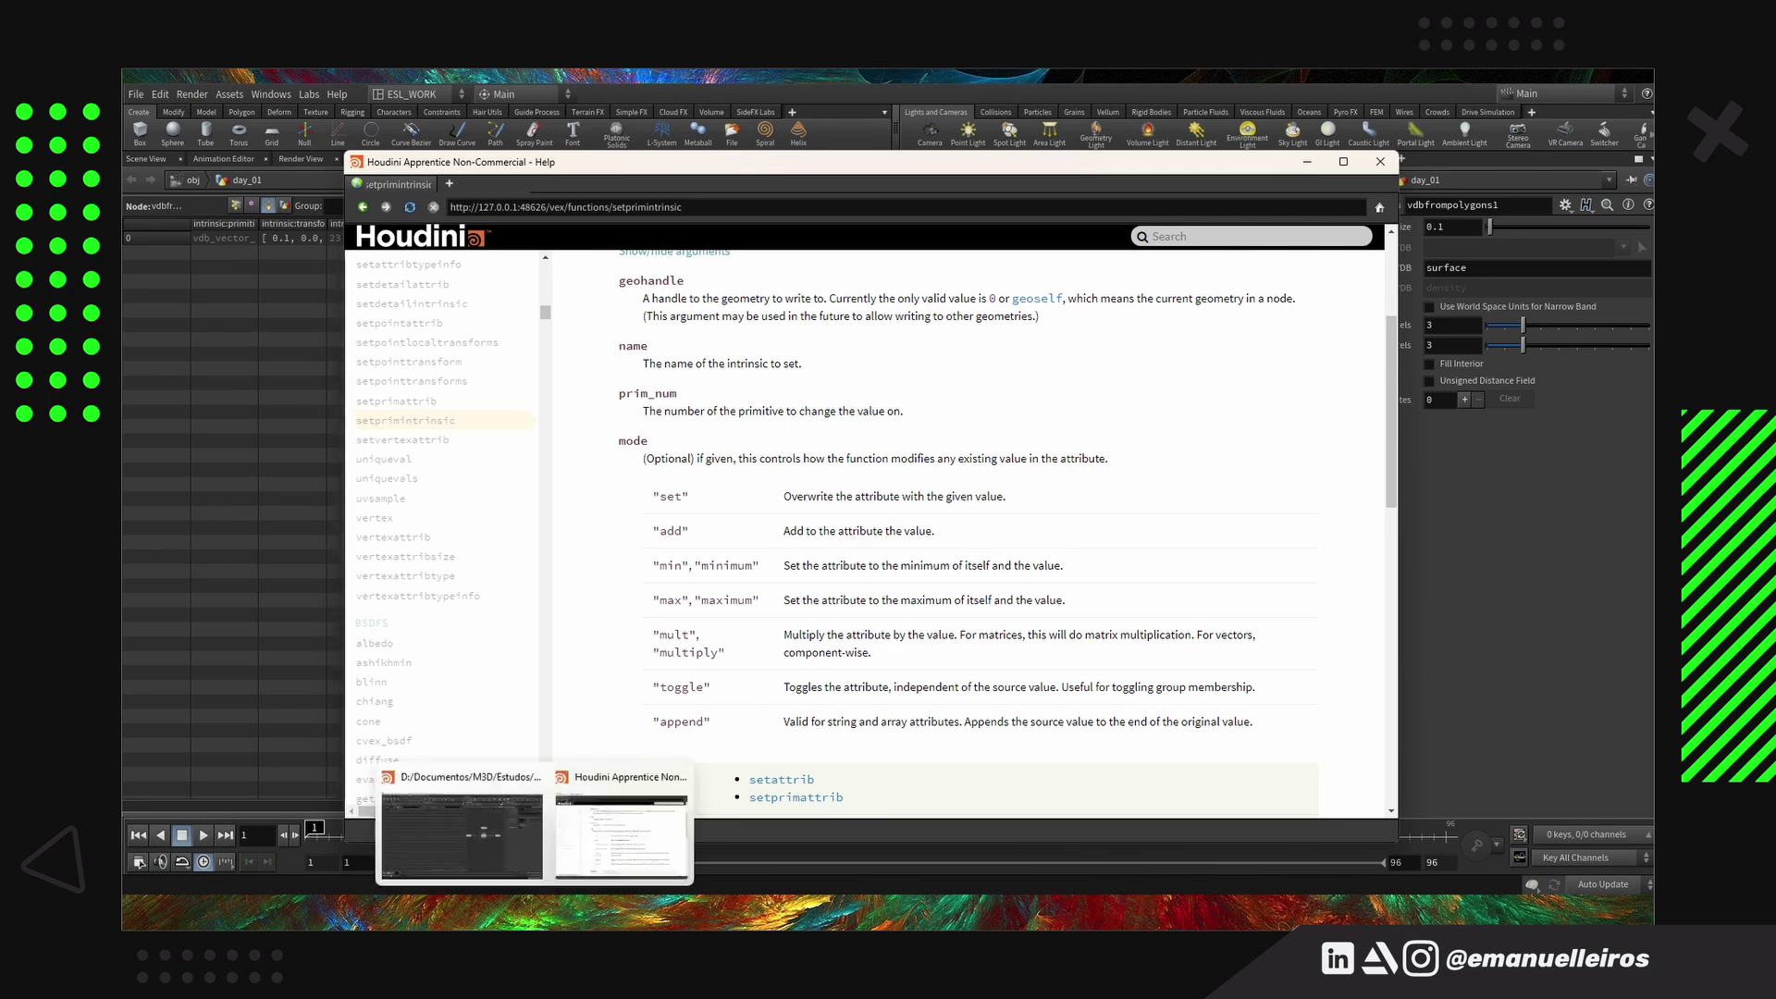
click(504, 913)
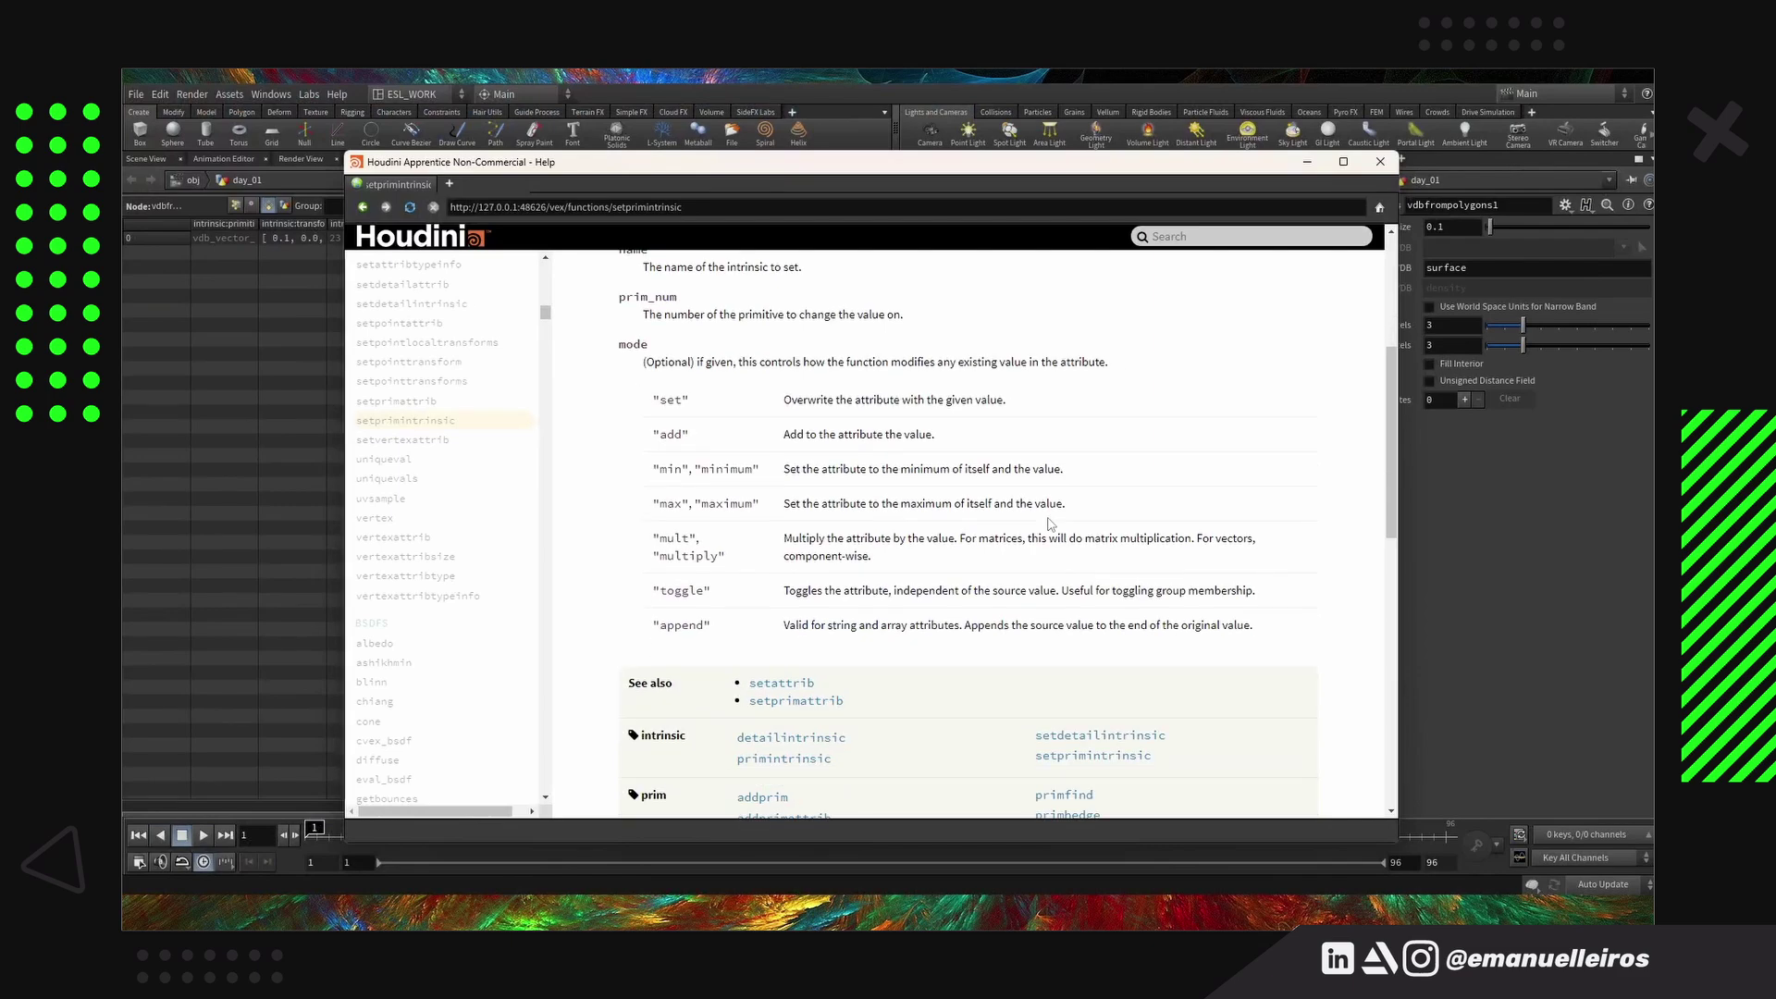
scroll(1051, 524, up, 4)
scroll(1051, 525, down, 6)
scroll(1051, 525, up, 4)
scroll(959, 654, down, 8)
scroll(952, 666, up, 4)
scroll(952, 666, up, 5)
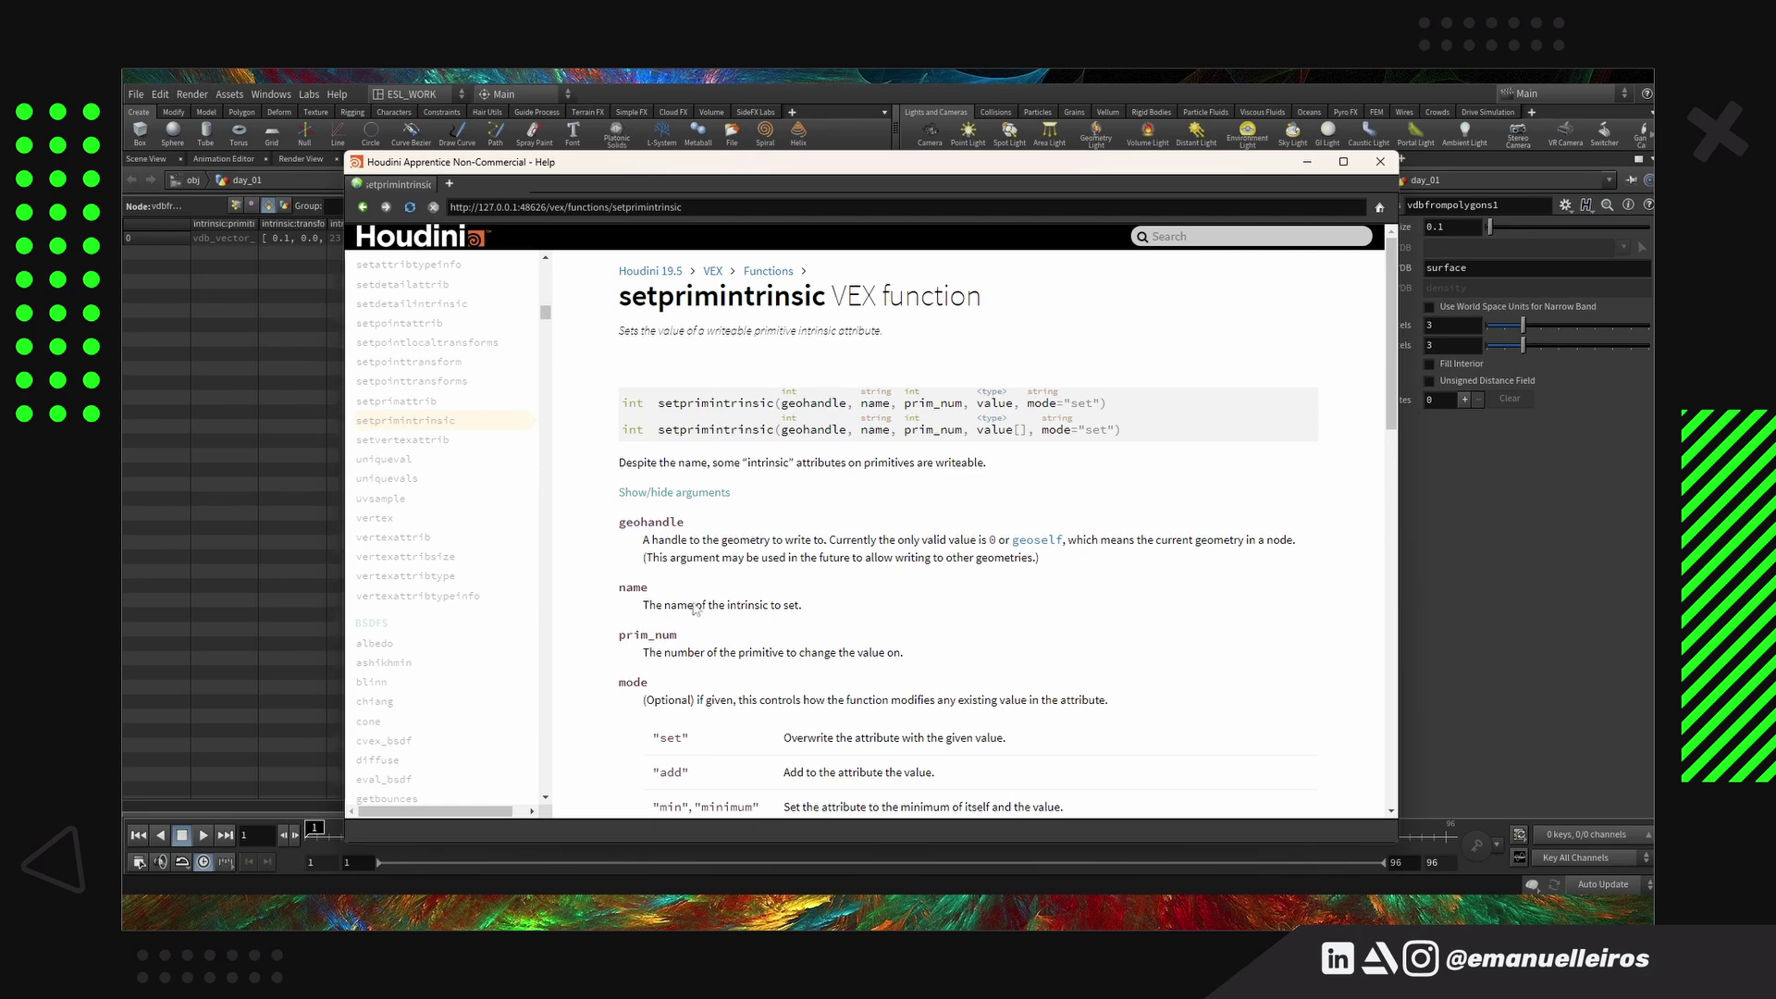
scroll(731, 597, down, 1)
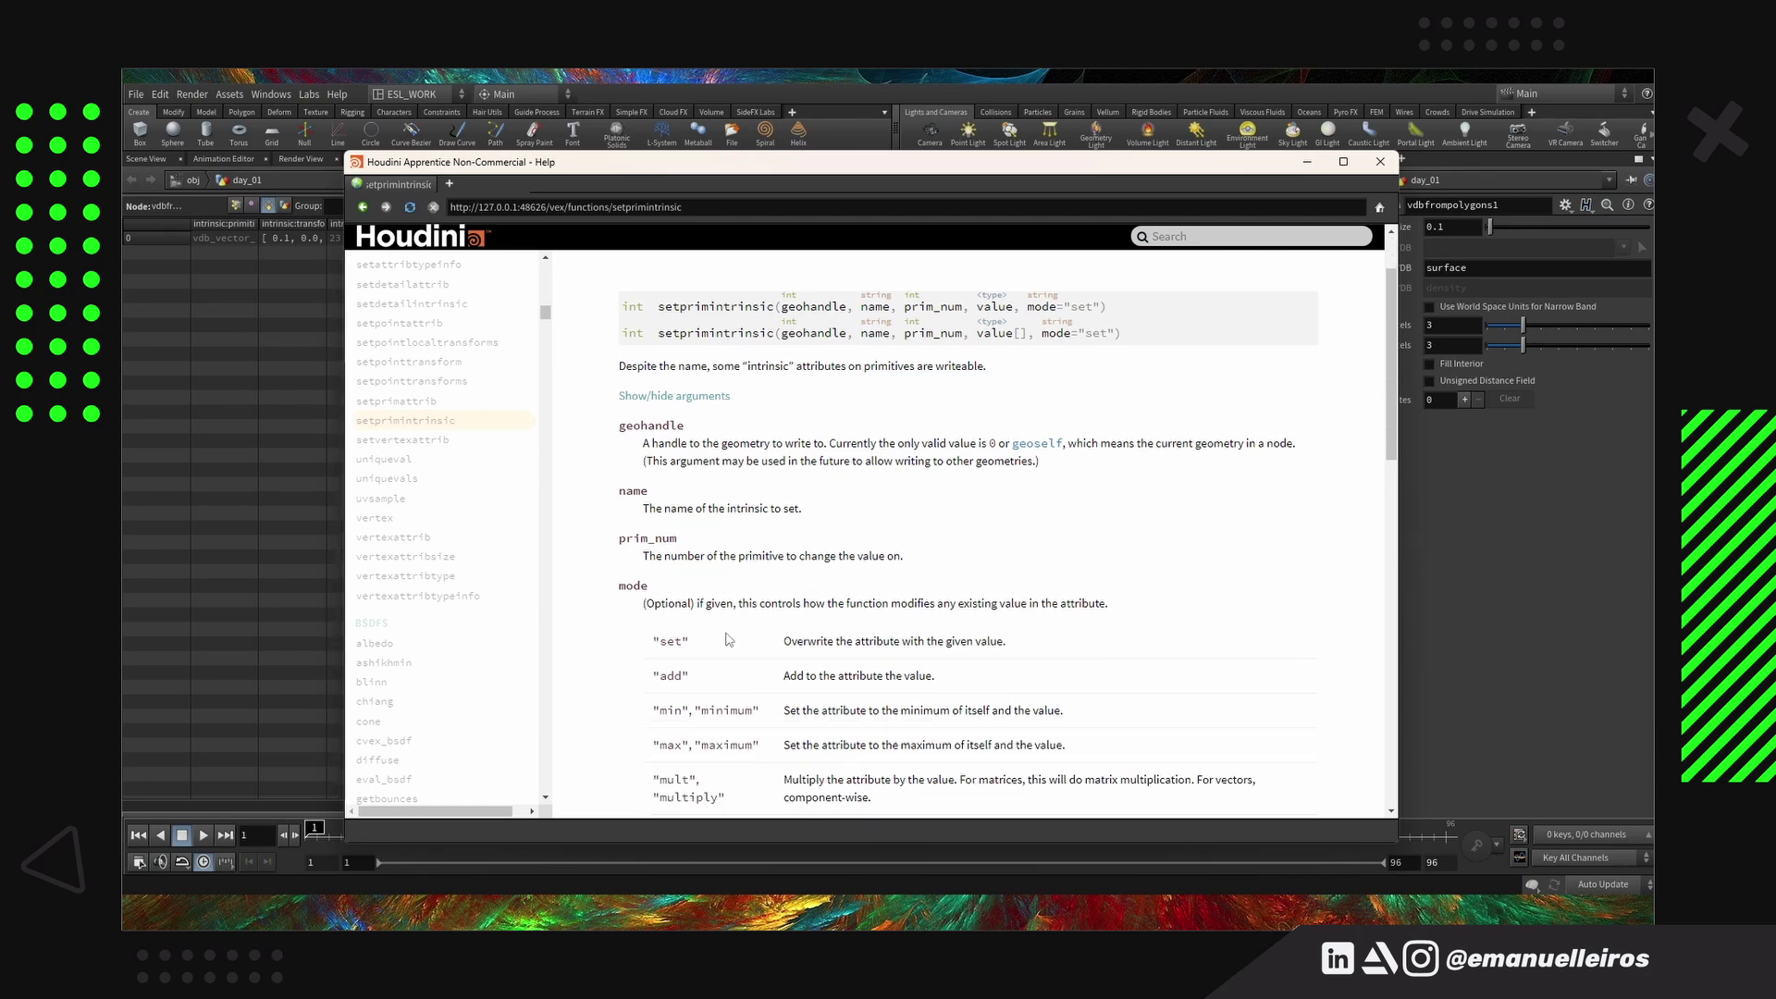
Go back to the Attribute type metadata page and read its introduction and table of type info values
scroll(732, 631, down, 2)
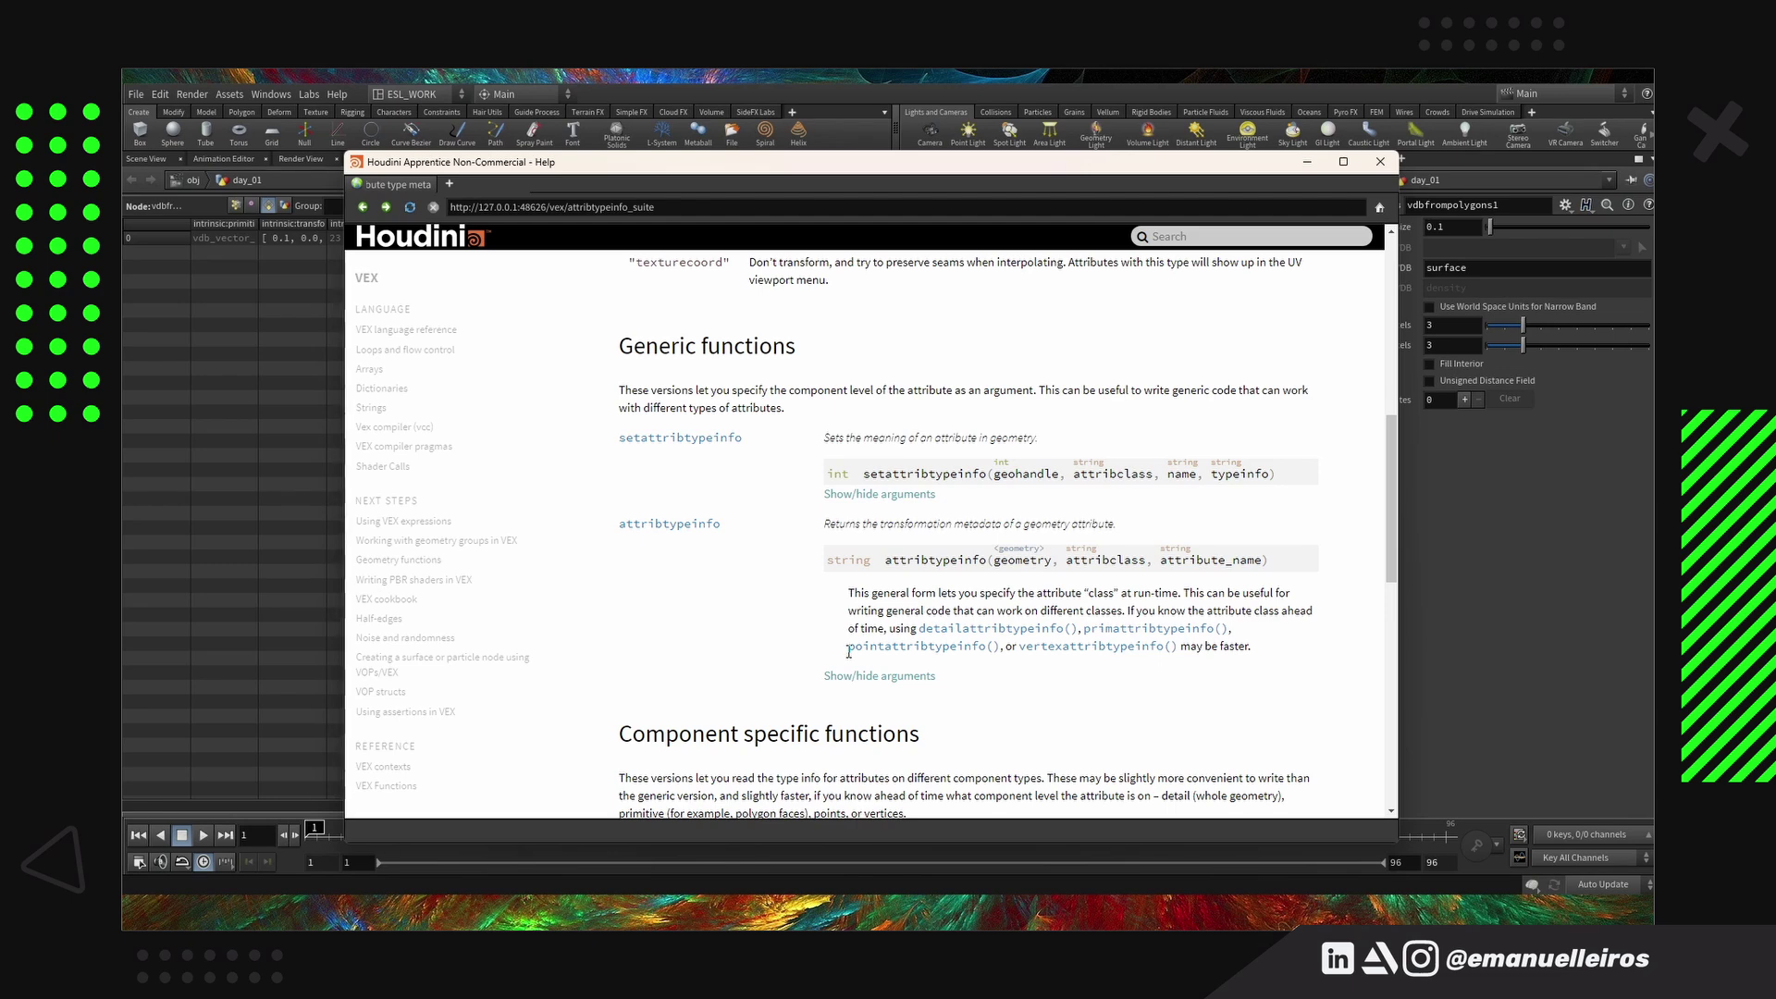
scroll(953, 648, up, 10)
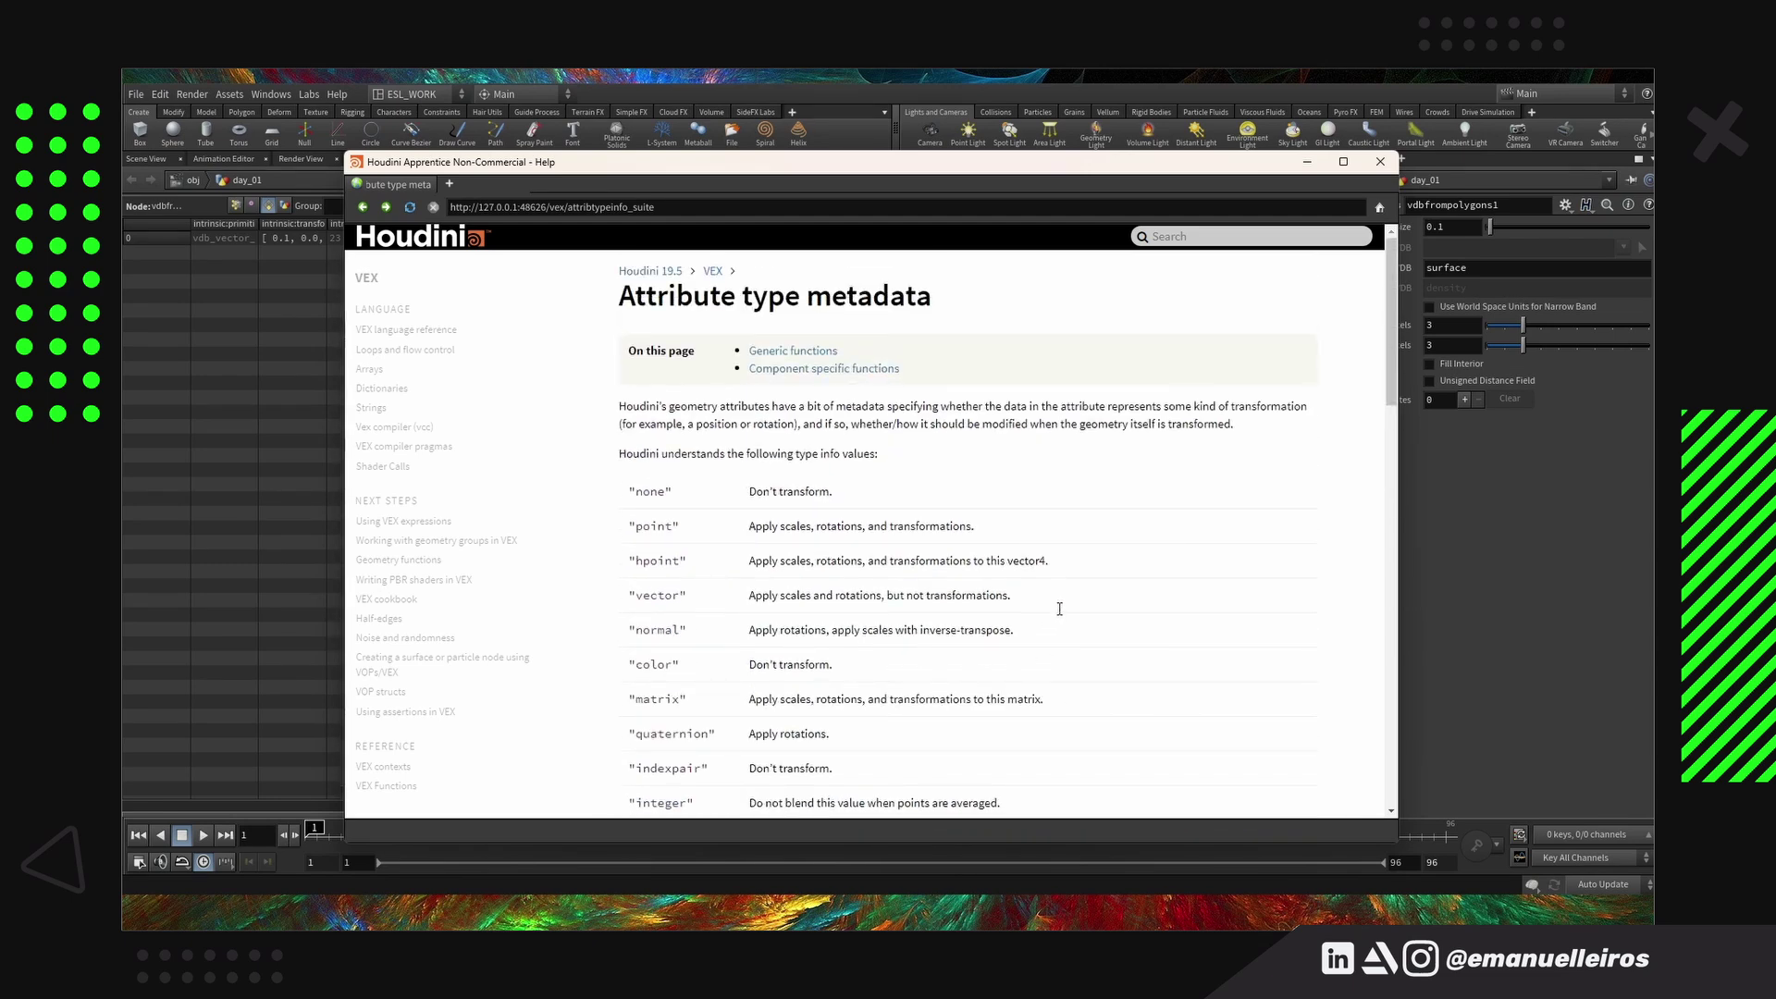
scroll(1022, 592, down, 1)
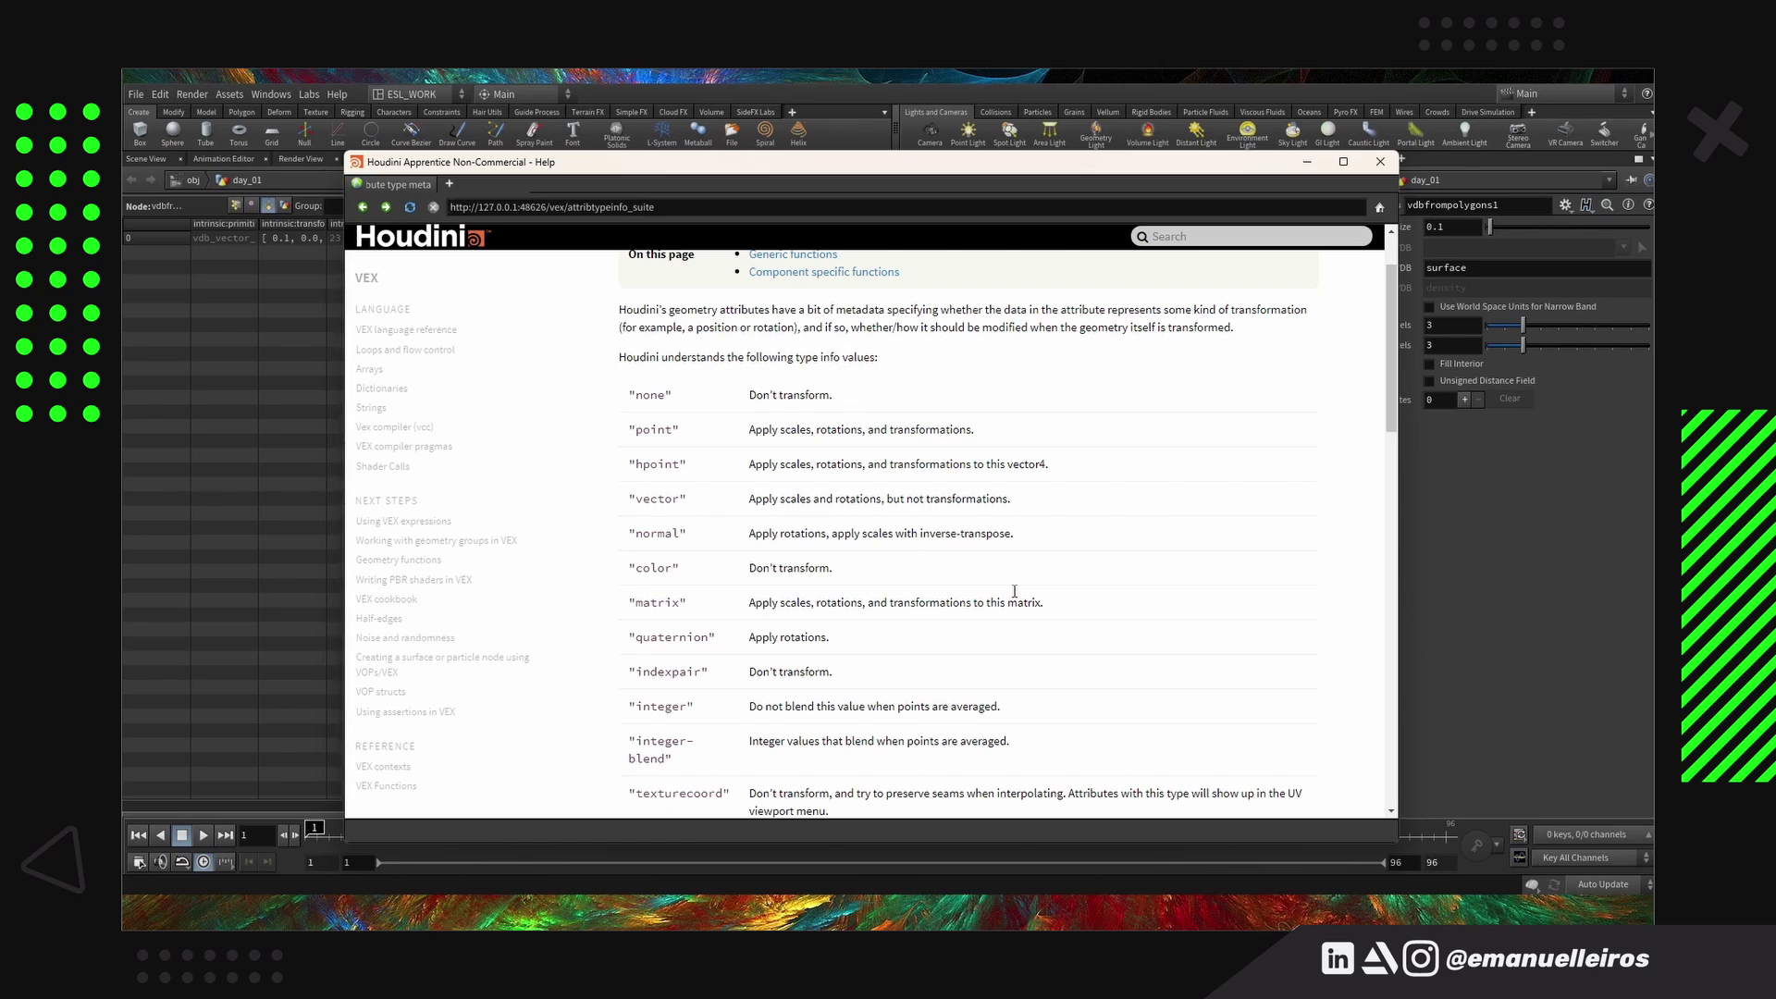
scroll(1046, 543, up, 1)
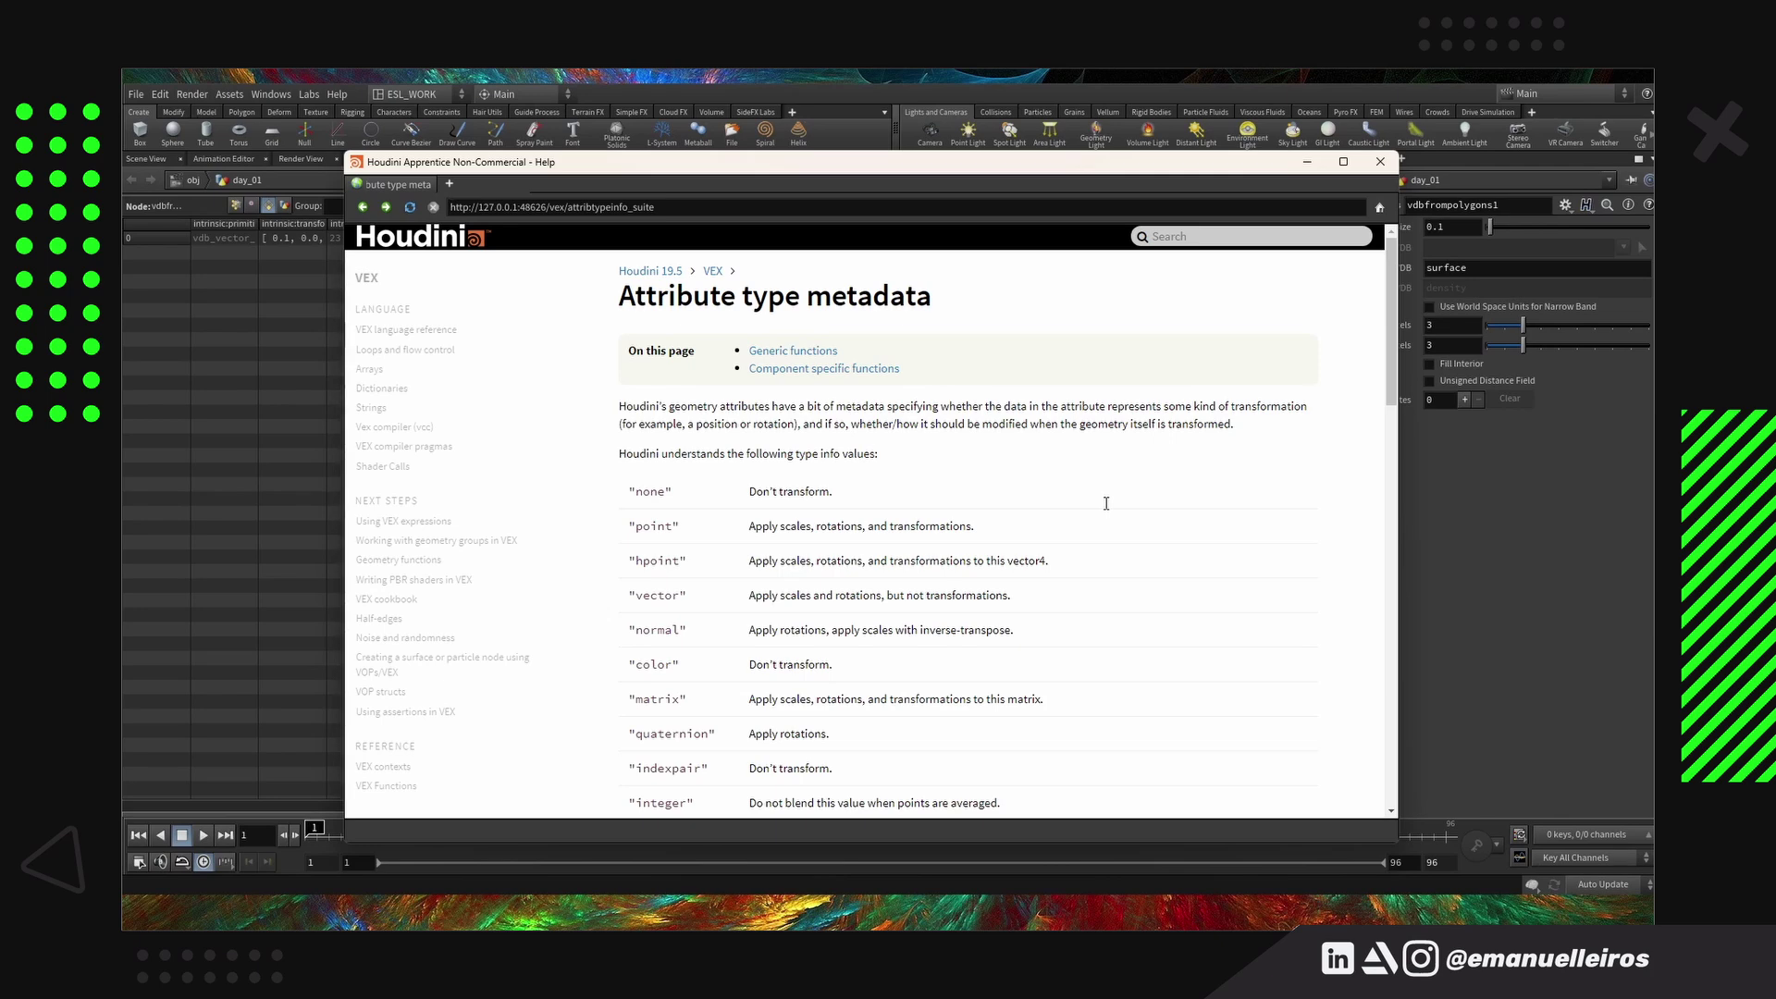
Return to the setprimintrinsic page and review the function name, signatures and argument descriptions
click(386, 208)
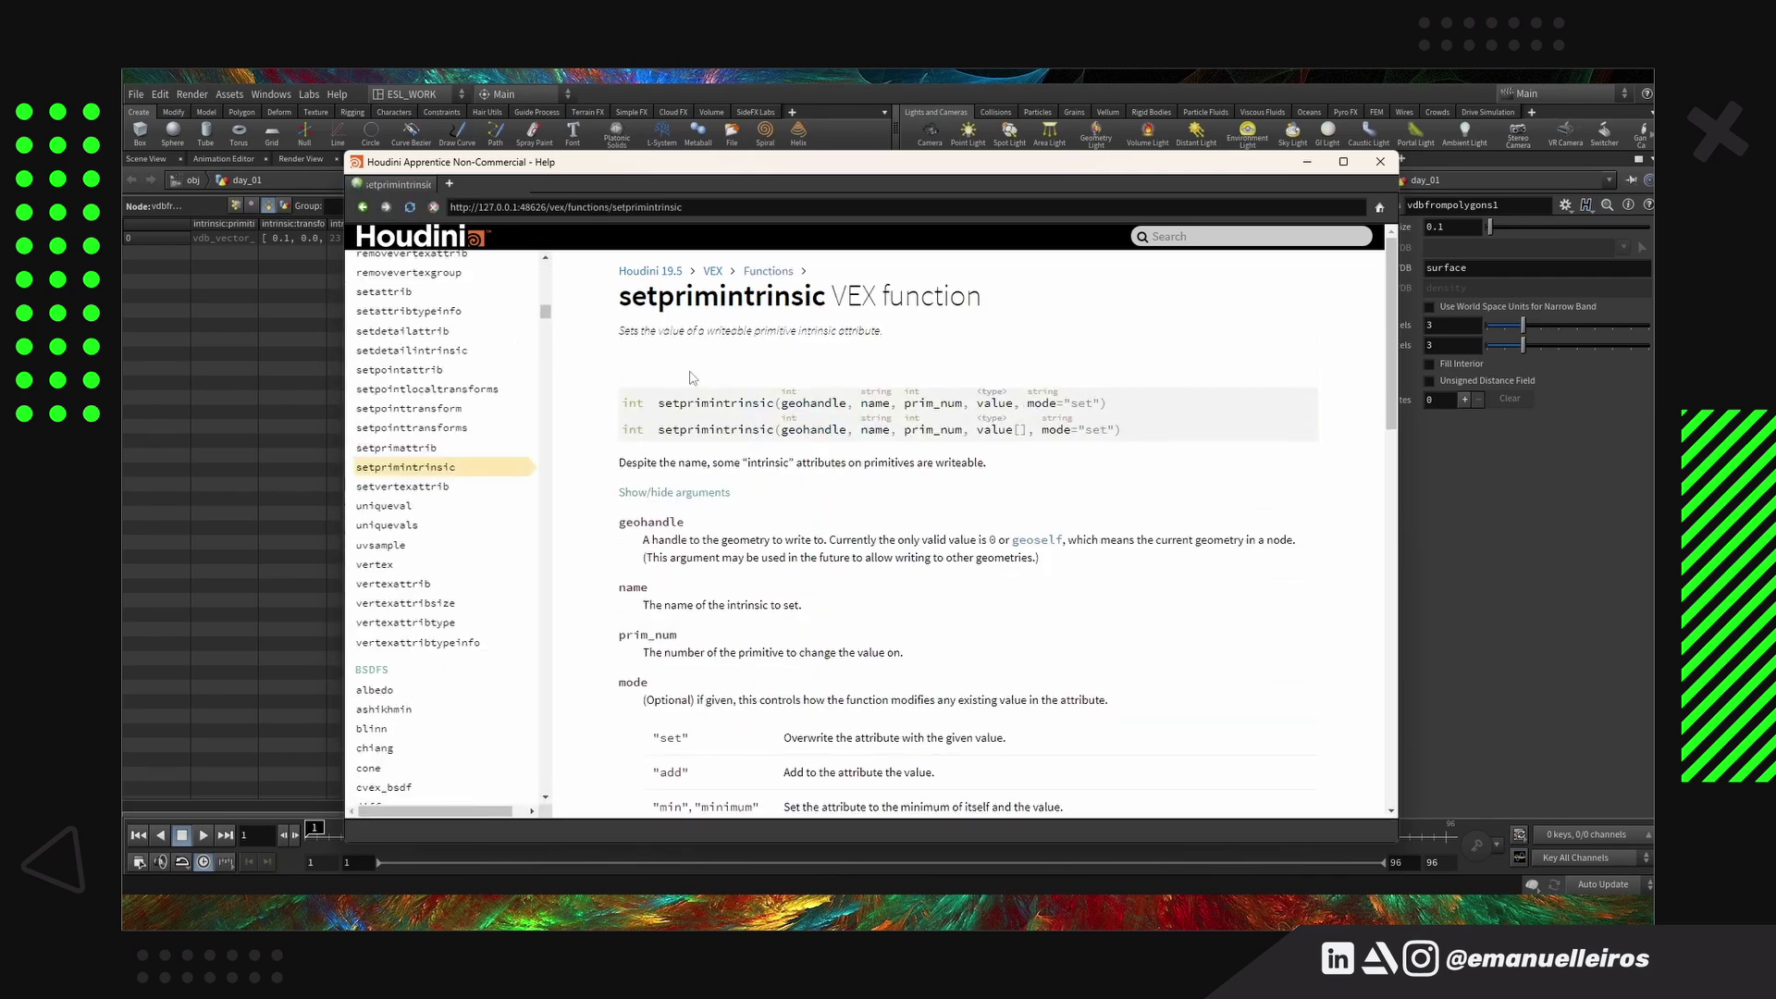
drag(638, 309, 824, 308)
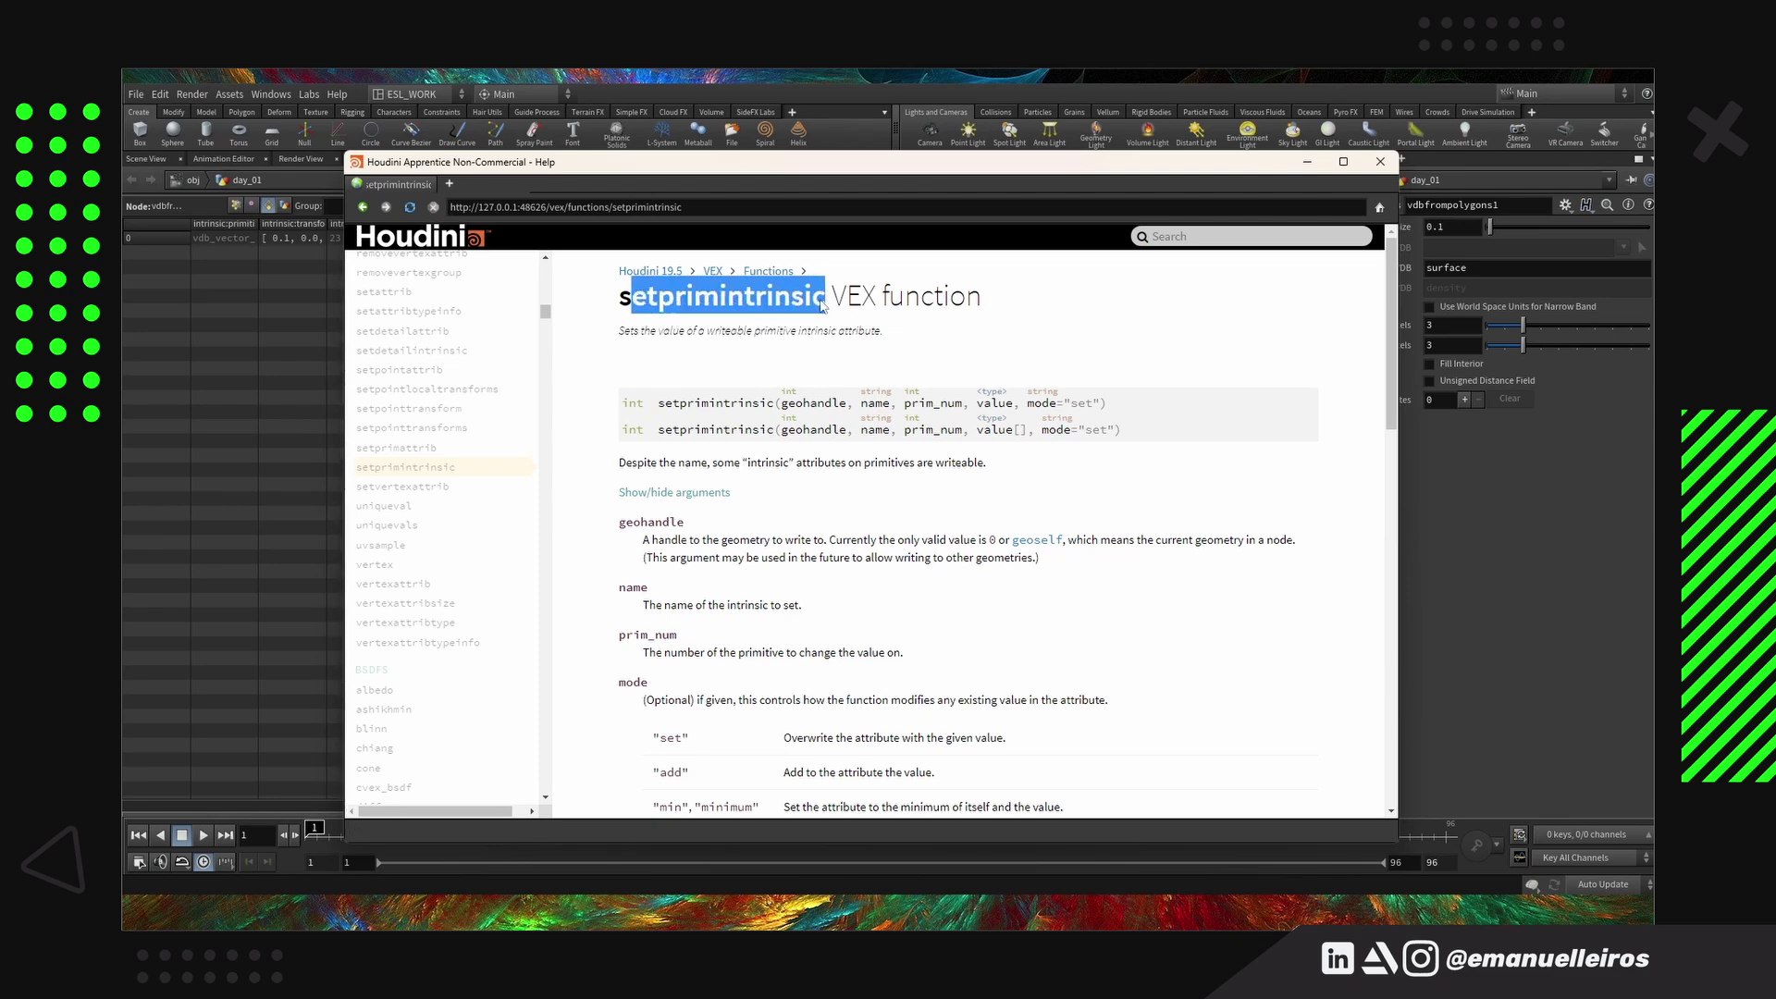
click(987, 335)
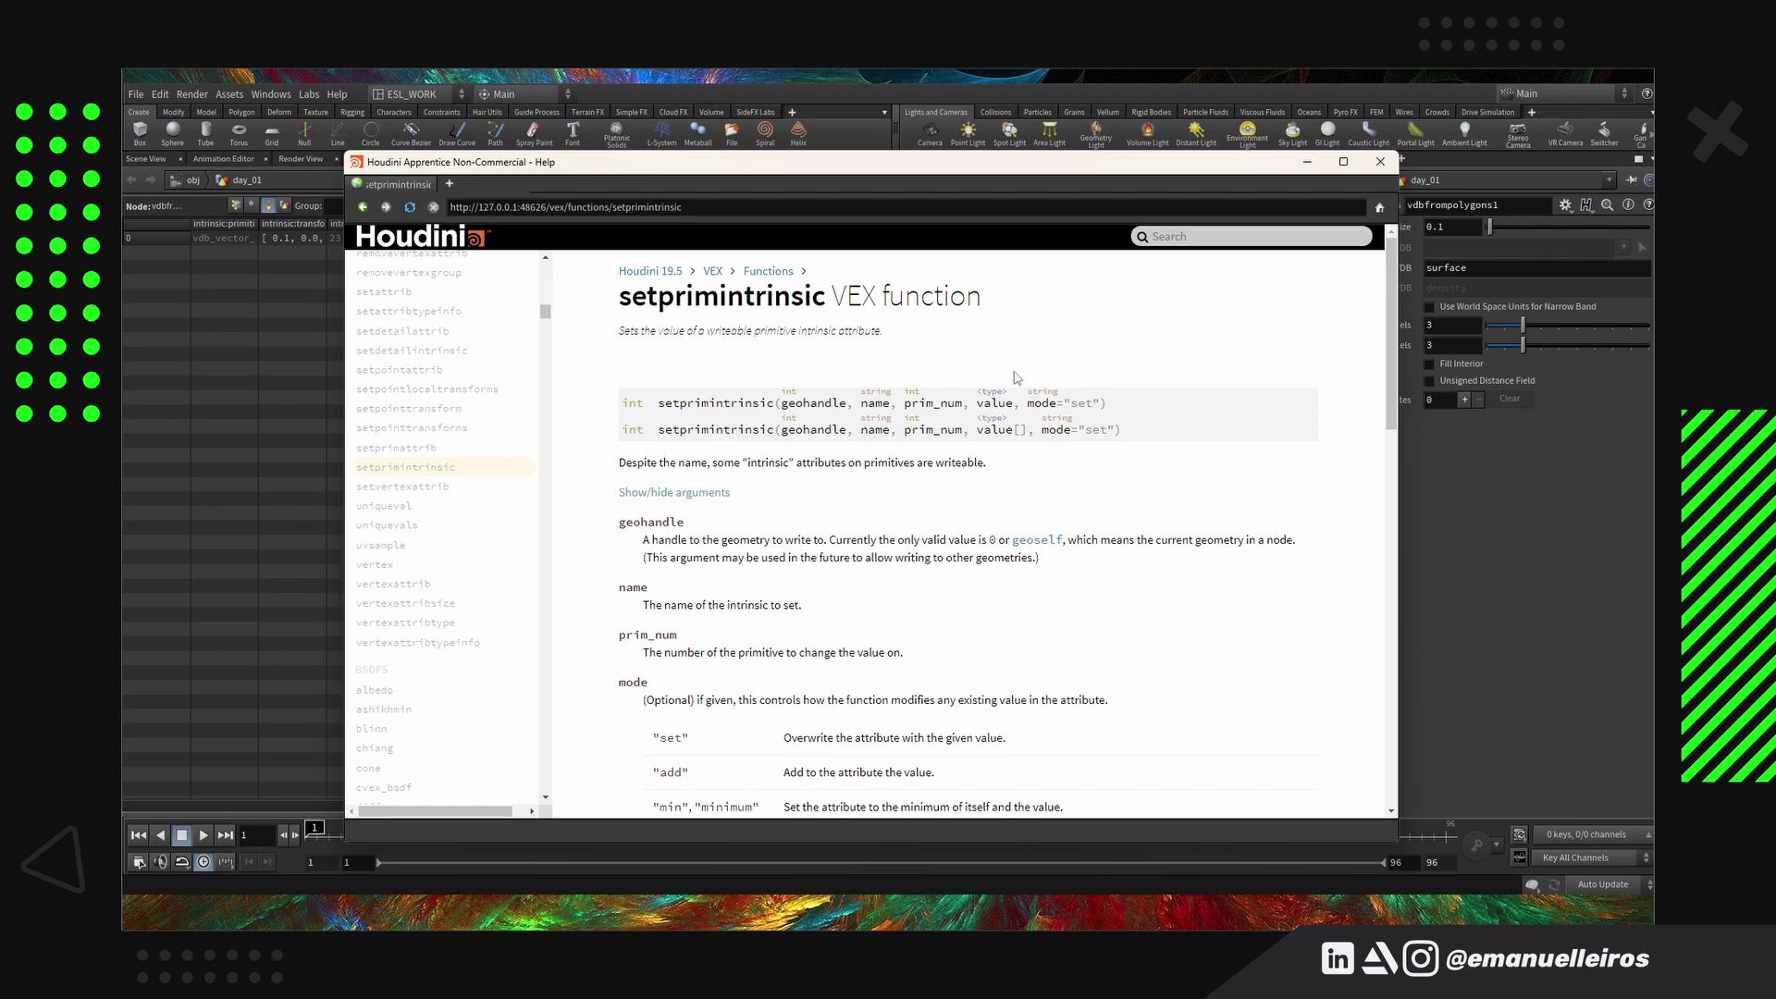
scroll(897, 510, down, 1)
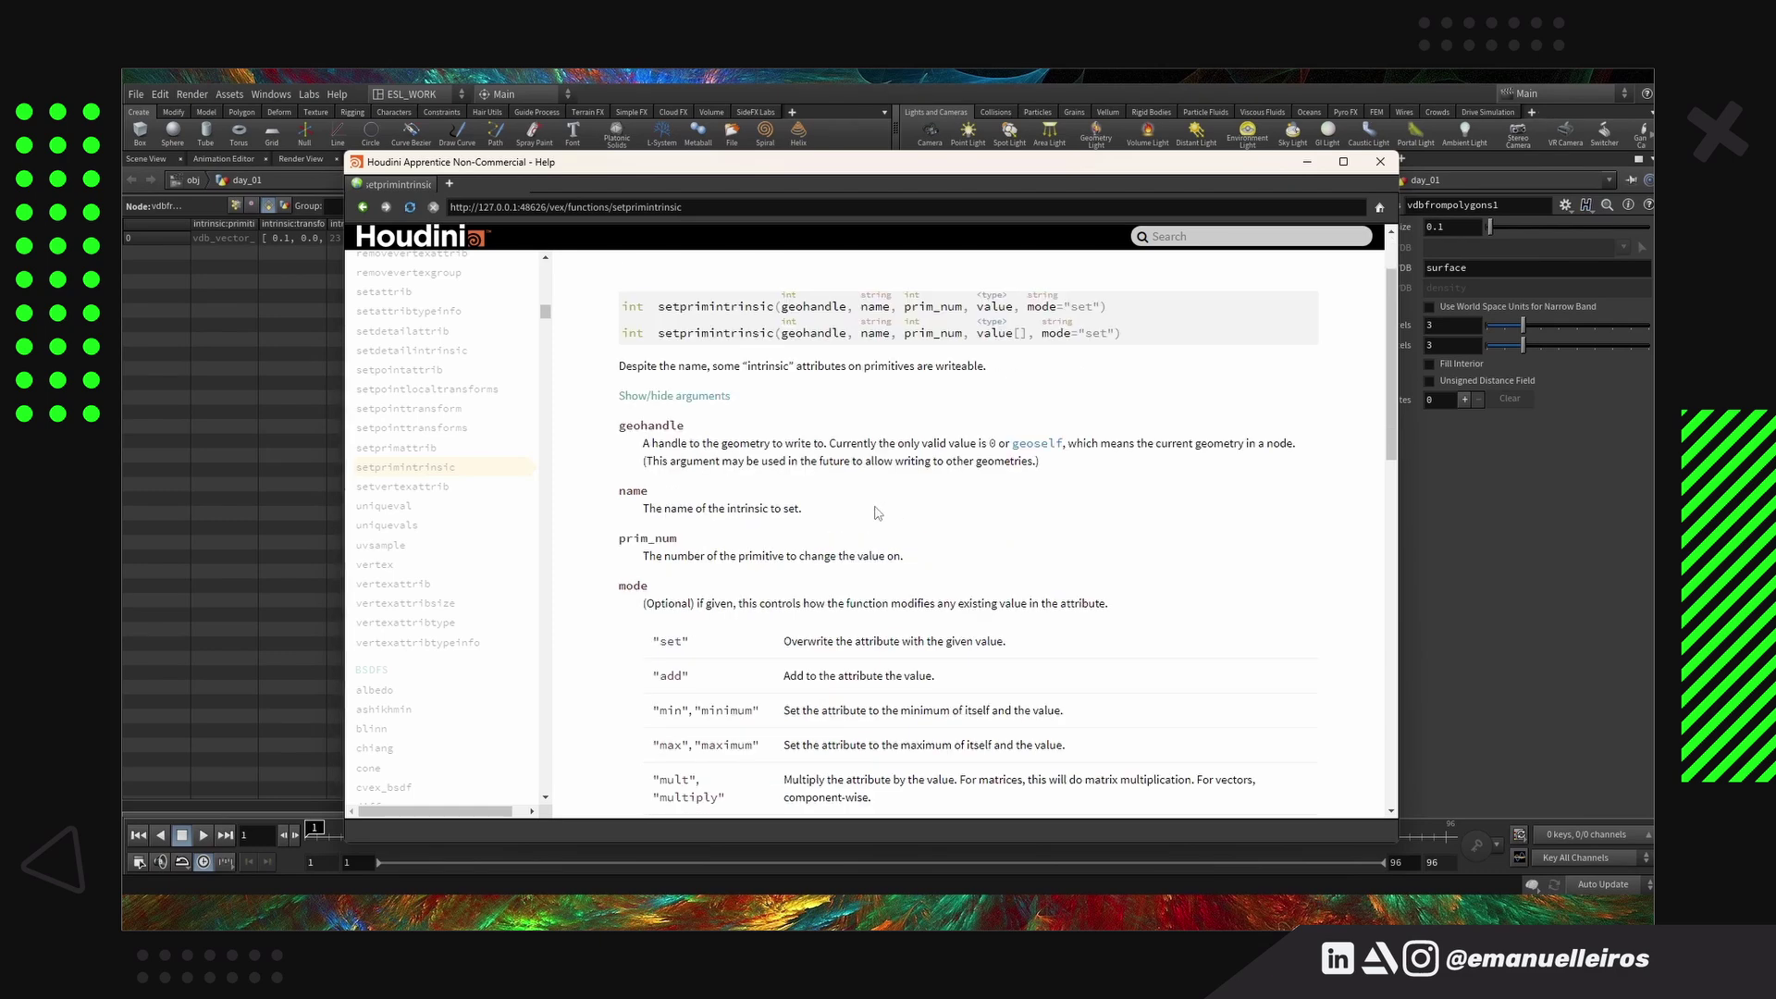
scroll(983, 534, up, 1)
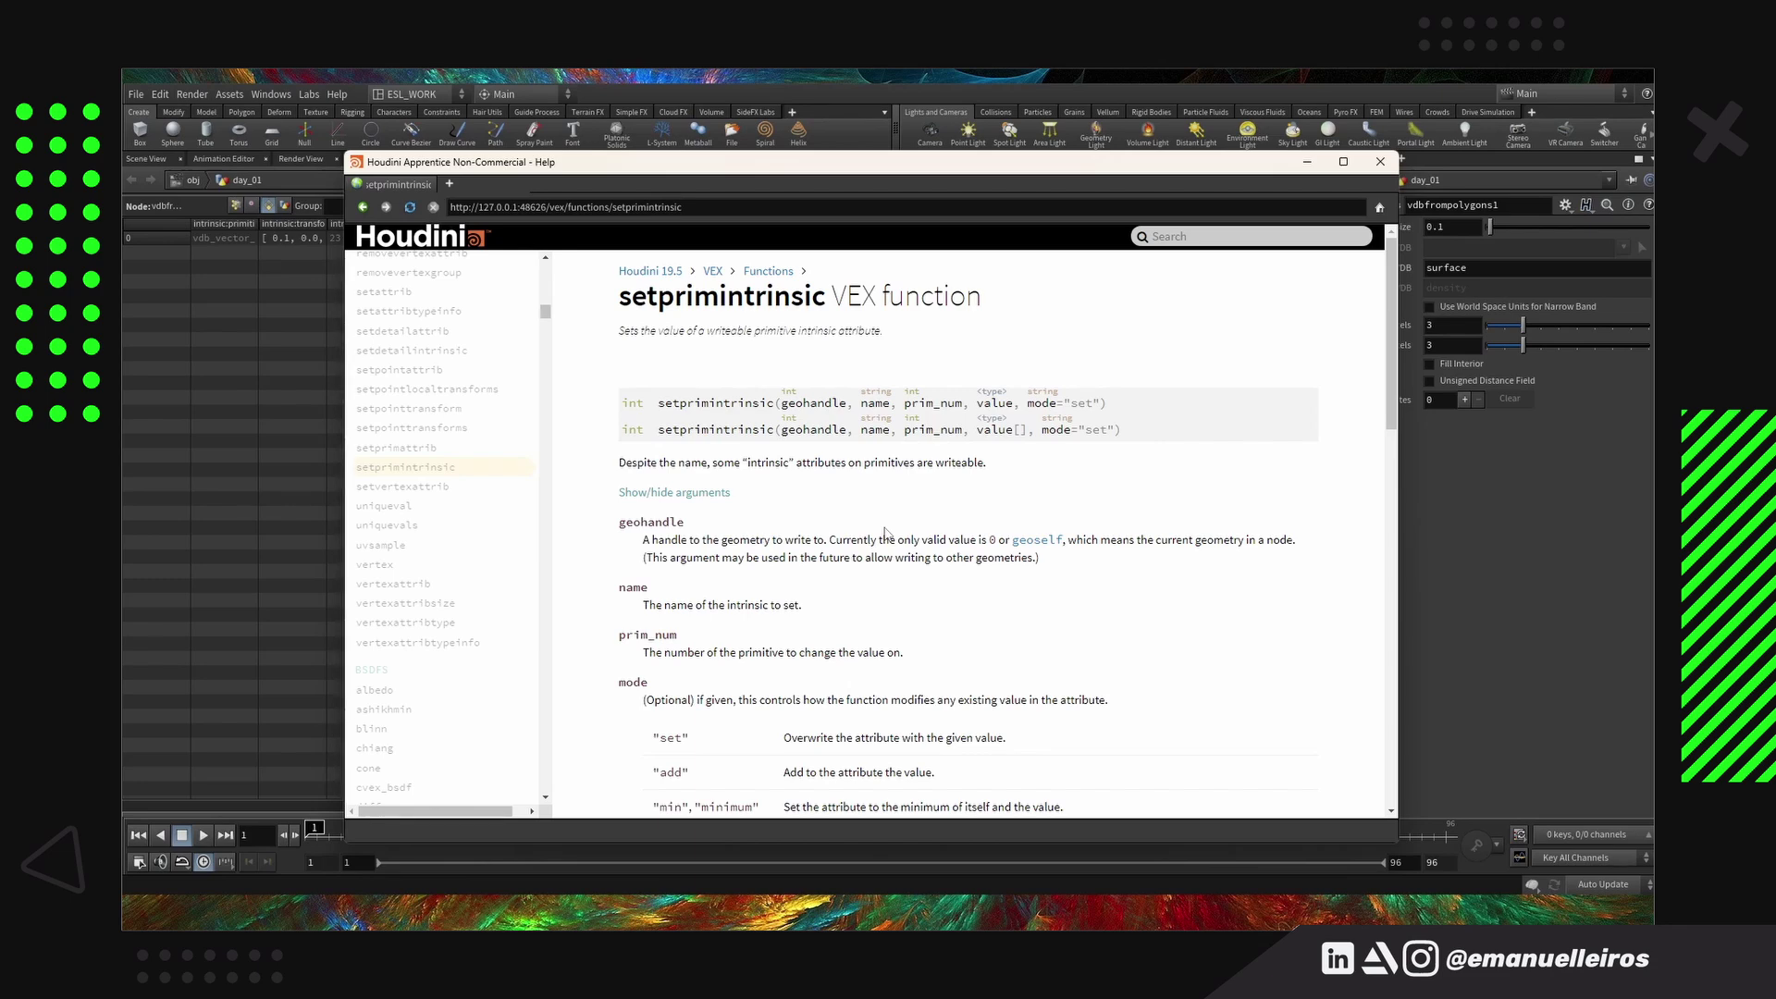
Reopen the Attribute type metadata page and examine the type info values from "none" down to "texturecoord"
click(363, 207)
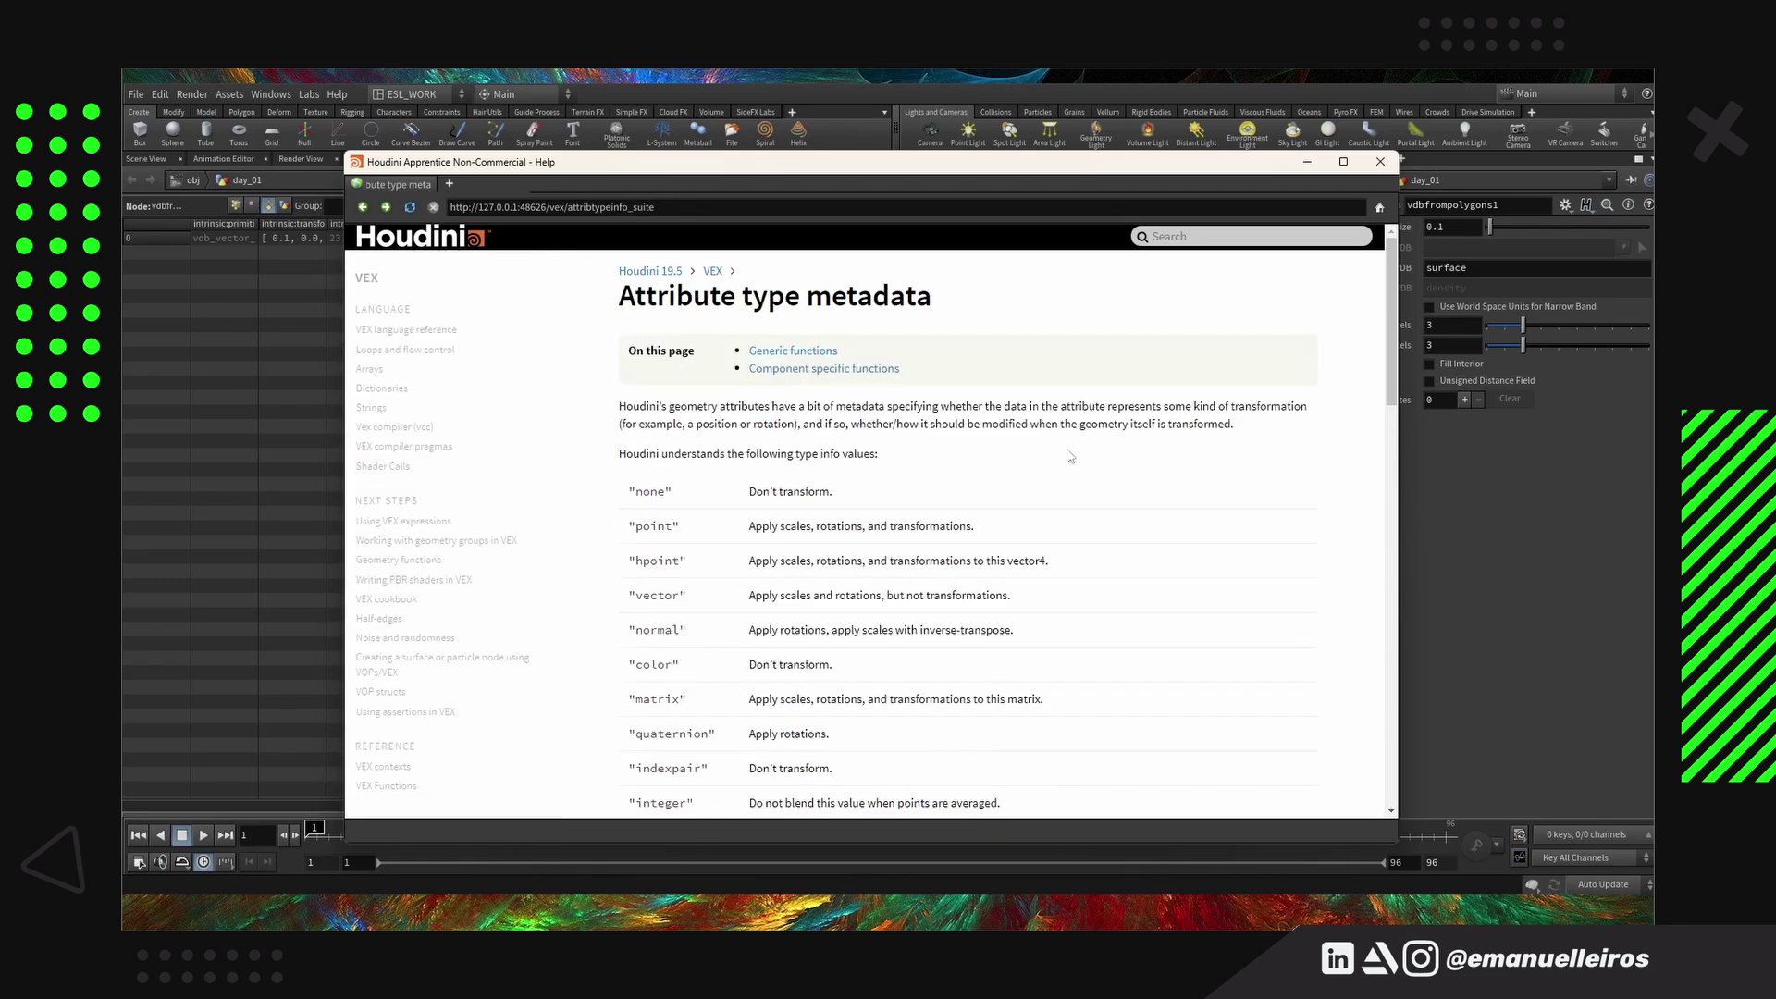
scroll(1088, 484, down, 2)
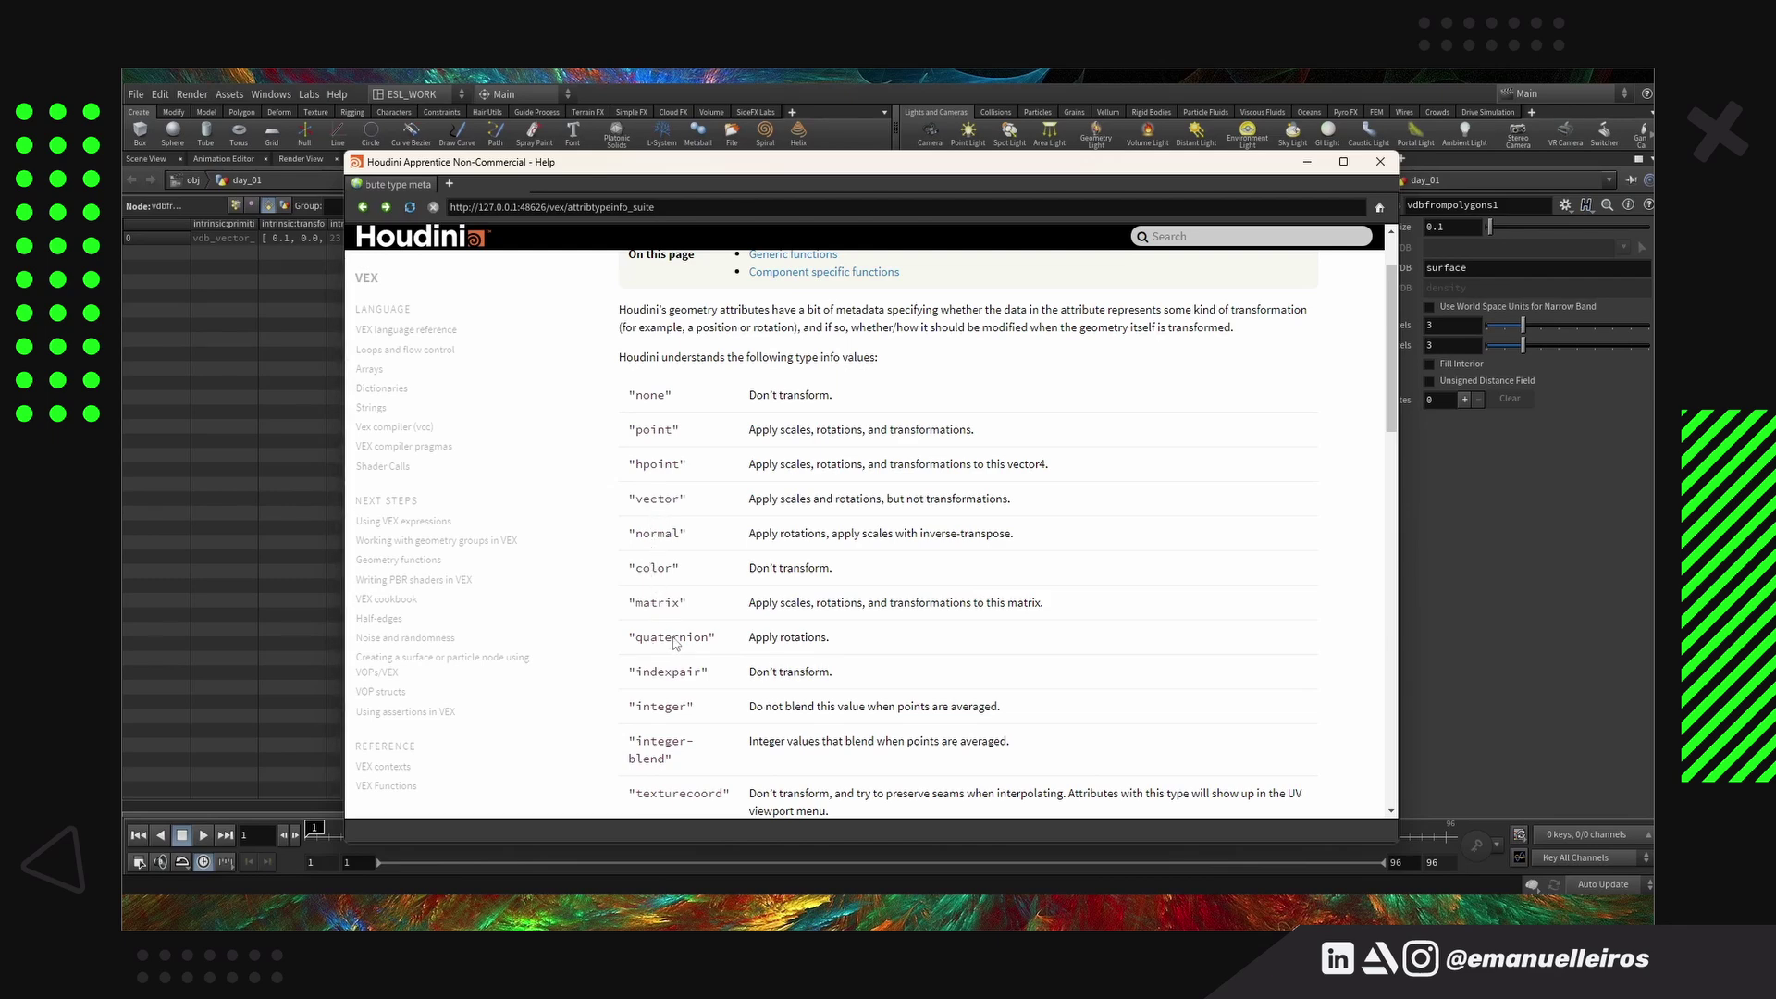
scroll(675, 643, down, 1)
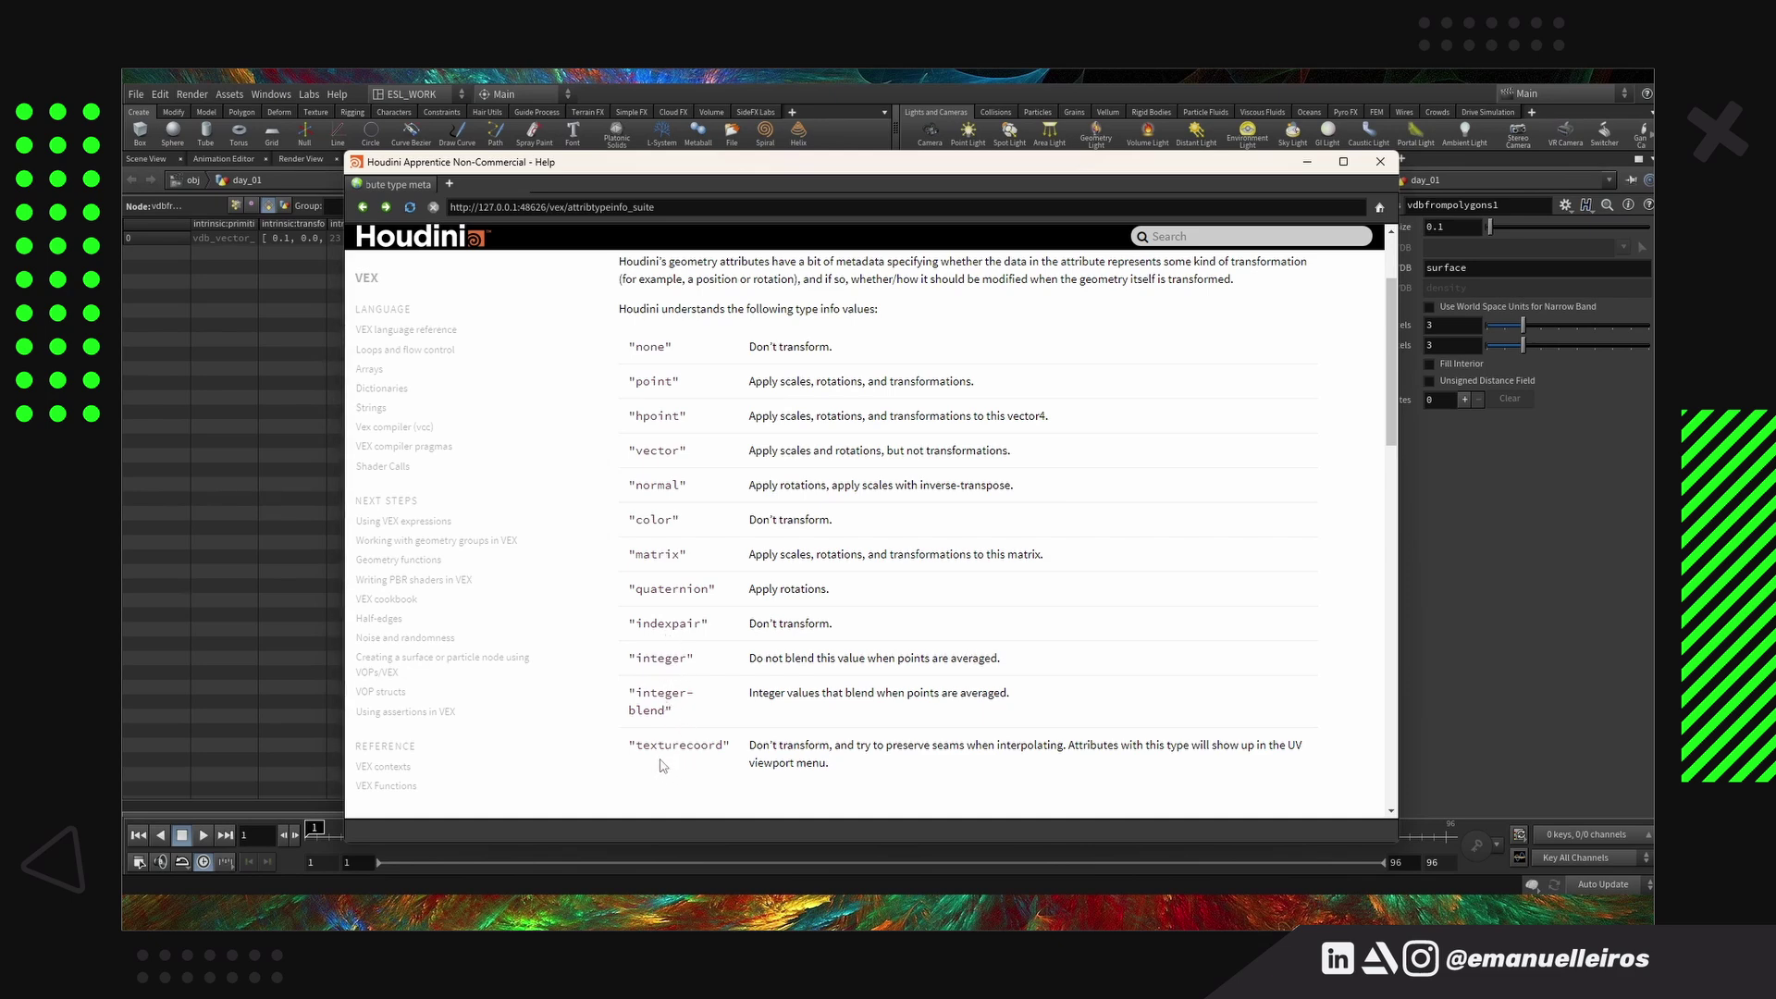
scroll(716, 662, up, 3)
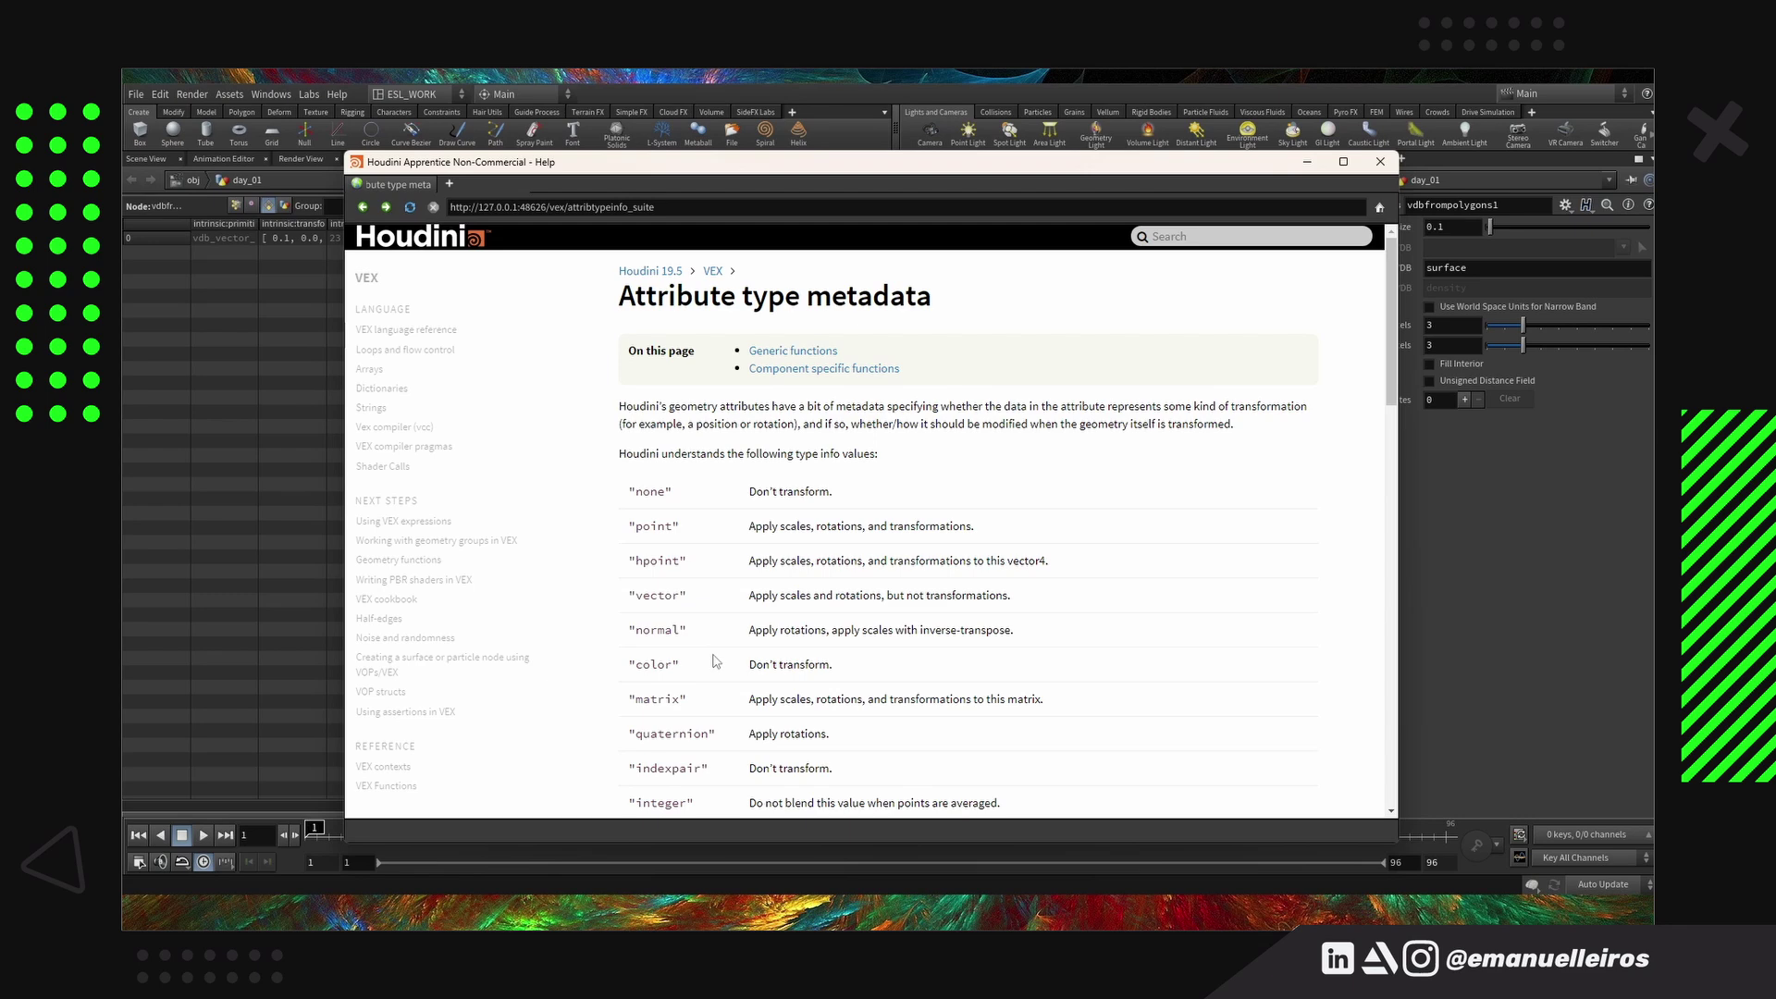
Close the help window and show the vdbfrompolygons1 sphere in the 3D scene view
click(1380, 162)
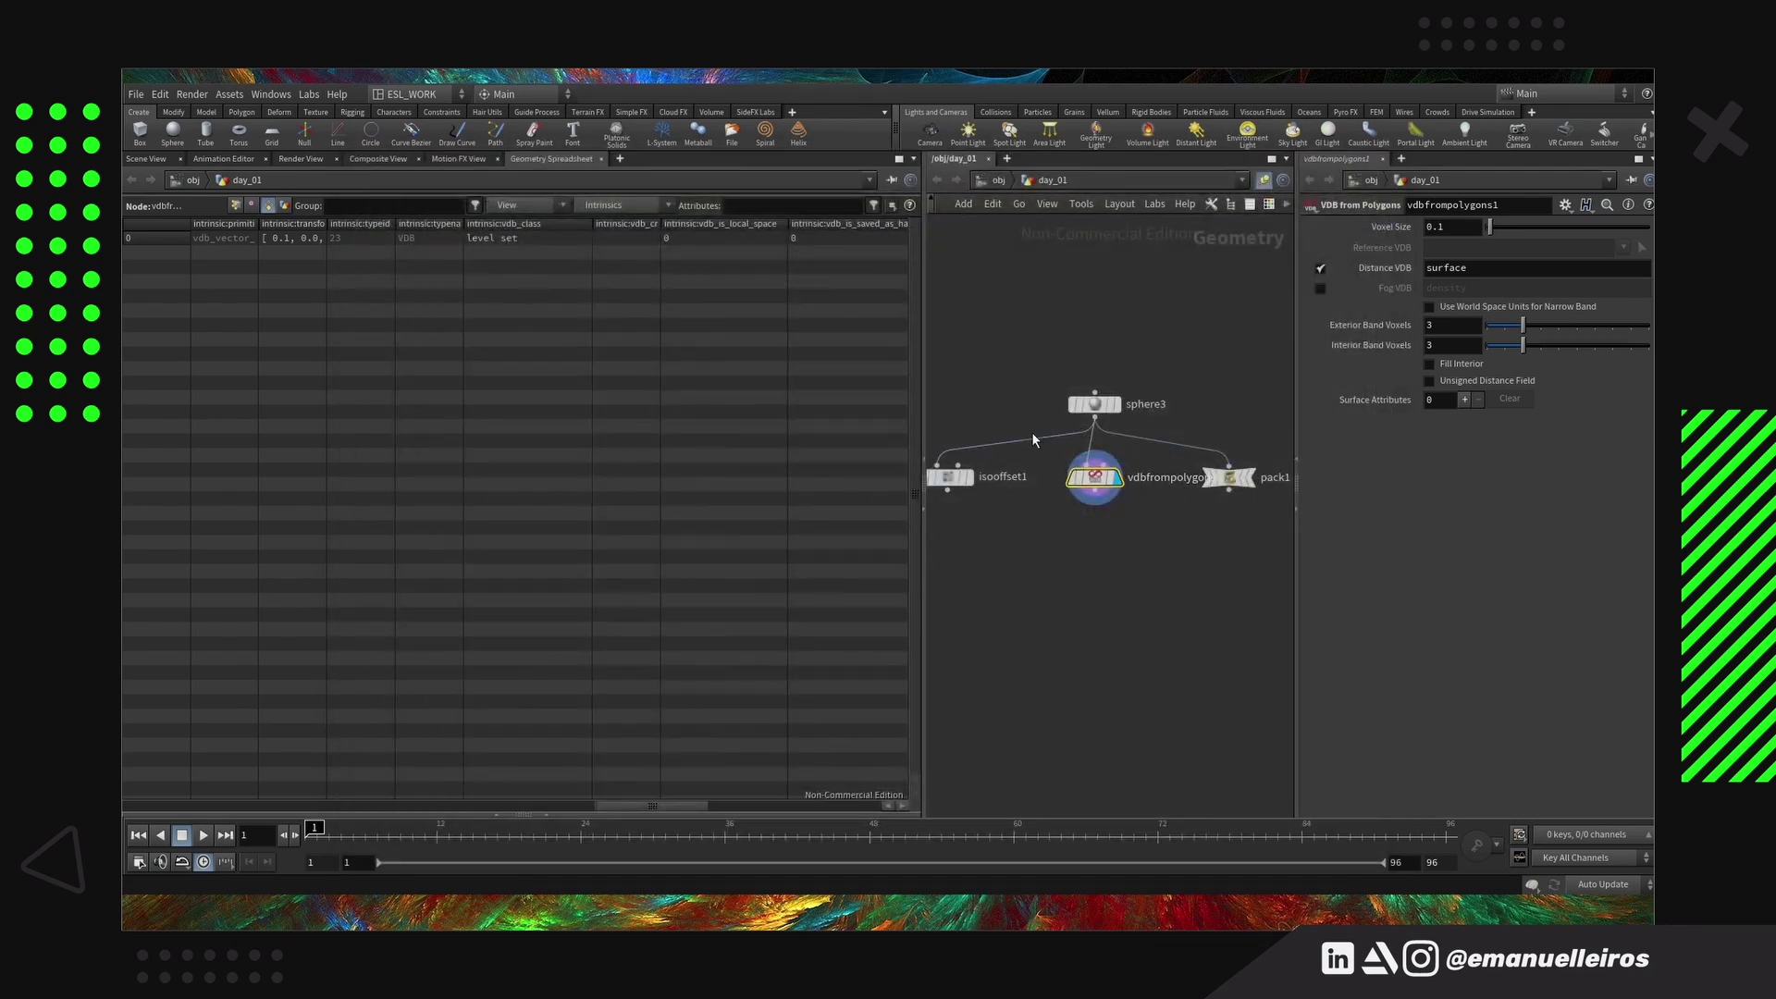
click(139, 160)
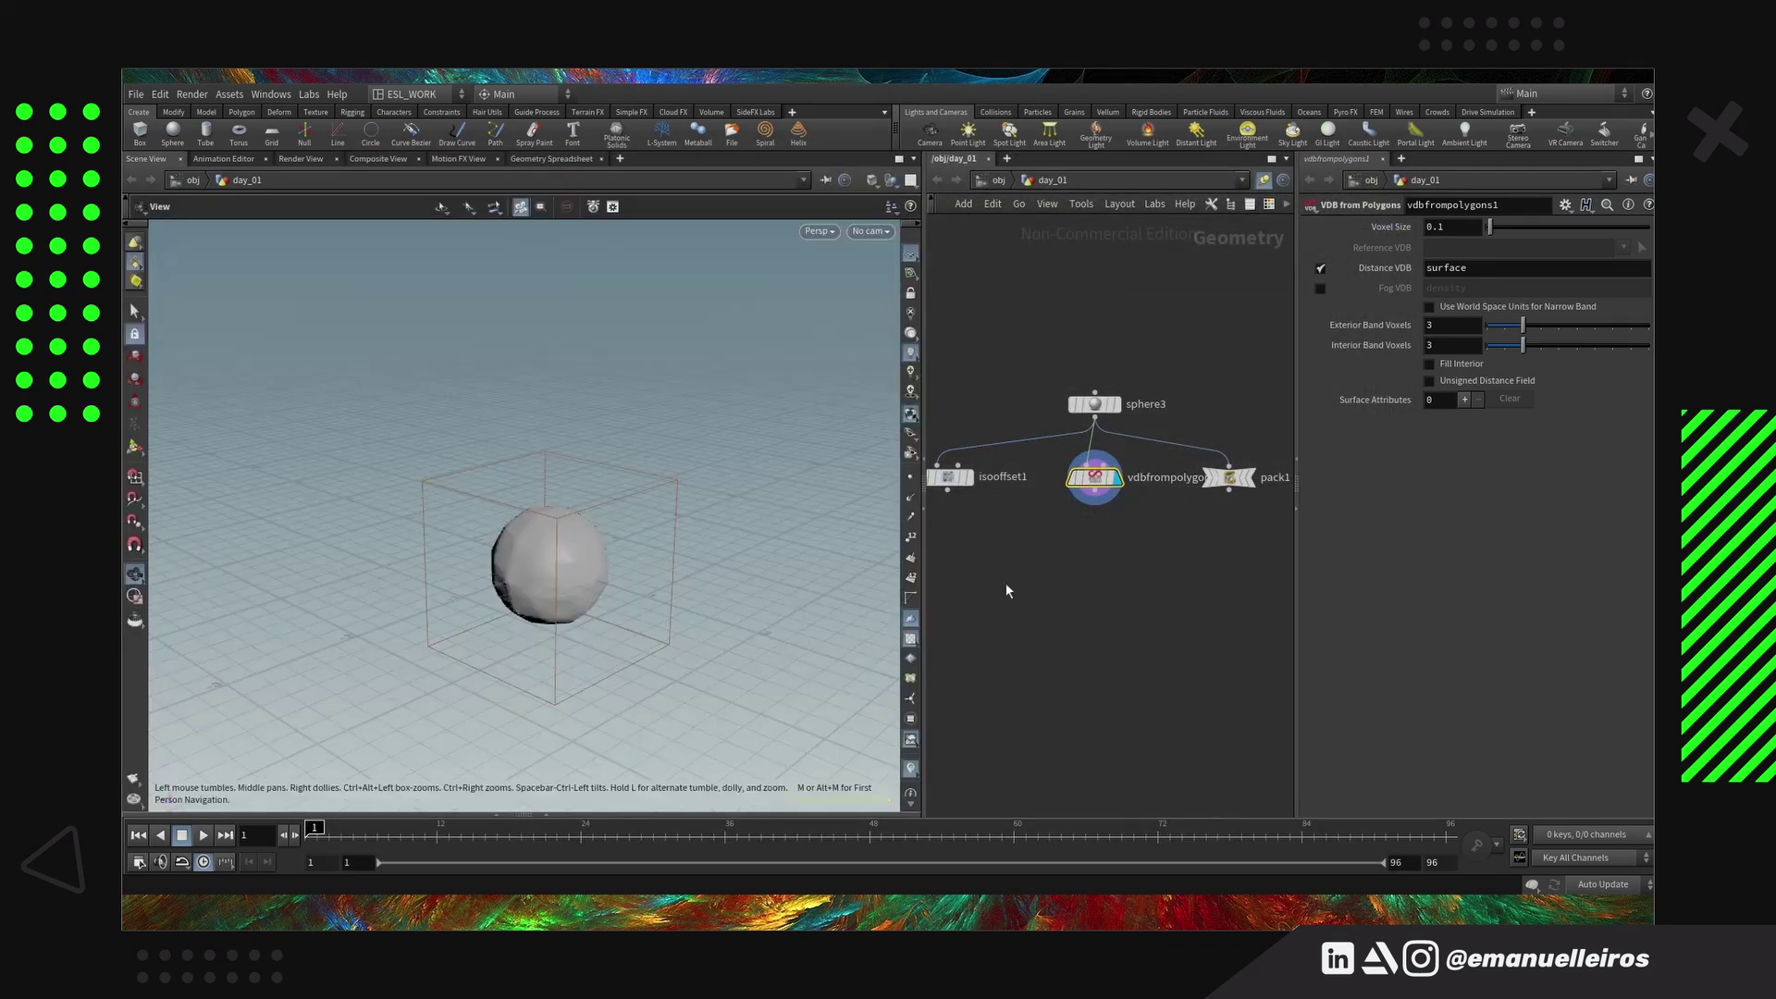